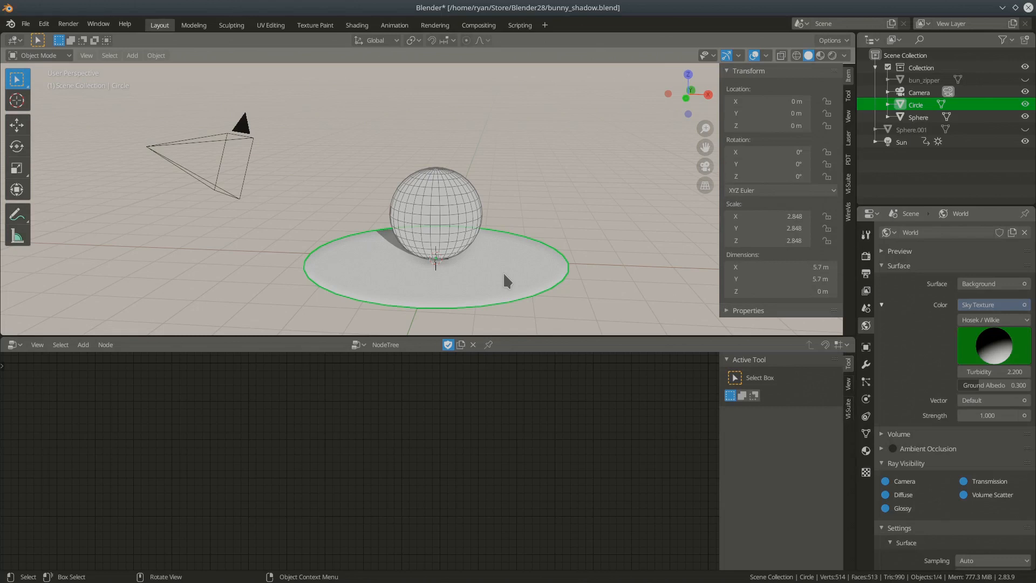
# - Inspect the material settings of the sphere and the ground circle, and view the scene from a lower angle
pyautogui.click(452, 210)
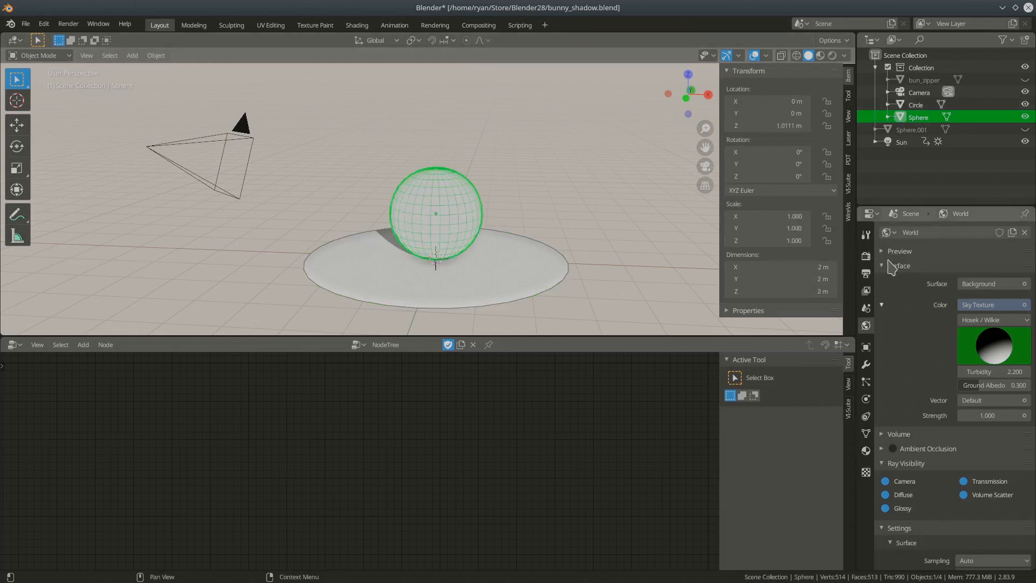
pyautogui.click(866, 451)
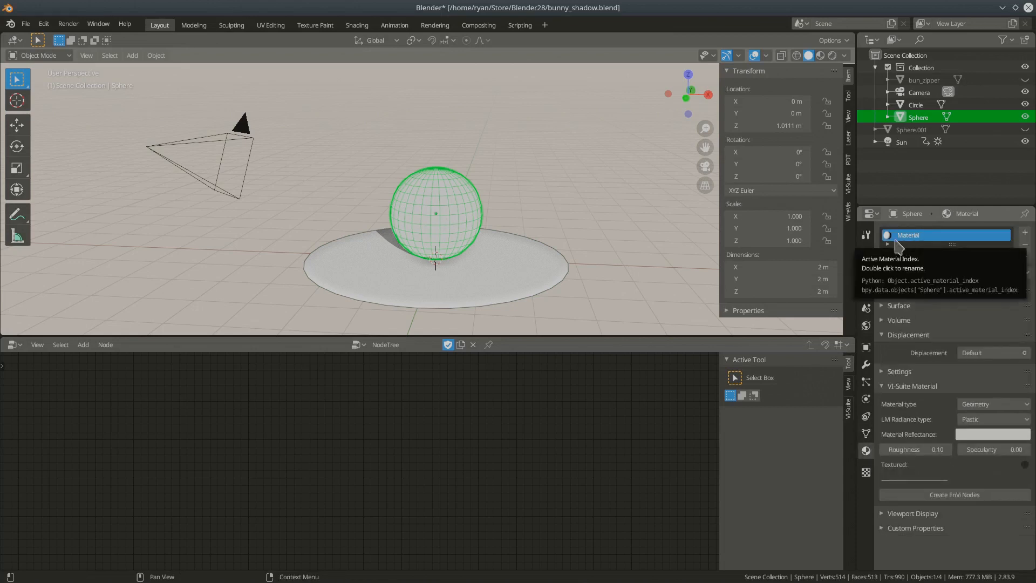
pyautogui.click(481, 287)
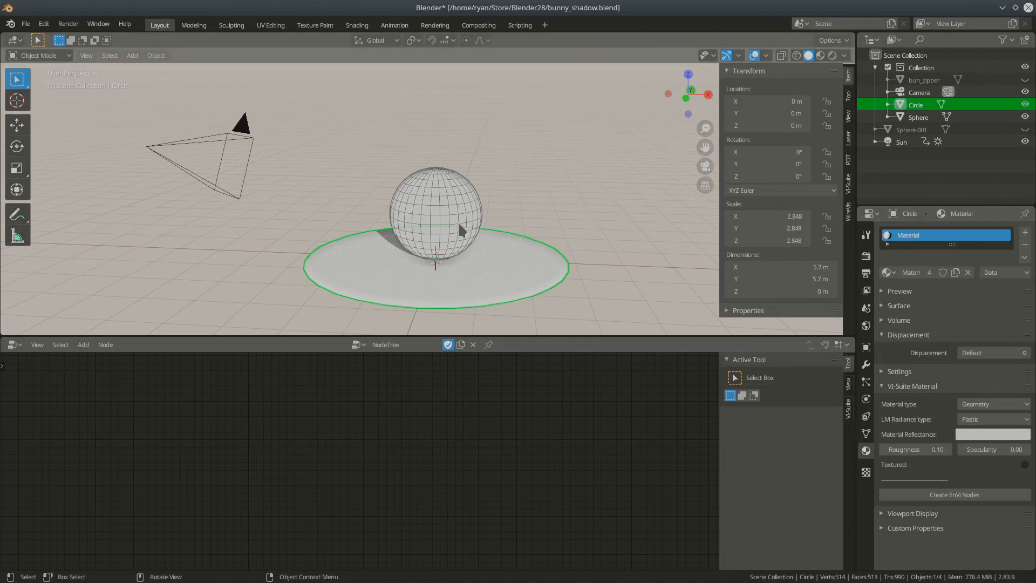
pyautogui.moveTo(446, 221); pyautogui.dragTo(455, 270, button='middle')
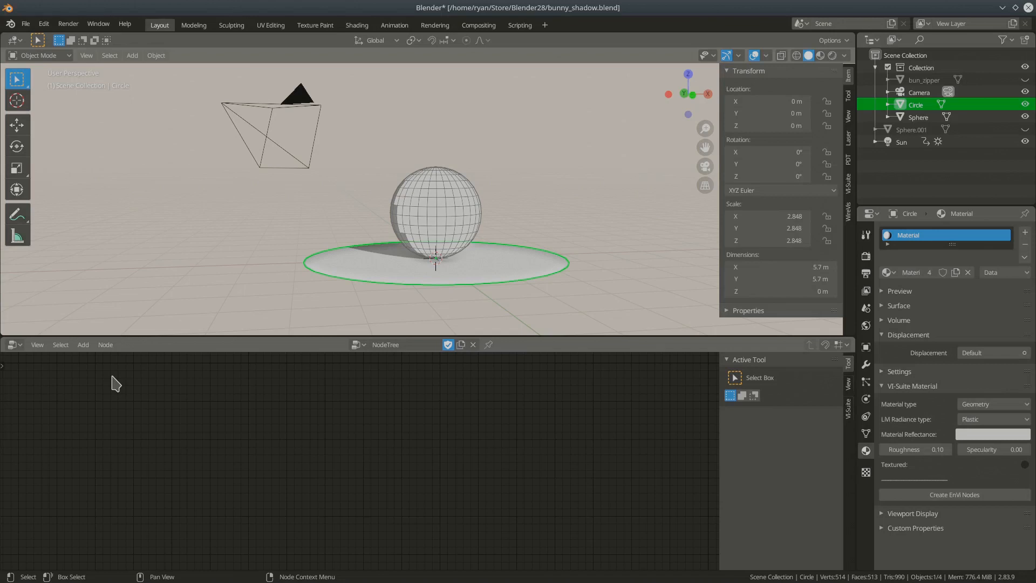
# - Add a VI Location input node to the empty node tree
pyautogui.click(83, 346)
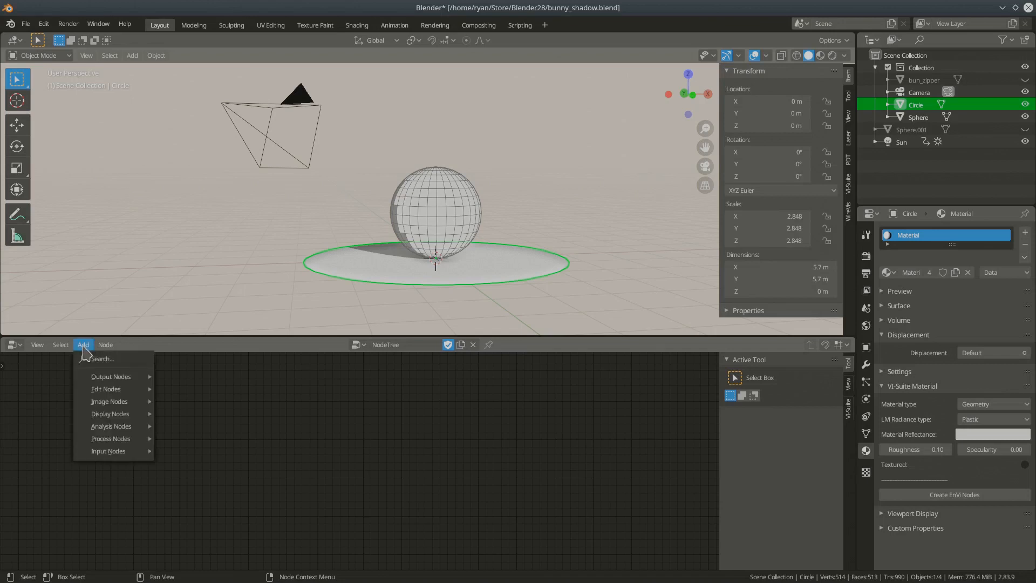
pyautogui.moveTo(111, 453)
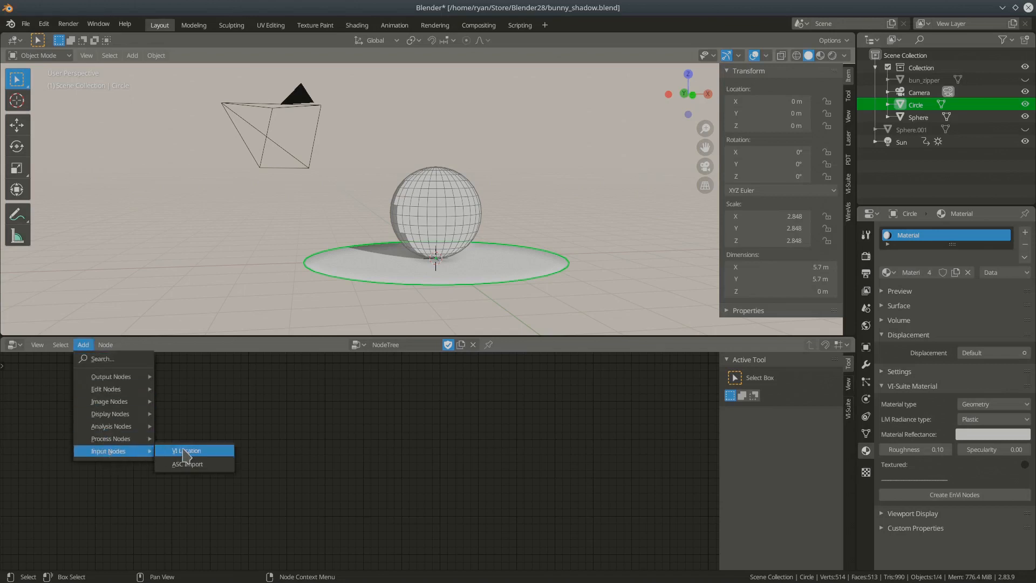
pyautogui.click(186, 451)
pyautogui.click(120, 445)
pyautogui.scroll(5, 119, 445)
pyautogui.moveTo(233, 469); pyautogui.dragTo(215, 449, button='middle')
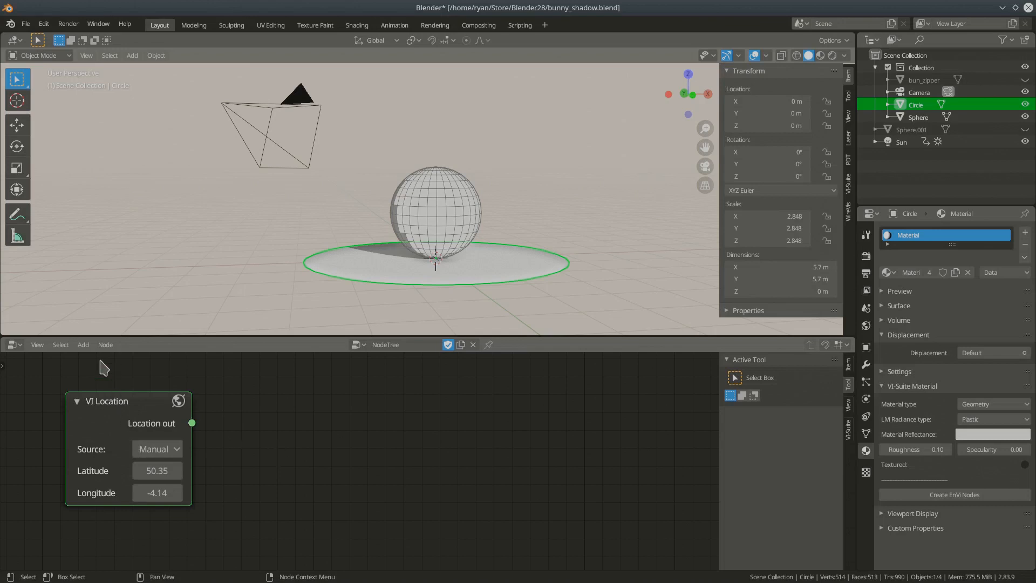
# - Add a LiVi Geometry process node beside the VI Location node
pyautogui.click(83, 344)
pyautogui.moveTo(124, 438)
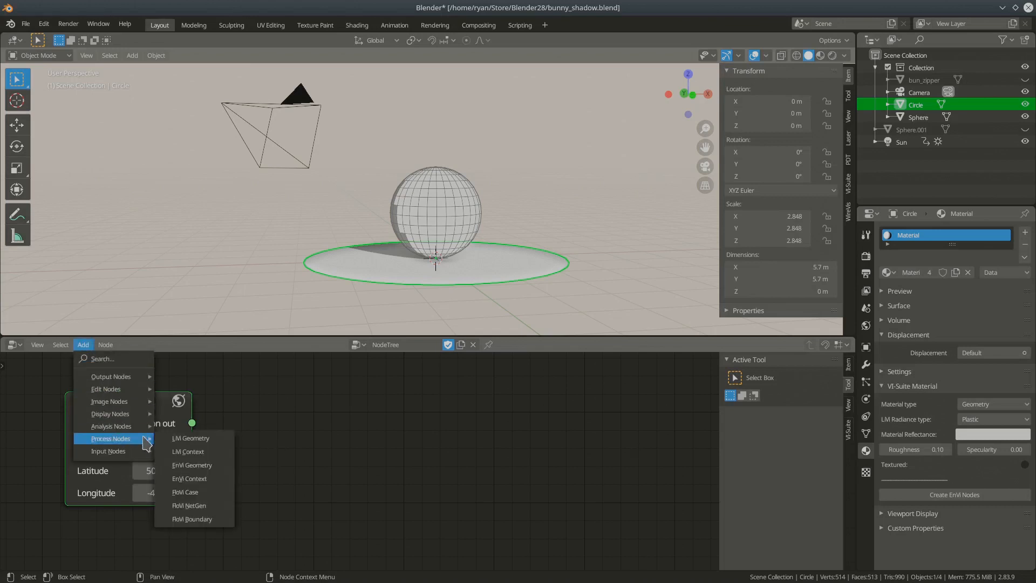
pyautogui.click(172, 440)
pyautogui.click(283, 369)
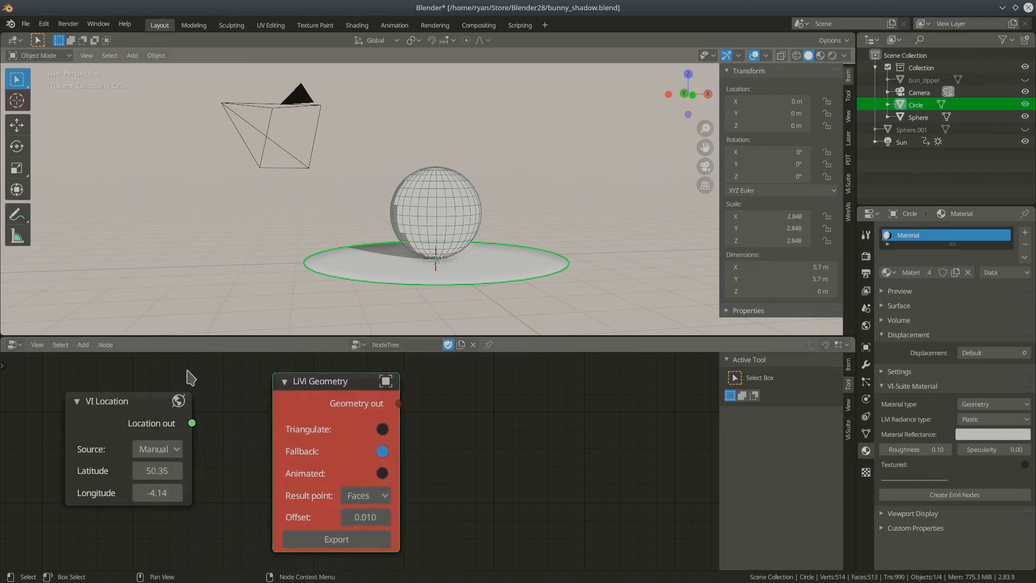
pyautogui.scroll(-2, 240, 415)
pyautogui.scroll(-2, 241, 415)
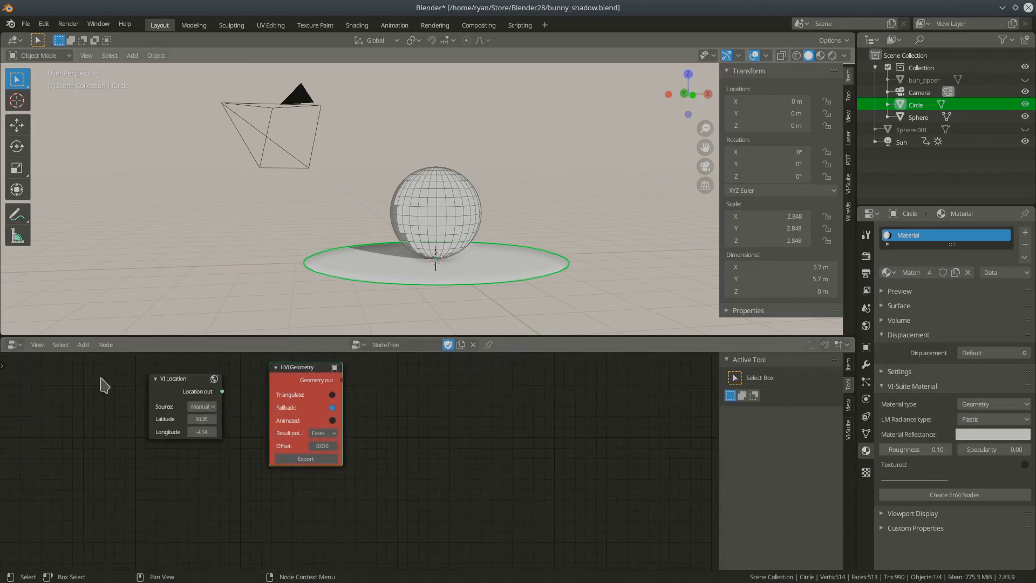
# - Add a LiVi Context process node directly beneath the LiVi Geometry node
pyautogui.click(83, 344)
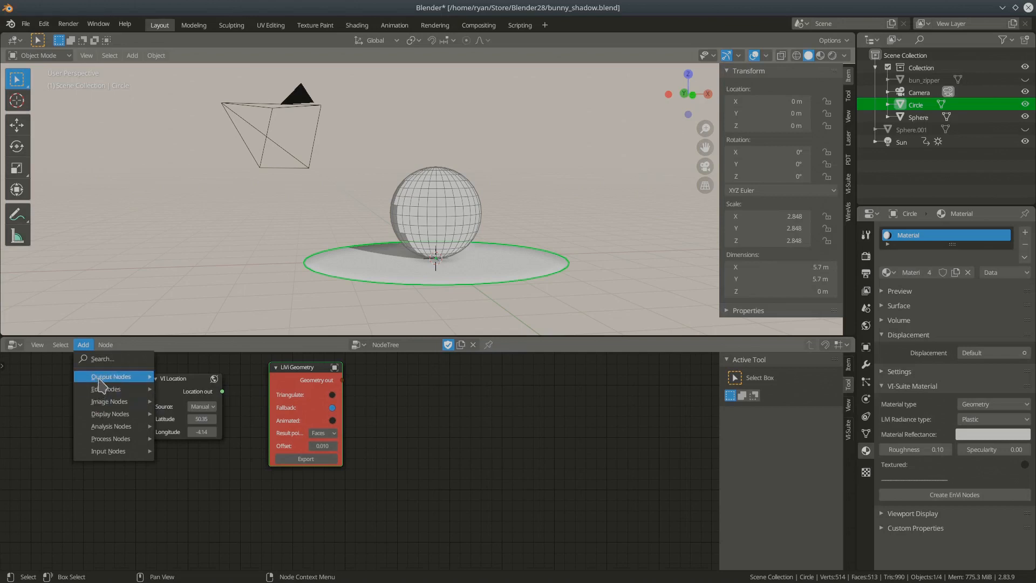
pyautogui.moveTo(104, 440)
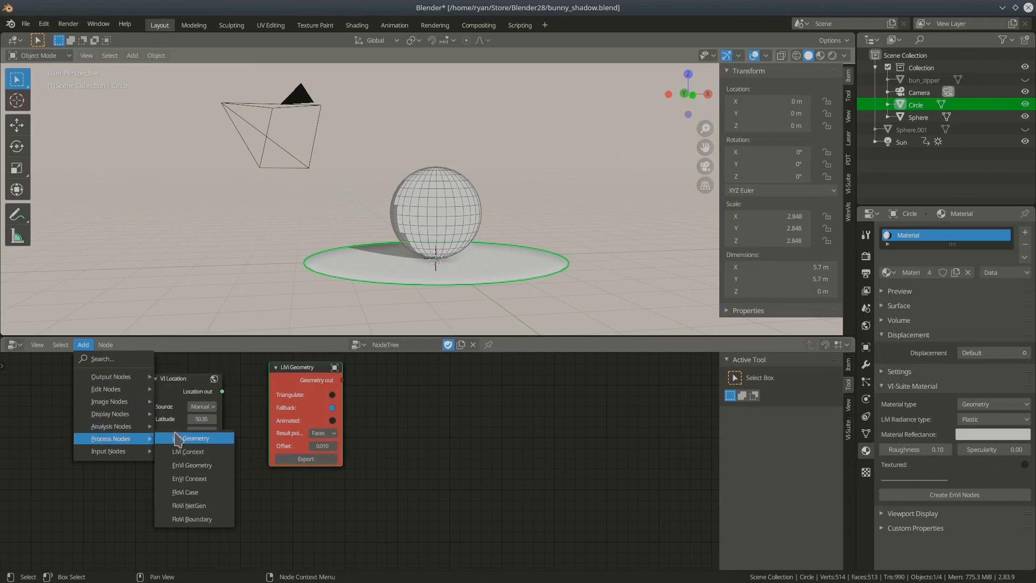
pyautogui.click(194, 456)
pyautogui.click(270, 482)
pyautogui.moveTo(233, 489); pyautogui.dragTo(231, 459, button='middle')
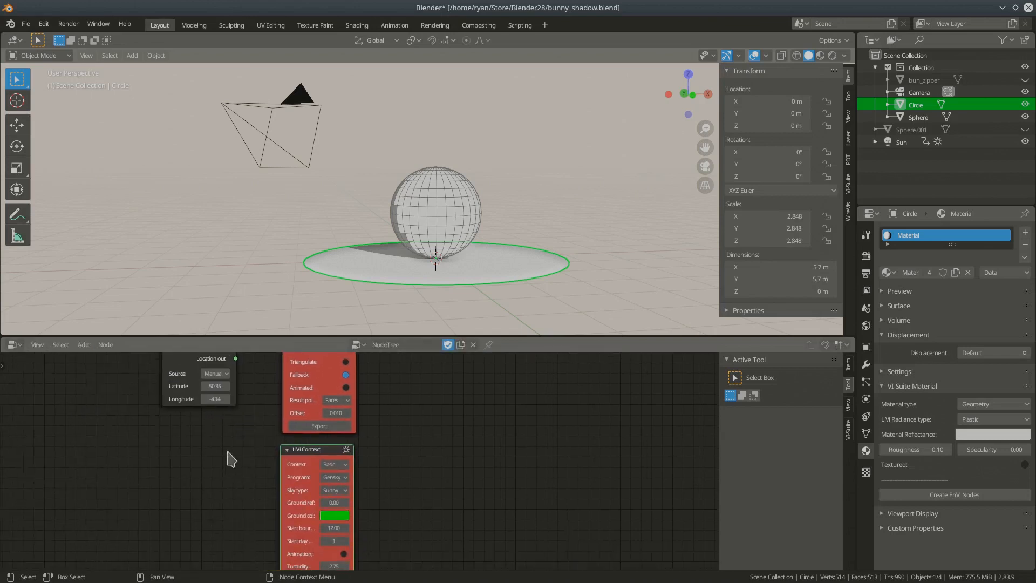
# - Move the VI Location node down beside the LiVi Context node, leaving a gap for the link, and choose Manual as its source
pyautogui.moveTo(184, 375); pyautogui.dragTo(191, 505)
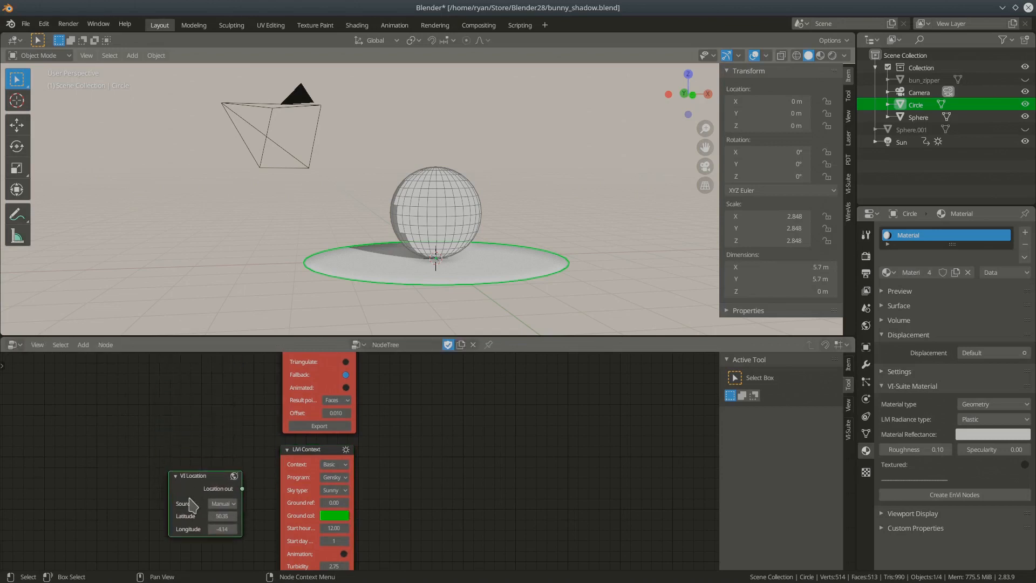
pyautogui.moveTo(259, 510); pyautogui.dragTo(266, 447, button='middle')
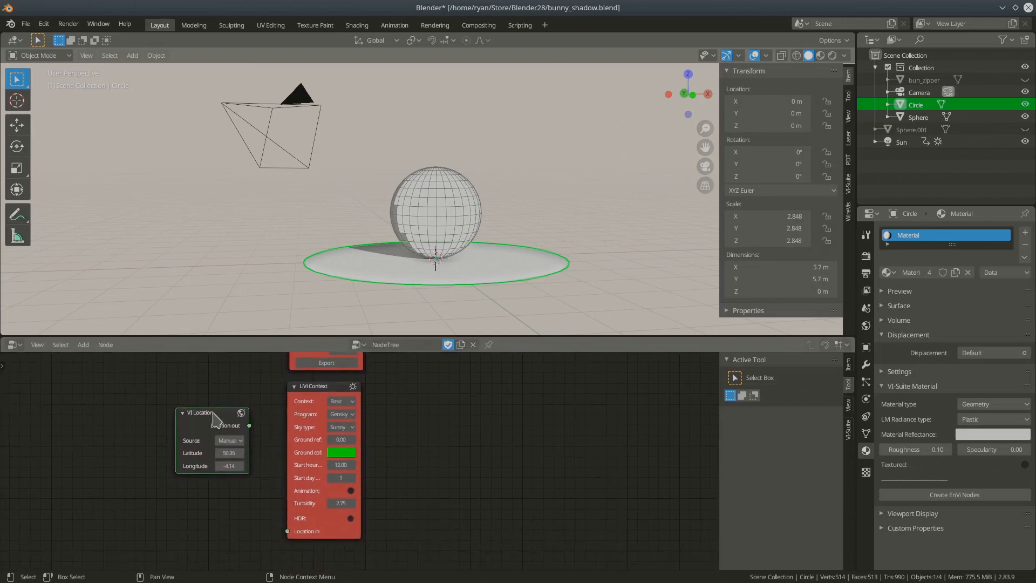
pyautogui.moveTo(237, 413); pyautogui.dragTo(204, 420)
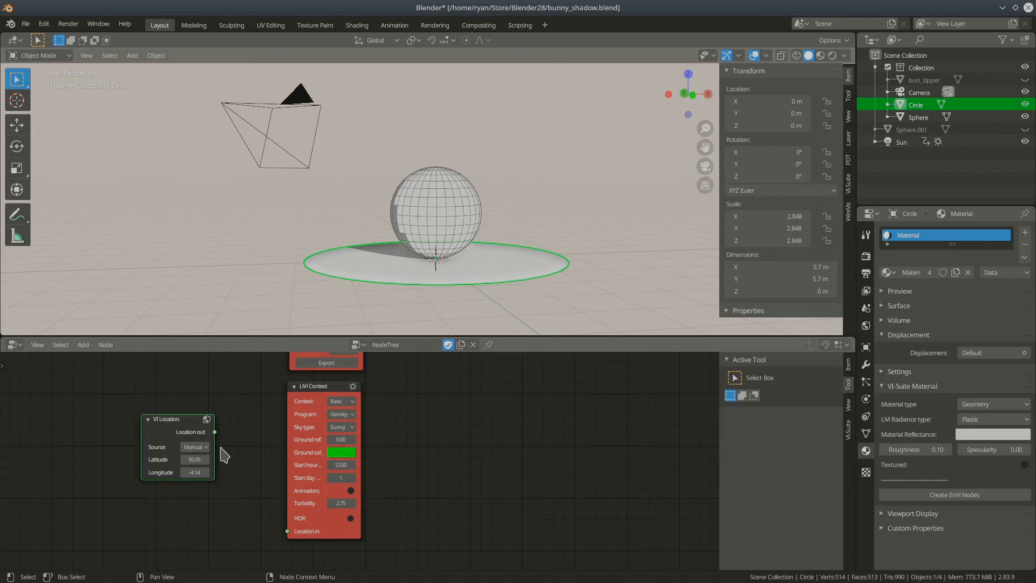
pyautogui.click(196, 447)
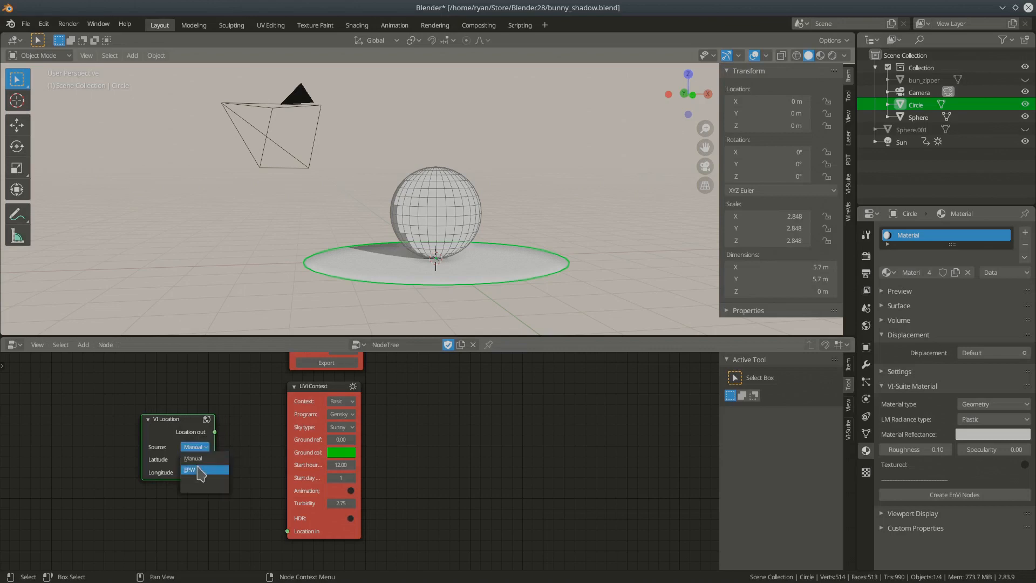
pyautogui.click(193, 458)
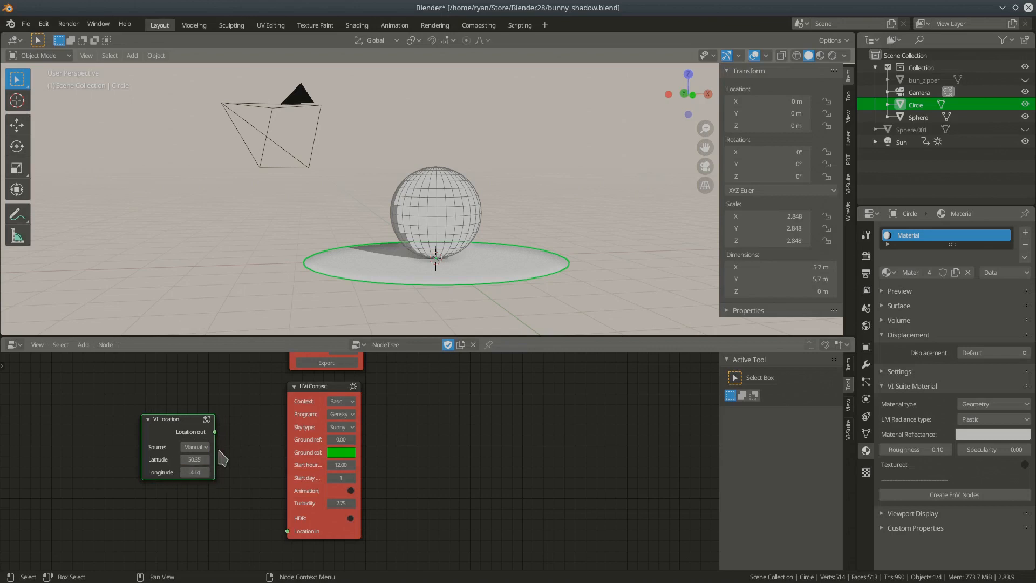
# - Link the VI Location node's Location out to the LiVi Context's Location in, and widen the LiVi Context and LiVi Geometry nodes
pyautogui.moveTo(215, 432); pyautogui.dragTo(294, 537)
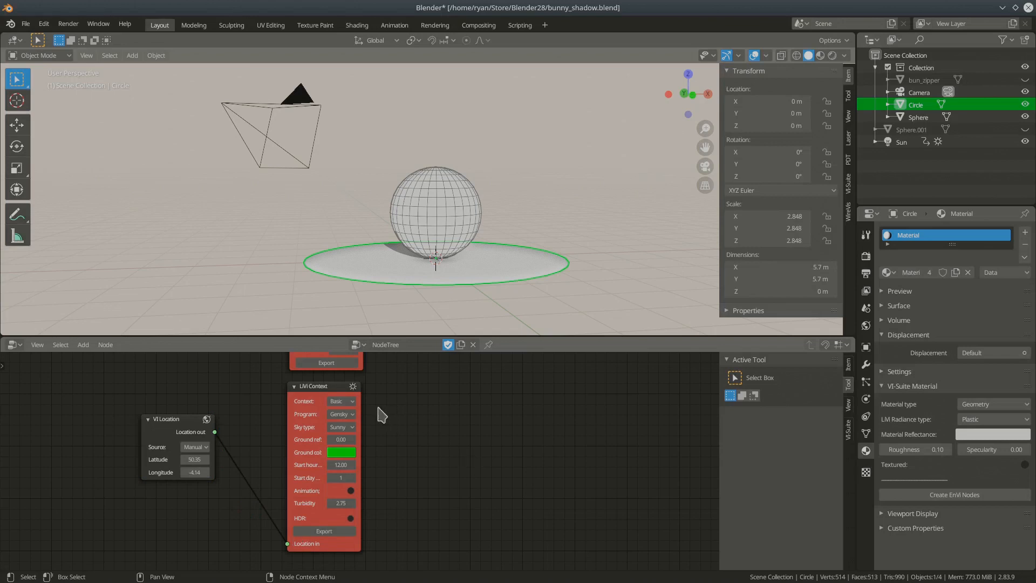
pyautogui.moveTo(360, 403); pyautogui.dragTo(386, 408)
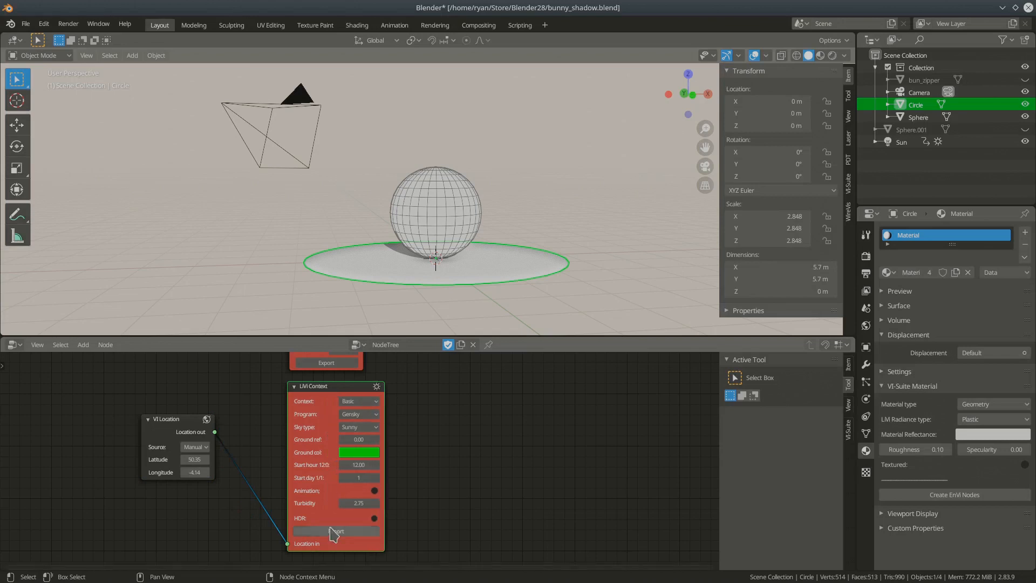
pyautogui.moveTo(419, 404); pyautogui.dragTo(400, 488, button='middle')
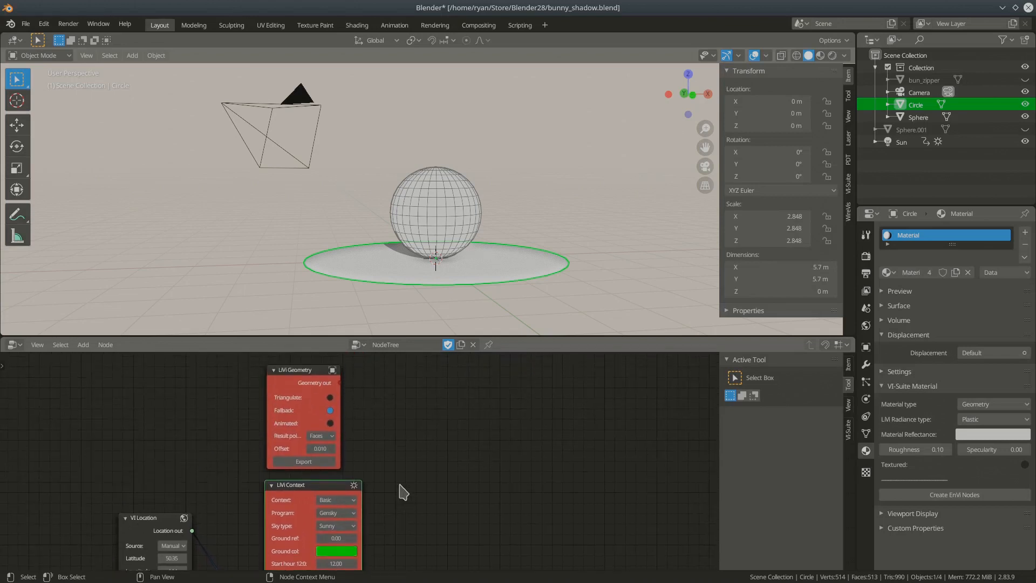
pyautogui.moveTo(340, 408); pyautogui.dragTo(360, 408)
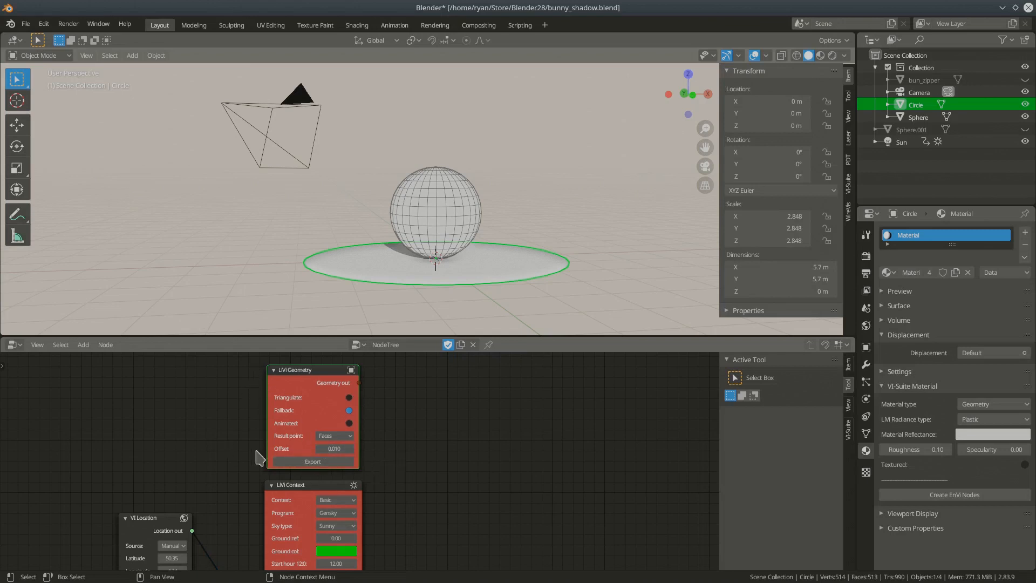
# - Export the scene geometry from the LiVi Geometry node and the sky context from the LiVi Context node
pyautogui.click(326, 461)
pyautogui.moveTo(394, 486); pyautogui.dragTo(398, 423, button='middle')
pyautogui.moveTo(416, 503); pyautogui.dragTo(367, 508, button='middle')
pyautogui.click(335, 512)
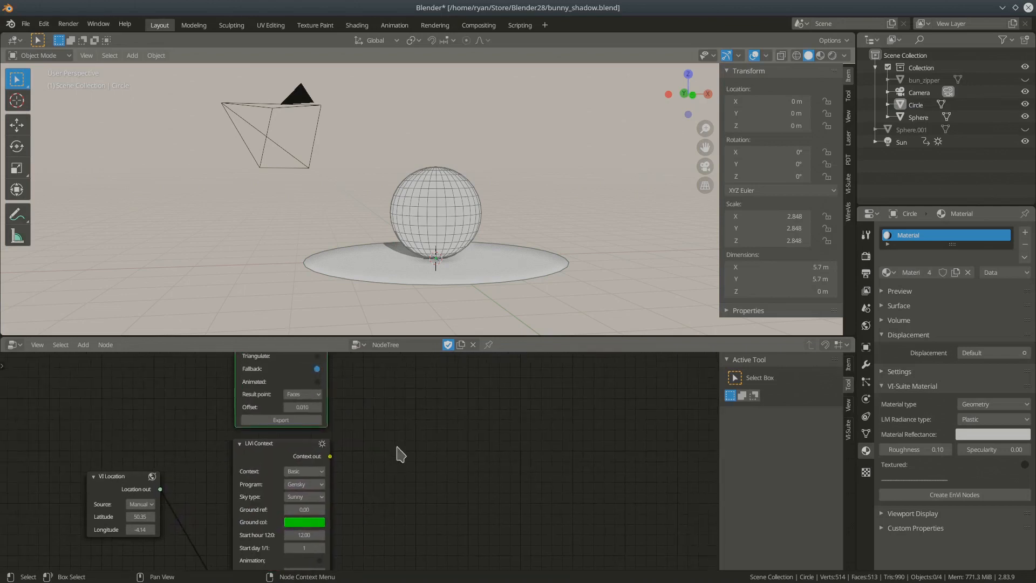
pyautogui.moveTo(397, 453); pyautogui.dragTo(402, 480, button='middle')
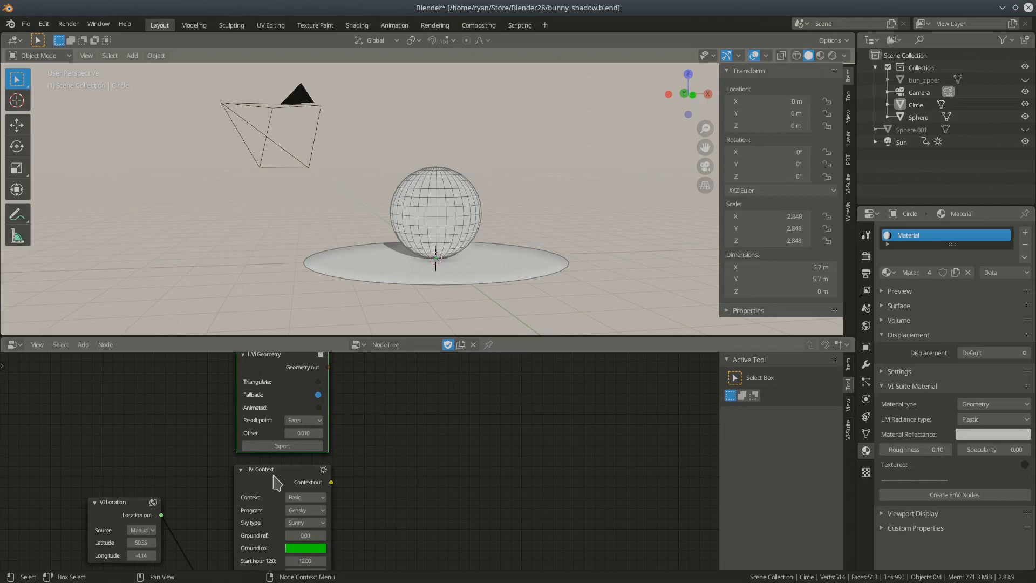
# - Add a LiVi Simulation analysis node beside the LiVi Geometry node
pyautogui.click(83, 345)
pyautogui.moveTo(114, 429)
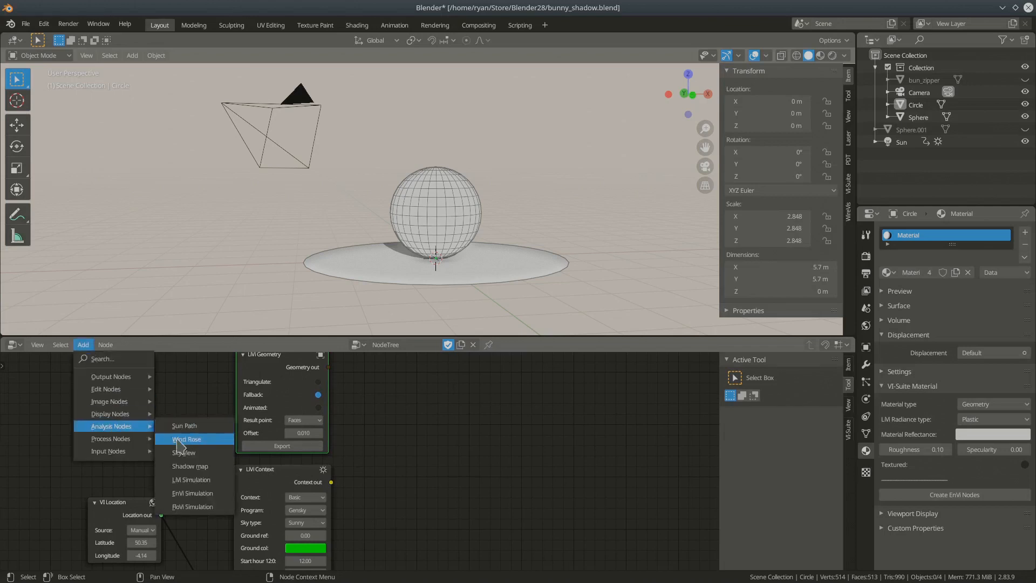
pyautogui.click(186, 483)
pyautogui.click(411, 406)
pyautogui.moveTo(372, 413); pyautogui.dragTo(374, 442, button='middle')
# - Link Geometry out and Context out to the matching Geometry in and Context in sockets of the LiVi Simulation node
pyautogui.moveTo(331, 400); pyautogui.dragTo(412, 470)
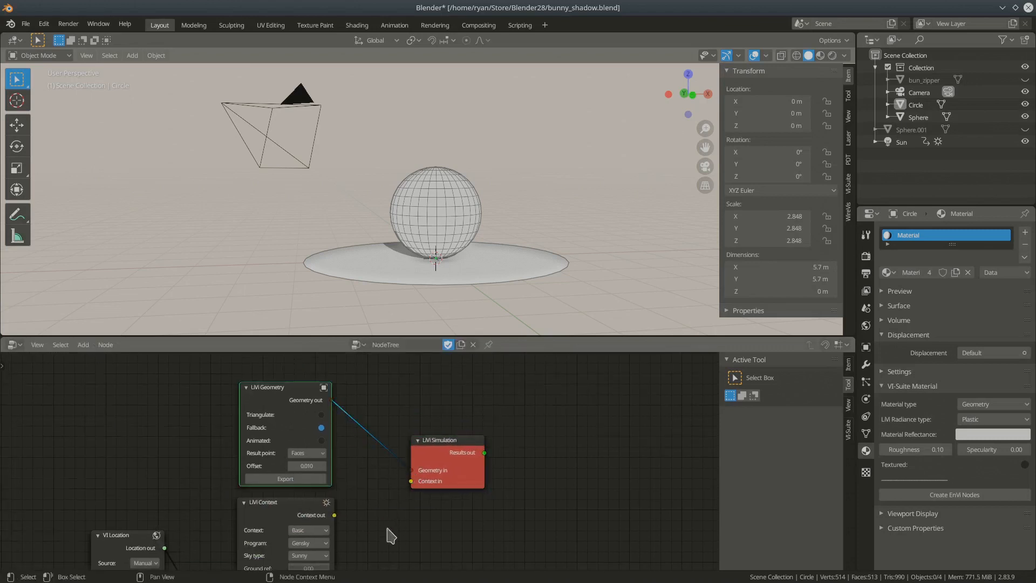
pyautogui.moveTo(335, 517); pyautogui.dragTo(411, 481)
pyautogui.moveTo(495, 532); pyautogui.dragTo(484, 488, button='middle')
pyautogui.scroll(-2, 486, 492)
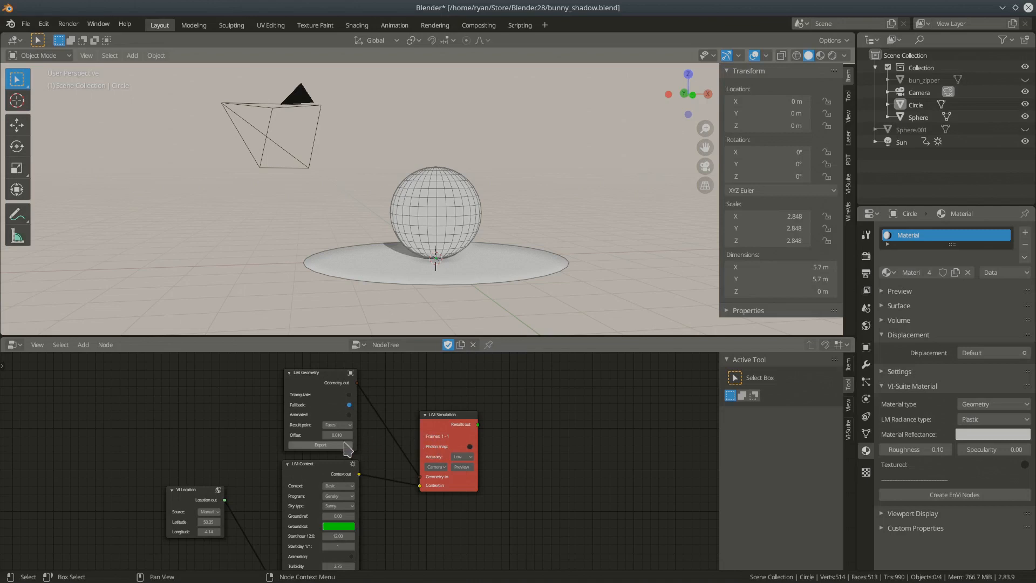
pyautogui.moveTo(385, 448)
pyautogui.mouseDown(button='middle')
pyautogui.moveTo(392, 412)
pyautogui.moveTo(376, 449)
pyautogui.mouseUp(button='middle')
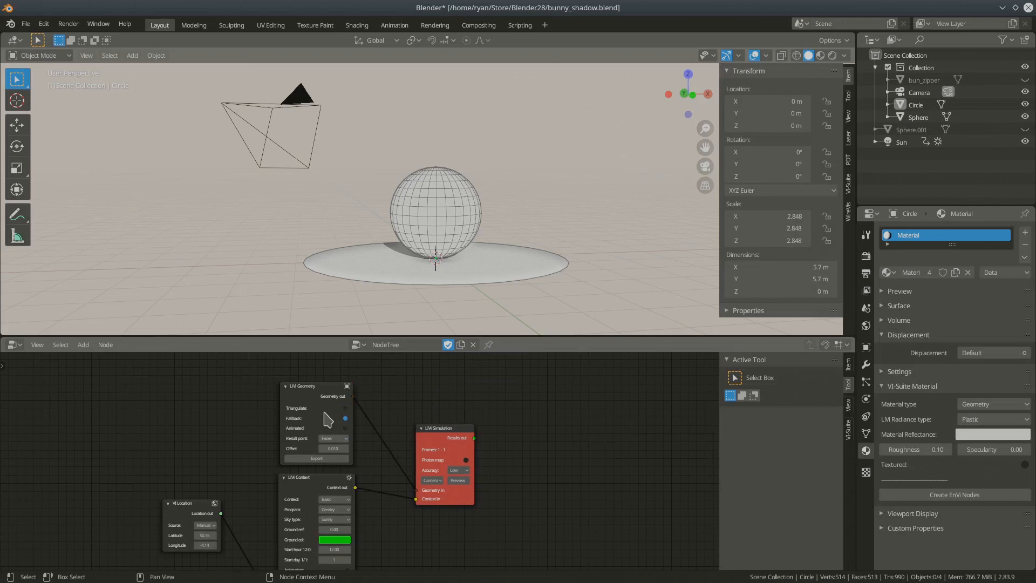
# - Select the camera and view the sphere and ground circle through it
pyautogui.moveTo(446, 268)
pyautogui.mouseDown(button='middle')
pyautogui.moveTo(464, 257)
pyautogui.moveTo(447, 265)
pyautogui.mouseUp(button='middle')
pyautogui.scroll(-2, 399, 256)
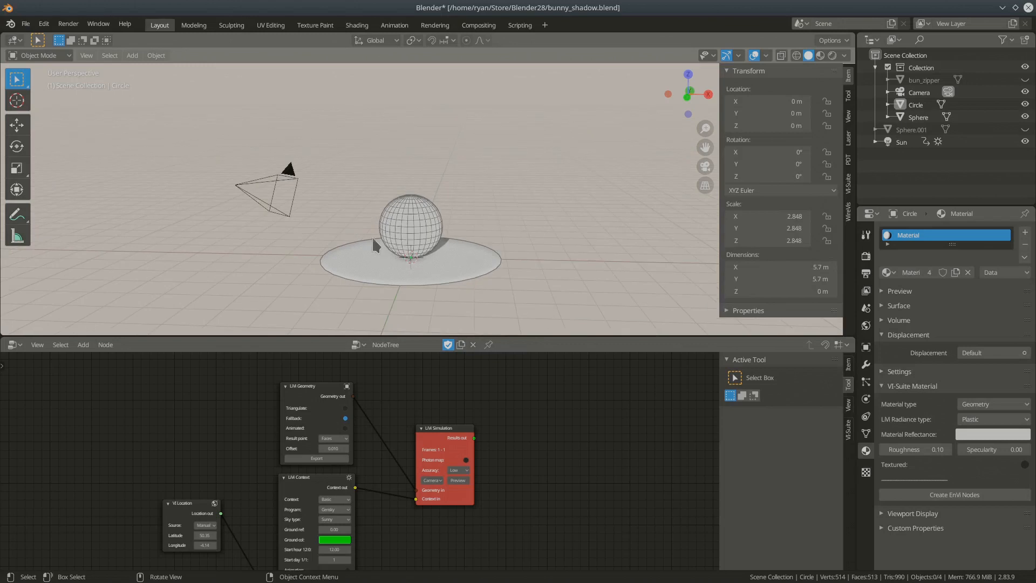
pyautogui.click(290, 187)
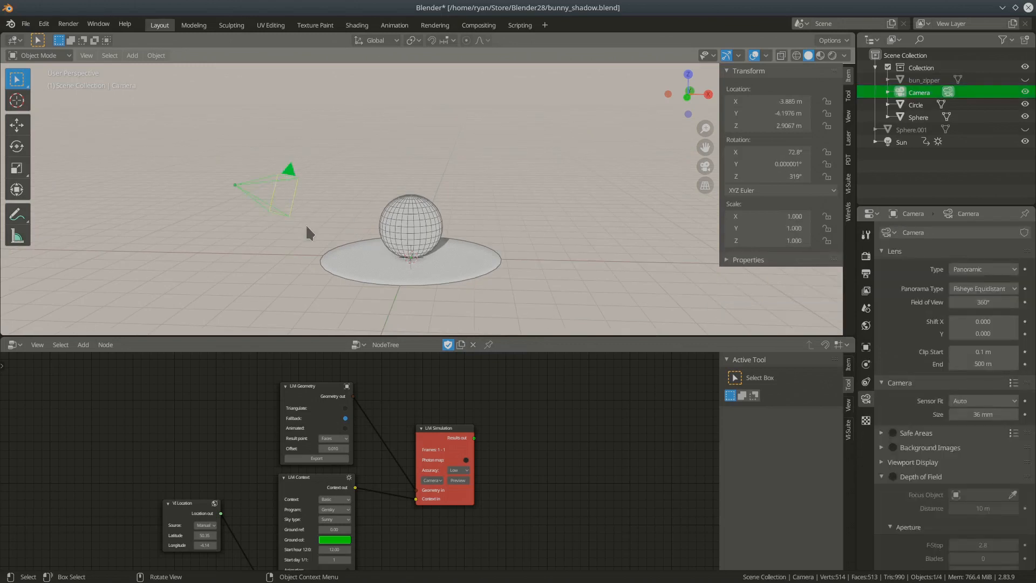
pyautogui.press('KP_0')
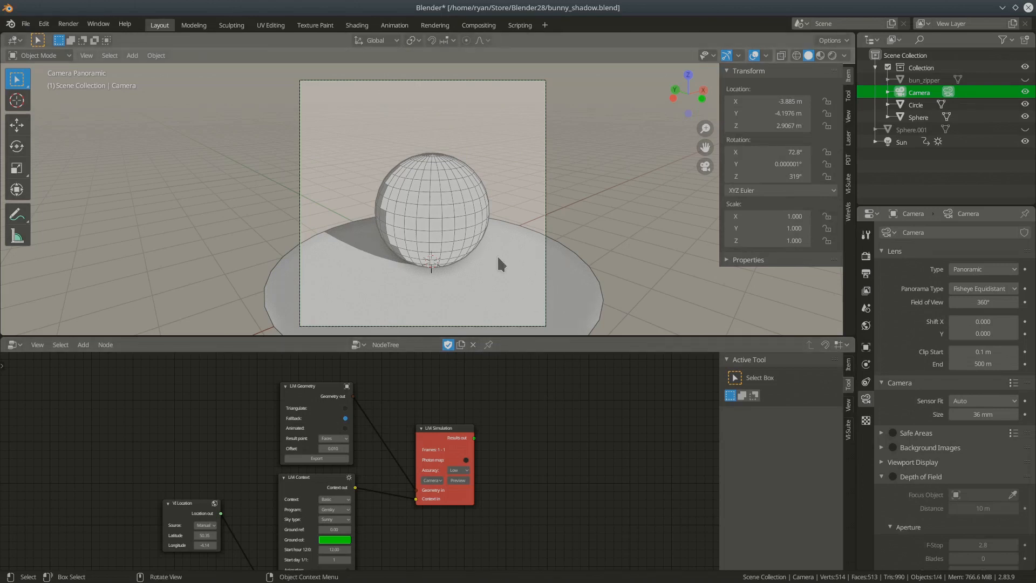
# - Launch the Radiance preview from the LiVi Simulation node, then move its window to mid-screen and resize it
pyautogui.click(458, 481)
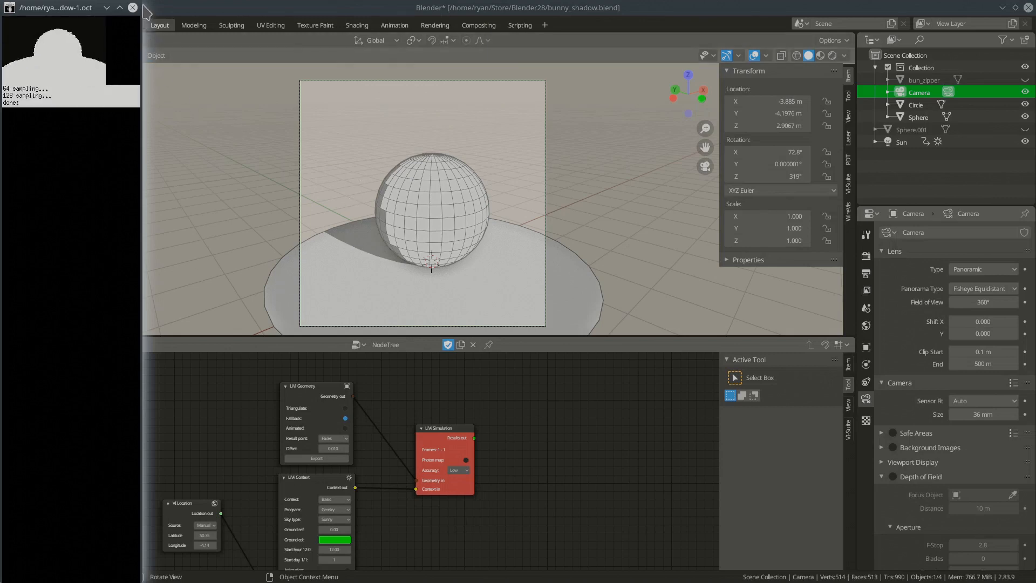
pyautogui.moveTo(138, 3); pyautogui.dragTo(545, 140)
pyautogui.moveTo(686, 540); pyautogui.dragTo(614, 469)
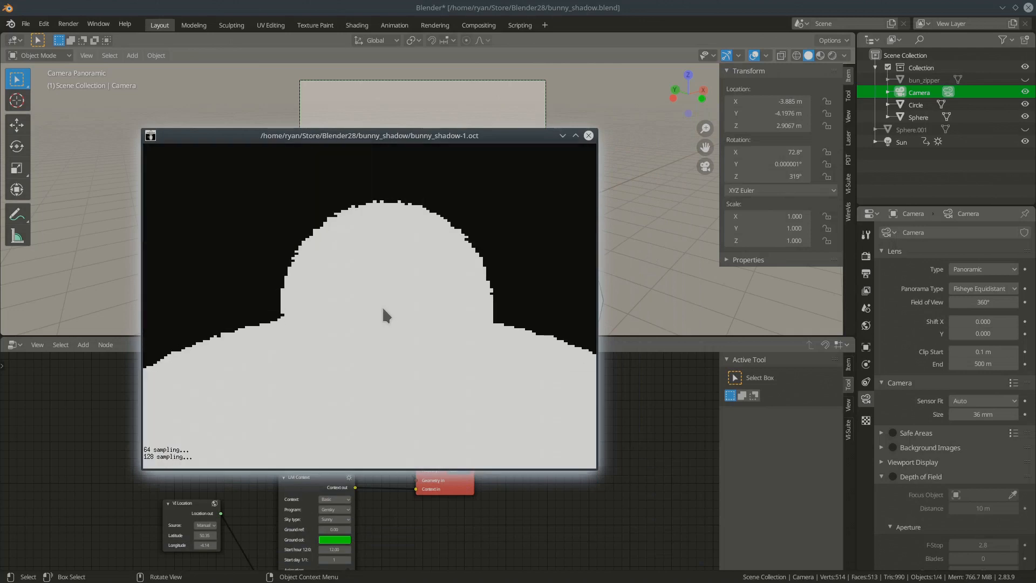
# - Set the preview exposure with the e command by picking a point on the sphere, and move the preview clear of the 3D view
pyautogui.write('e')
pyautogui.press('Return')
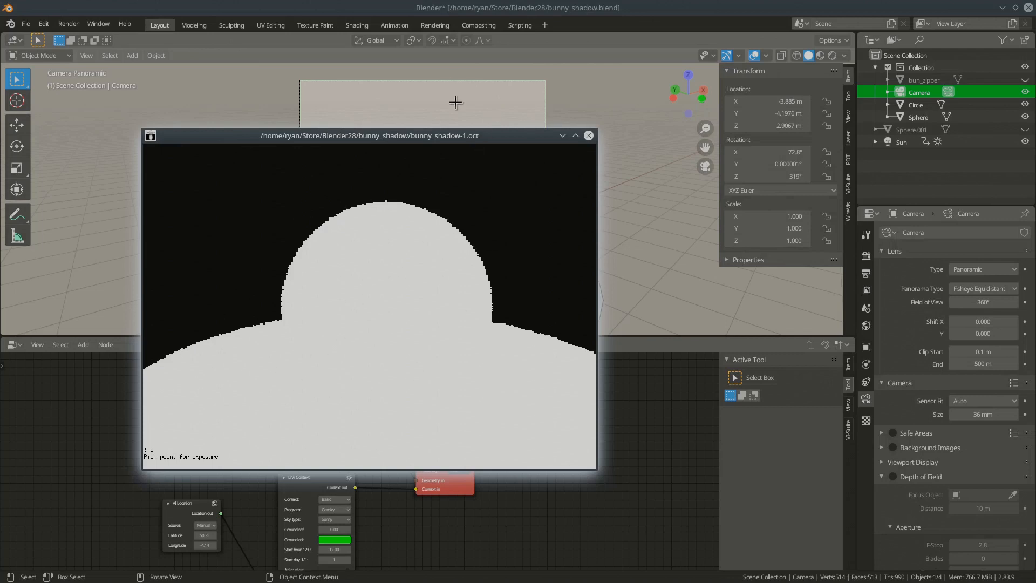
pyautogui.click(383, 317)
pyautogui.moveTo(456, 138); pyautogui.dragTo(469, 359)
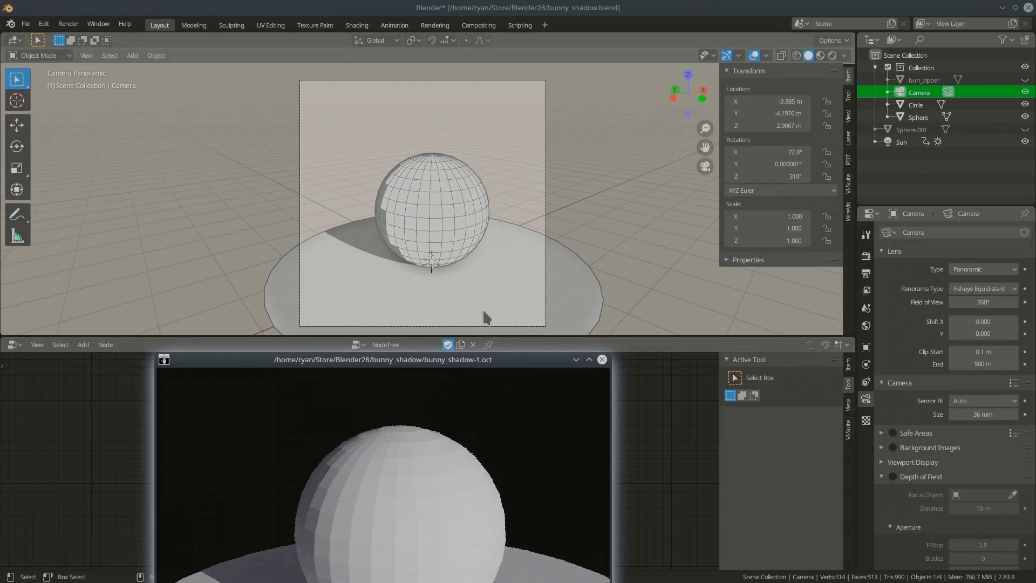
# - Move the Radiance preview up and reset its exposure with the e command from a point in the sphere's shadow
pyautogui.moveTo(462, 364); pyautogui.dragTo(432, 219)
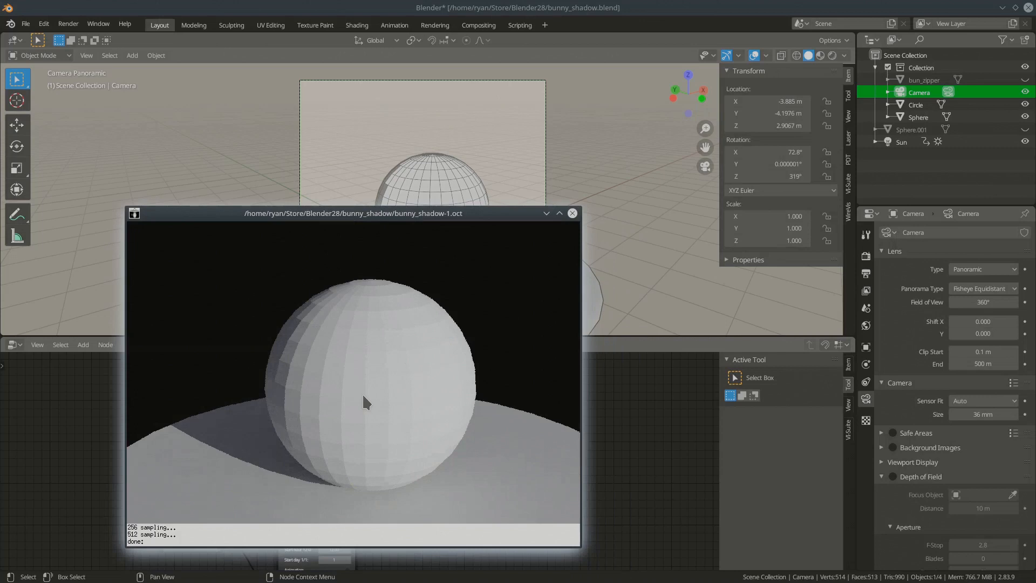
pyautogui.moveTo(367, 215); pyautogui.dragTo(364, 145)
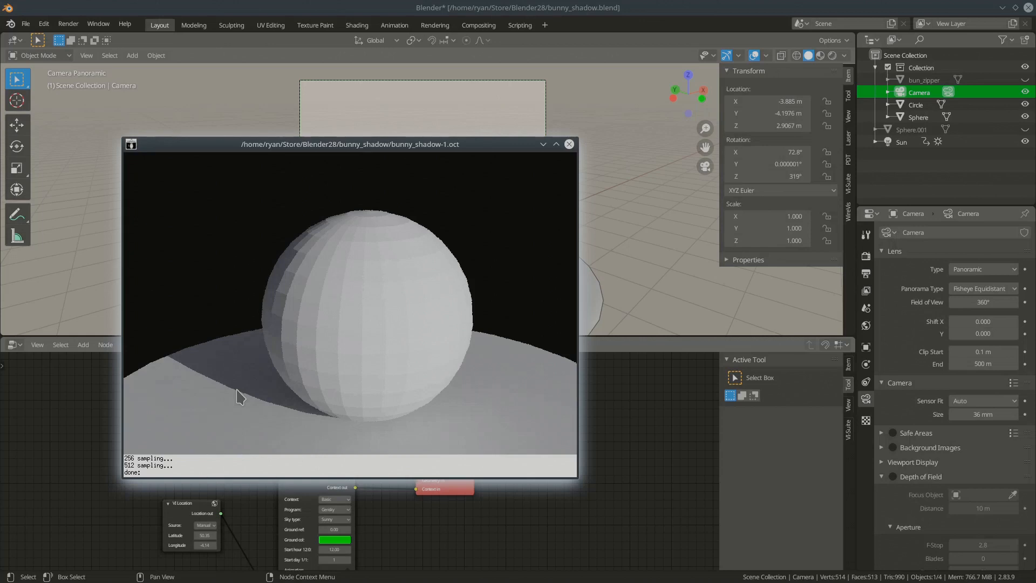
pyautogui.press('Return')
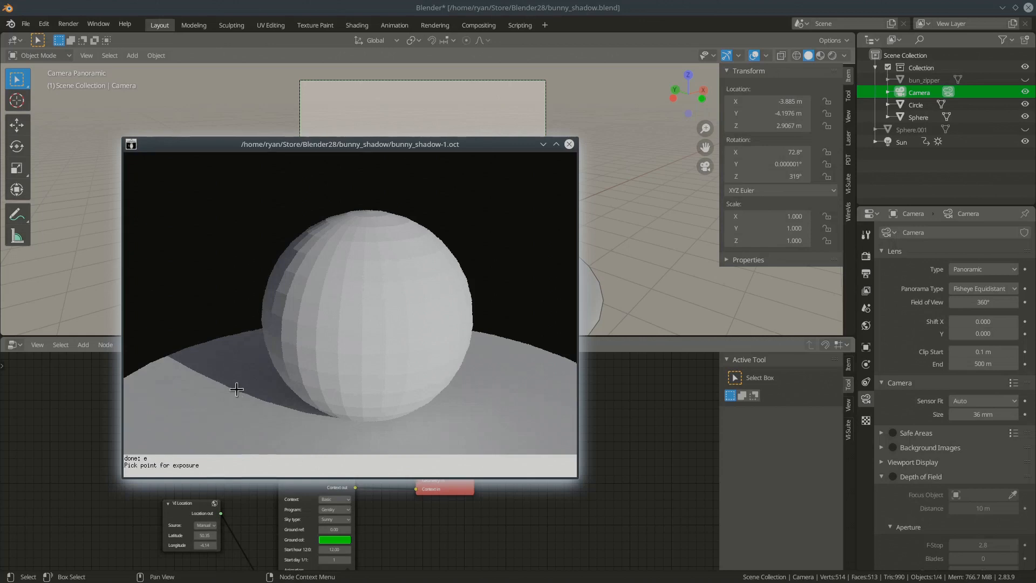
pyautogui.click(367, 383)
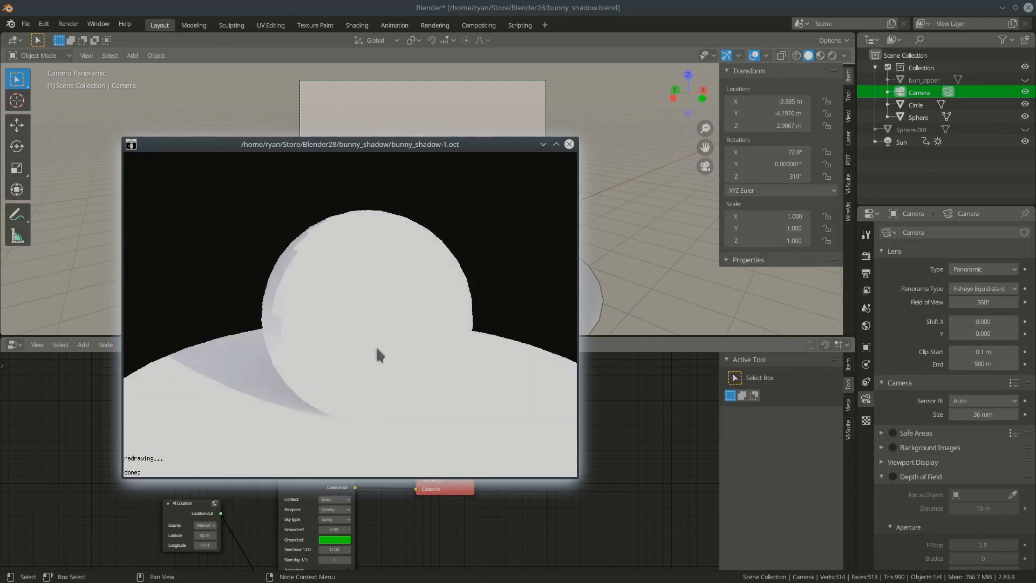
# - Set the preview exposure with the e command from a point on the sphere's lit side, and move the preview below the sphere in the 3D view
pyautogui.write('e')
pyautogui.press('Return')
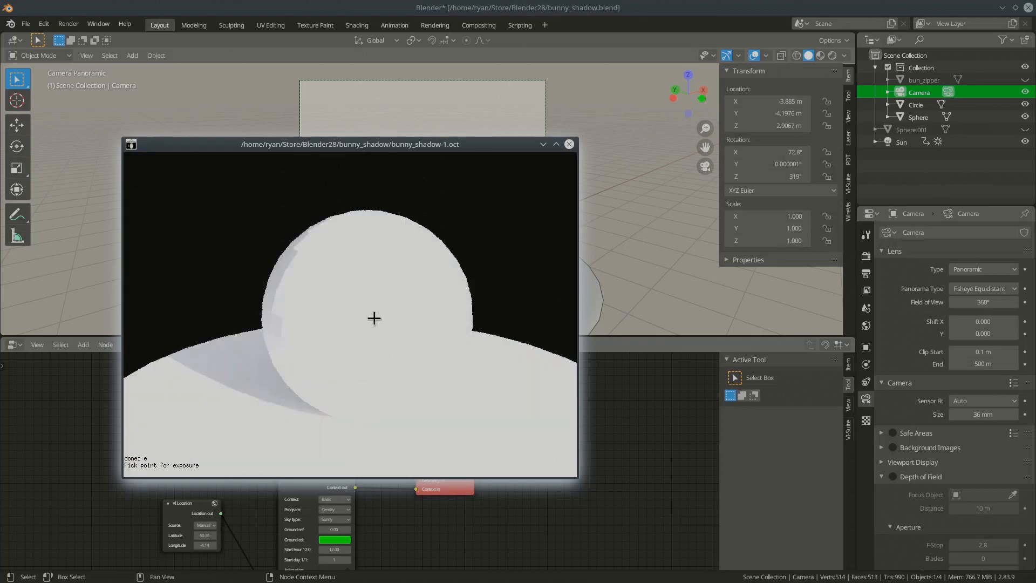
pyautogui.click(373, 328)
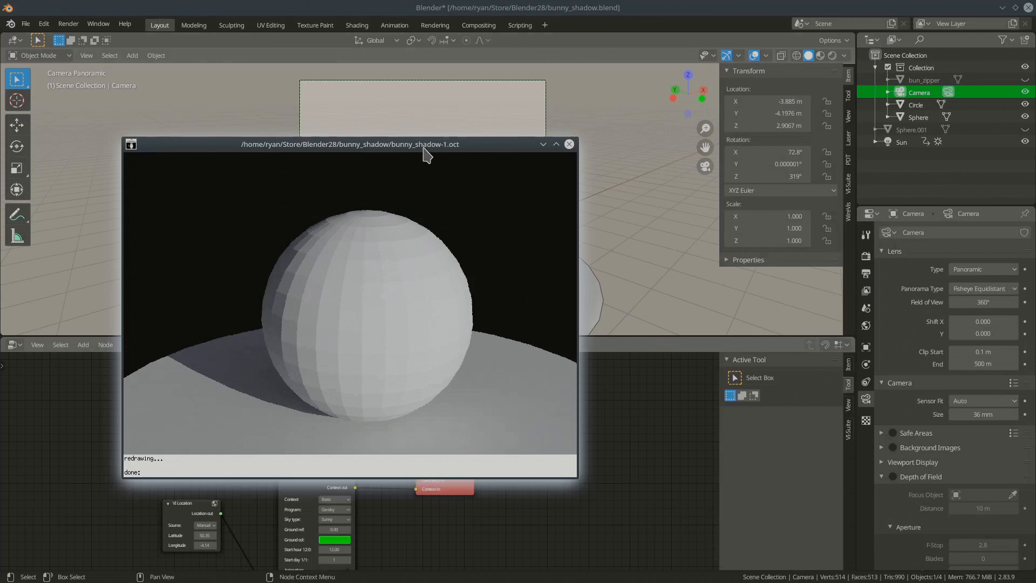
pyautogui.moveTo(423, 144); pyautogui.dragTo(466, 316)
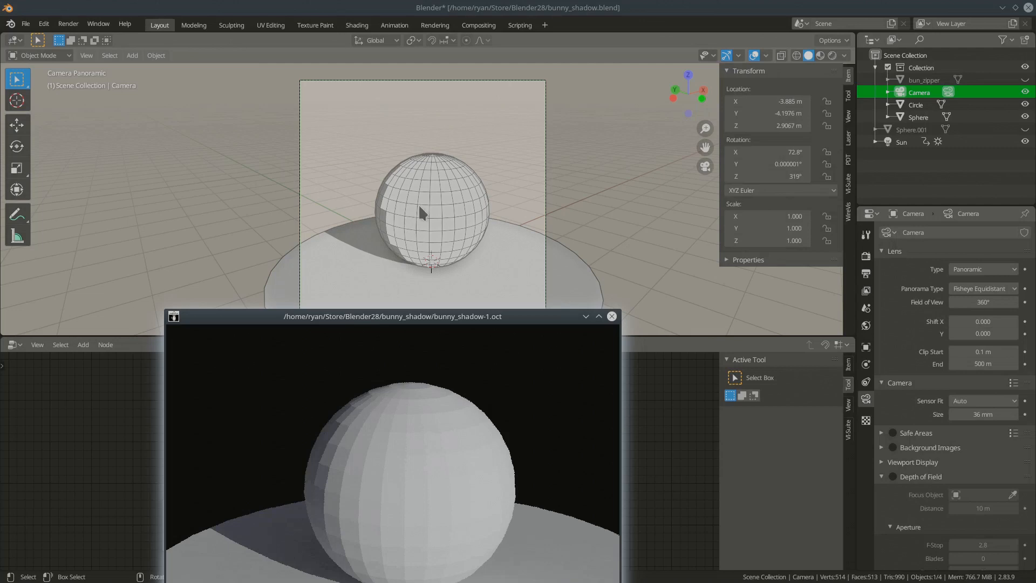
# - Leave the camera view in Blender and select the sphere
pyautogui.moveTo(451, 160); pyautogui.dragTo(438, 217, button='middle')
pyautogui.scroll(-2, 450, 167)
pyautogui.moveTo(451, 168); pyautogui.dragTo(452, 144, button='middle')
pyautogui.click(440, 111)
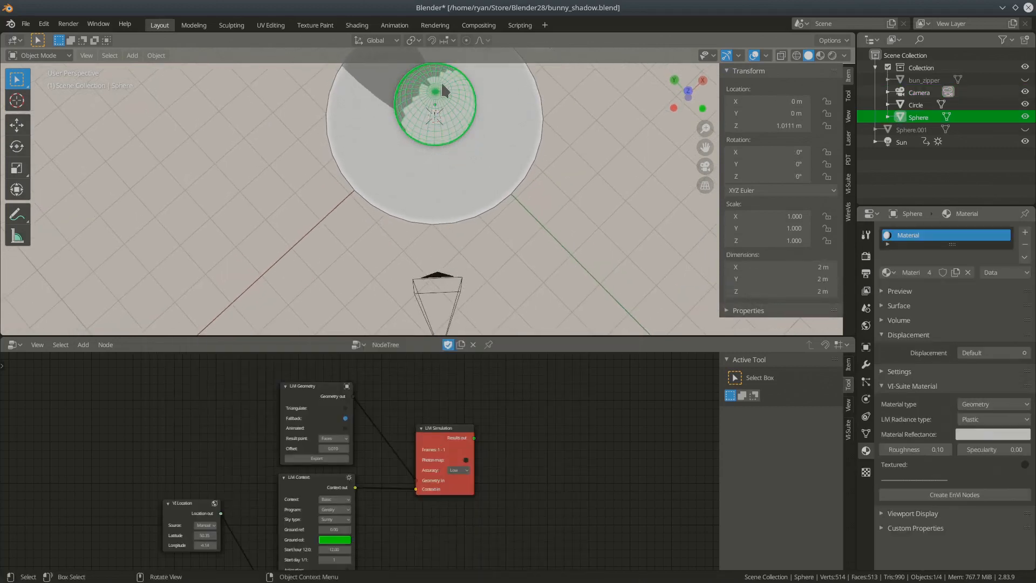
# - Examine the sphere's mesh faces close up and from several sides
pyautogui.scroll(8, 433, 104)
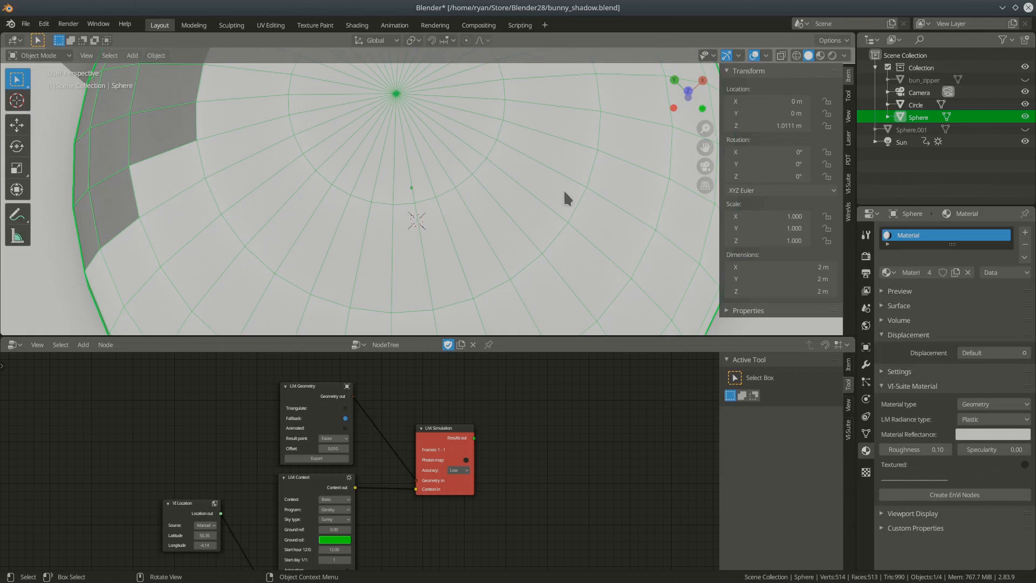
pyautogui.scroll(-8, 414, 216)
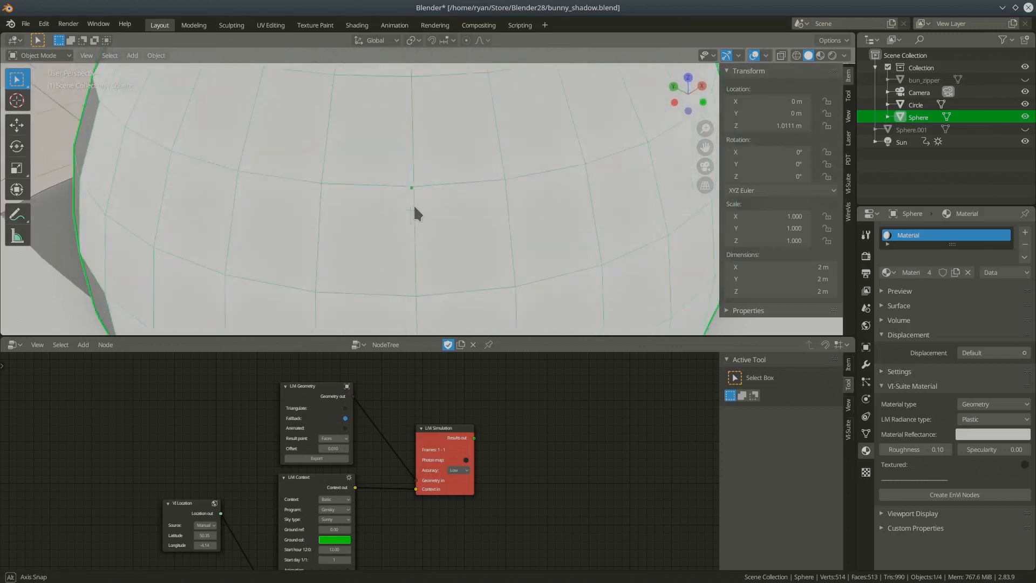
pyautogui.scroll(-4, 415, 211)
pyautogui.moveTo(416, 215); pyautogui.dragTo(361, 208, button='middle')
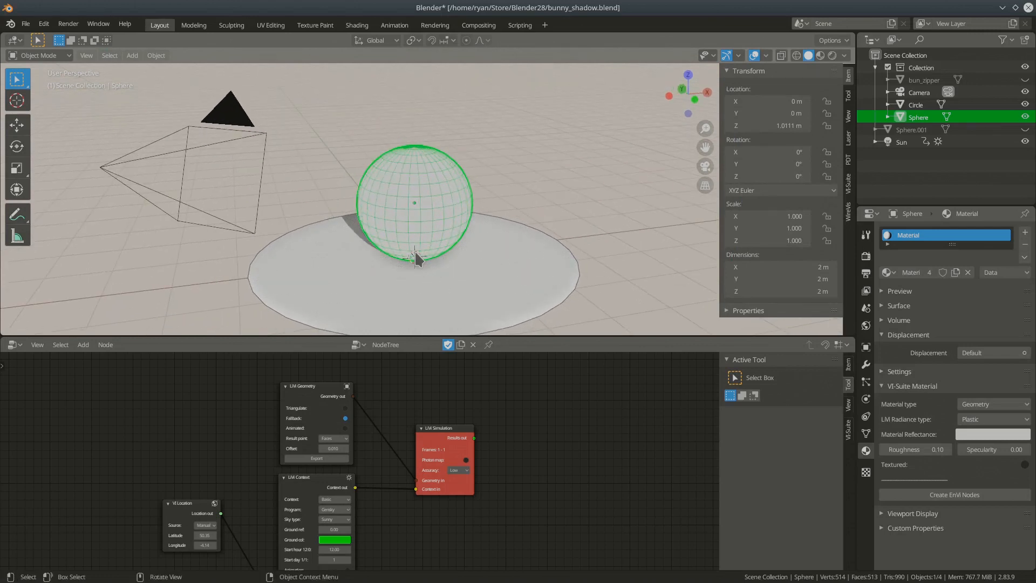
pyautogui.moveTo(453, 288); pyautogui.dragTo(428, 276, button='middle')
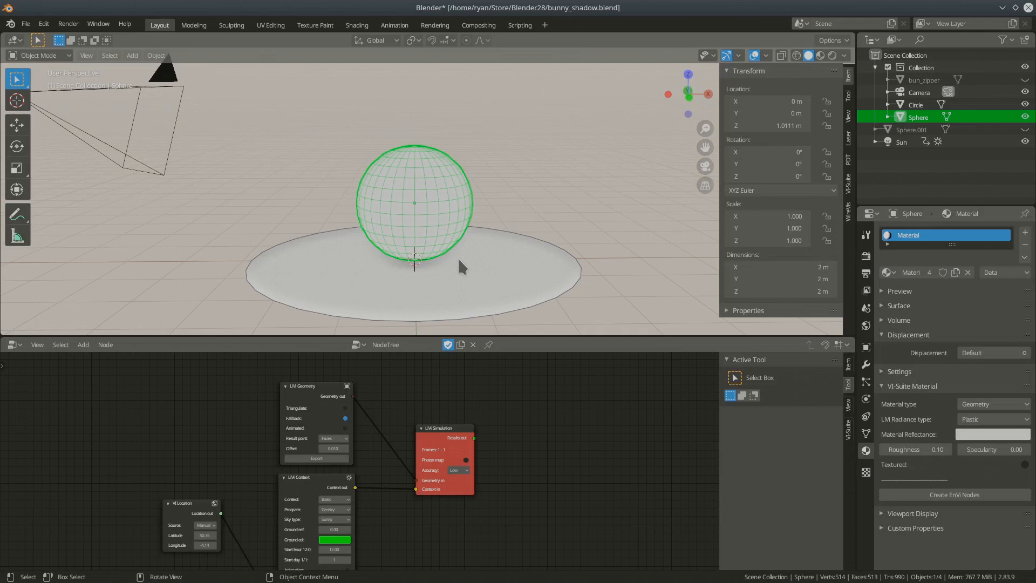
pyautogui.moveTo(456, 178); pyautogui.dragTo(429, 165, button='middle')
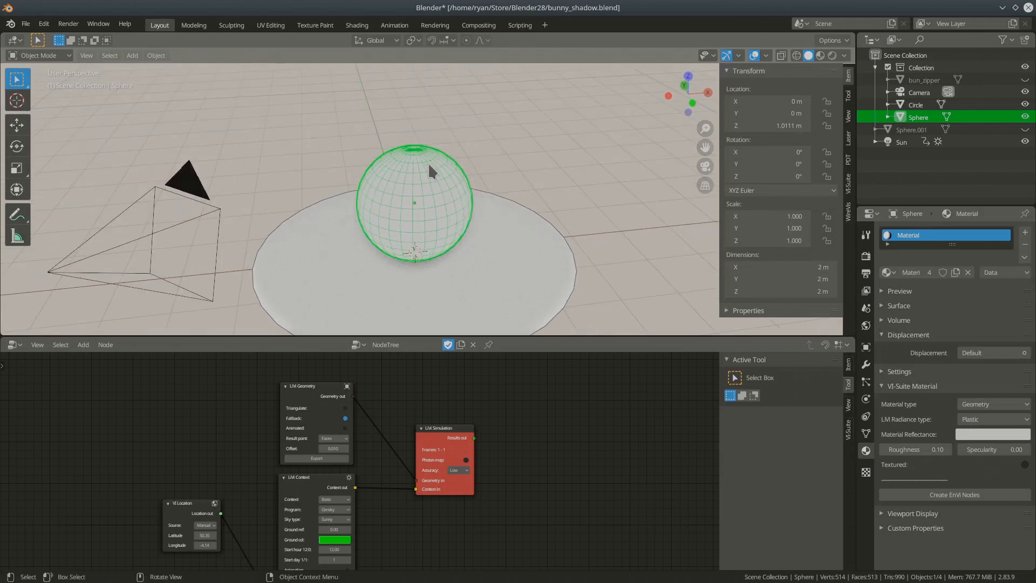
# - Enter Edit Mode on the sphere and select only its topmost vertex in vertex selection mode
pyautogui.scroll(3, 427, 160)
pyautogui.press('Tab')
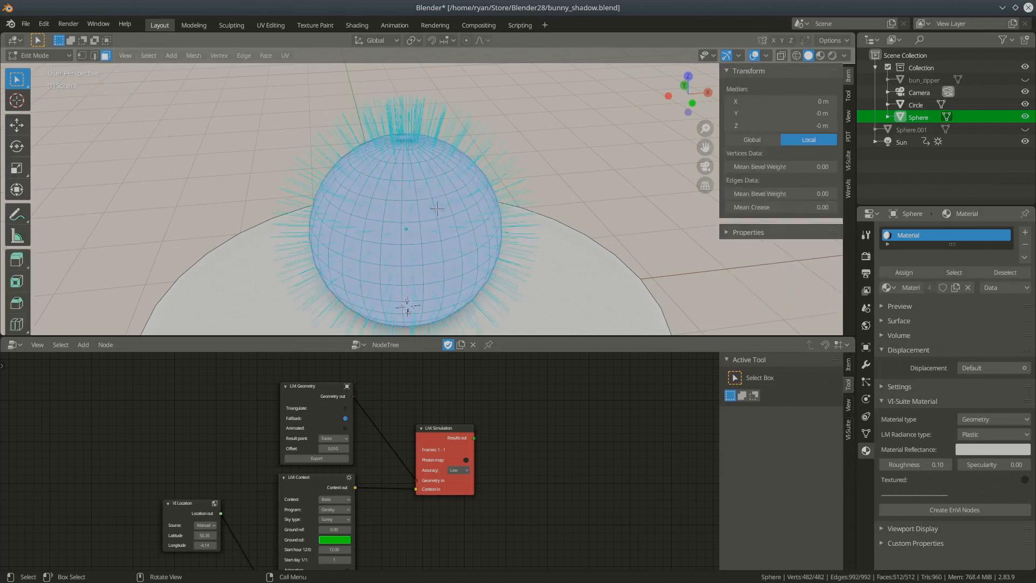
pyautogui.moveTo(435, 231); pyautogui.dragTo(426, 194, button='middle')
pyautogui.click(403, 152)
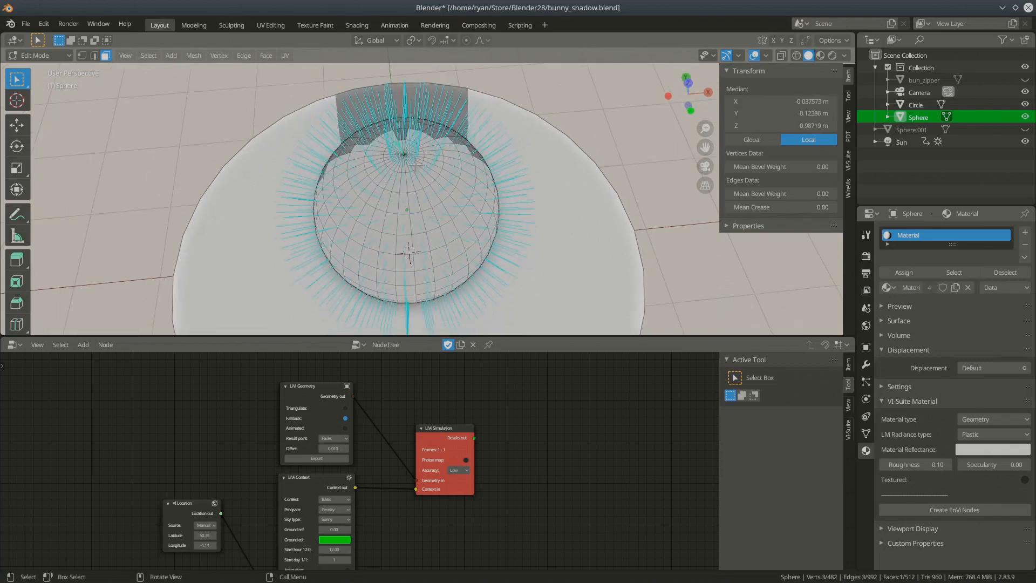
pyautogui.press('1')
pyautogui.click(404, 155)
pyautogui.moveTo(432, 178)
pyautogui.mouseDown(button='middle')
pyautogui.moveTo(427, 165)
pyautogui.moveTo(424, 181)
pyautogui.mouseUp(button='middle')
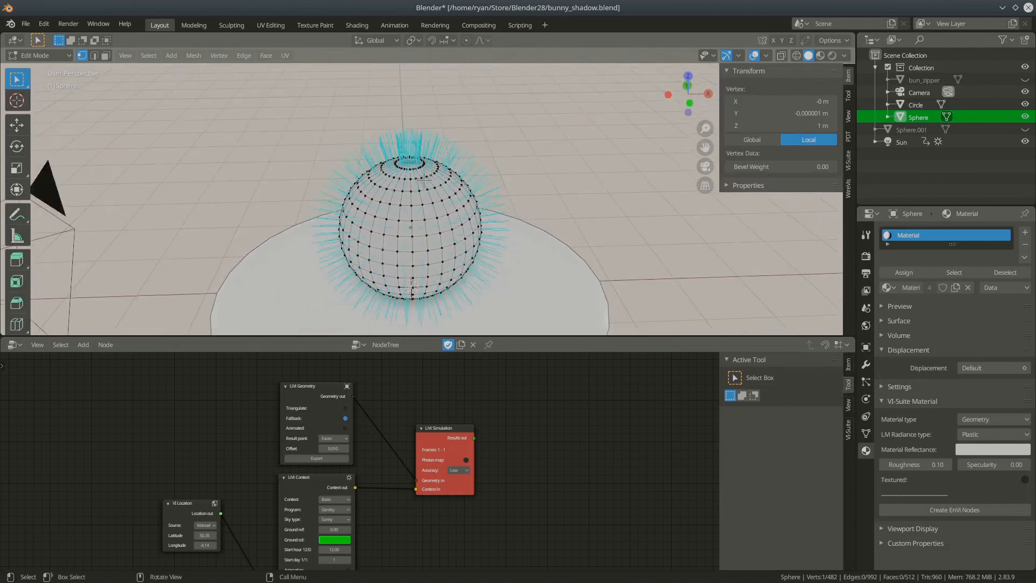
pyautogui.scroll(-3, 424, 182)
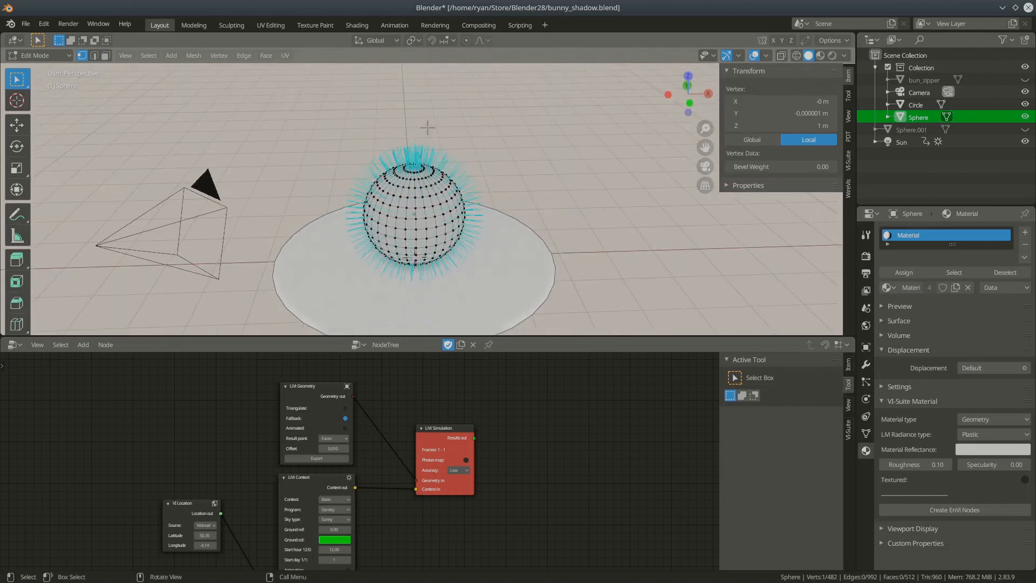
# - Enable proportional editing and twist the sphere by rotating about 31° around global Z with a proportional size of 2.14
pyautogui.click(466, 41)
pyautogui.scroll(2, 445, 280)
pyautogui.scroll(4, 432, 191)
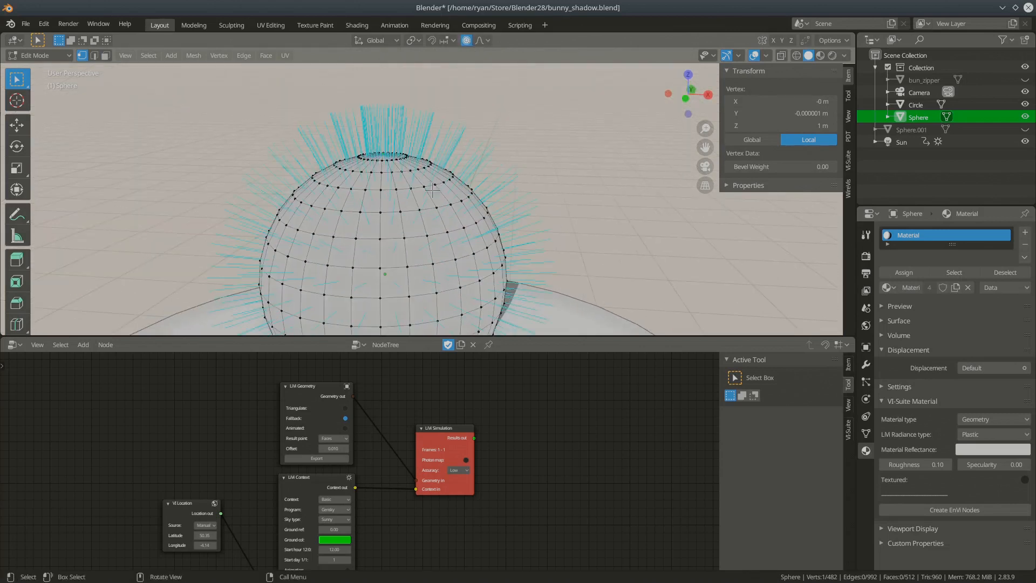
pyautogui.press('r')
pyautogui.press('z')
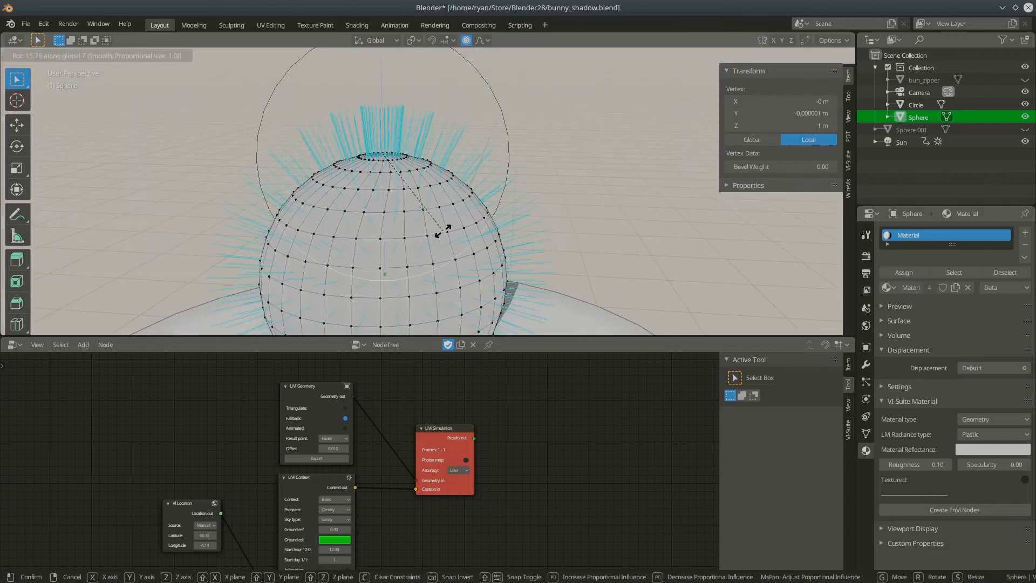
pyautogui.scroll(-4, 442, 231)
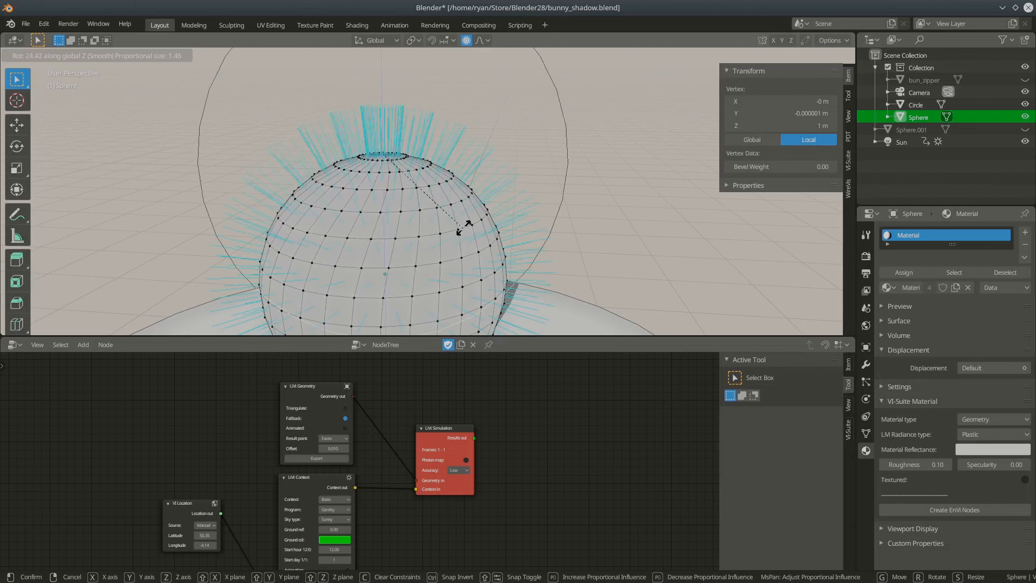
pyautogui.scroll(-4, 467, 226)
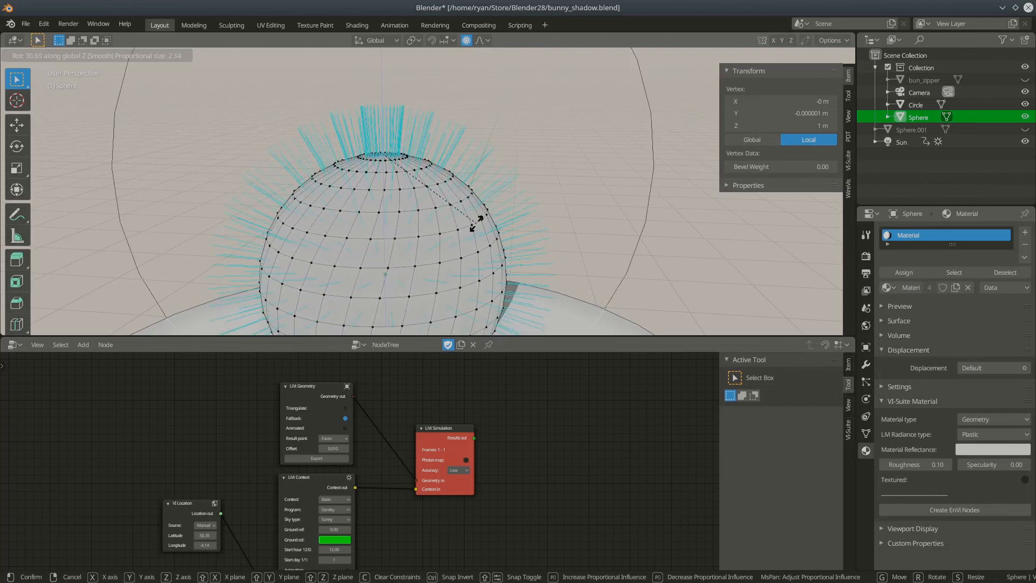
pyautogui.click(477, 222)
# - Return the sphere to Object Mode and export the scene geometry from the LiVi Geometry node
pyautogui.scroll(-5, 478, 224)
pyautogui.moveTo(449, 239)
pyautogui.mouseDown(button='middle')
pyautogui.moveTo(422, 252)
pyautogui.moveTo(426, 238)
pyautogui.moveTo(475, 217)
pyautogui.mouseUp(button='middle')
pyautogui.scroll(5, 443, 249)
pyautogui.press('Tab')
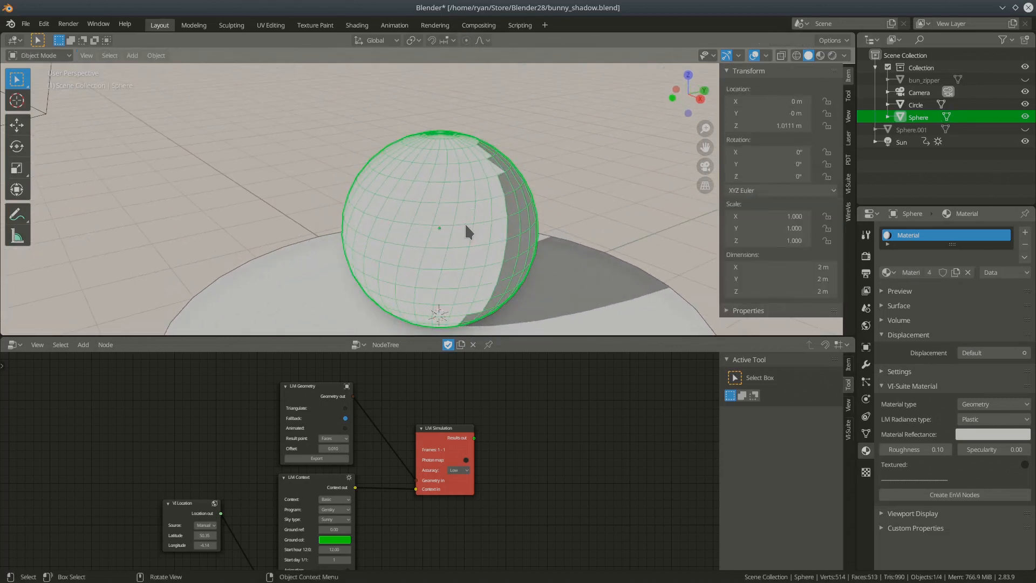
pyautogui.scroll(-3, 433, 211)
pyautogui.moveTo(433, 211); pyautogui.dragTo(449, 222, button='middle')
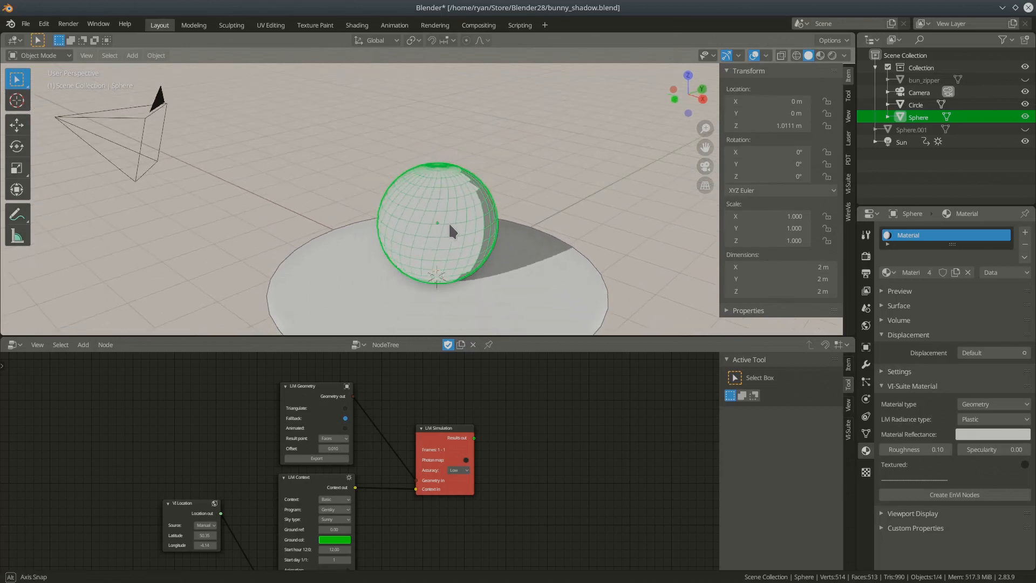
pyautogui.click(336, 458)
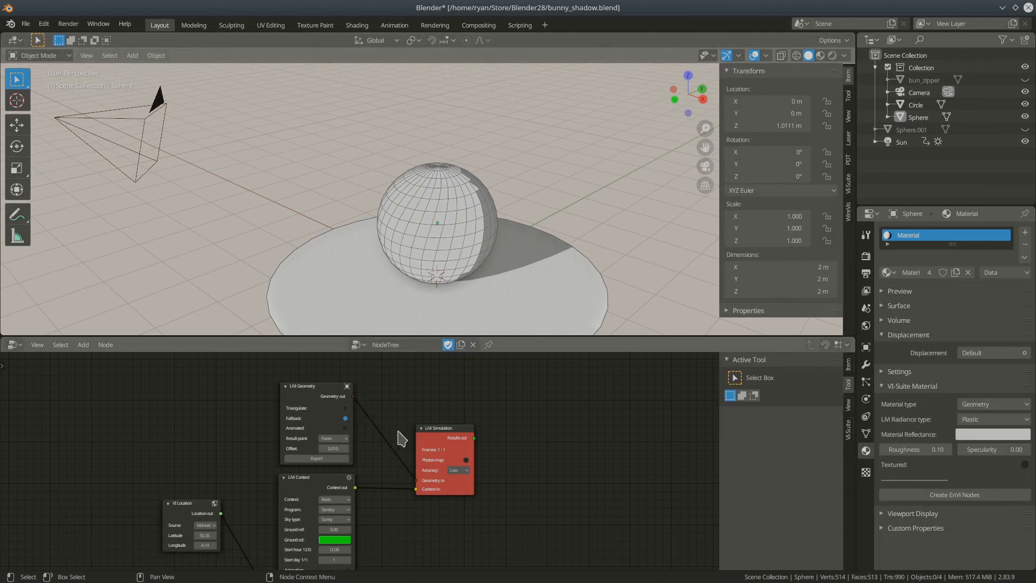
pyautogui.click(339, 460)
# - Bring the old Radiance preview window to the front and close it
pyautogui.moveTo(701, 1)
pyautogui.click(789, 11)
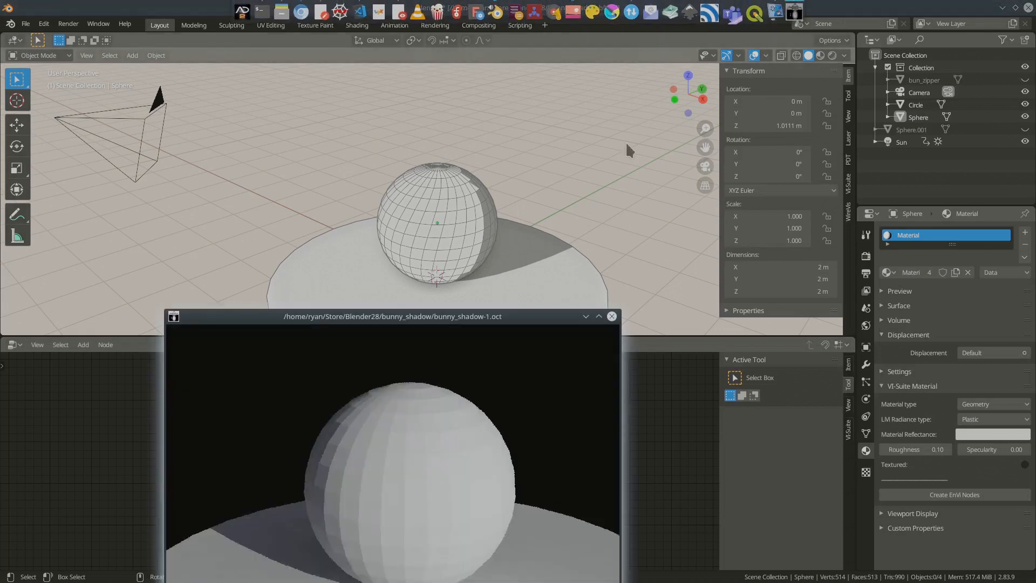
pyautogui.click(612, 317)
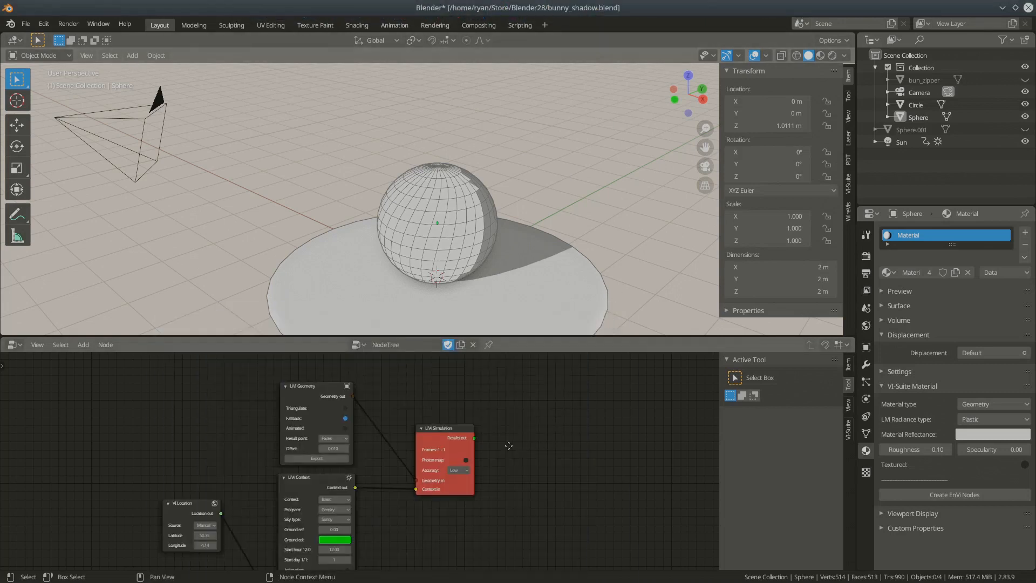
# - Launch a new Radiance preview from the LiVi Simulation node, then enlarge its window and move it to mid-screen
pyautogui.moveTo(520, 449); pyautogui.dragTo(505, 399, button='middle')
pyautogui.click(448, 420)
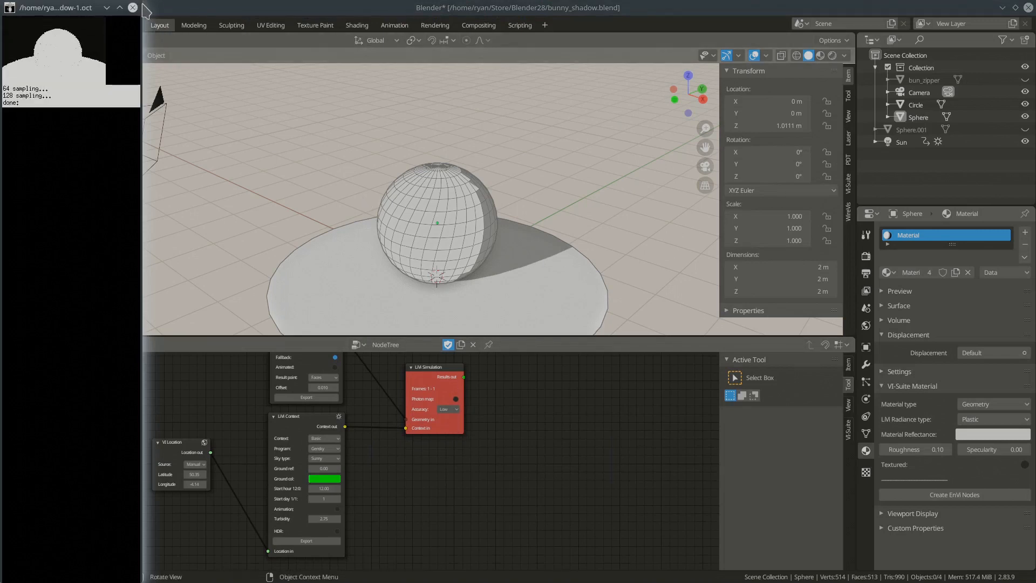
pyautogui.moveTo(146, 9); pyautogui.dragTo(648, 207)
pyautogui.moveTo(458, 213); pyautogui.dragTo(546, 124)
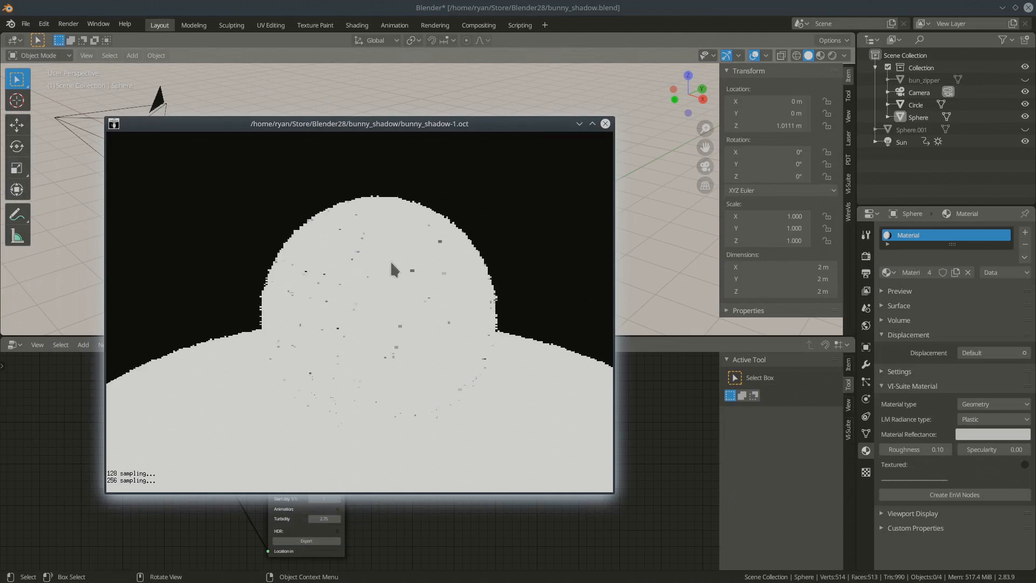
# - Expose the preview with the e command from a point on the twisted sphere, then close the preview window
pyautogui.press('Return')
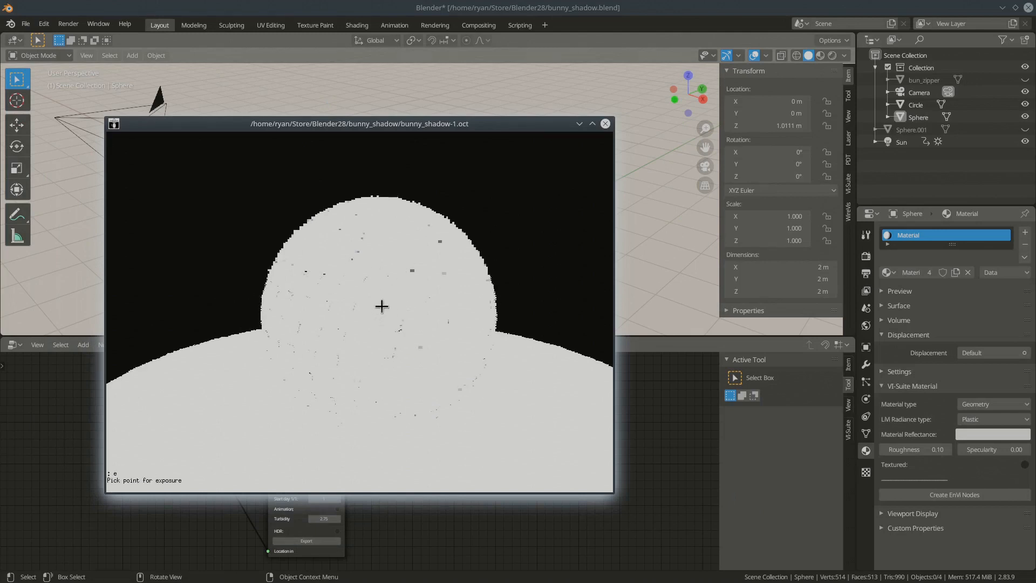
pyautogui.click(382, 306)
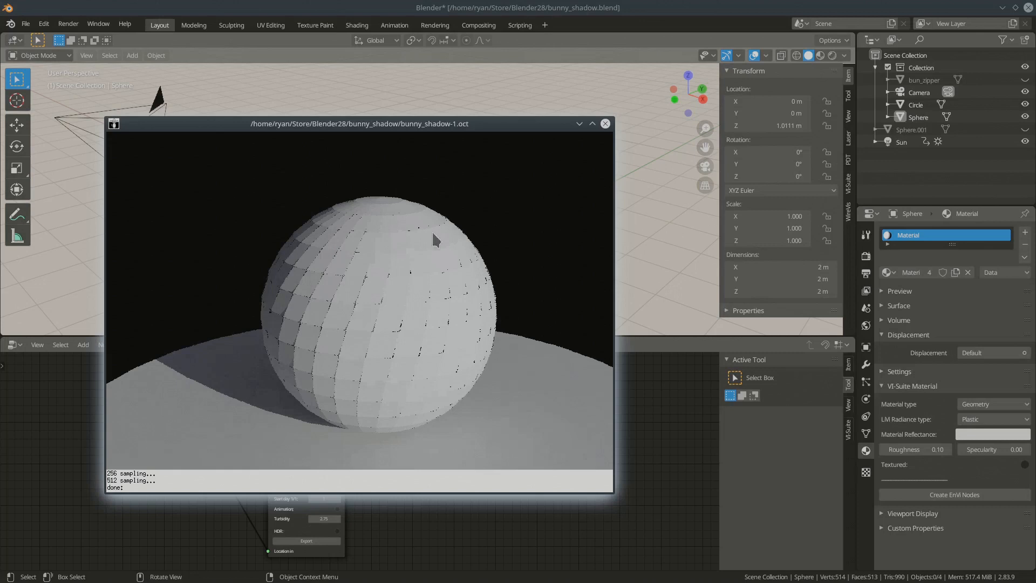
pyautogui.click(606, 123)
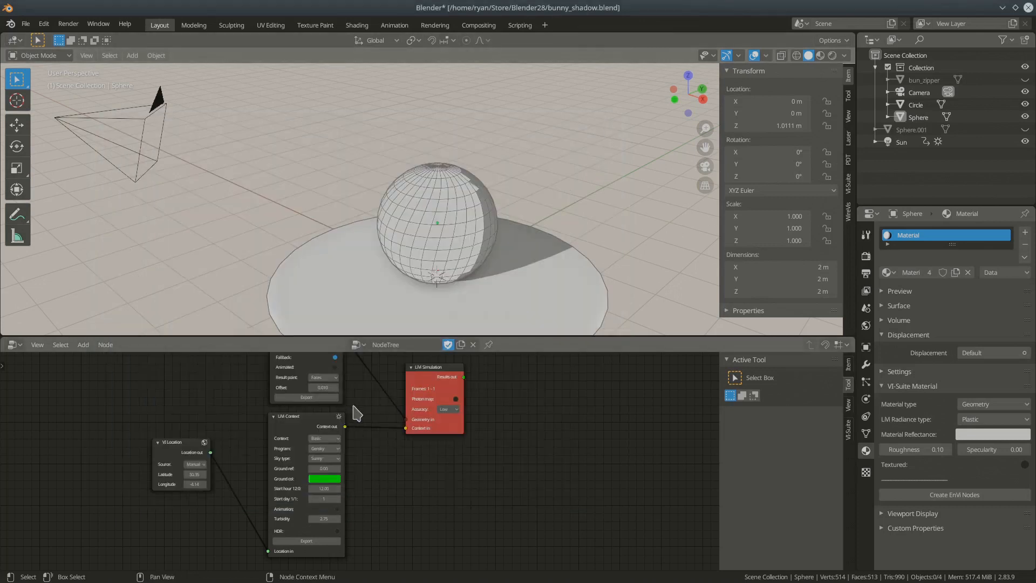
# - Enable Triangulate in the LiVi Geometry node
pyautogui.moveTo(364, 405); pyautogui.dragTo(377, 462, button='middle')
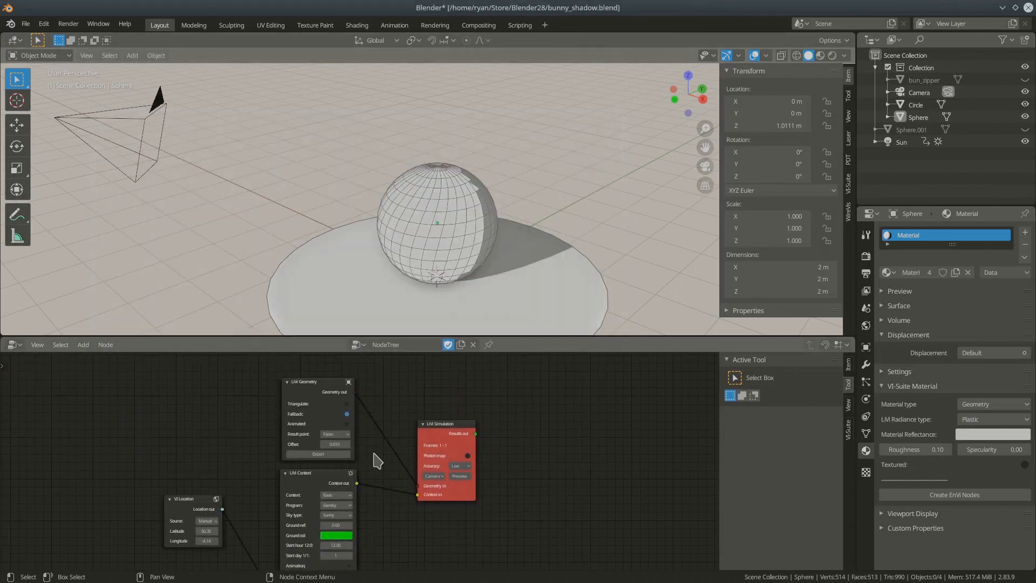
pyautogui.scroll(2, 349, 417)
pyautogui.click(345, 404)
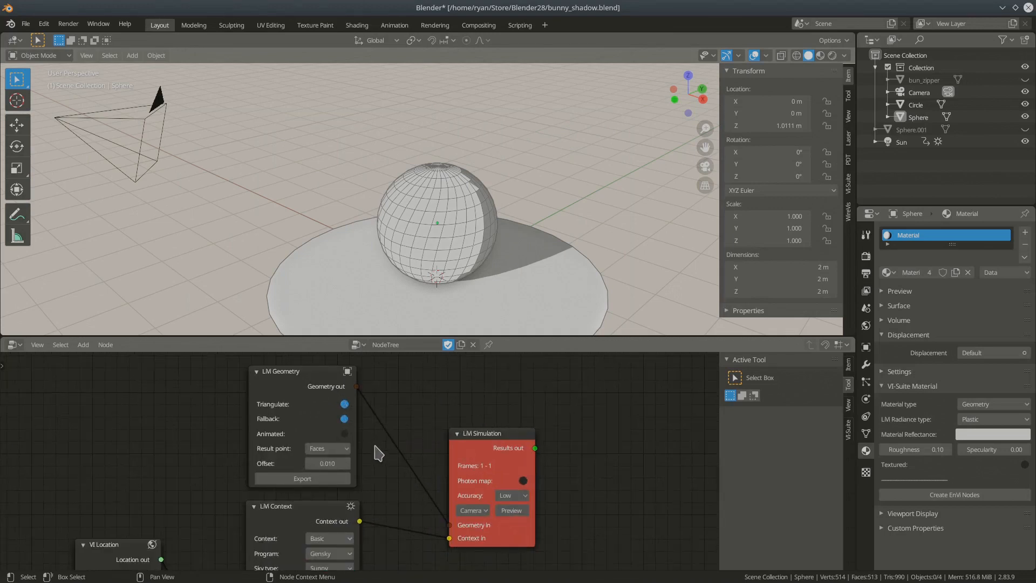
# - Triangulate all of the sphere's faces in Edit Mode with the Beauty method and inspect the mesh
pyautogui.scroll(3, 451, 208)
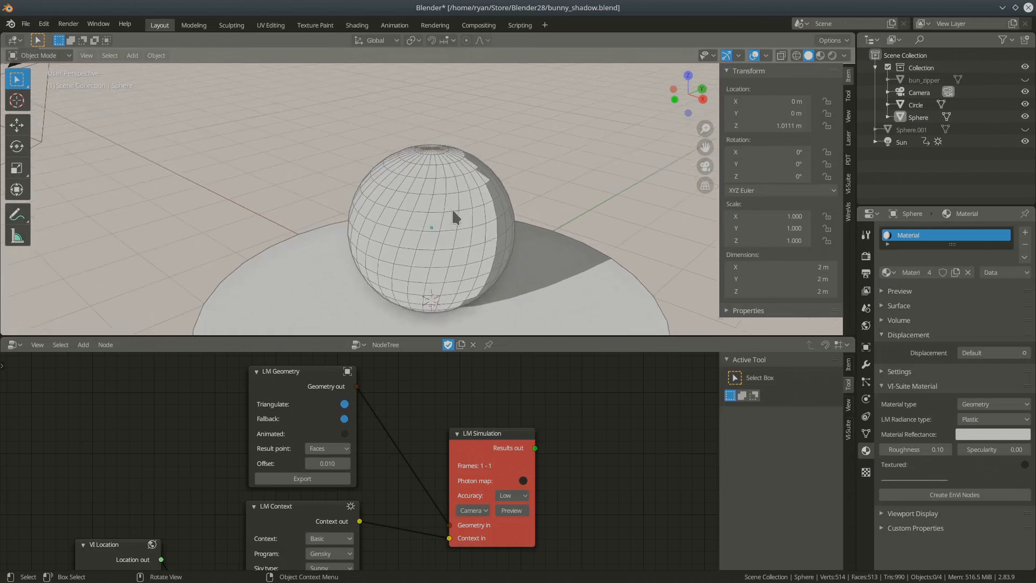
pyautogui.click(468, 244)
pyautogui.press('Tab')
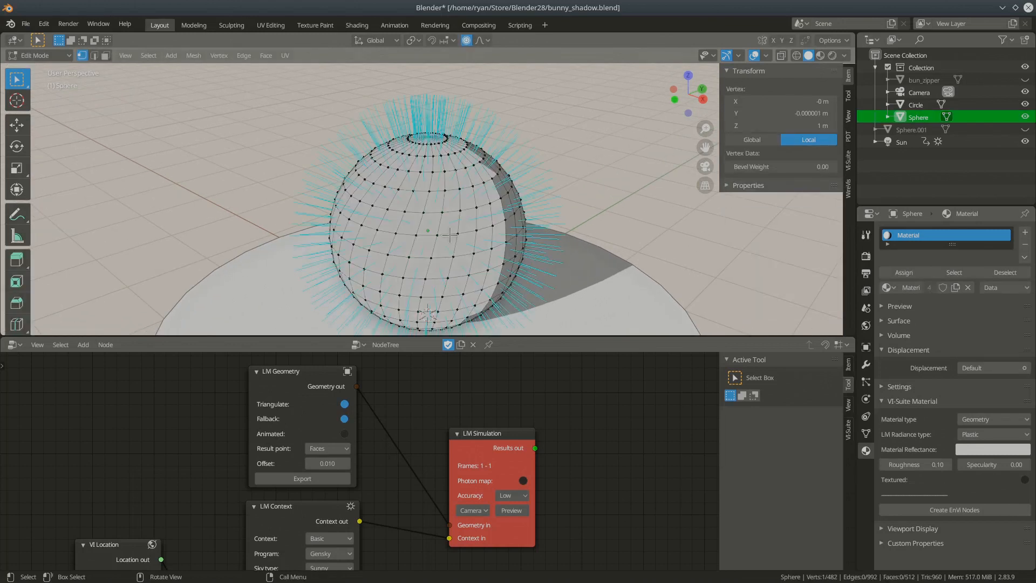
pyautogui.press('a')
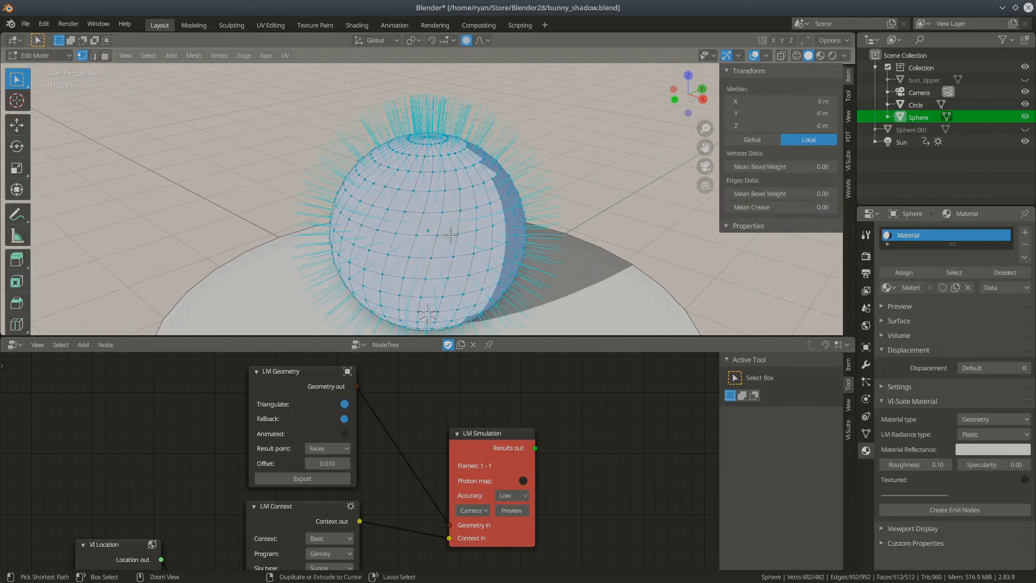
pyautogui.hotkey('ctrl', 't')
pyautogui.moveTo(439, 256); pyautogui.dragTo(470, 258, button='middle')
pyautogui.scroll(1, 469, 258)
pyautogui.scroll(2, 469, 258)
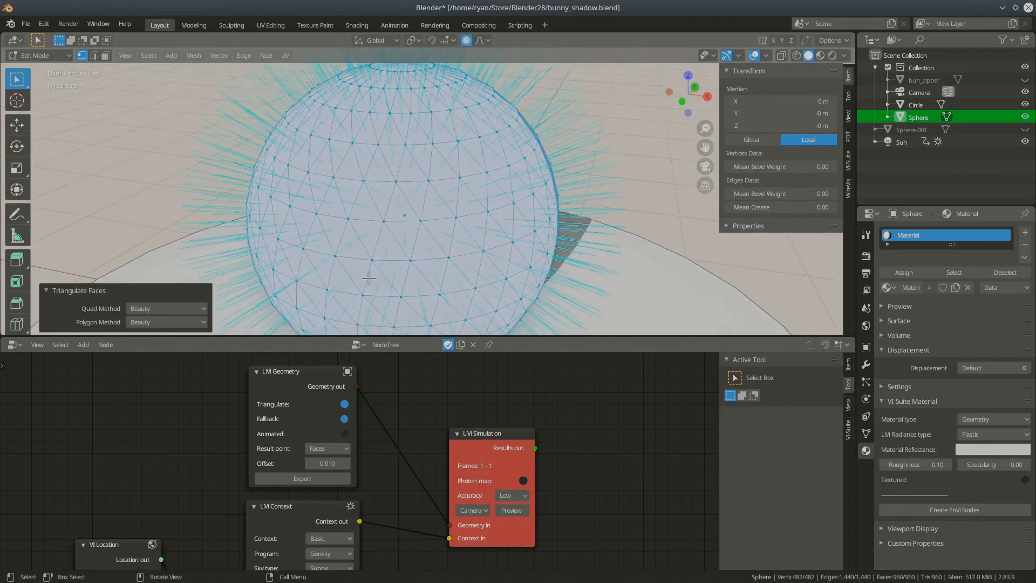
pyautogui.moveTo(435, 268); pyautogui.dragTo(403, 268, button='middle')
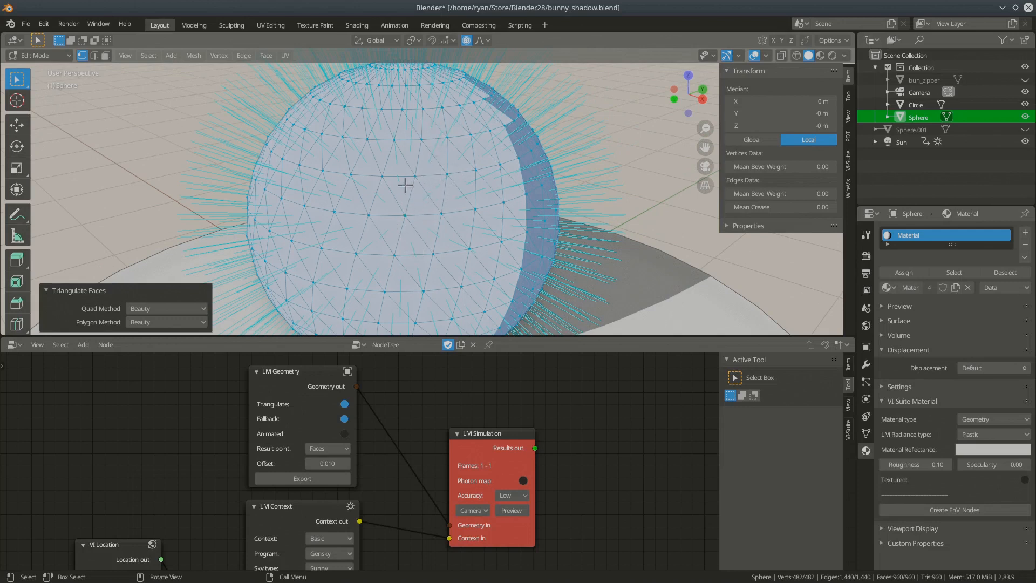
# - Undo the triangulation of the sphere's faces and return to Object Mode
pyautogui.hotkey('ctrl', 'z')
pyautogui.scroll(-2, 414, 184)
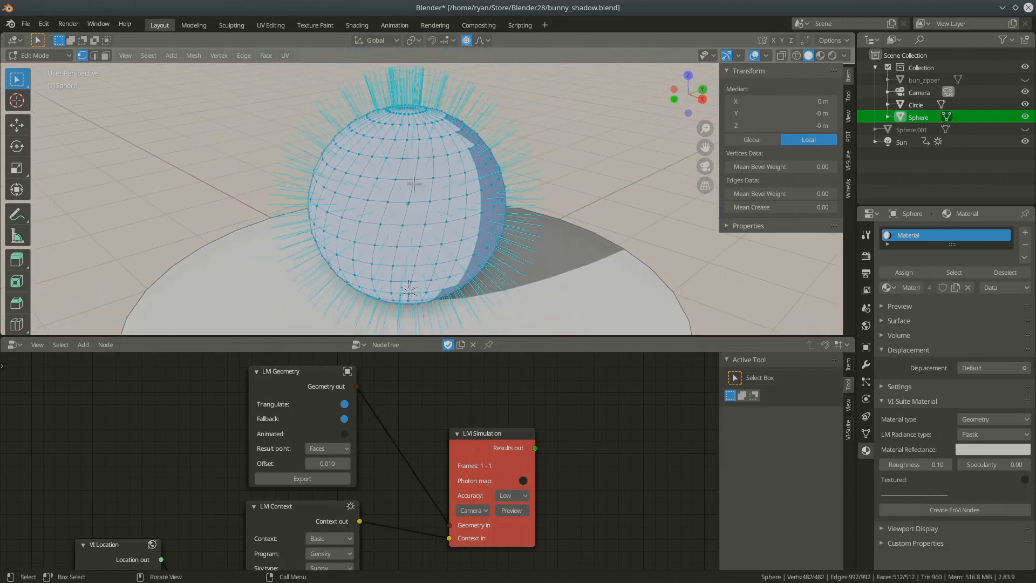
pyautogui.press('Tab')
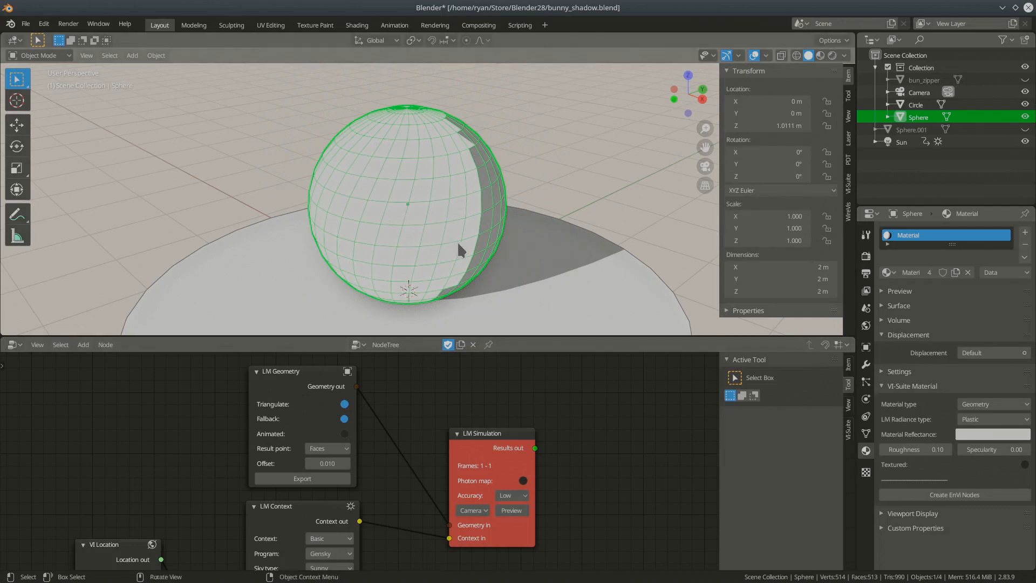
pyautogui.moveTo(458, 241); pyautogui.dragTo(423, 232, button='middle')
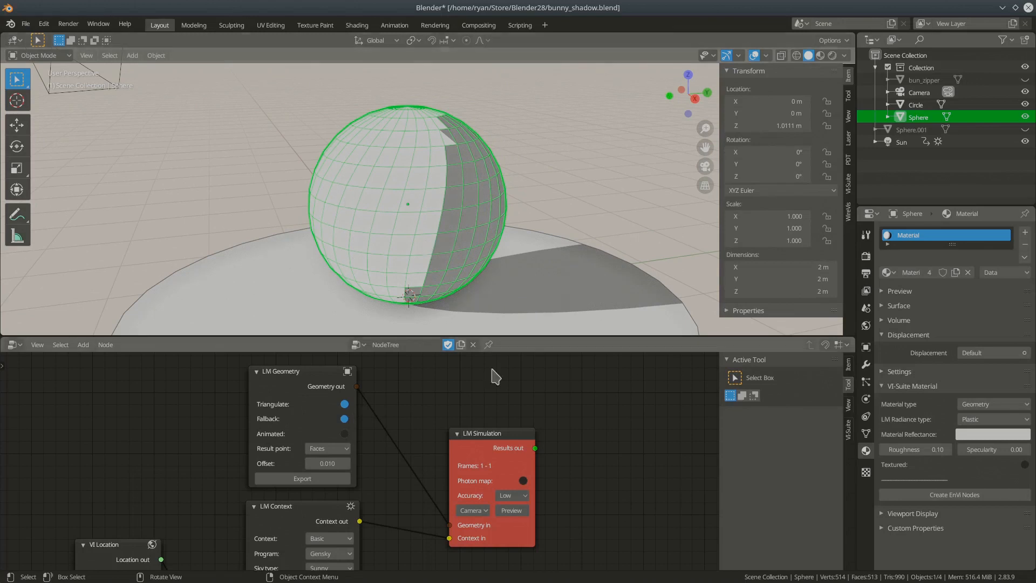
# - Export the geometry from the LiVi Geometry node and launch a Radiance preview in an enlarged window at mid-screen
pyautogui.click(330, 480)
pyautogui.moveTo(330, 479); pyautogui.dragTo(285, 426, button='middle')
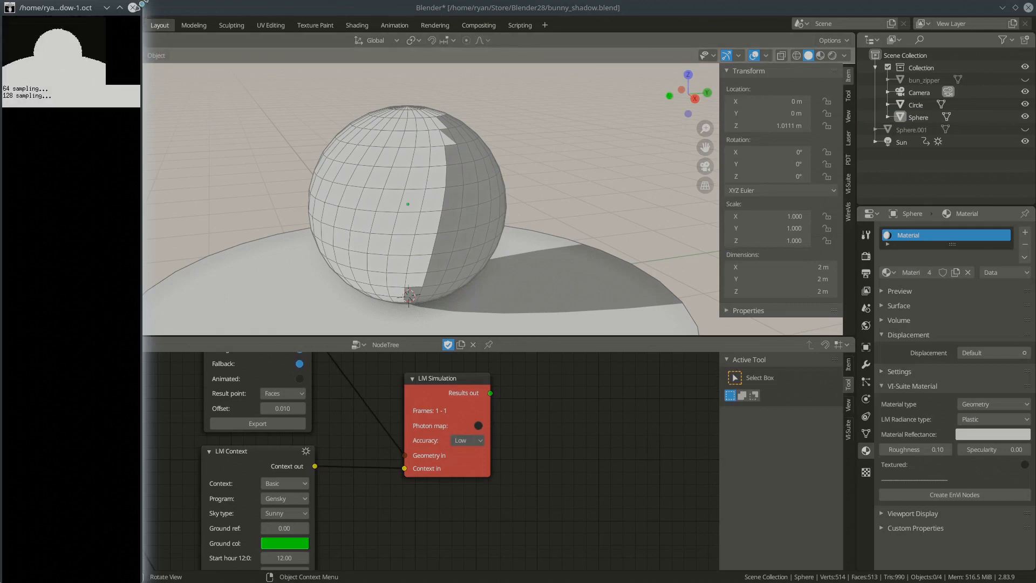
pyautogui.moveTo(141, 4); pyautogui.dragTo(614, 219)
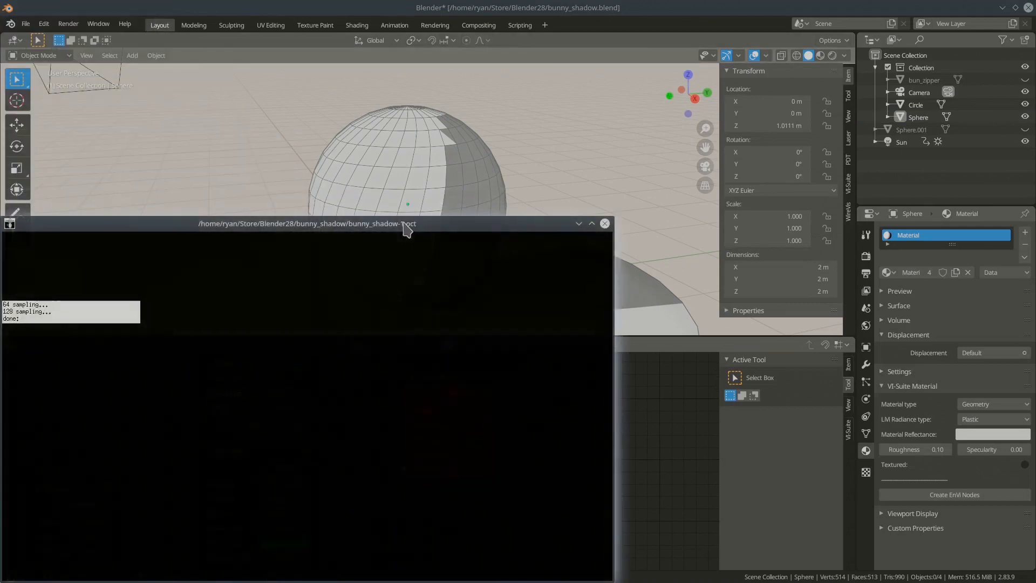
pyautogui.moveTo(406, 228); pyautogui.dragTo(522, 151)
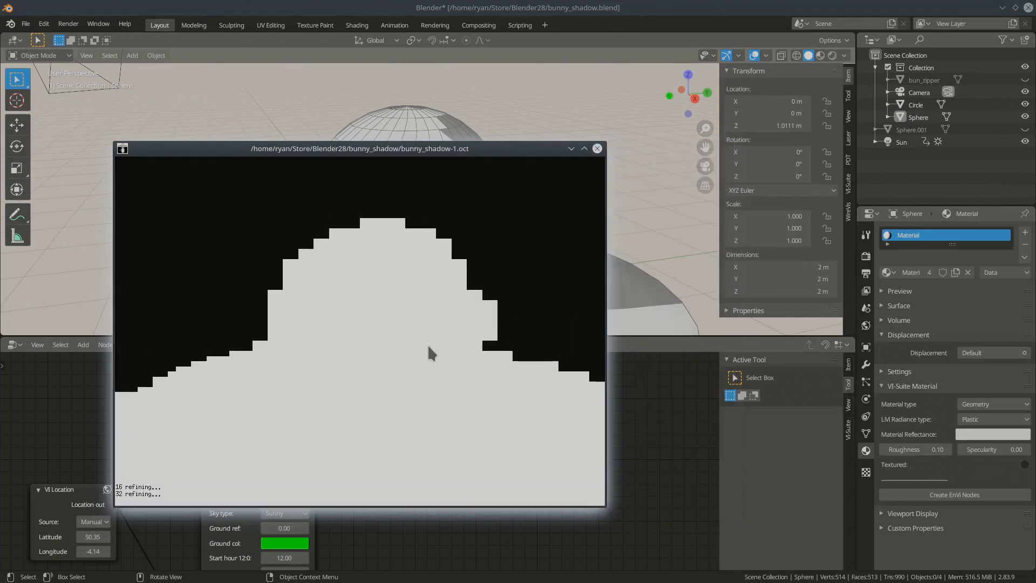
# - Expose the Radiance preview with the e command from a point on the sphere, then close the preview
pyautogui.press('e')
pyautogui.click(375, 337)
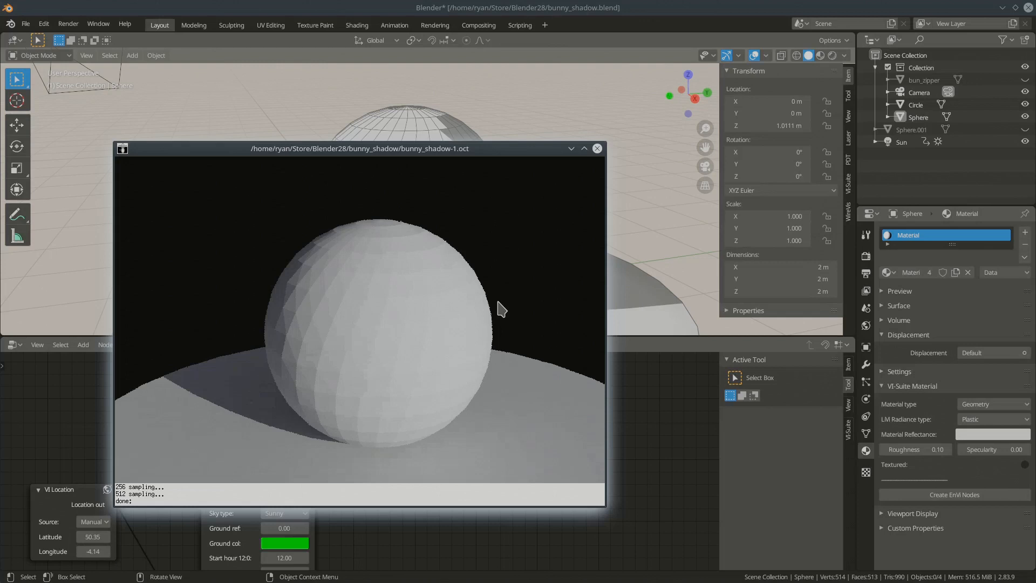
pyautogui.click(597, 148)
# - Launch another Radiance preview from the LiVi Simulation node, then enlarge its window and move it to mid-screen
pyautogui.moveTo(314, 372); pyautogui.dragTo(323, 409, button='middle')
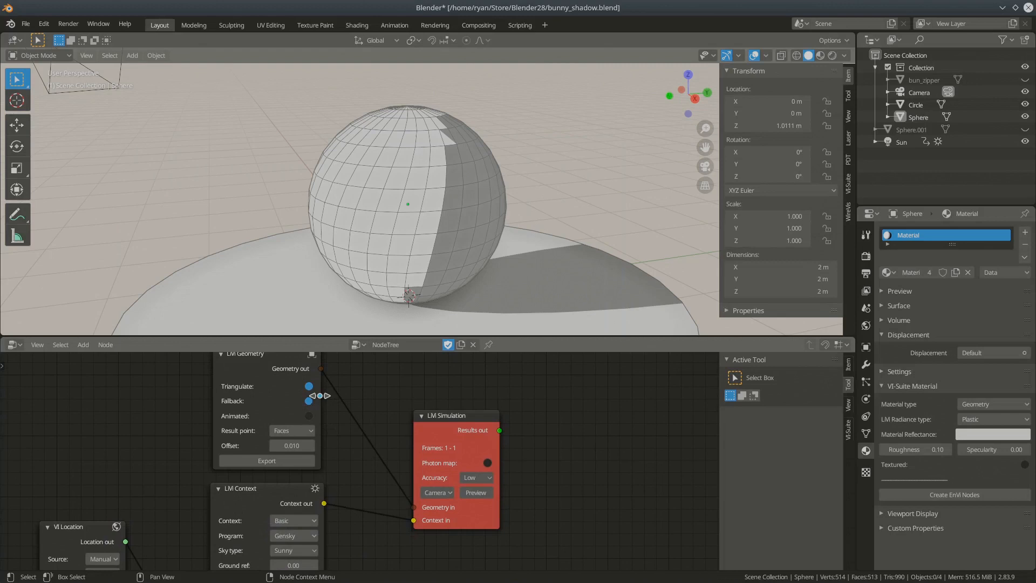
pyautogui.moveTo(386, 312); pyautogui.dragTo(402, 255, button='middle')
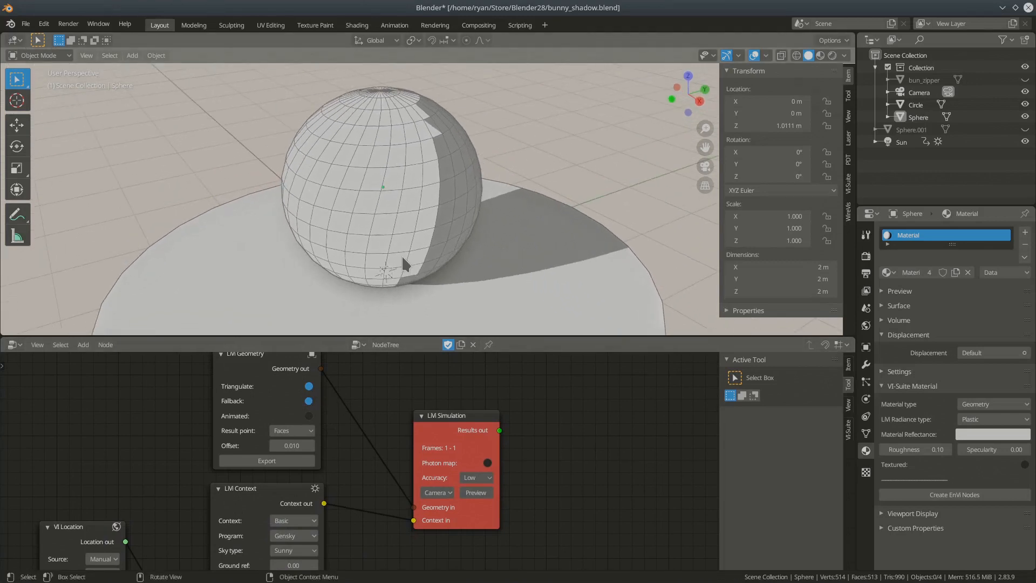
pyautogui.scroll(-2, 402, 254)
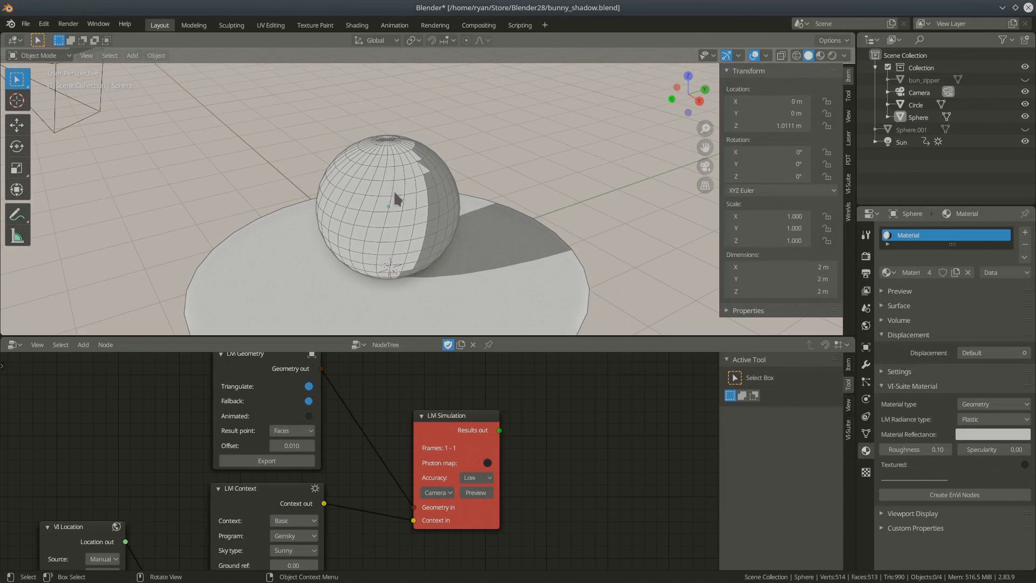
pyautogui.click(476, 492)
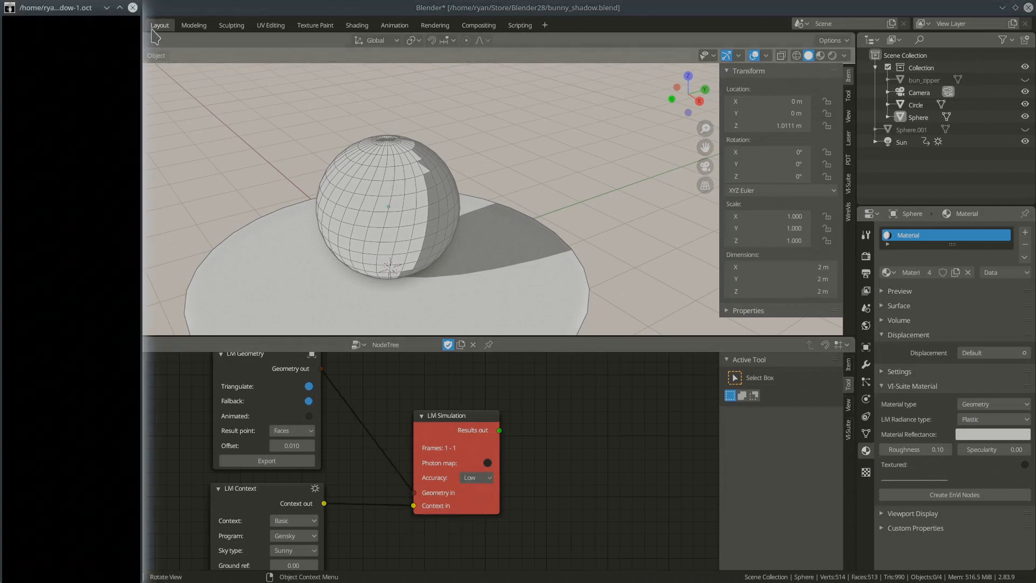
pyautogui.moveTo(143, 3); pyautogui.dragTo(619, 188)
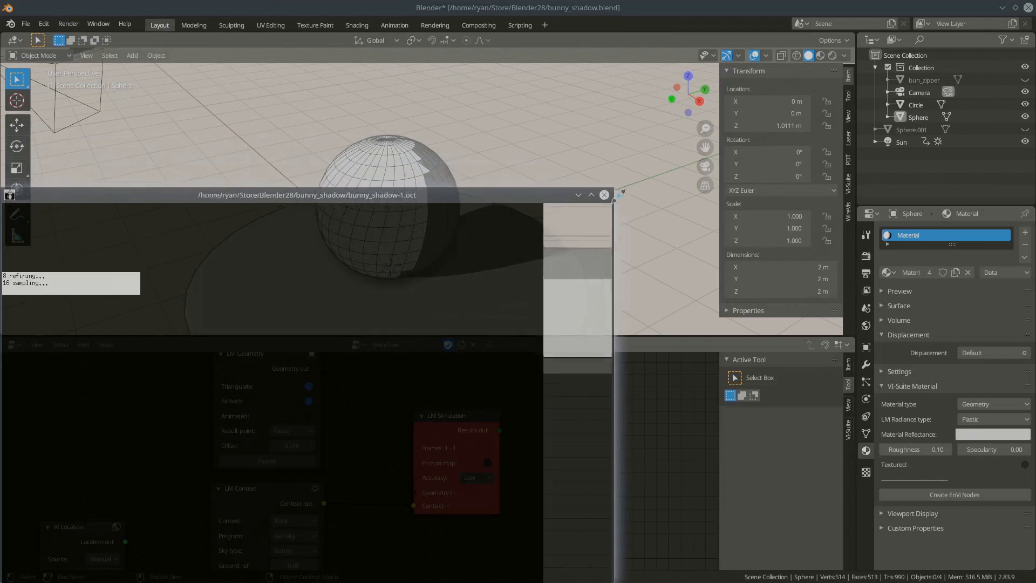
pyautogui.moveTo(493, 201); pyautogui.dragTo(608, 153)
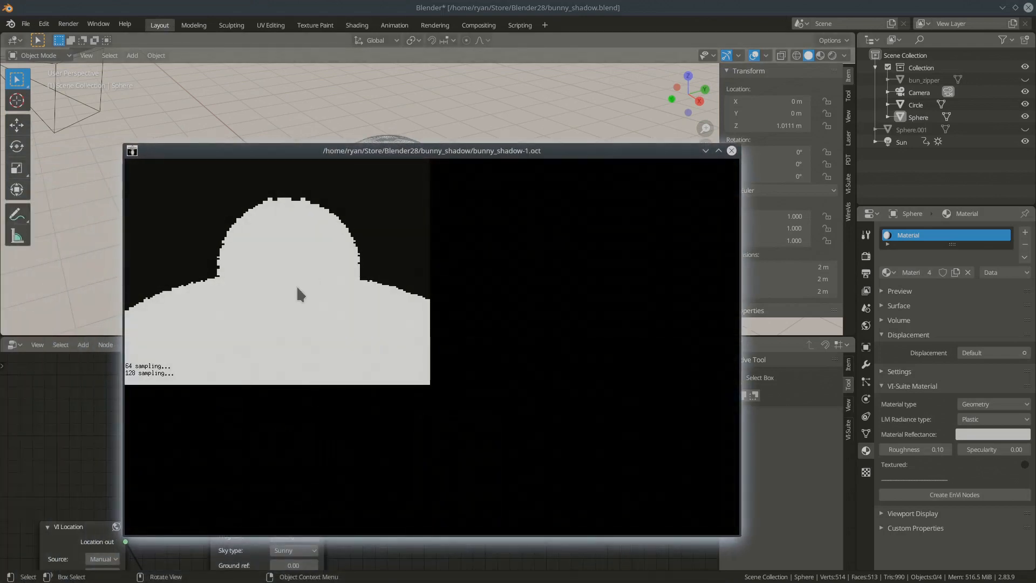
# - Set the new preview's exposure with the e command using a point on the sphere, then close the window
pyautogui.write('e')
pyautogui.press('Return')
pyautogui.click(297, 287)
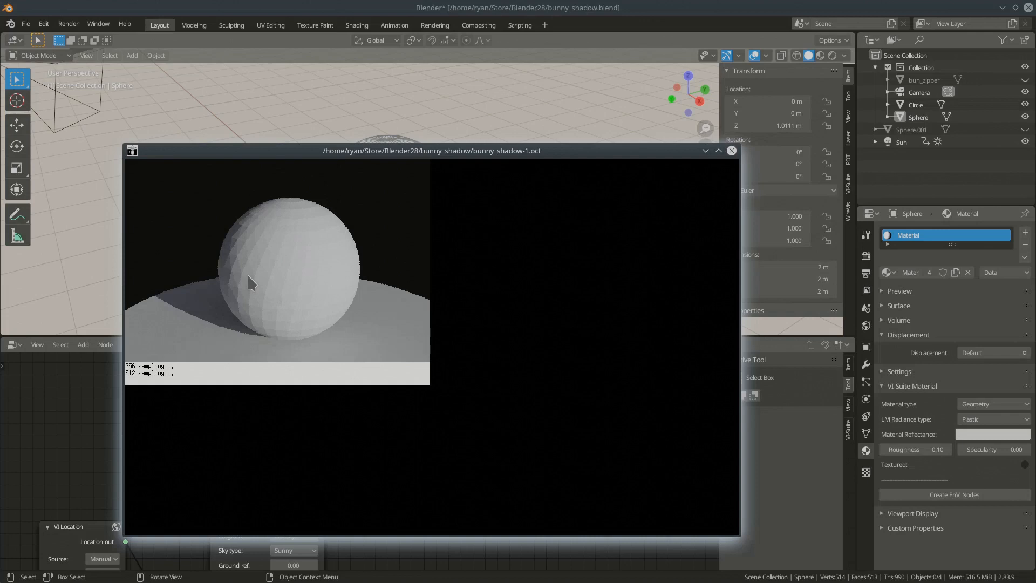
pyautogui.click(732, 151)
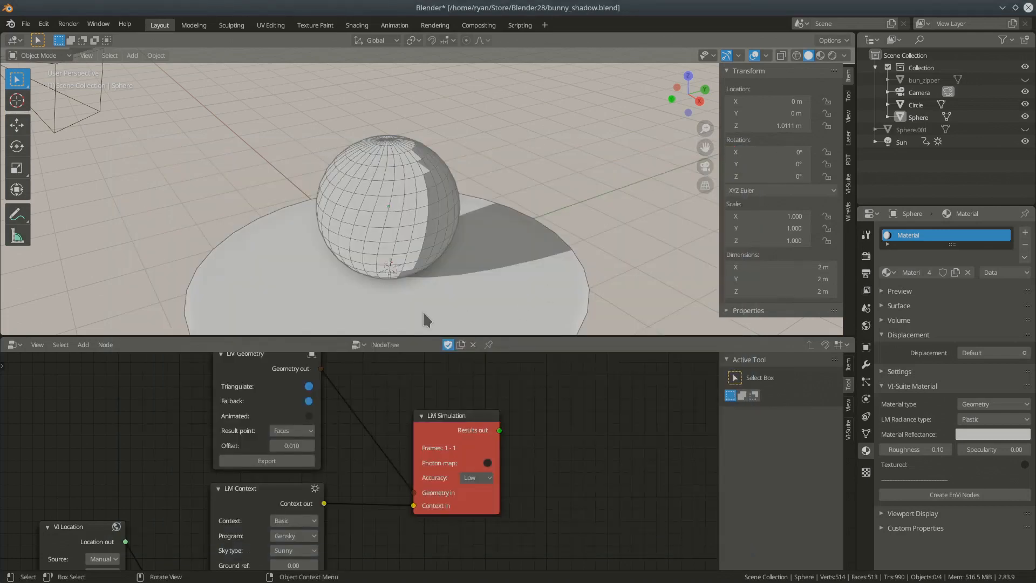
# - Disable Fallback in the LiVi Geometry node and export the geometry again
pyautogui.click(308, 401)
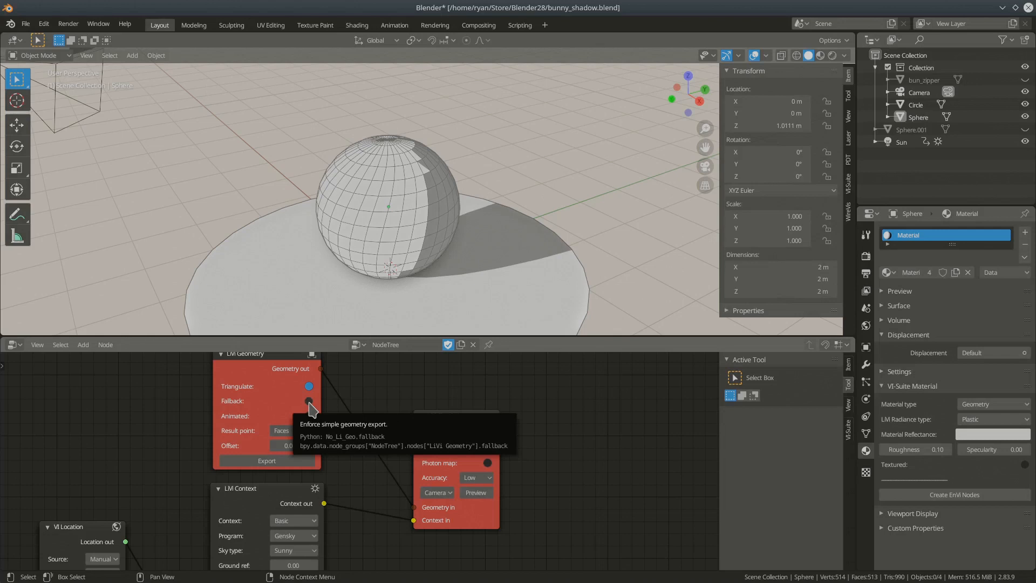
pyautogui.scroll(4, 401, 204)
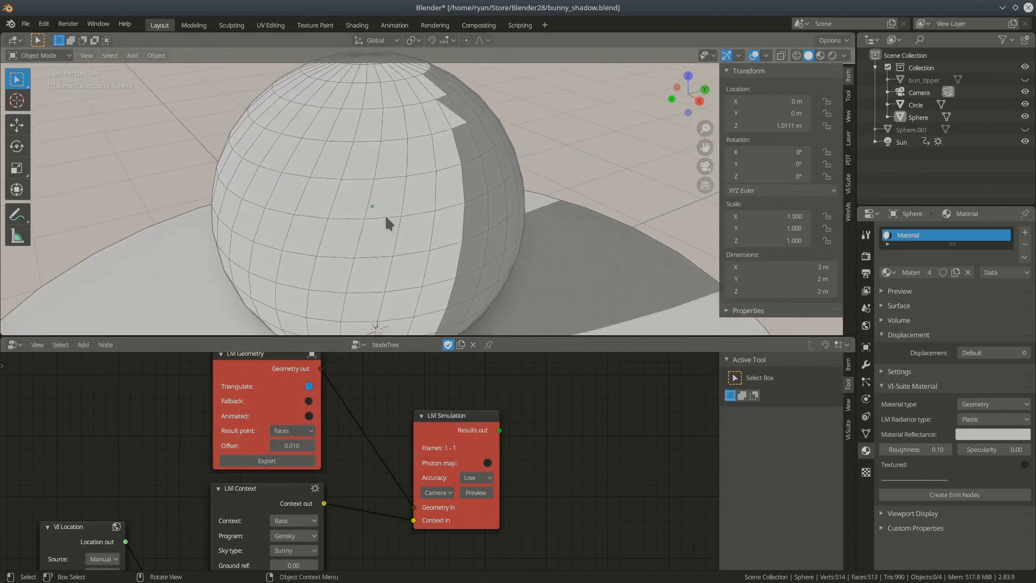
pyautogui.scroll(-4, 420, 211)
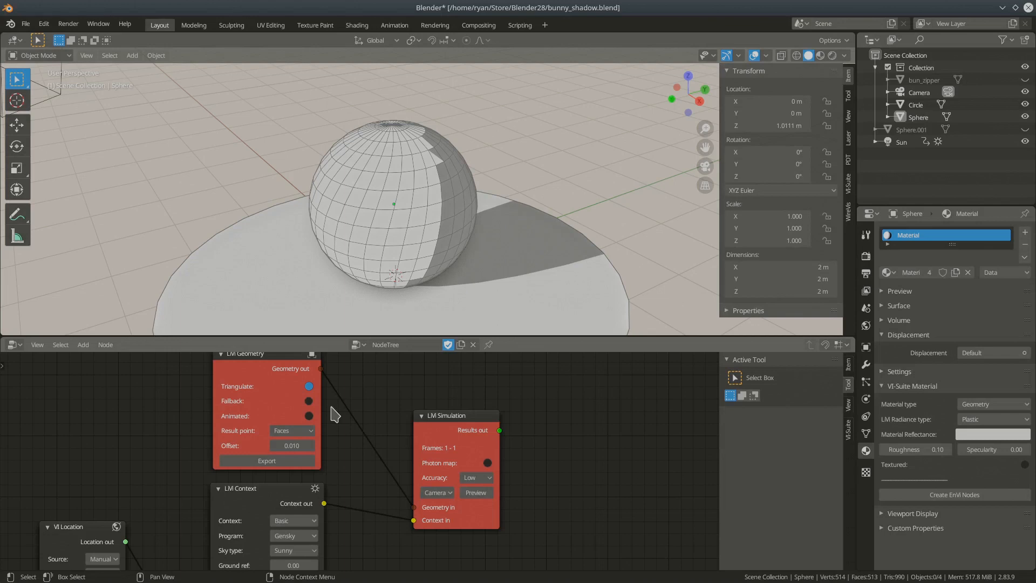
pyautogui.moveTo(356, 465); pyautogui.dragTo(380, 440, button='middle')
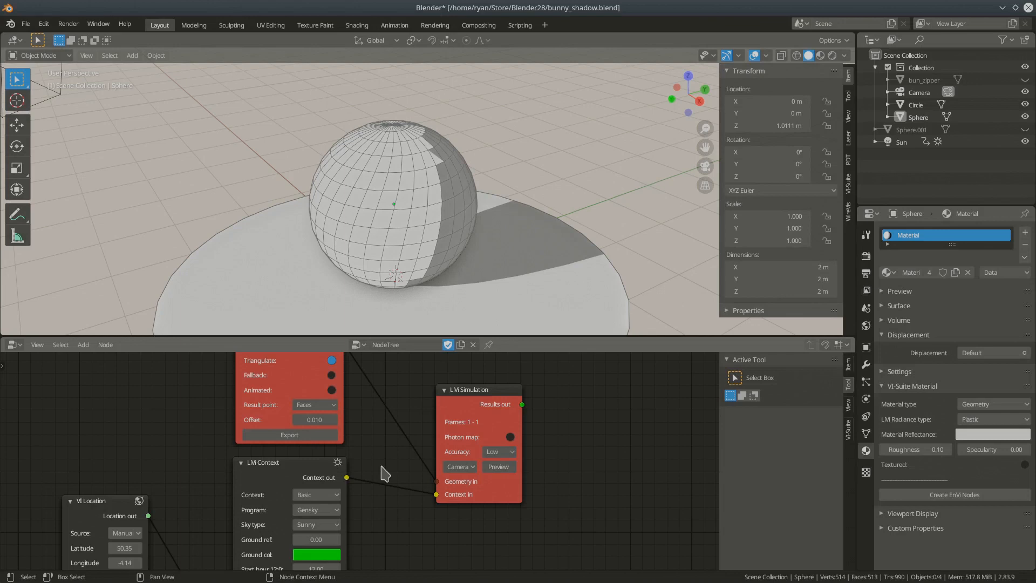
pyautogui.click(289, 434)
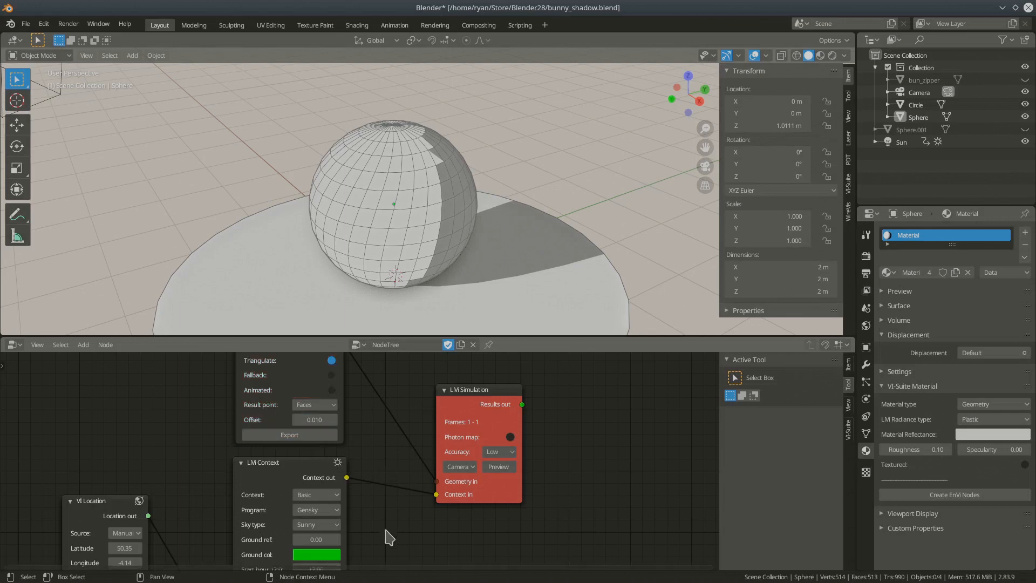
# - Preview the geometry exported without Fallback in a resized Radiance window, then close the preview
pyautogui.click(498, 467)
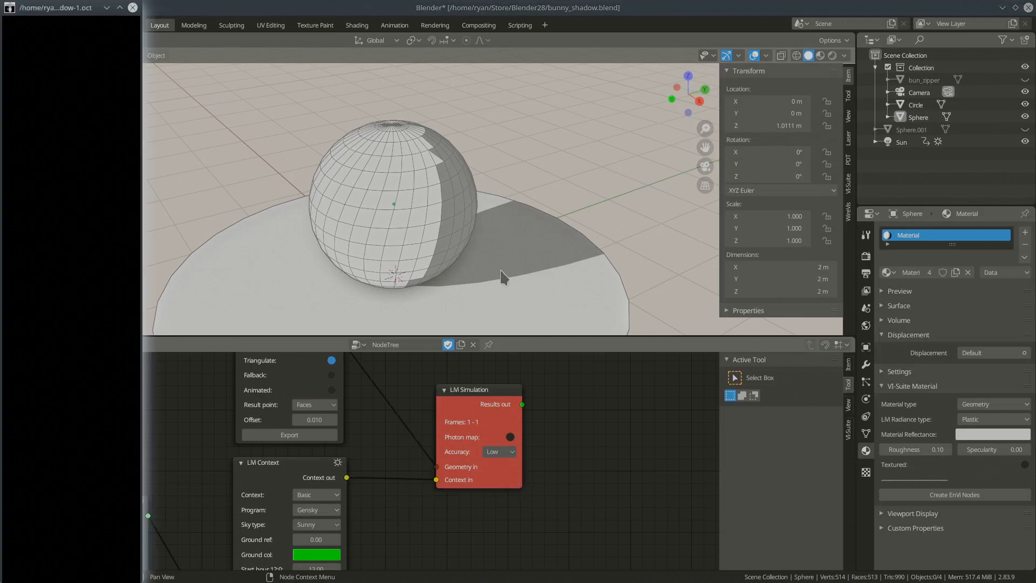
pyautogui.moveTo(143, 3); pyautogui.dragTo(489, 181)
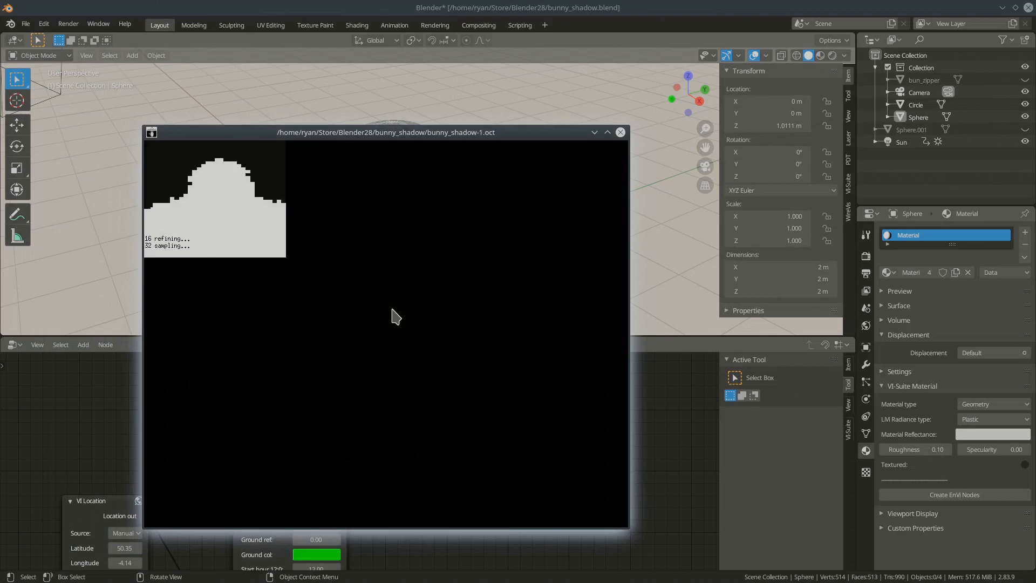
pyautogui.moveTo(628, 525); pyautogui.dragTo(676, 455)
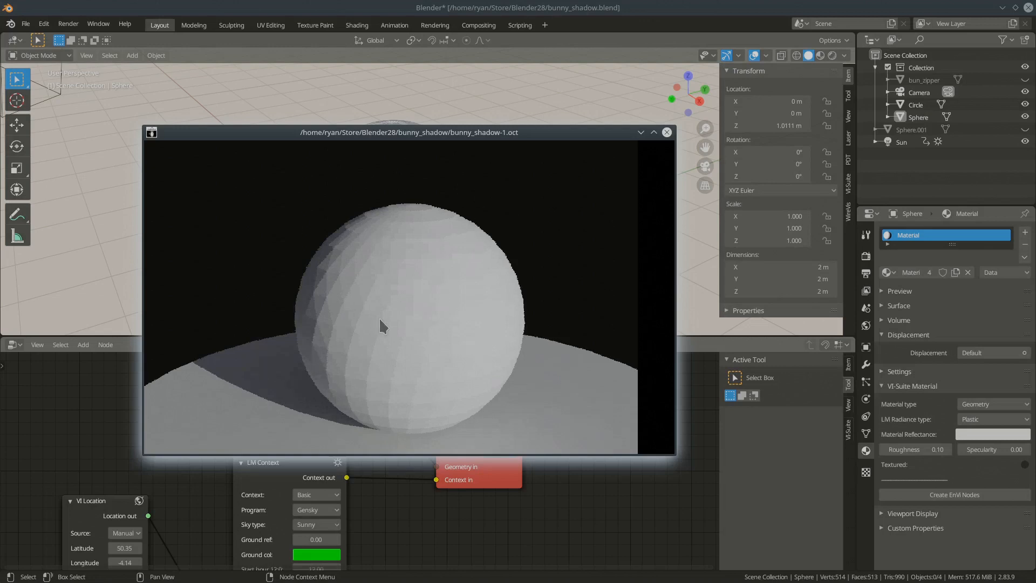
pyautogui.click(667, 132)
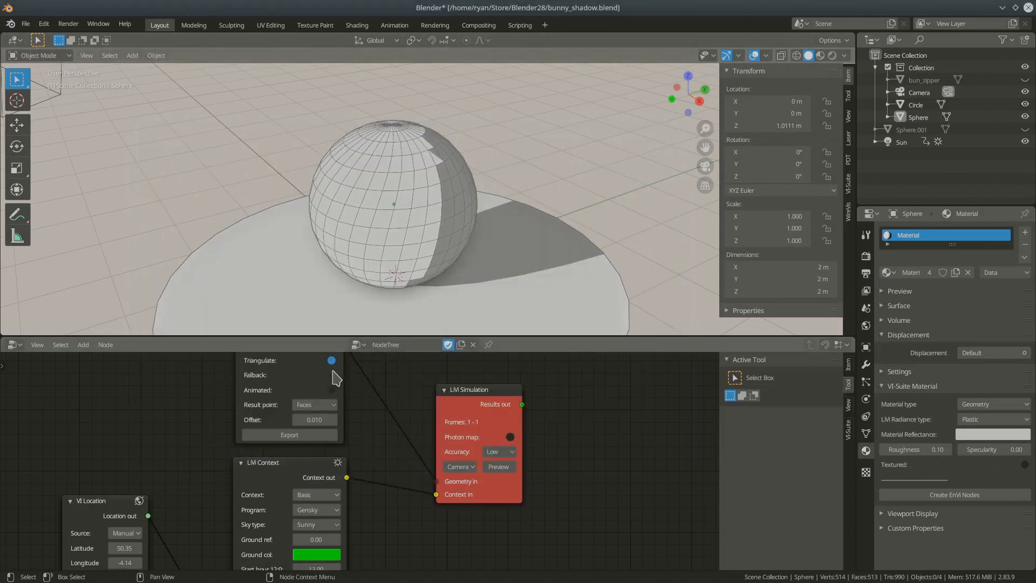
# - Select the sphere and apply Shade Smooth to it
pyautogui.click(422, 212)
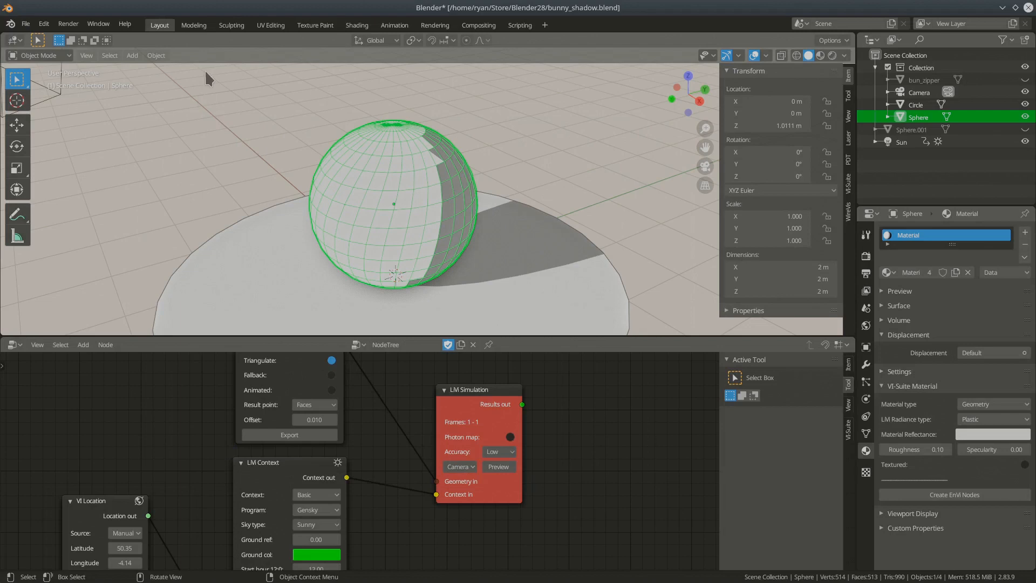
pyautogui.click(157, 56)
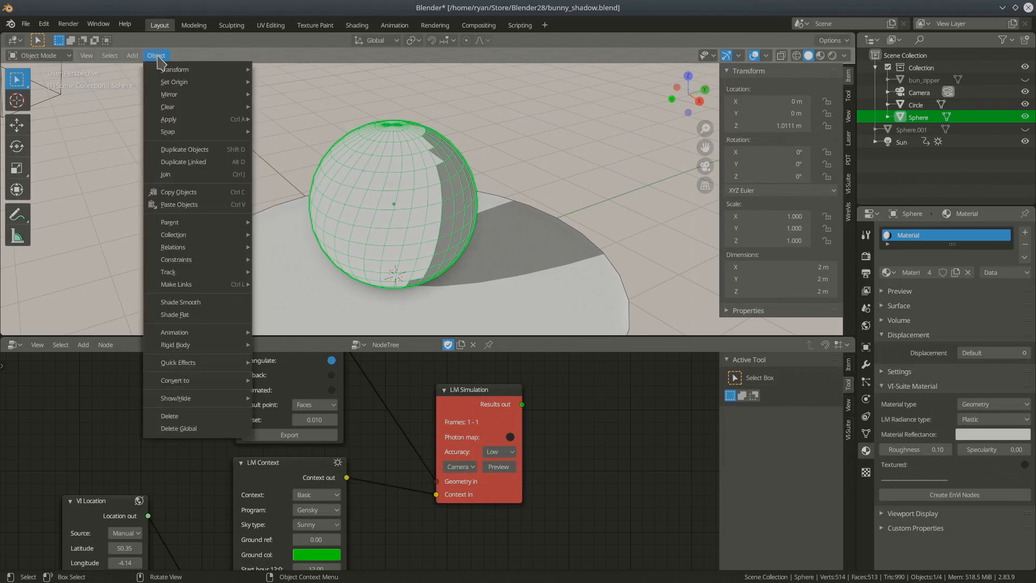
pyautogui.click(178, 302)
# - Inspect the sphere's smooth shading around its shadow boundary and switch the 3D viewport to Rendered shading
pyautogui.moveTo(371, 273); pyautogui.dragTo(412, 175, button='middle')
pyautogui.scroll(3, 388, 218)
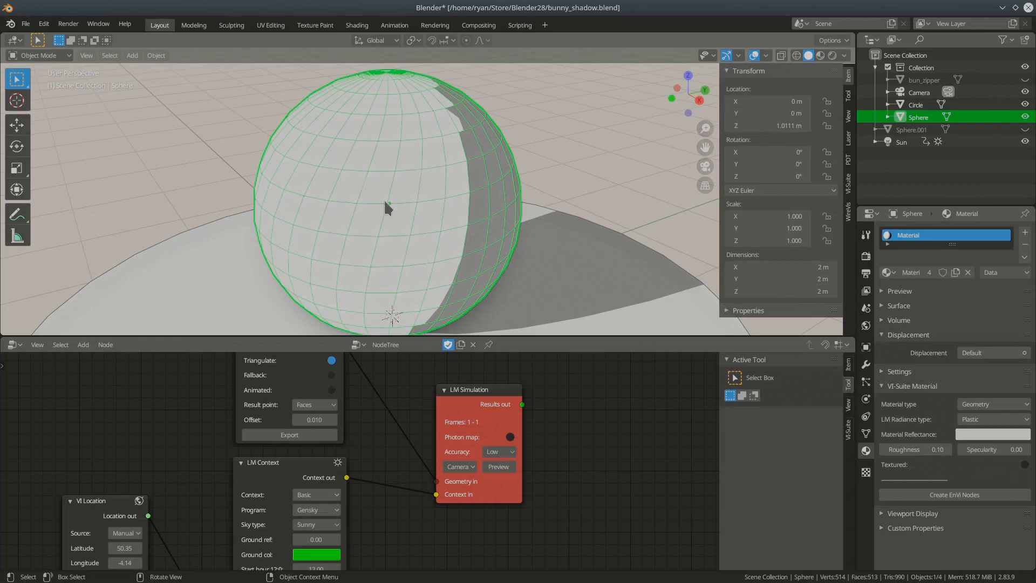
pyautogui.moveTo(341, 239); pyautogui.dragTo(391, 179, button='middle')
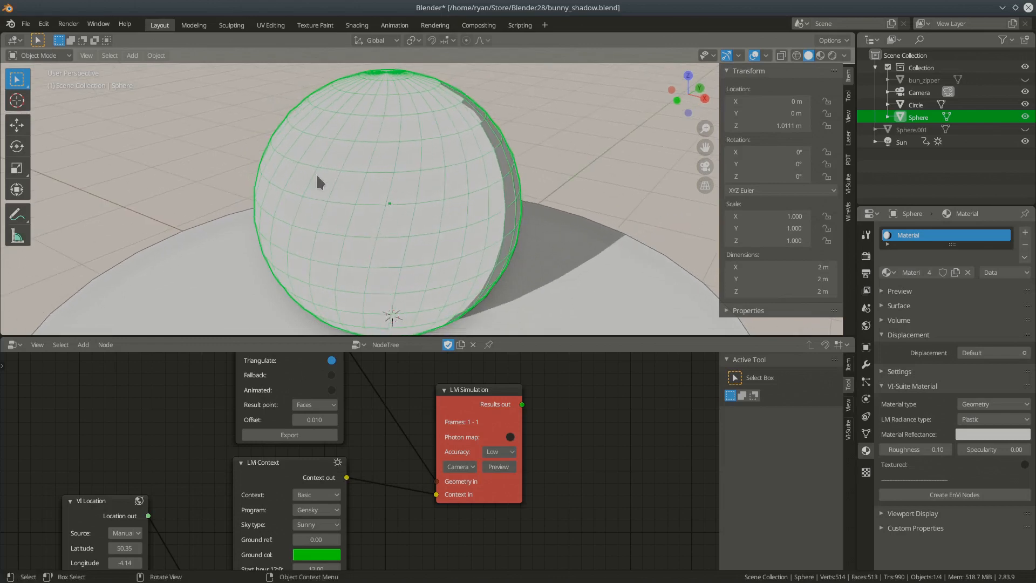
pyautogui.moveTo(390, 250); pyautogui.dragTo(353, 238, button='middle')
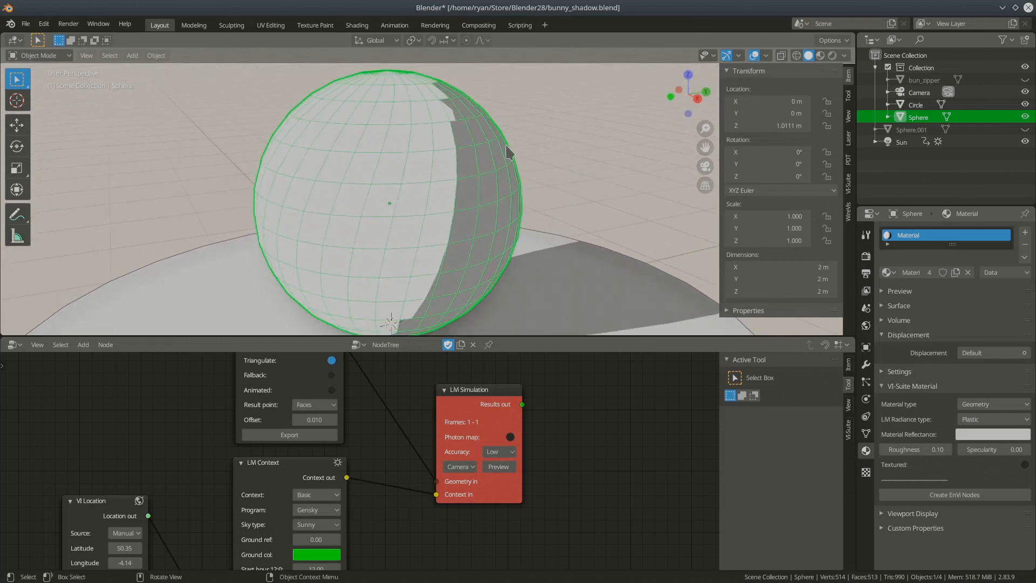
pyautogui.click(833, 55)
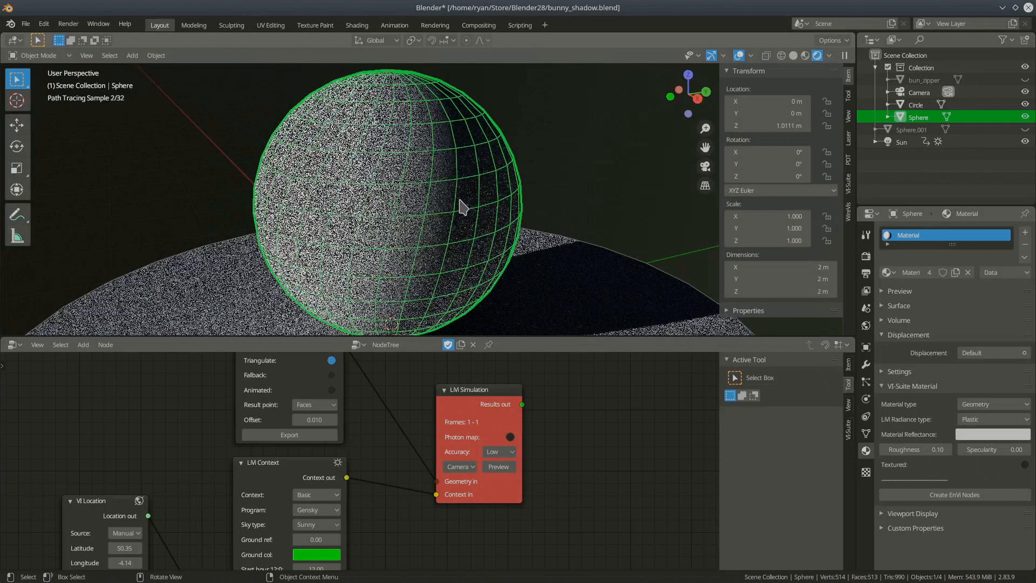
# - Apply Shade Flat to the sphere to compare its rendered shading, and restore Shade Smooth
pyautogui.moveTo(481, 255); pyautogui.dragTo(489, 256, button='middle')
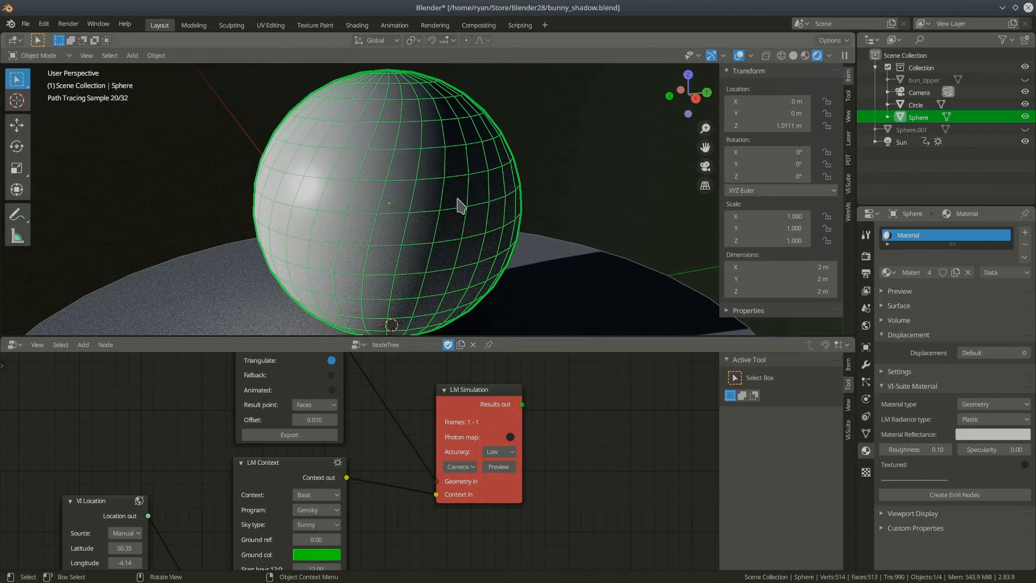
pyautogui.click(157, 56)
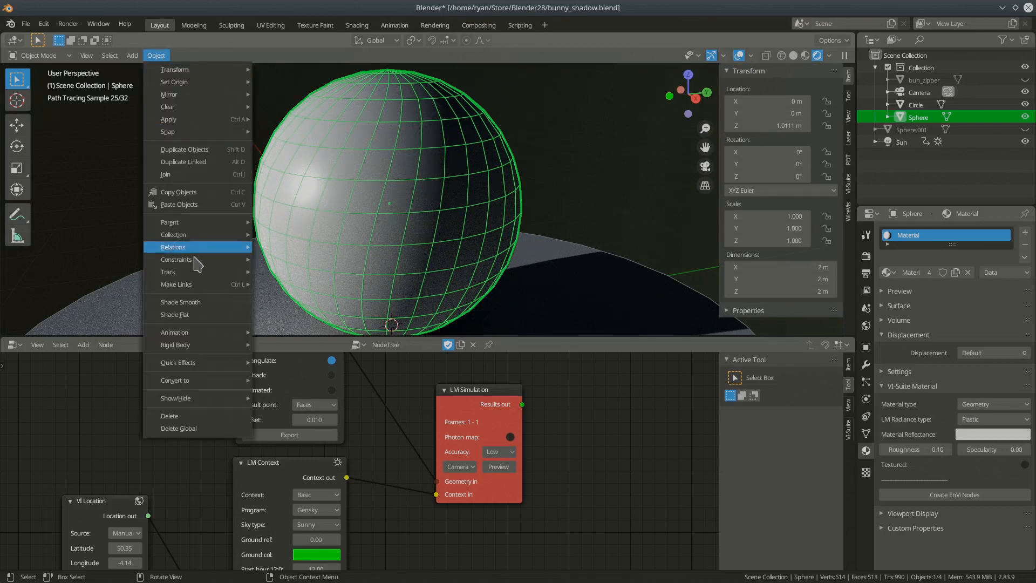
pyautogui.click(197, 314)
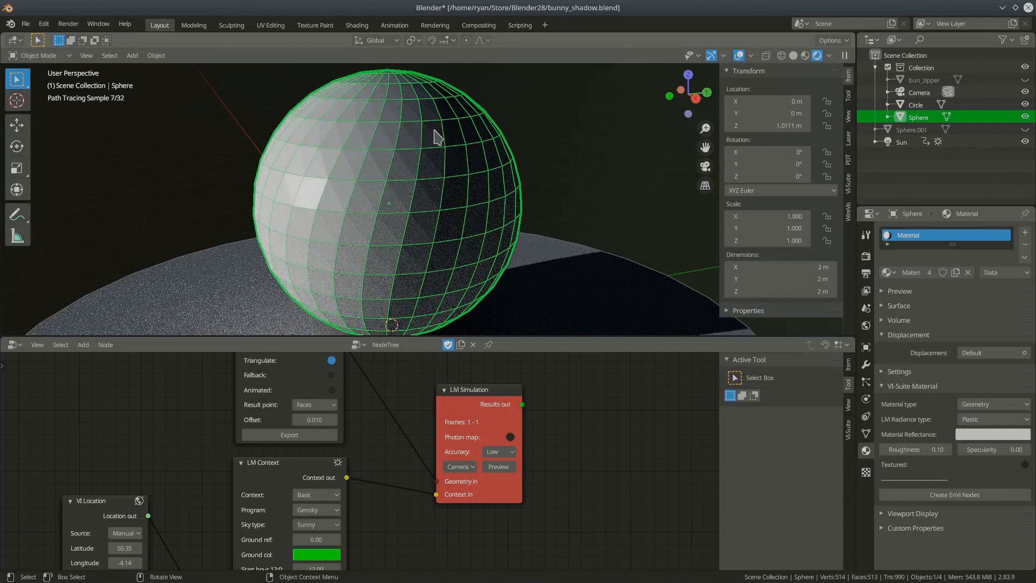
pyautogui.click(157, 55)
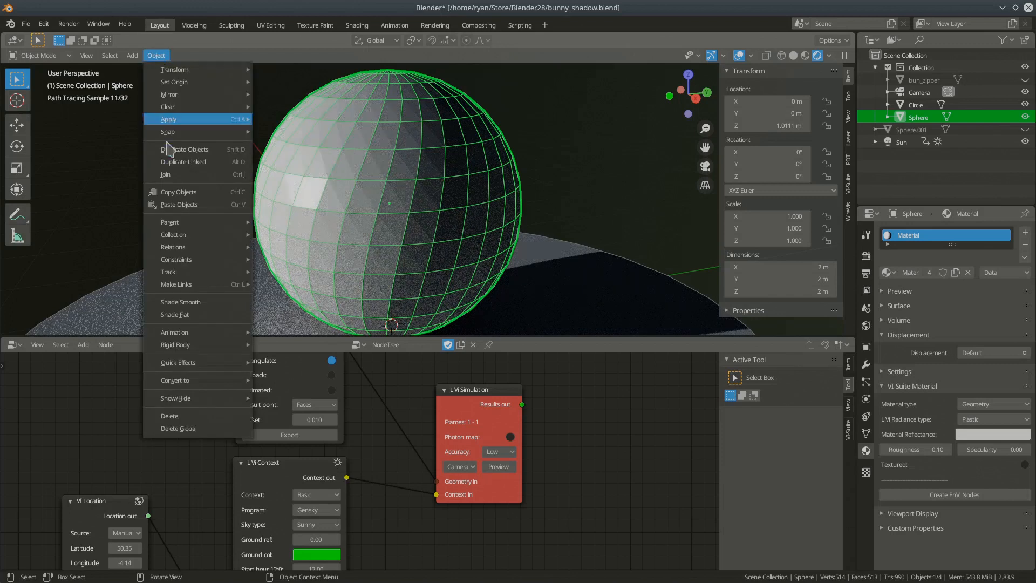
pyautogui.click(187, 302)
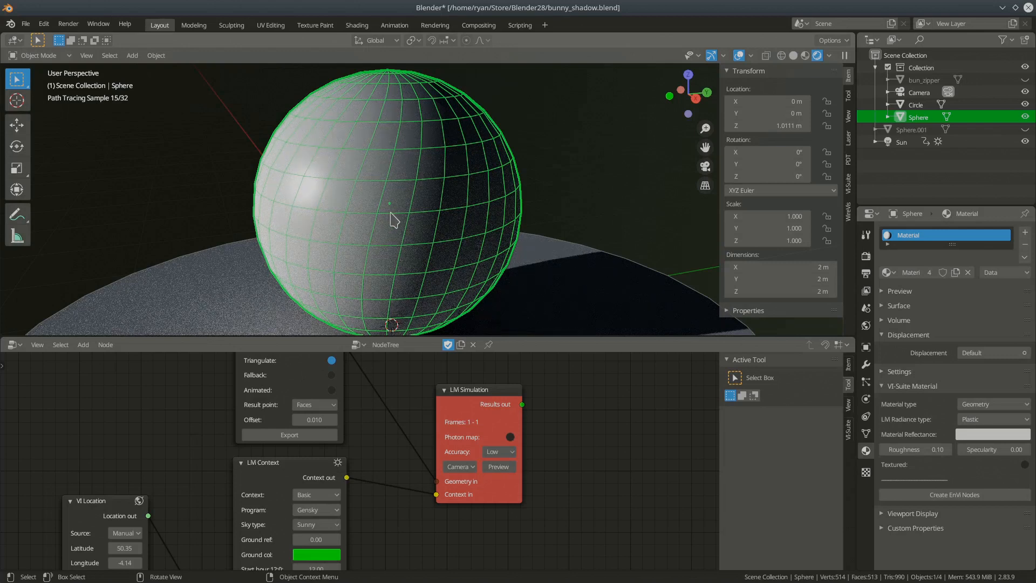
# - Return the 3D viewport to Solid shading and export the smooth-shaded sphere from the LiVi Geometry node
pyautogui.moveTo(390, 214); pyautogui.dragTo(410, 219, button='middle')
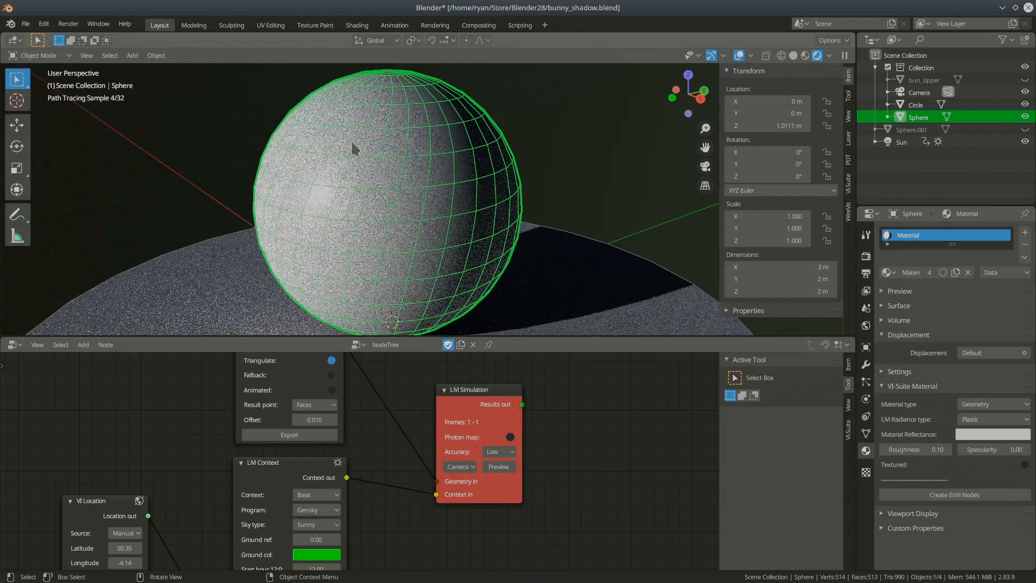
pyautogui.click(793, 55)
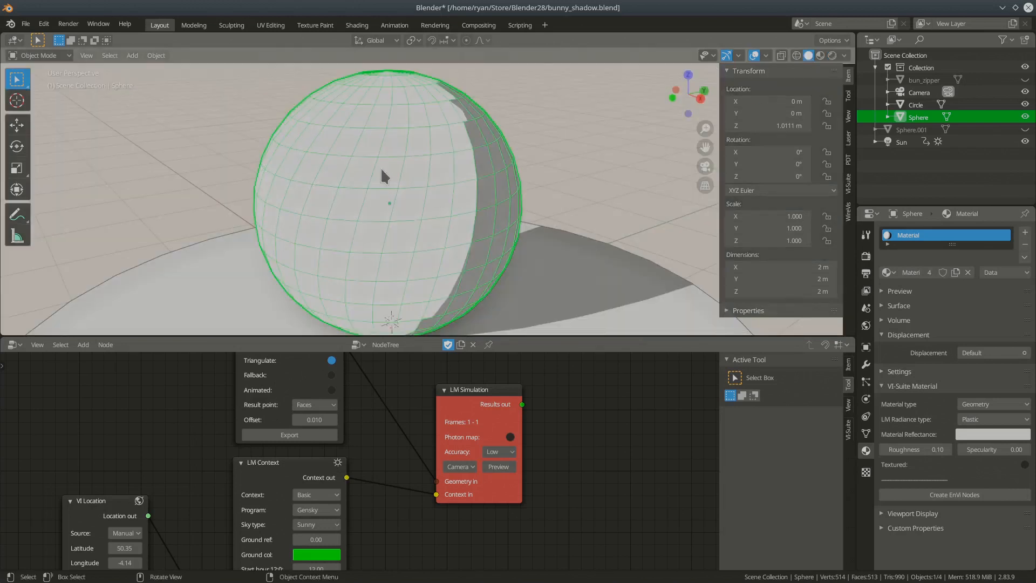
pyautogui.click(289, 435)
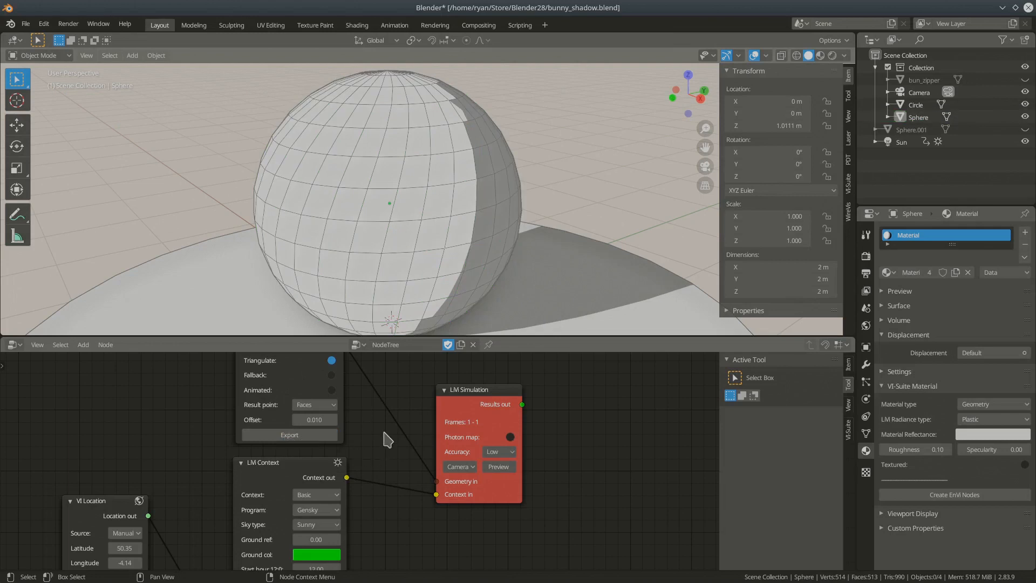
# - Preview the smooth-shaded sphere in a repositioned and resized Radiance window, and close the preview
pyautogui.click(503, 467)
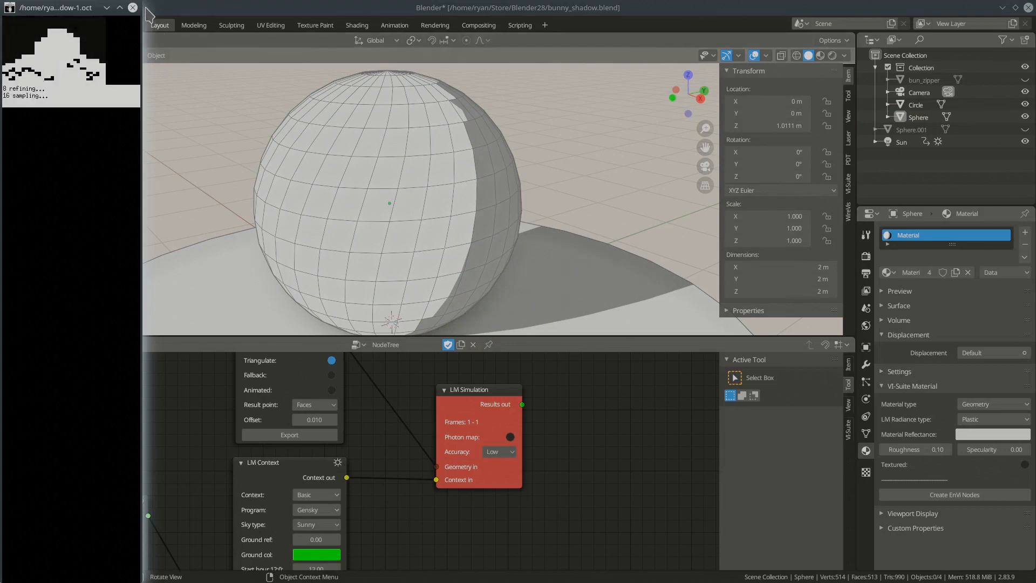
pyautogui.moveTo(459, 139); pyautogui.dragTo(603, 182)
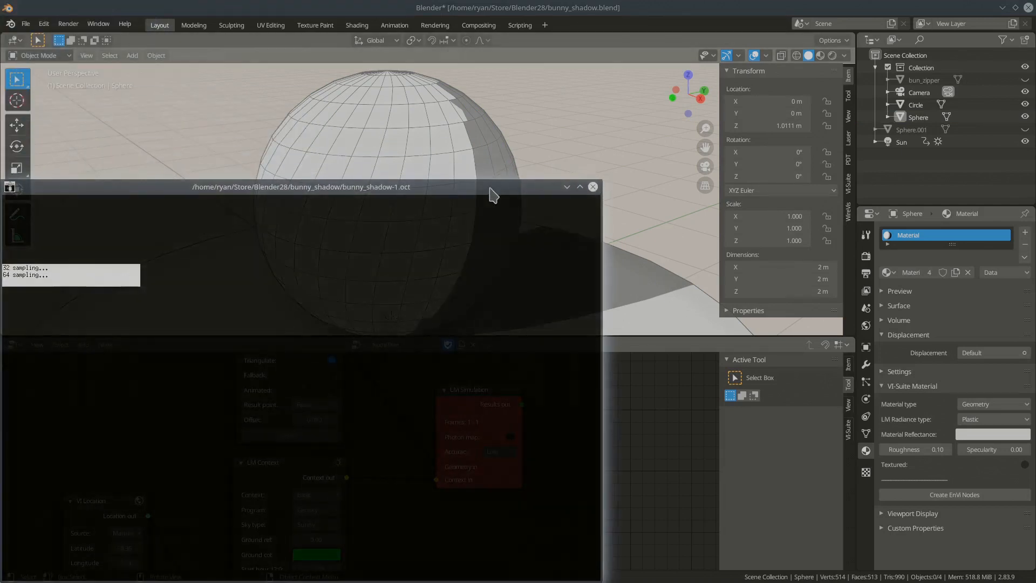
pyautogui.moveTo(474, 191); pyautogui.dragTo(636, 141)
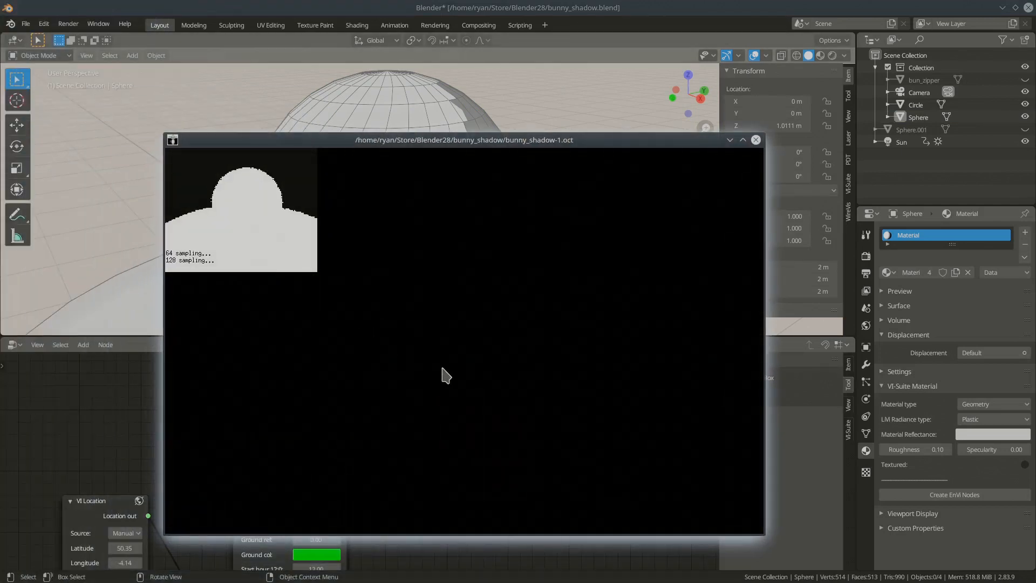
pyautogui.moveTo(762, 531); pyautogui.dragTo(711, 527)
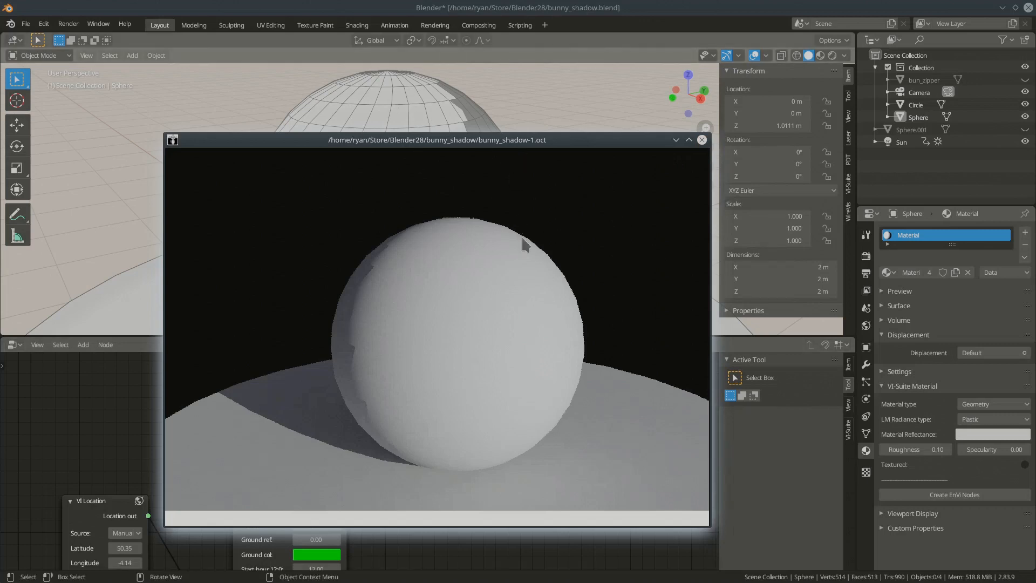
pyautogui.click(703, 140)
pyautogui.moveTo(377, 421); pyautogui.dragTo(358, 445, button='middle')
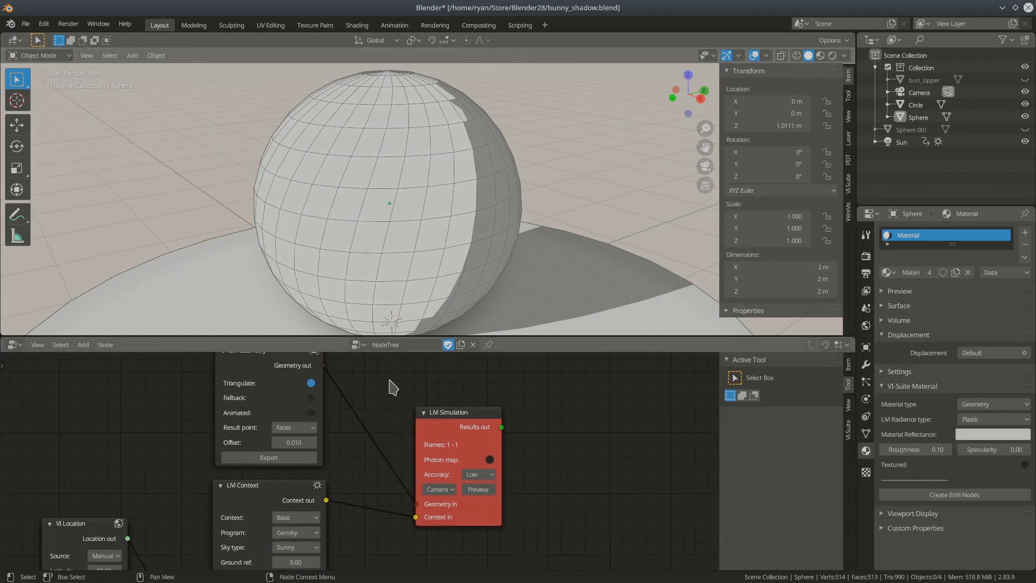
pyautogui.scroll(-3, 389, 385)
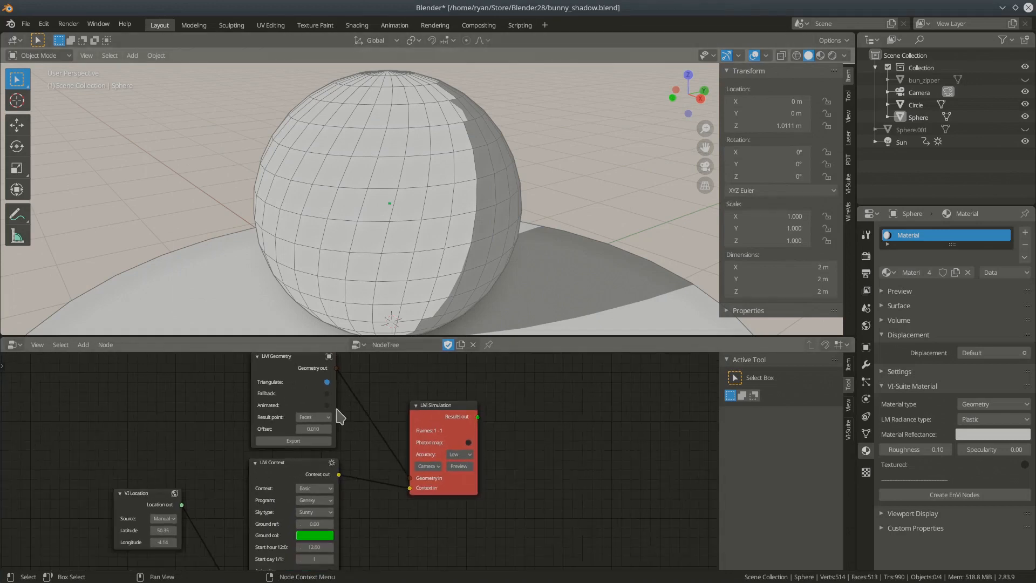
pyautogui.scroll(4, 357, 402)
pyautogui.scroll(1, 358, 405)
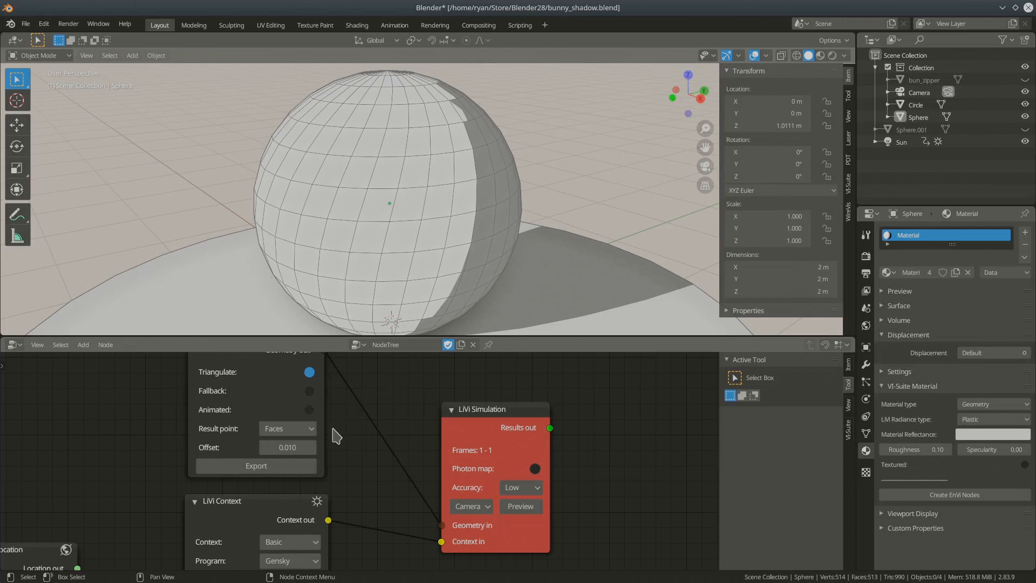
pyautogui.scroll(-2, 347, 430)
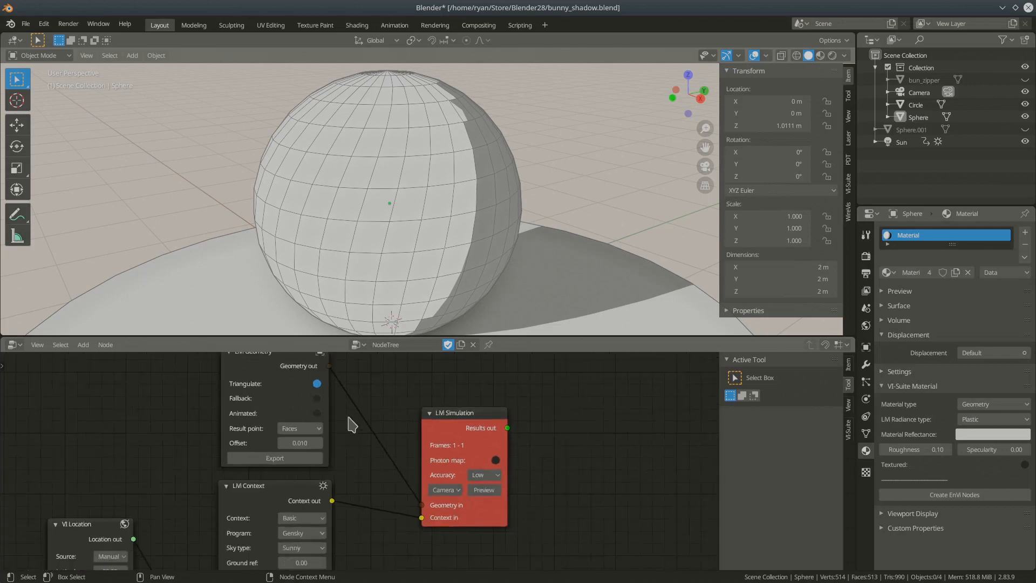
# - Select the sphere and assign the existing Suzy material to it
pyautogui.click(409, 144)
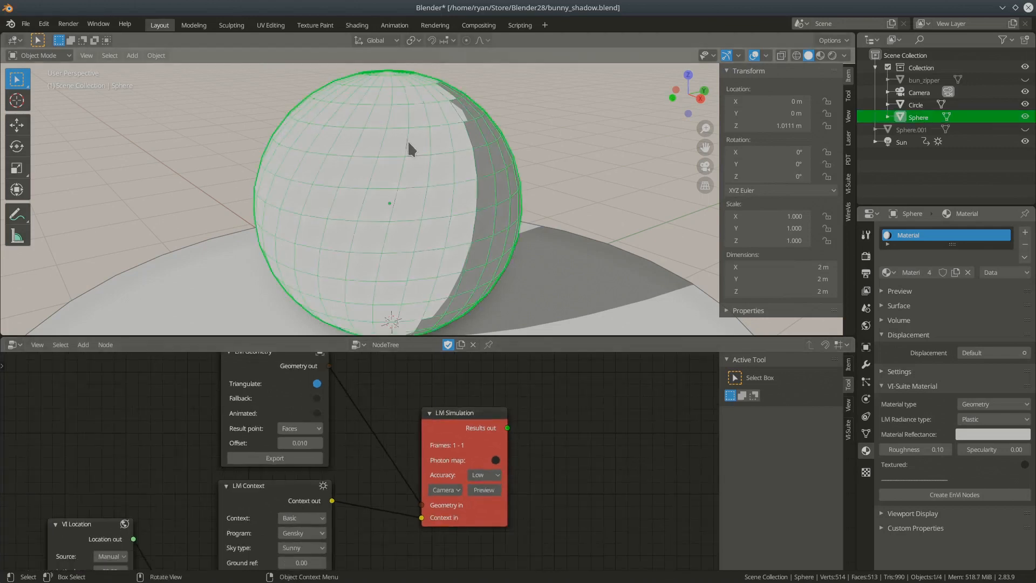
pyautogui.scroll(-1, 415, 223)
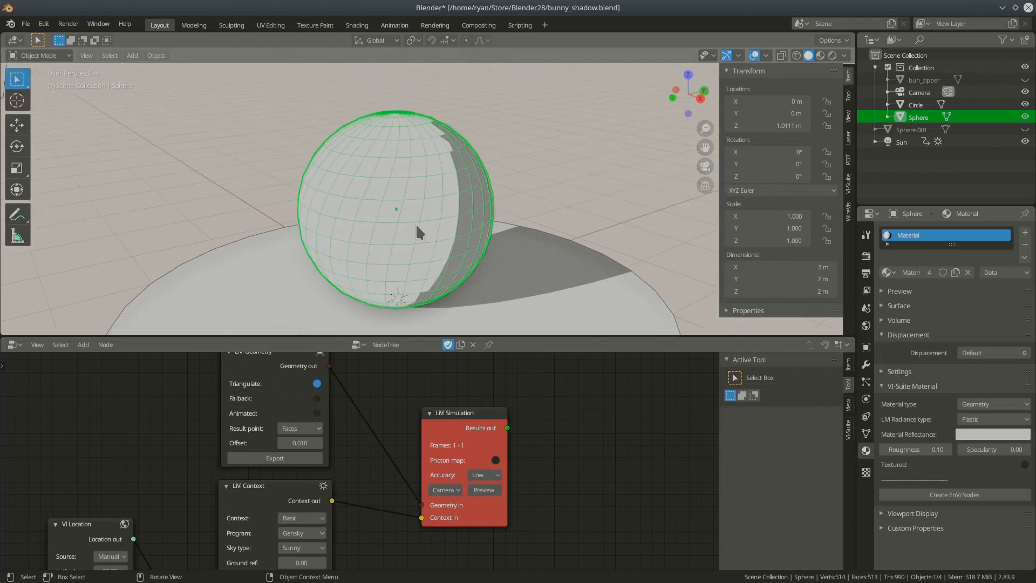
pyautogui.moveTo(439, 245); pyautogui.dragTo(392, 250, button='middle')
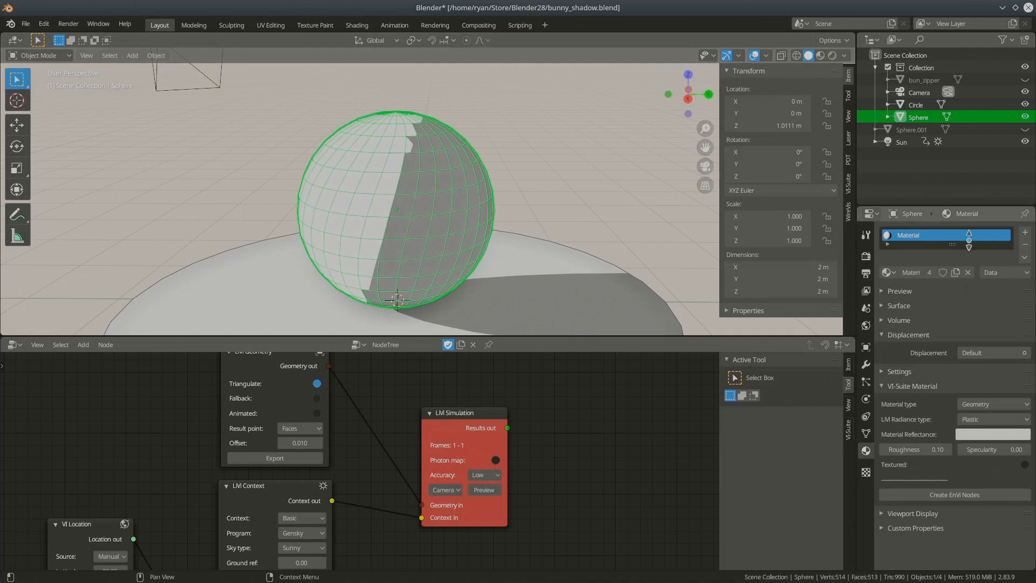
pyautogui.click(888, 273)
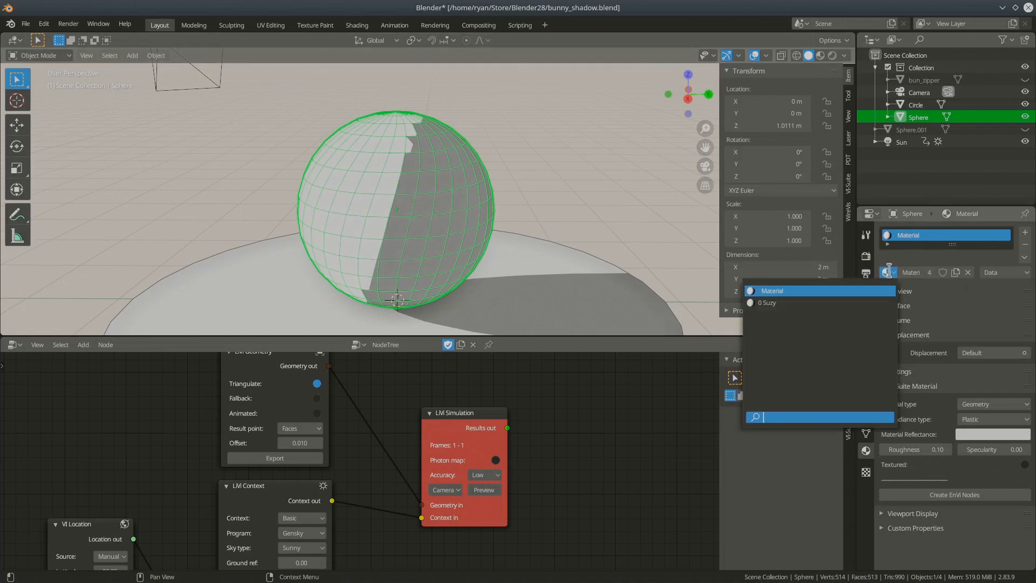
pyautogui.click(824, 303)
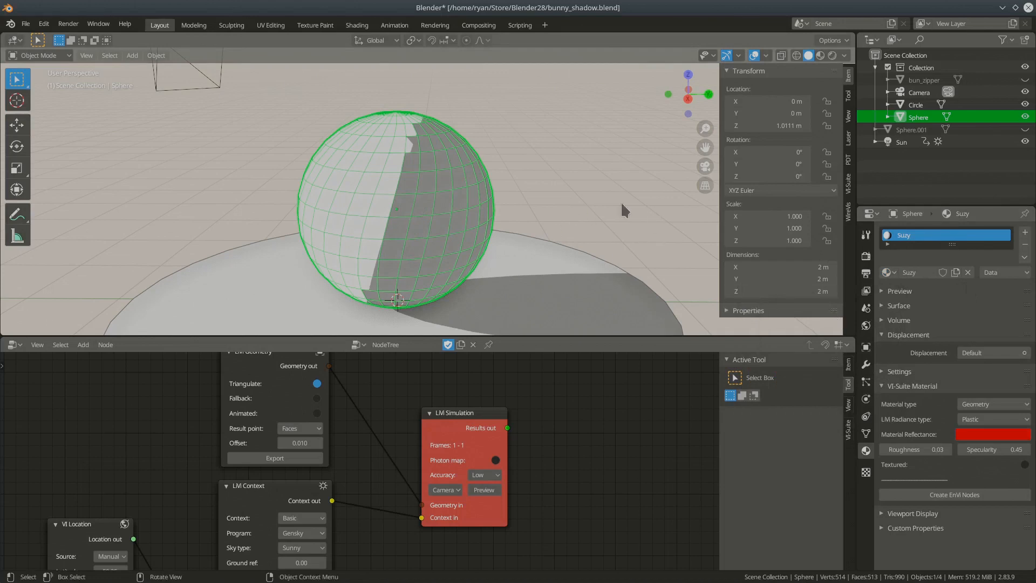
# - Replace the sphere's Suzy material slot with a new material named Sensor and set its VI-Suite material type to Light sensor
pyautogui.click(1025, 233)
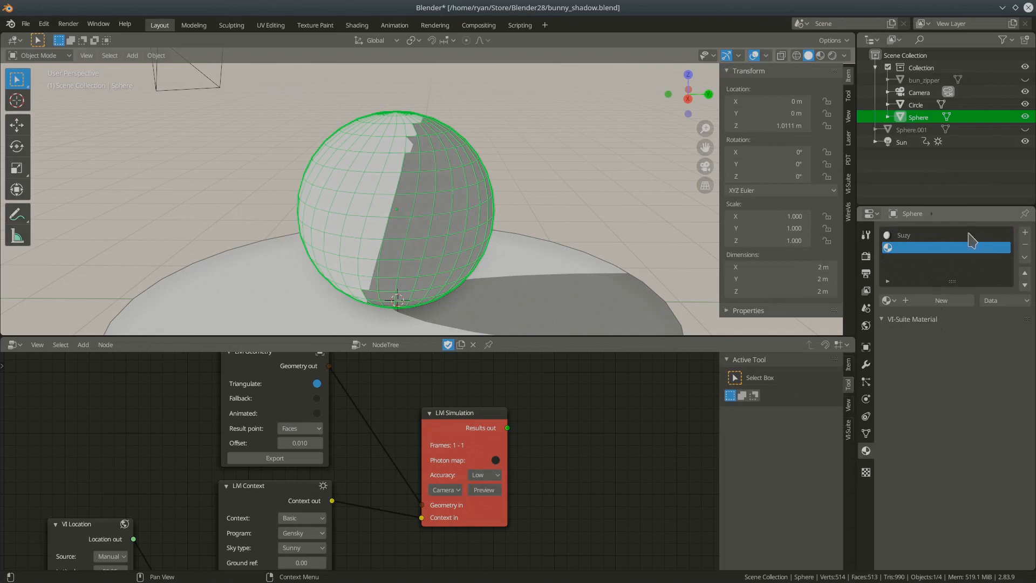
pyautogui.click(938, 235)
pyautogui.click(1025, 244)
pyautogui.click(932, 273)
pyautogui.click(930, 273)
pyautogui.write('Sensor')
pyautogui.press('Return')
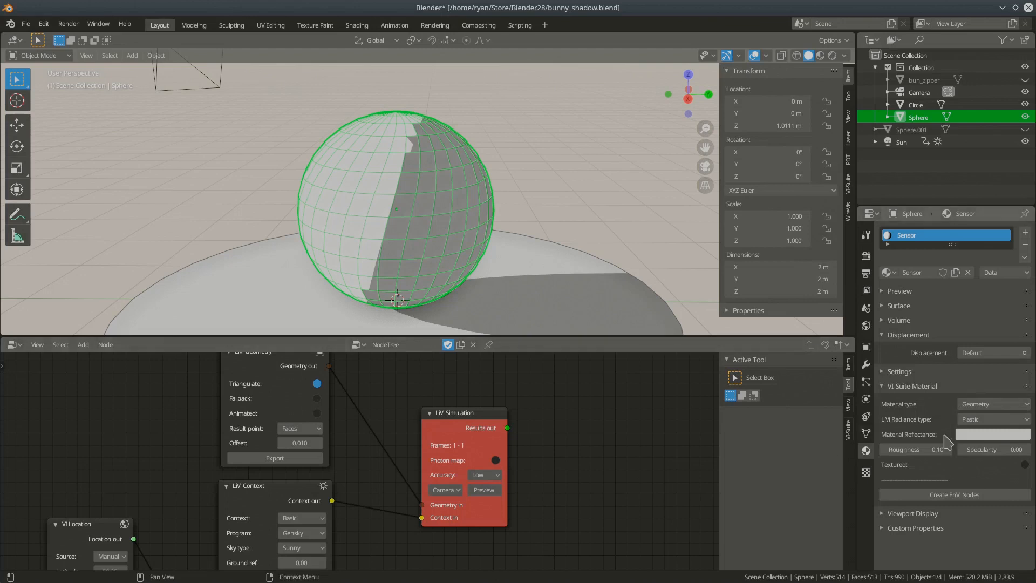
pyautogui.click(999, 405)
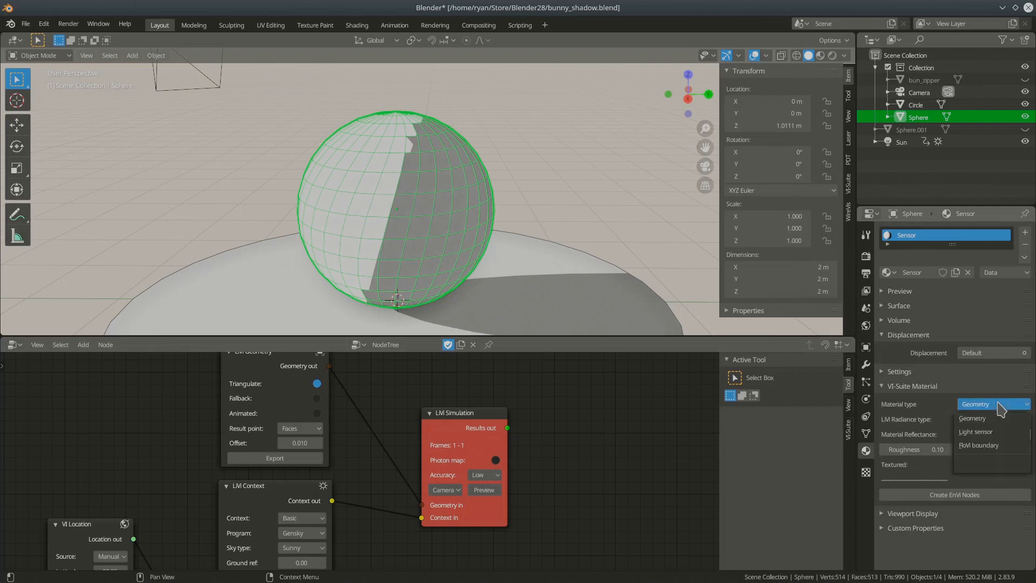
pyautogui.click(998, 432)
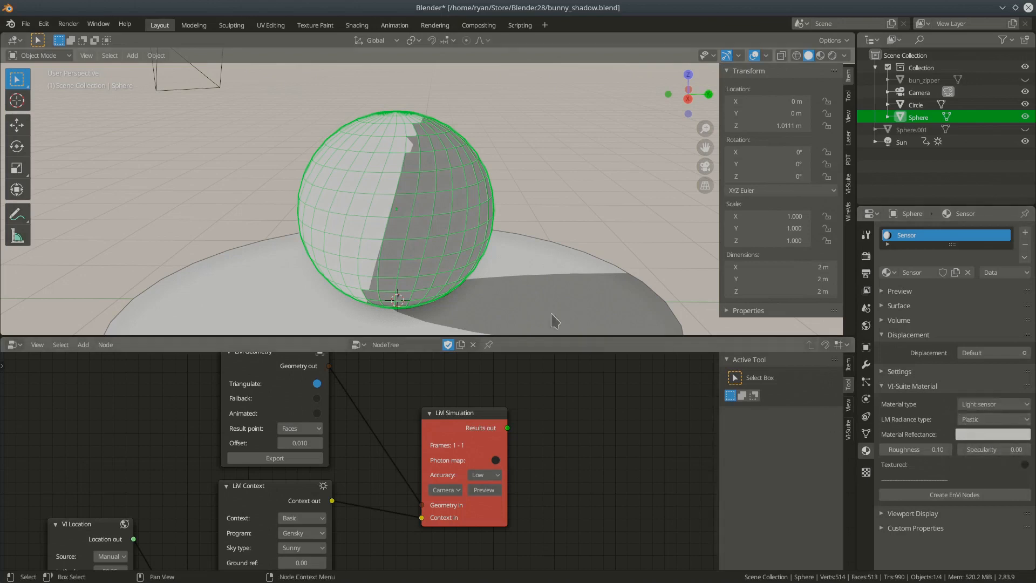
# - Export the geometry with the light sensor material and calculate the LiVi simulation at Low accuracy
pyautogui.click(294, 460)
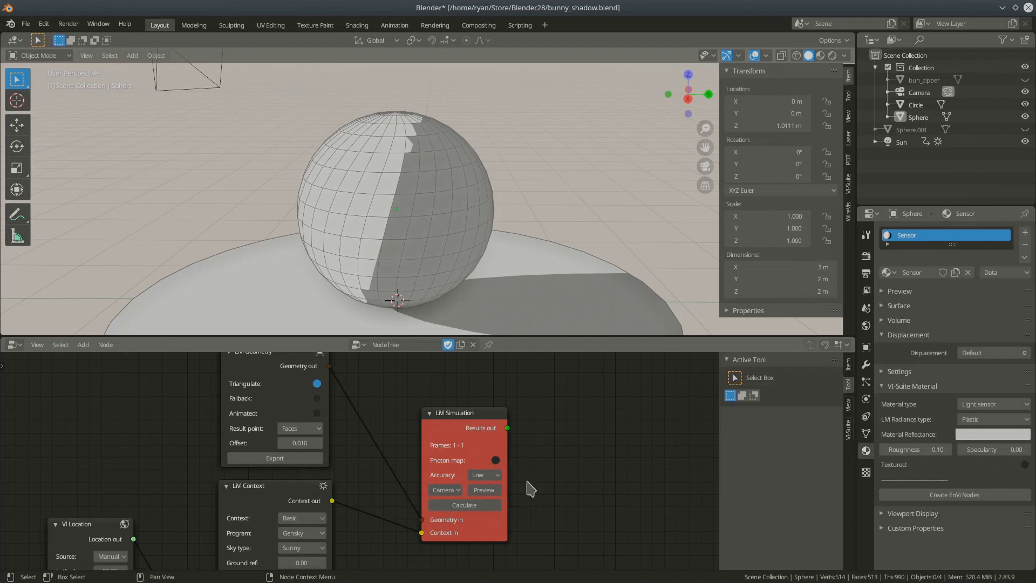
pyautogui.click(488, 506)
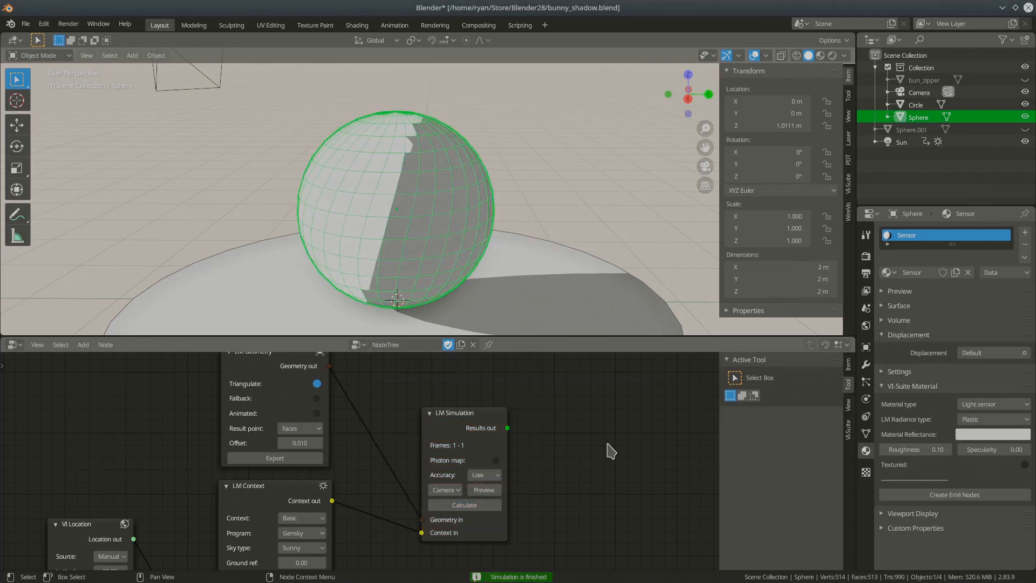
# - Show the Radiance Display results on the sphere and examine the lux distribution across its sunlit and shaded sides
pyautogui.scroll(-3, 401, 213)
pyautogui.moveTo(415, 221); pyautogui.dragTo(450, 213, button='middle')
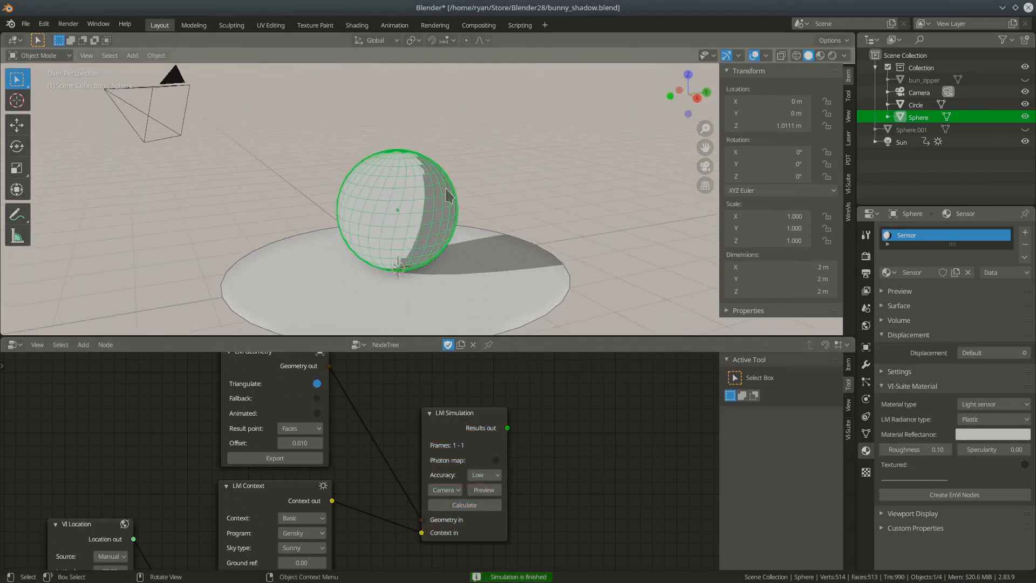
pyautogui.click(849, 182)
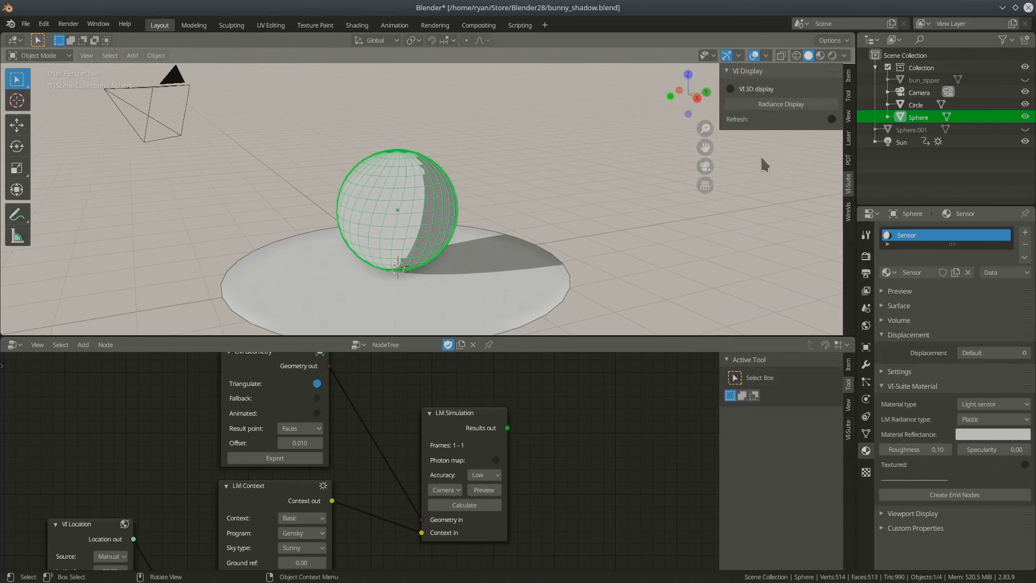
pyautogui.click(813, 105)
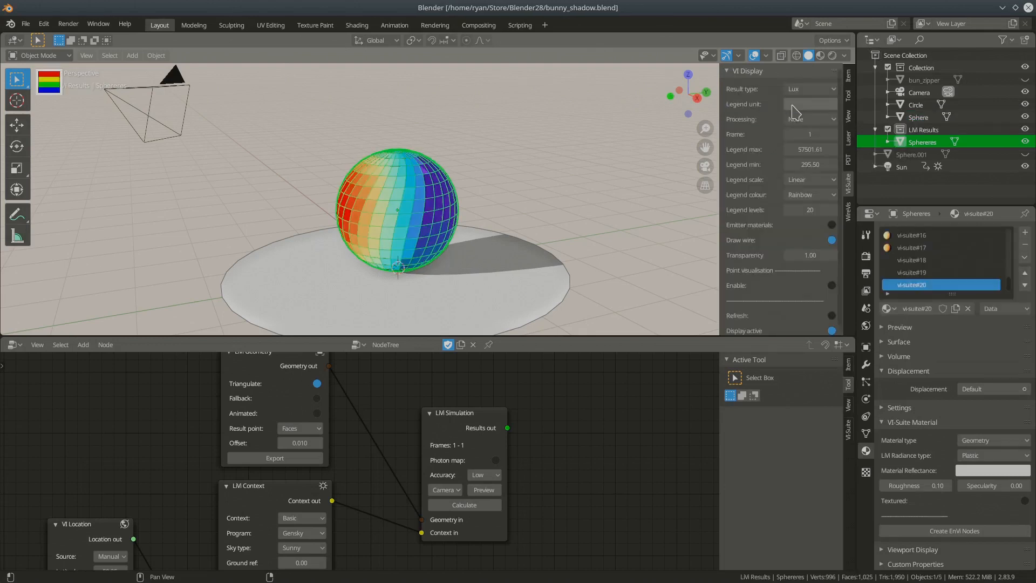
pyautogui.moveTo(403, 248); pyautogui.dragTo(439, 260, button='middle')
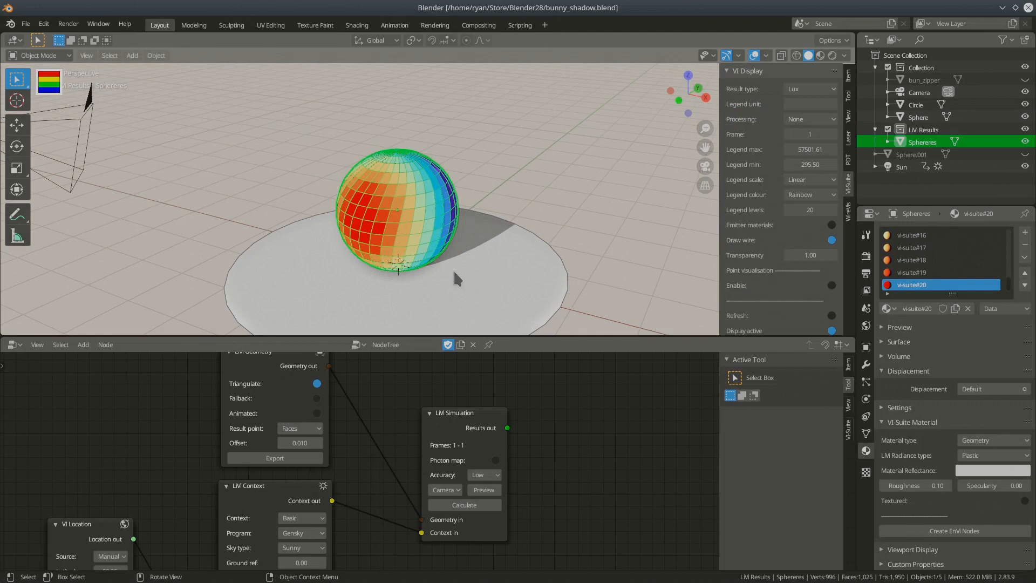
pyautogui.moveTo(456, 278); pyautogui.dragTo(405, 272, button='middle')
pyautogui.scroll(2, 391, 208)
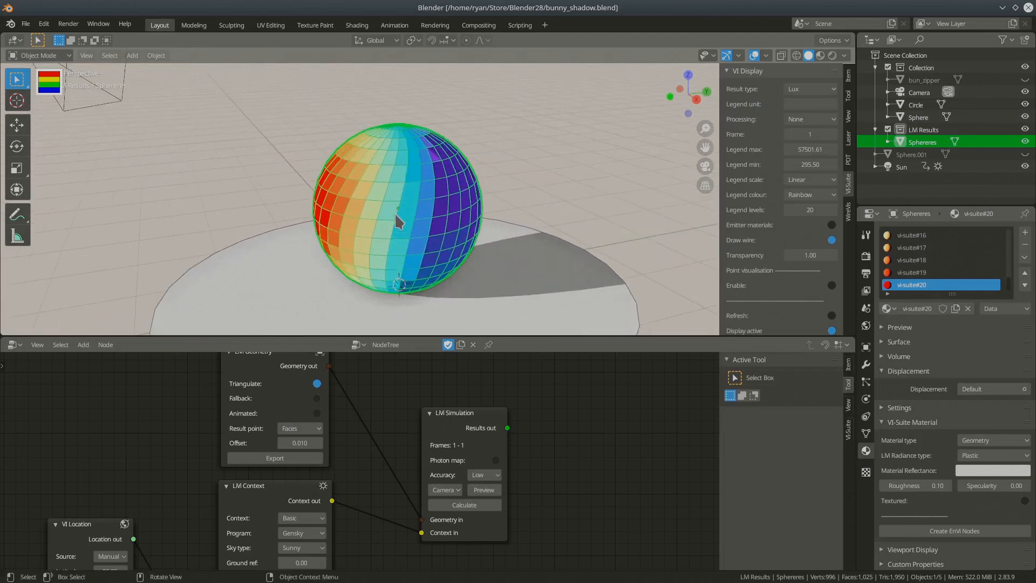
pyautogui.scroll(2, 397, 221)
pyautogui.moveTo(388, 231); pyautogui.dragTo(411, 239, button='middle')
# - Expand the Lux results legend and move it closer to the sphere in the 3D viewport
pyautogui.click(47, 93)
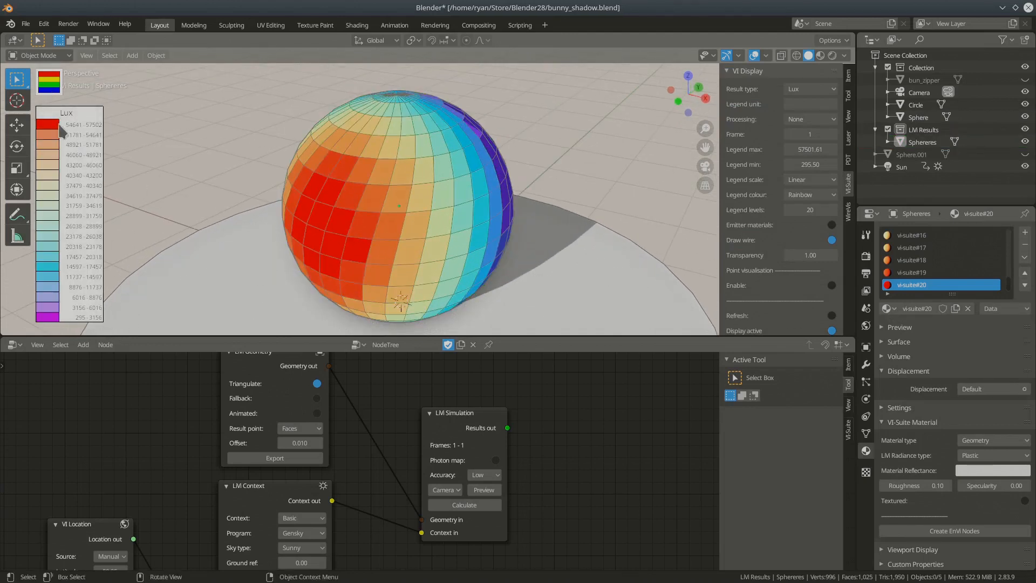
pyautogui.moveTo(39, 111); pyautogui.dragTo(129, 87)
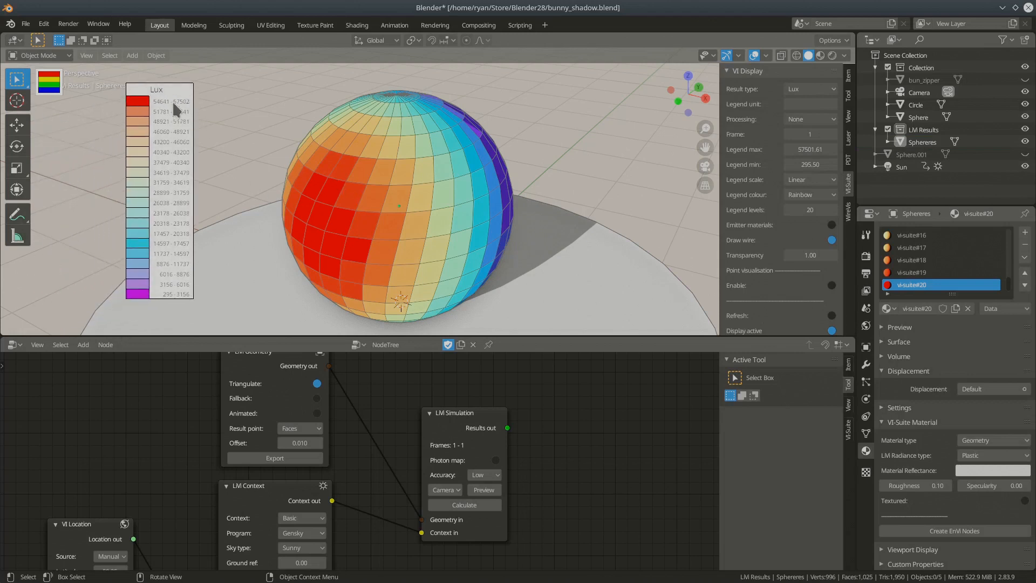
pyautogui.moveTo(331, 245)
pyautogui.mouseDown(button='middle')
pyautogui.moveTo(368, 237)
pyautogui.moveTo(338, 229)
pyautogui.mouseUp(button='middle')
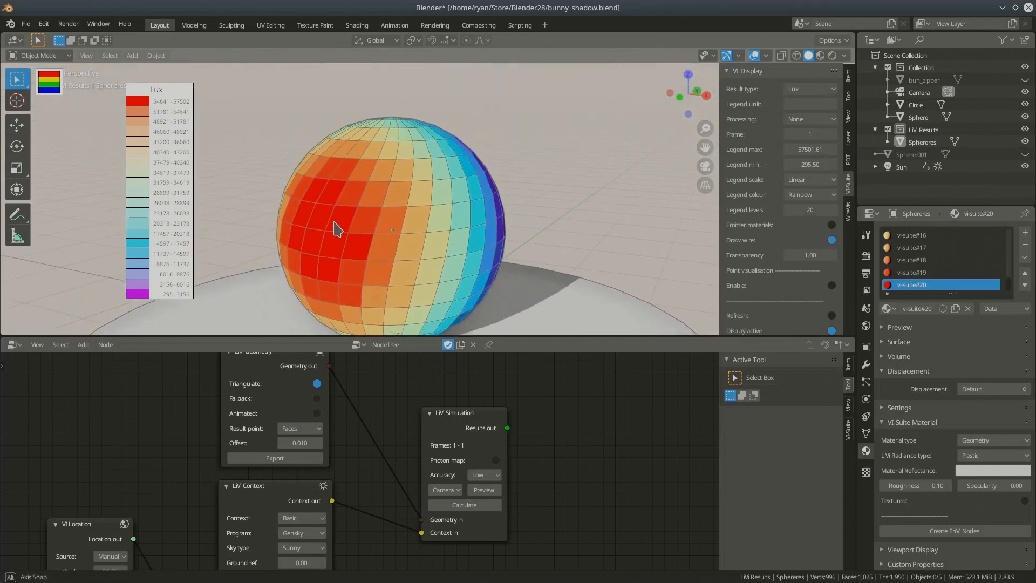
# - Collapse the Lux results legend in the 3D viewport
pyautogui.moveTo(356, 263); pyautogui.dragTo(413, 186, button='middle')
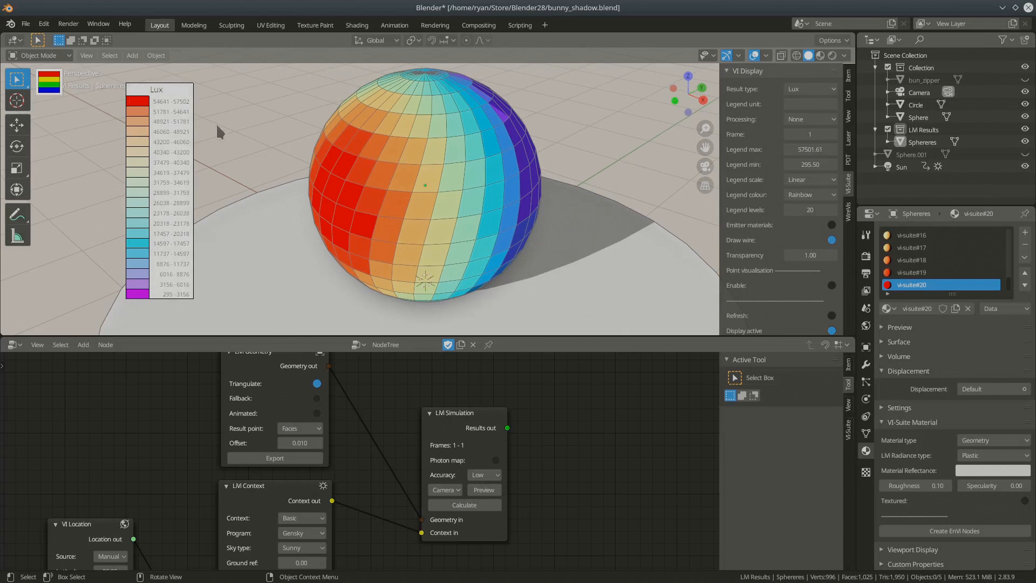
pyautogui.click(52, 89)
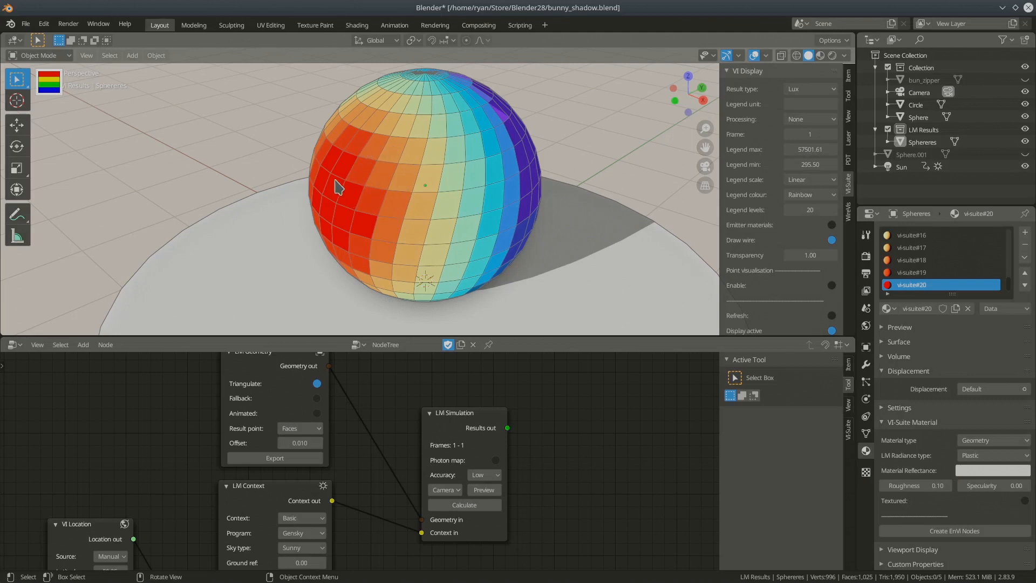
# - Set the geometry node's result point to Vertices, re-export the geometry and recalculate the simulation
pyautogui.click(300, 429)
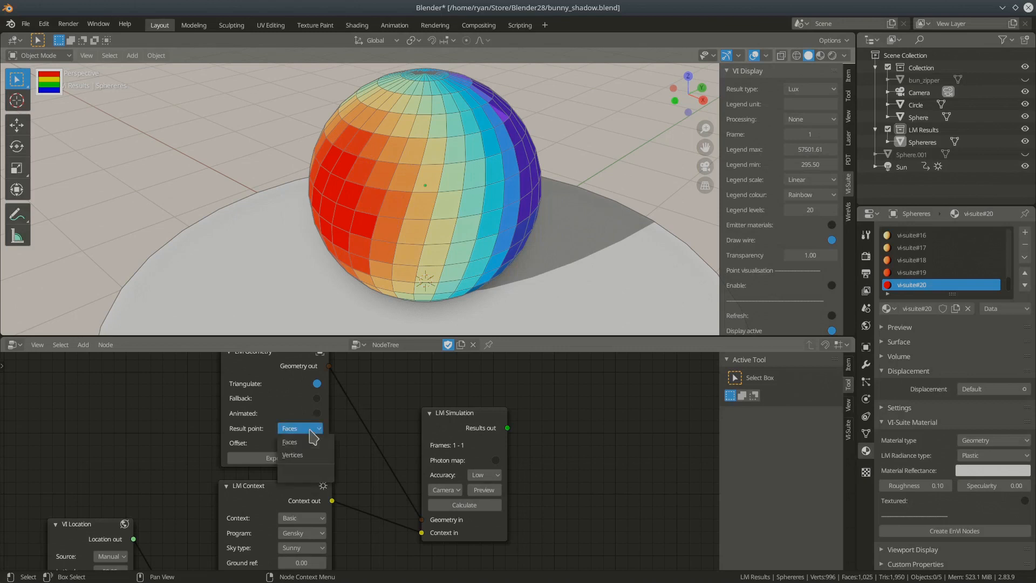
pyautogui.click(300, 441)
pyautogui.click(288, 459)
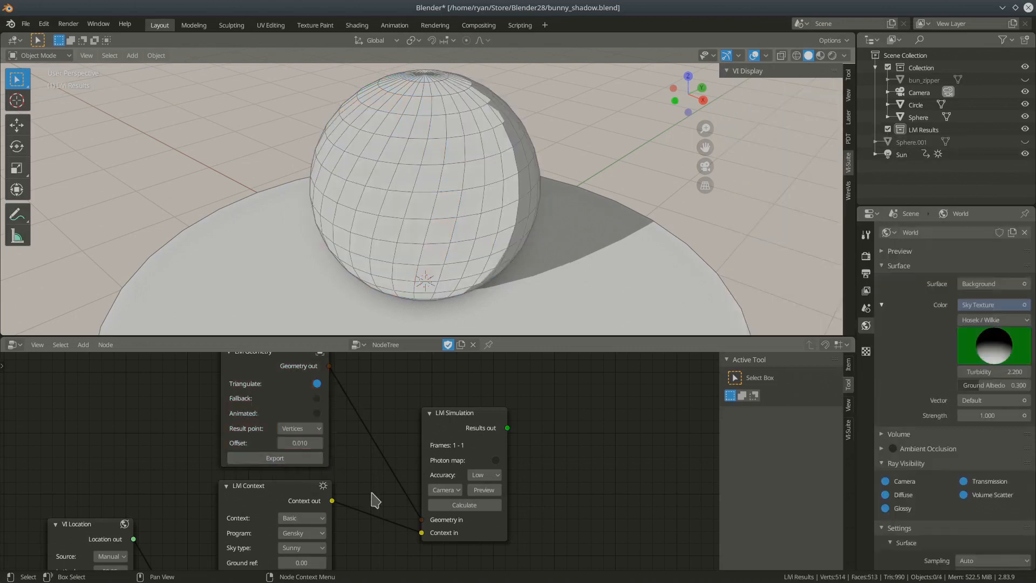
pyautogui.click(473, 506)
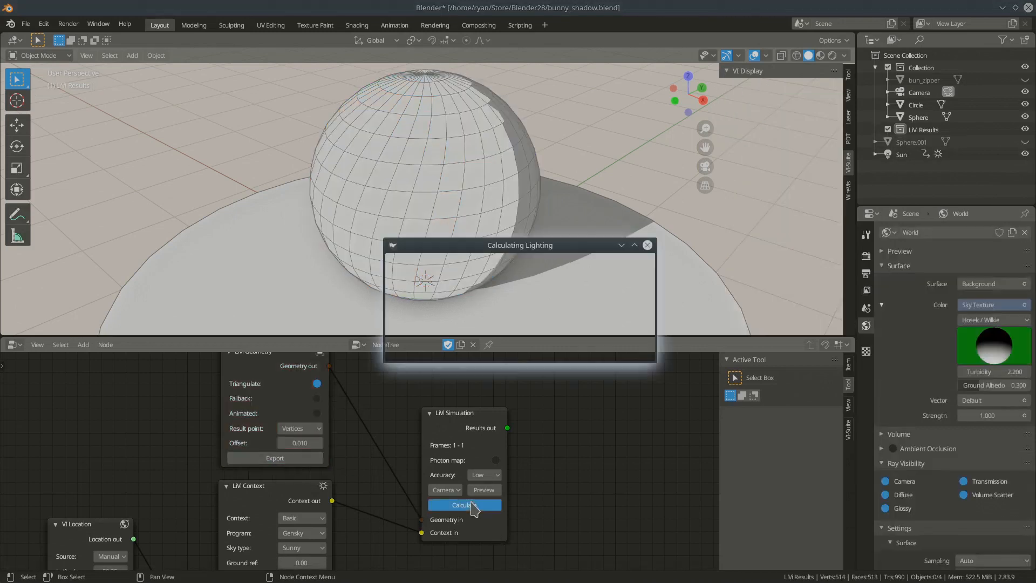
# - Show the vertex-based Radiance Display results and examine the lux distribution on the sphere
pyautogui.click(777, 105)
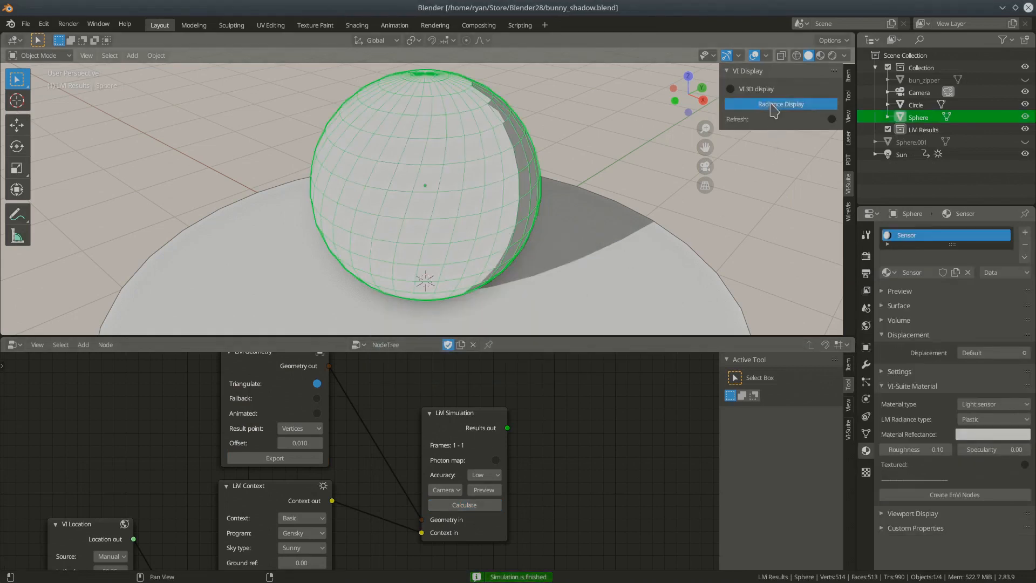
pyautogui.moveTo(458, 228); pyautogui.dragTo(400, 246, button='middle')
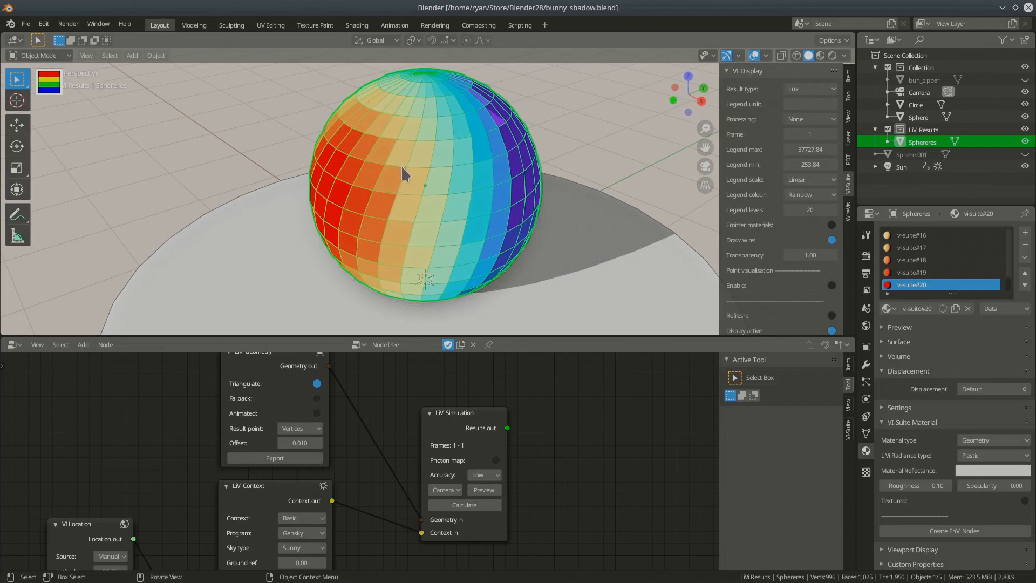
pyautogui.moveTo(426, 203); pyautogui.dragTo(483, 187, button='middle')
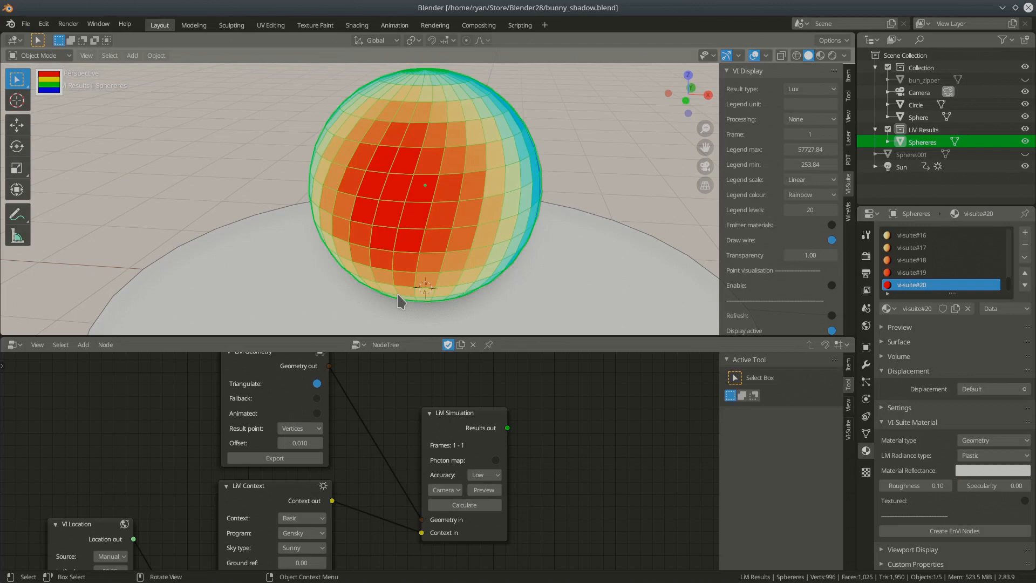
# - Deactivate the results display, enable VI 3D display and show the Radiance results again
pyautogui.scroll(-1, 762, 235)
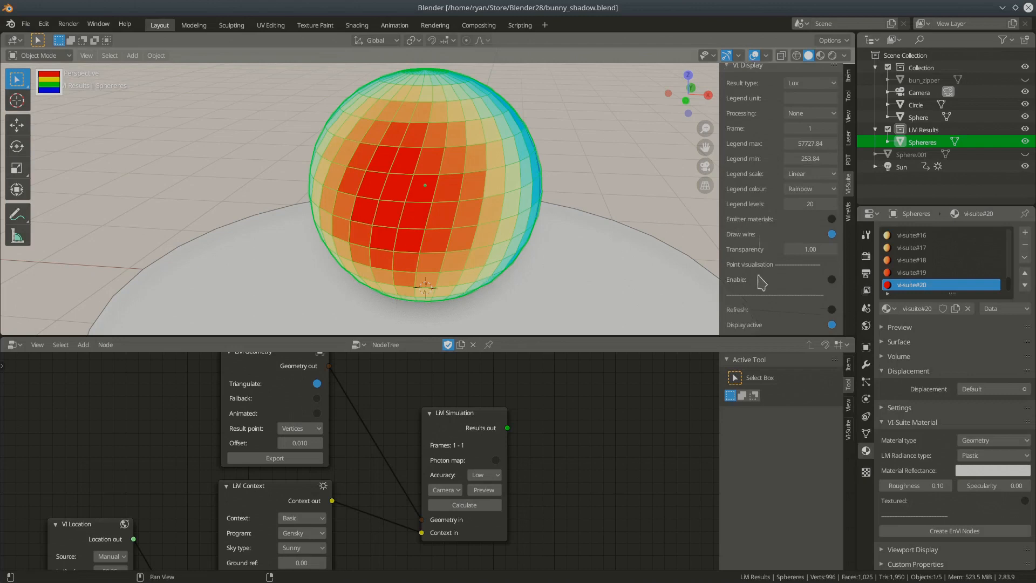
pyautogui.click(832, 324)
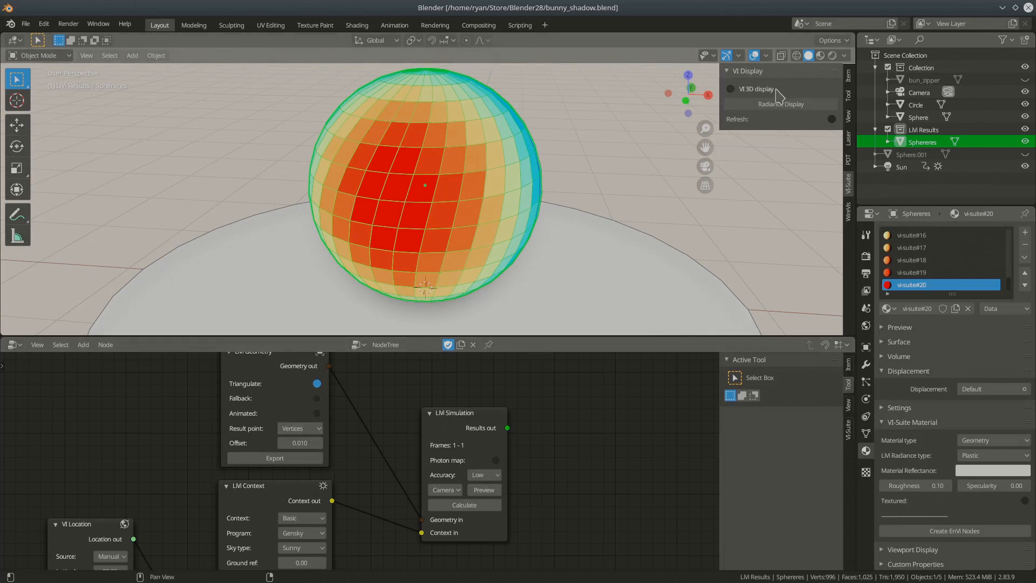
pyautogui.click(731, 89)
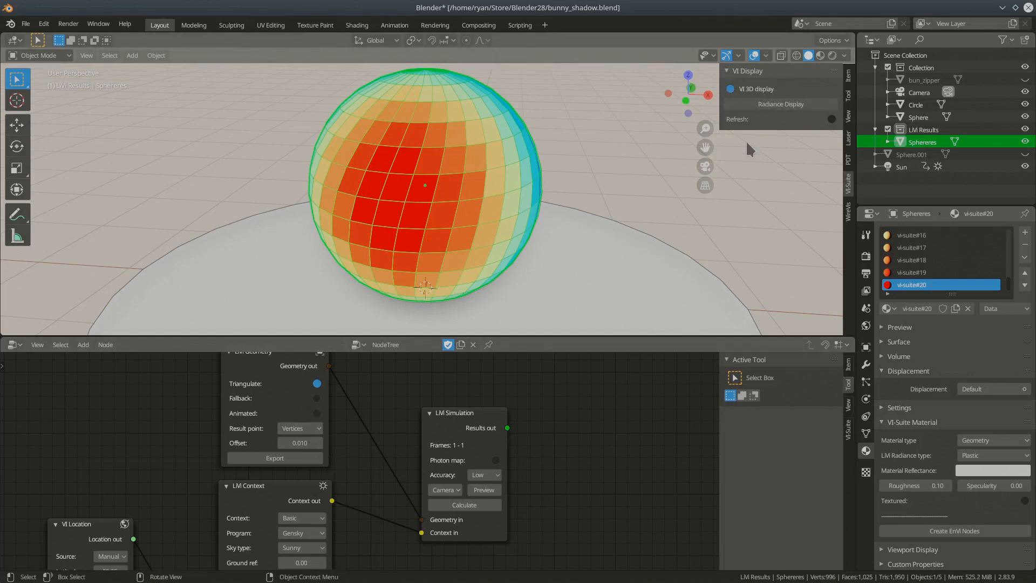
pyautogui.click(778, 106)
pyautogui.moveTo(587, 232)
pyautogui.mouseDown(button='middle')
pyautogui.moveTo(546, 232)
pyautogui.moveTo(590, 233)
pyautogui.mouseUp(button='middle')
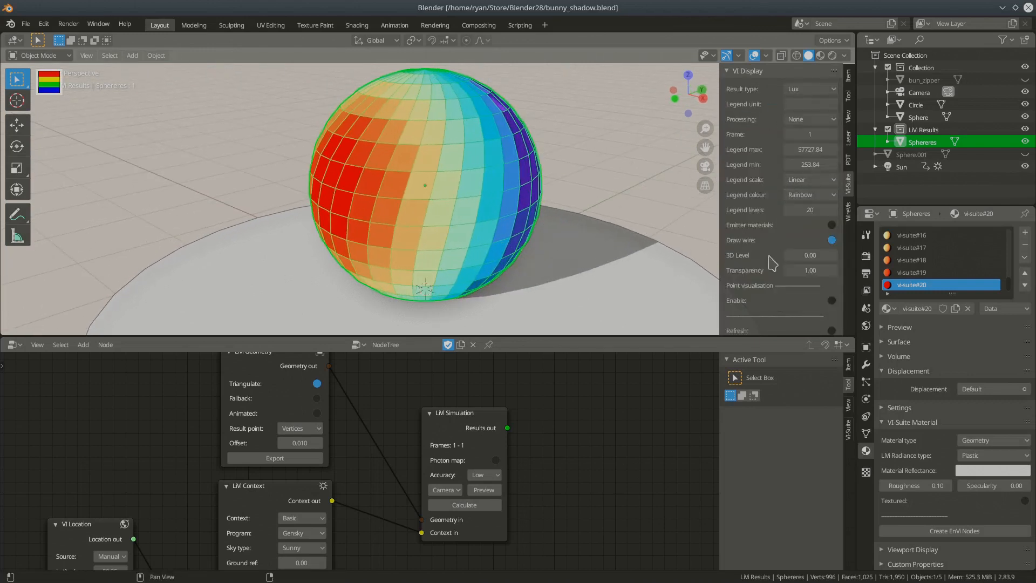
# - Try to extrude the vertex-based results by raising the 3D Level
pyautogui.moveTo(810, 255)
pyautogui.mouseDown()
pyautogui.moveTo(840, 254)
pyautogui.moveTo(827, 255)
pyautogui.mouseUp()
pyautogui.moveTo(564, 217); pyautogui.dragTo(550, 247, button='middle')
pyautogui.moveTo(799, 255)
pyautogui.mouseDown()
pyautogui.moveTo(863, 255)
pyautogui.moveTo(769, 255)
pyautogui.moveTo(813, 257)
pyautogui.mouseUp()
# - Deactivate the results display, set the geometry's result point to Faces, then re-export and recalculate the simulation
pyautogui.scroll(-1, 799, 313)
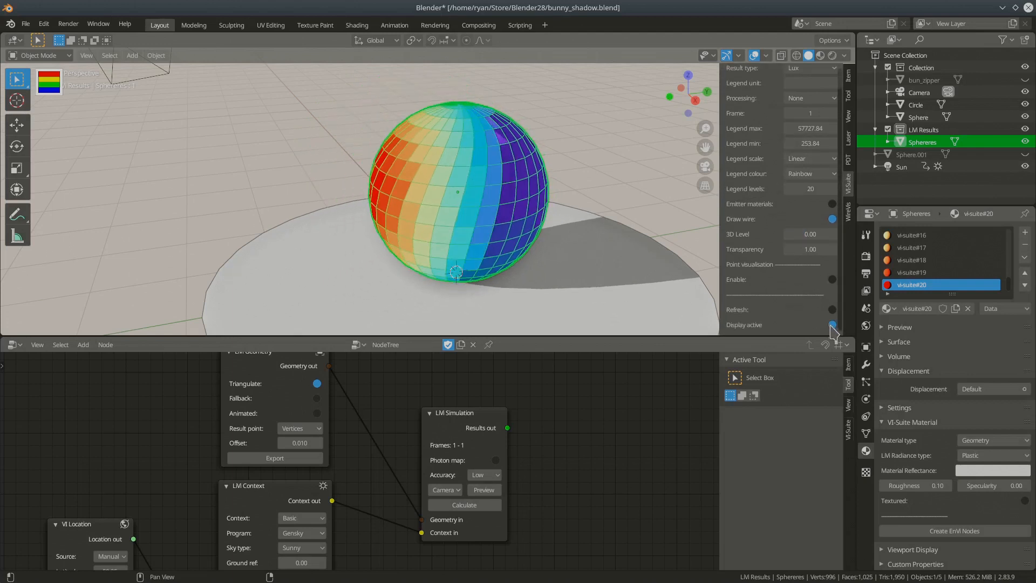
pyautogui.click(832, 325)
pyautogui.click(312, 428)
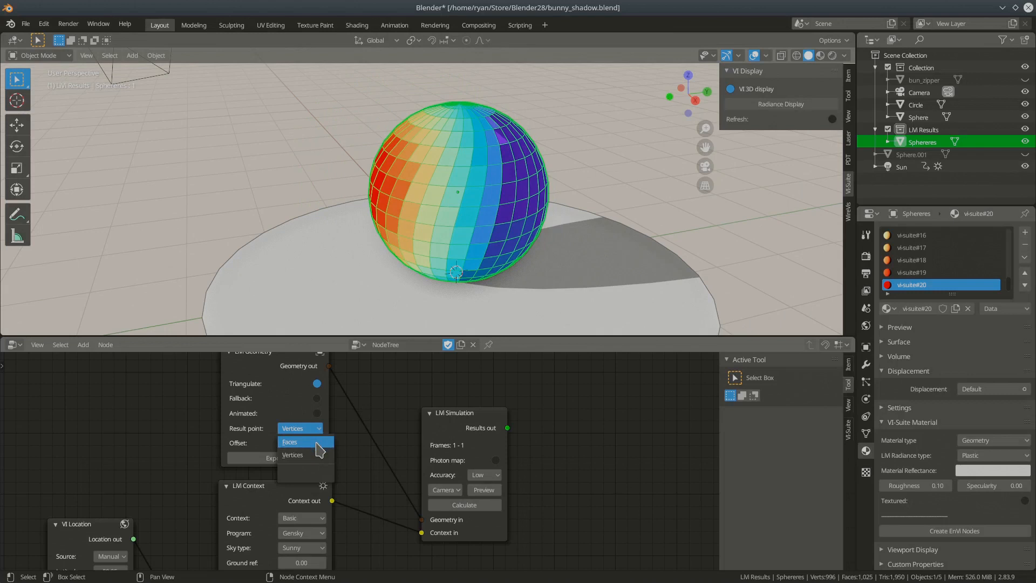
pyautogui.click(318, 443)
pyautogui.click(302, 458)
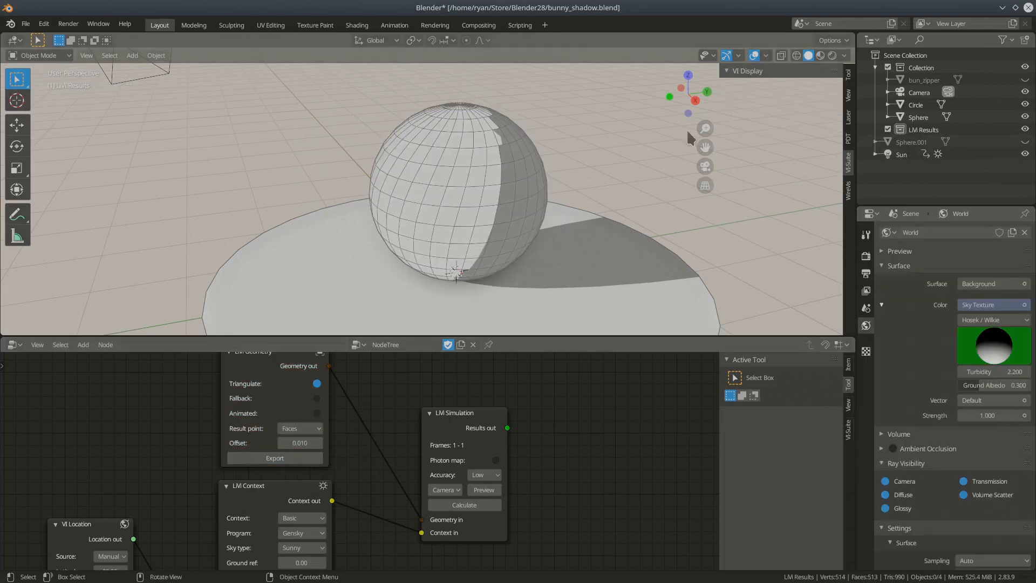
pyautogui.click(496, 504)
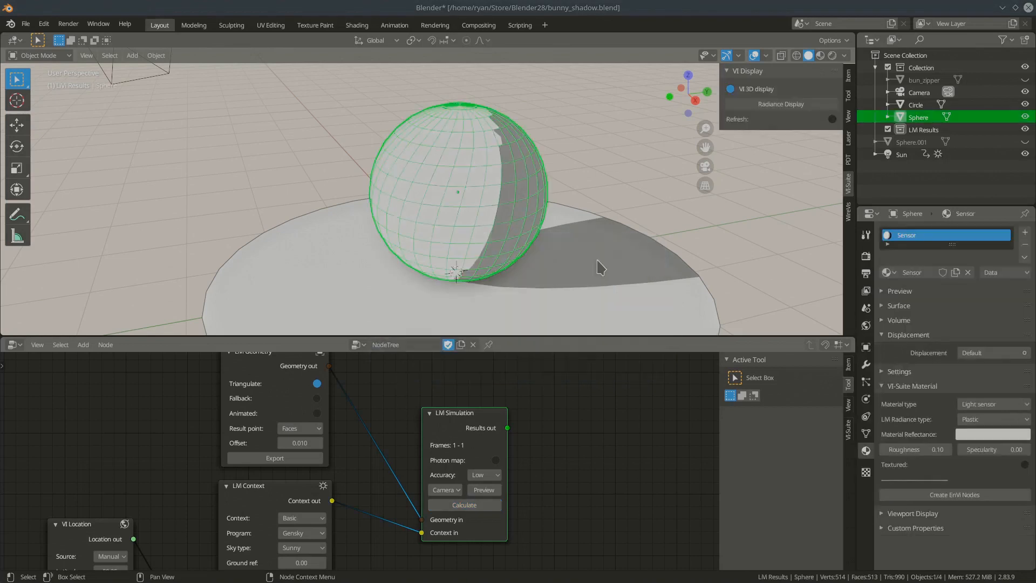
# - Show the face-based Radiance results with a 3D Level of 0.51 and examine the extruded lux values around the sphere
pyautogui.click(783, 104)
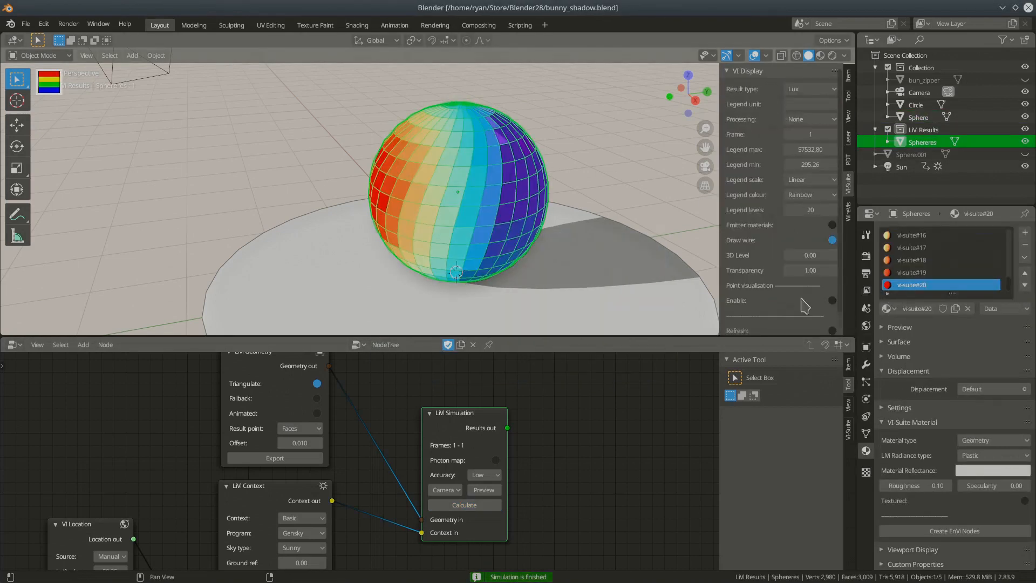
pyautogui.moveTo(810, 255)
pyautogui.mouseDown()
pyautogui.moveTo(834, 255)
pyautogui.moveTo(820, 255)
pyautogui.mouseUp()
pyautogui.moveTo(514, 236); pyautogui.dragTo(489, 237, button='middle')
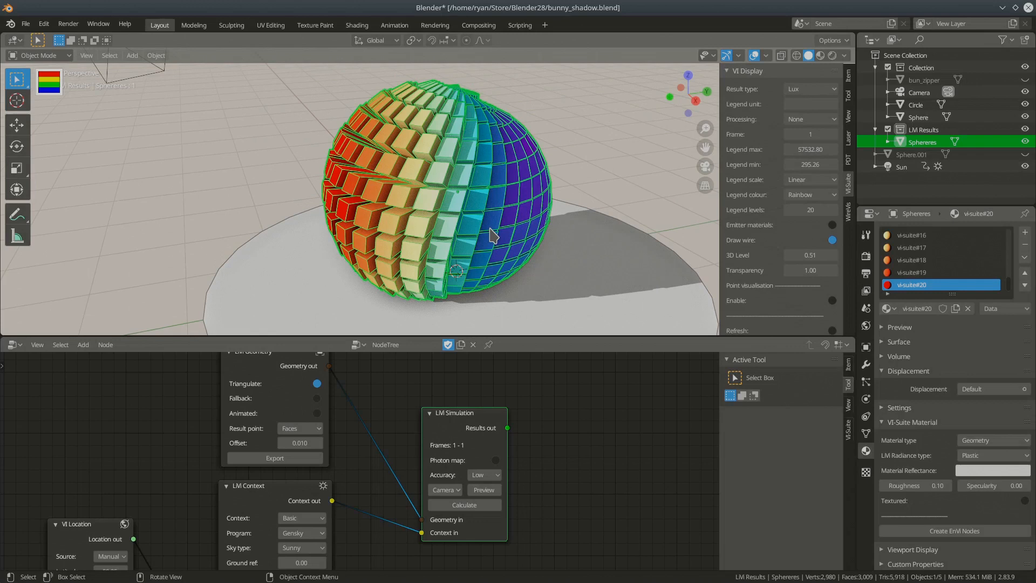
pyautogui.moveTo(393, 178); pyautogui.dragTo(454, 186, button='middle')
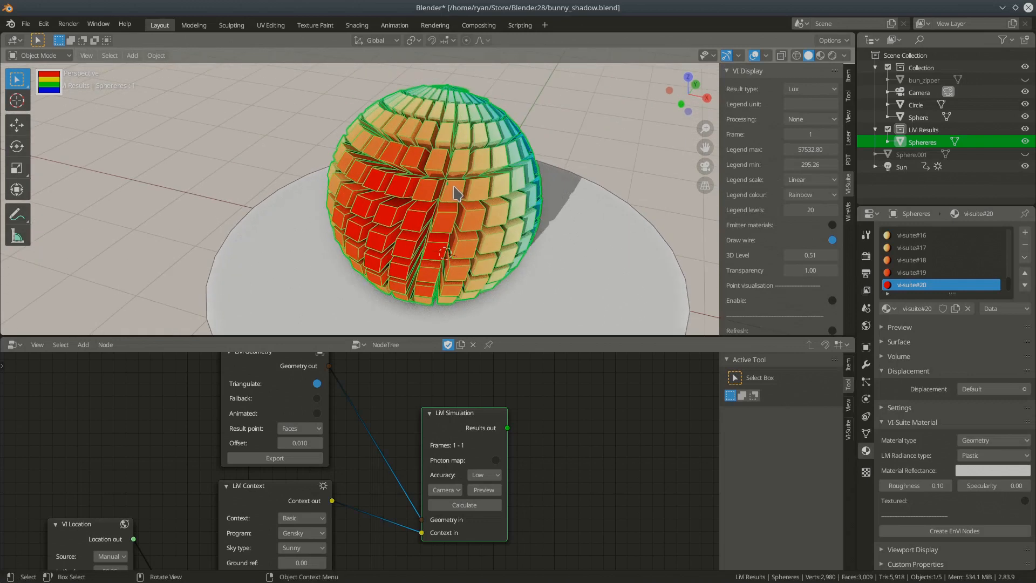
pyautogui.click(542, 125)
pyautogui.moveTo(543, 181); pyautogui.dragTo(465, 204, button='middle')
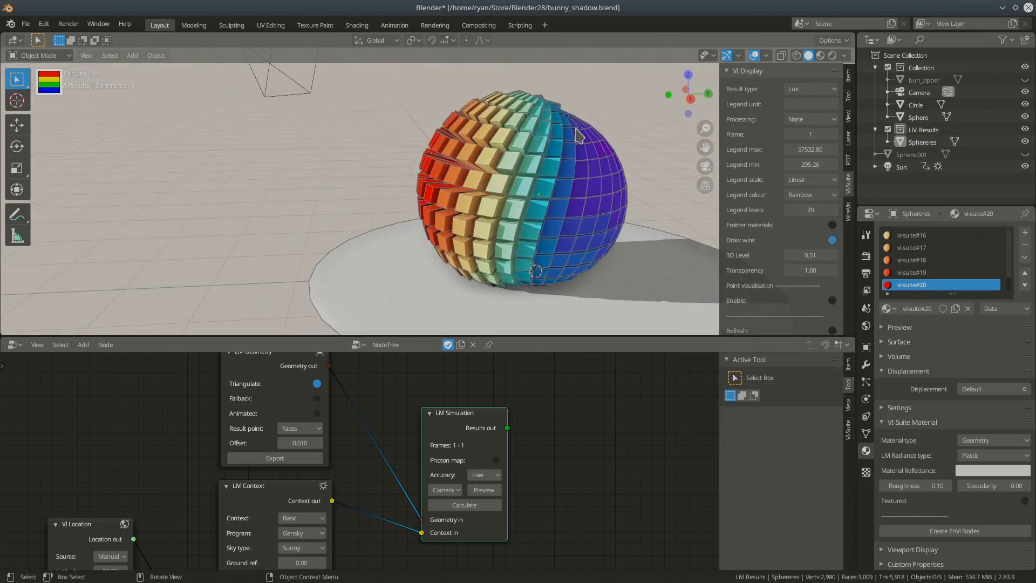
pyautogui.moveTo(561, 200); pyautogui.dragTo(495, 237, button='middle')
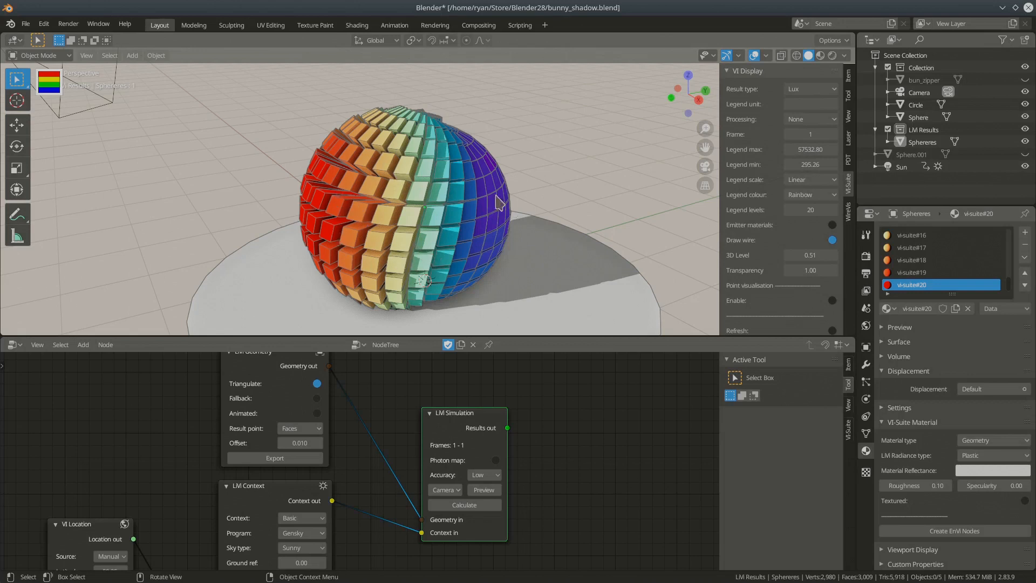
# - Deactivate the results display and set the geometry node's result point offset to 0.001
pyautogui.scroll(-2, 740, 218)
pyautogui.click(828, 324)
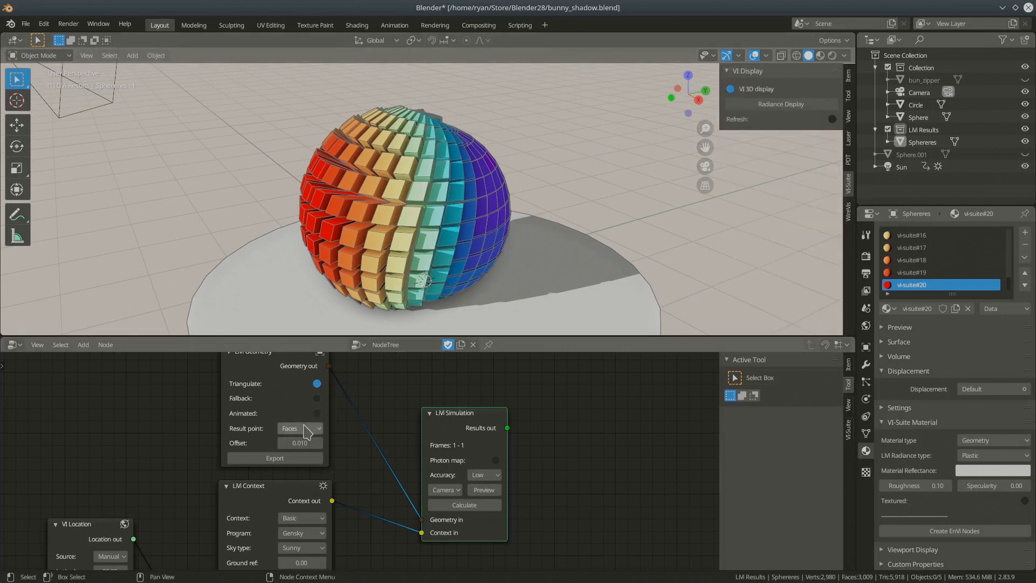
pyautogui.moveTo(352, 462); pyautogui.dragTo(353, 427, button='middle')
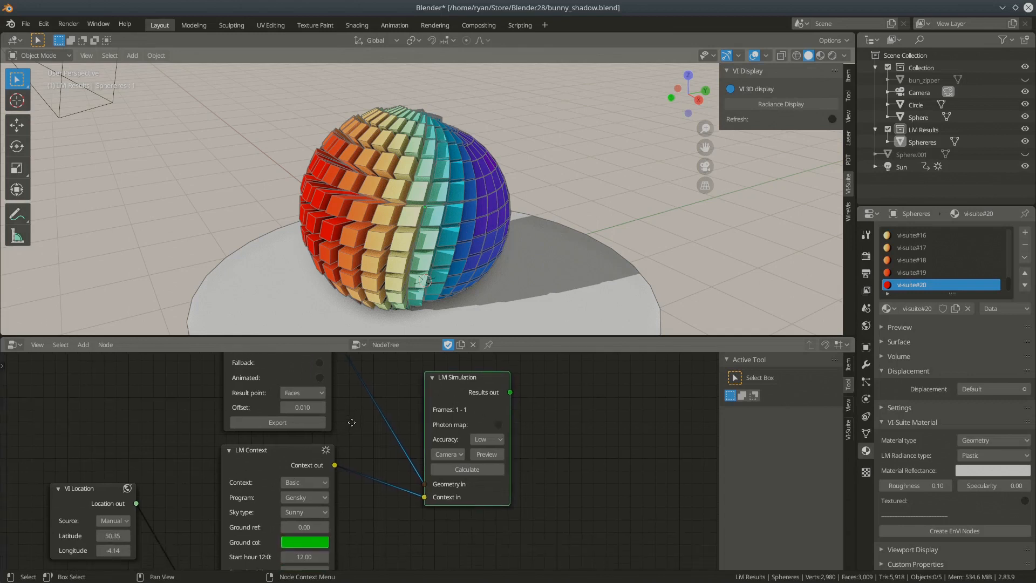
pyautogui.click(323, 409)
pyautogui.write('0.0001')
pyautogui.press('Return')
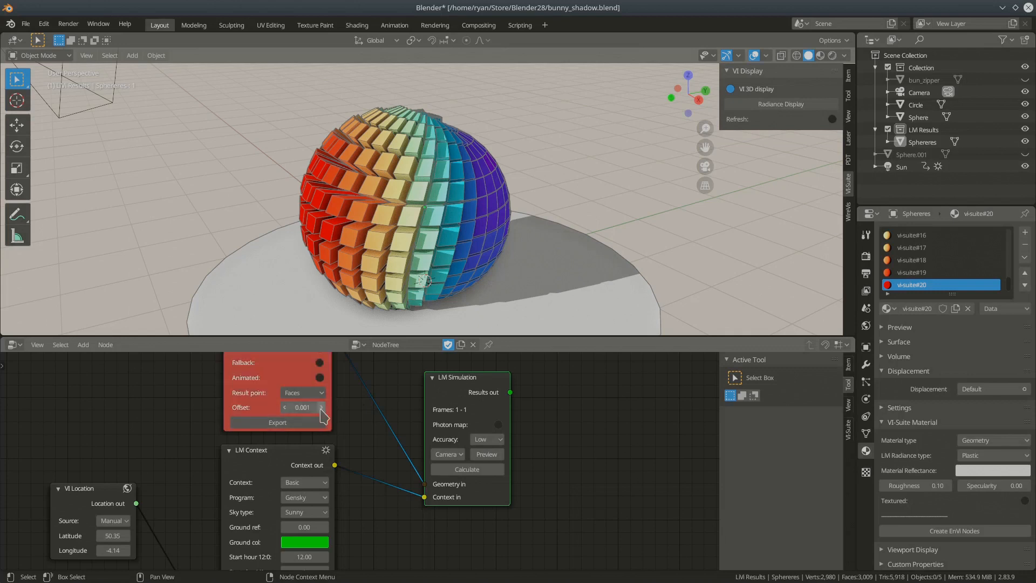
# - Export the geometry with the new offset, recalculate the simulation and show the Radiance Display results
pyautogui.scroll(2, 310, 422)
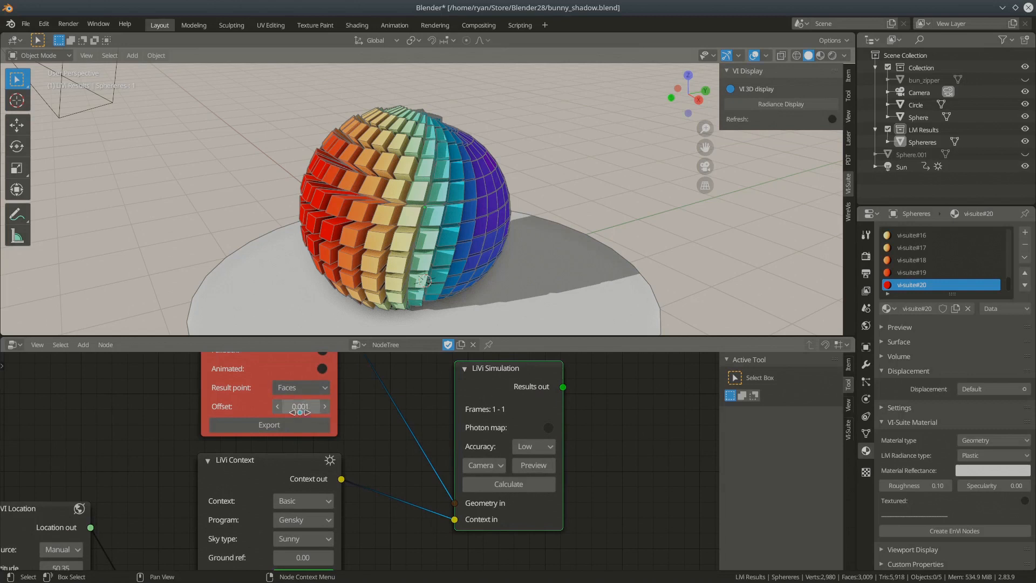
pyautogui.click(270, 426)
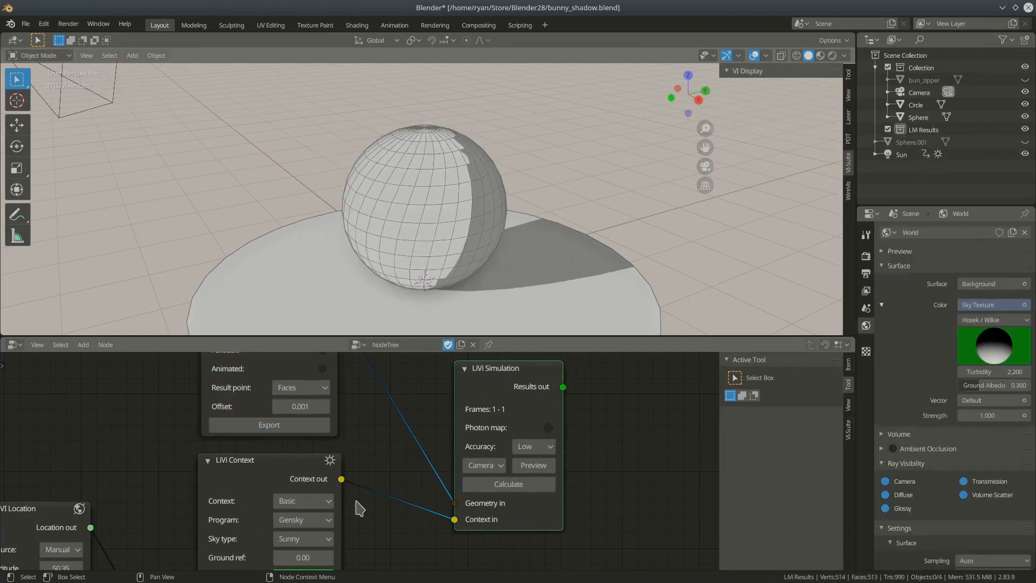
pyautogui.click(538, 488)
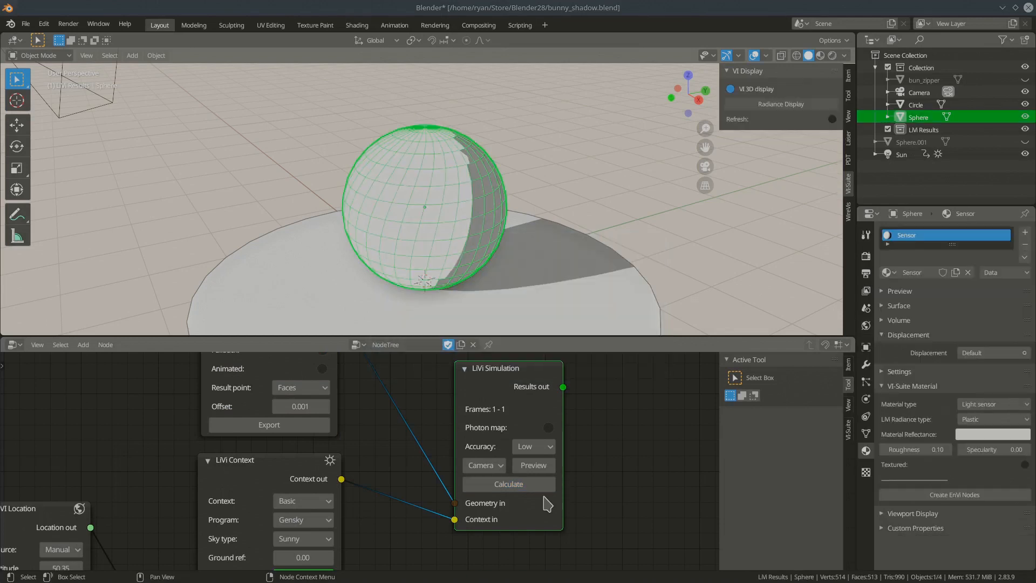
pyautogui.click(783, 104)
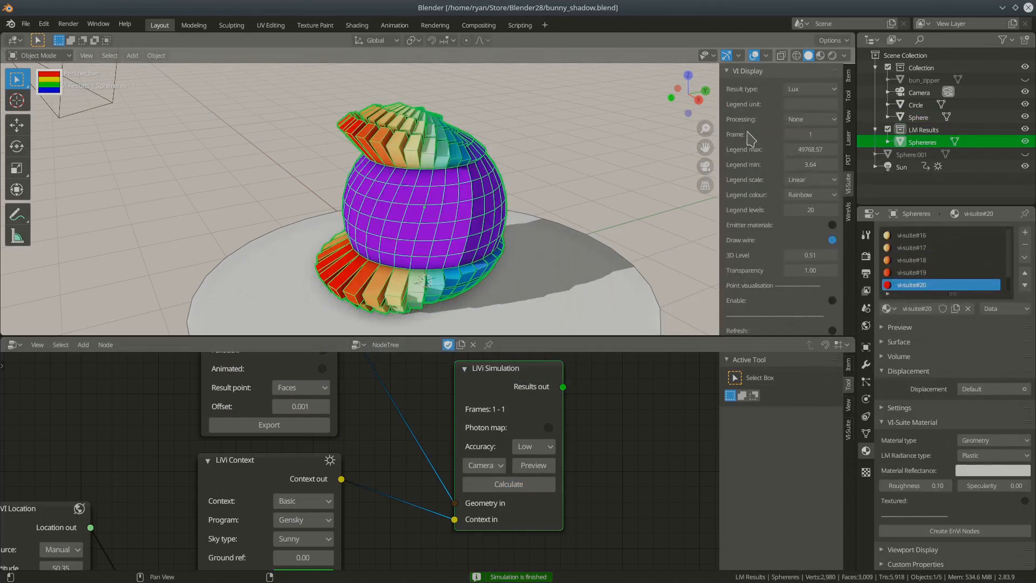
# - Redisplay the Radiance results with VI 3D display turned off and examine the lux distribution from several angles
pyautogui.scroll(-1, 801, 277)
pyautogui.click(833, 325)
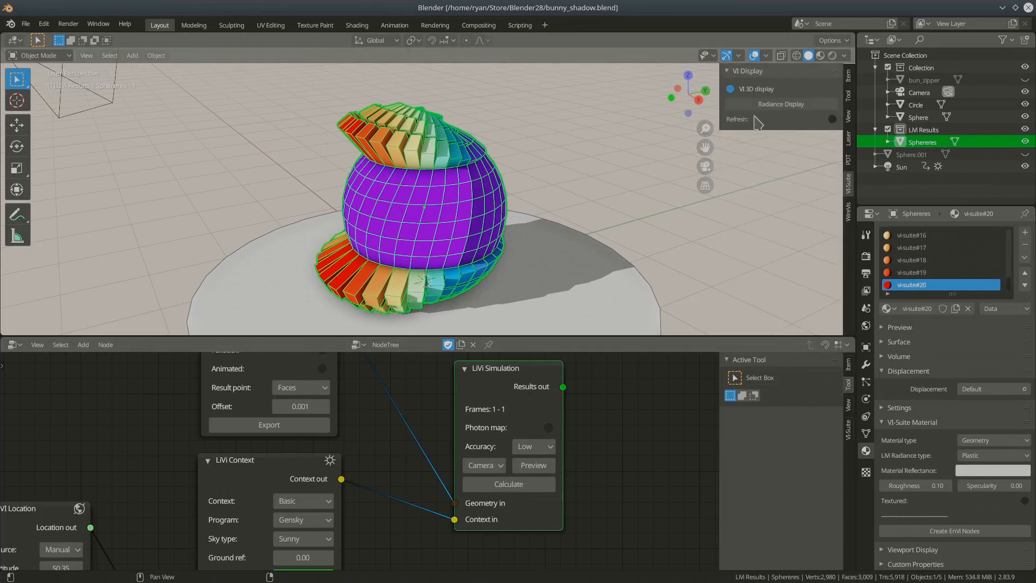
pyautogui.click(777, 105)
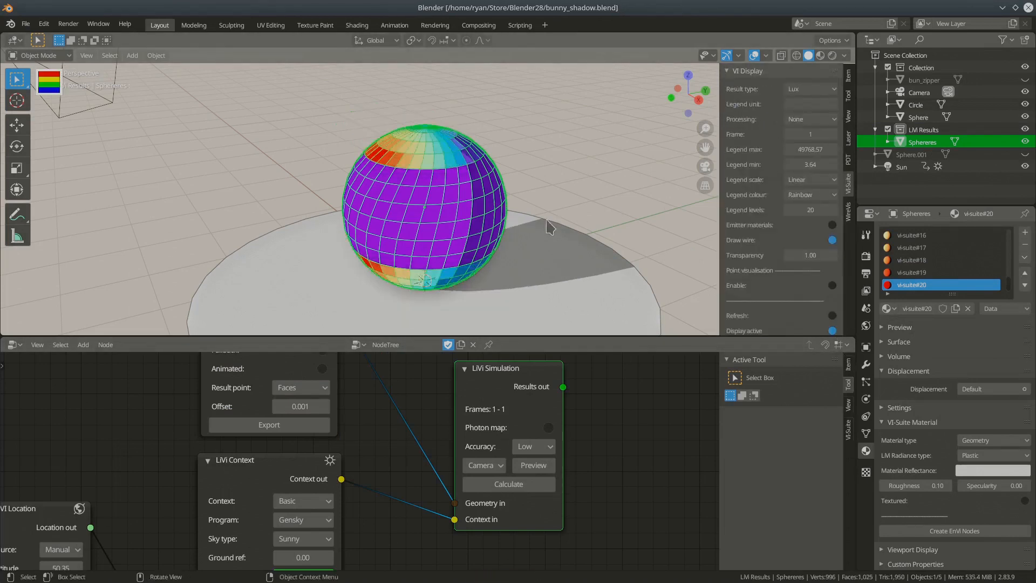
pyautogui.moveTo(536, 243); pyautogui.dragTo(435, 232, button='middle')
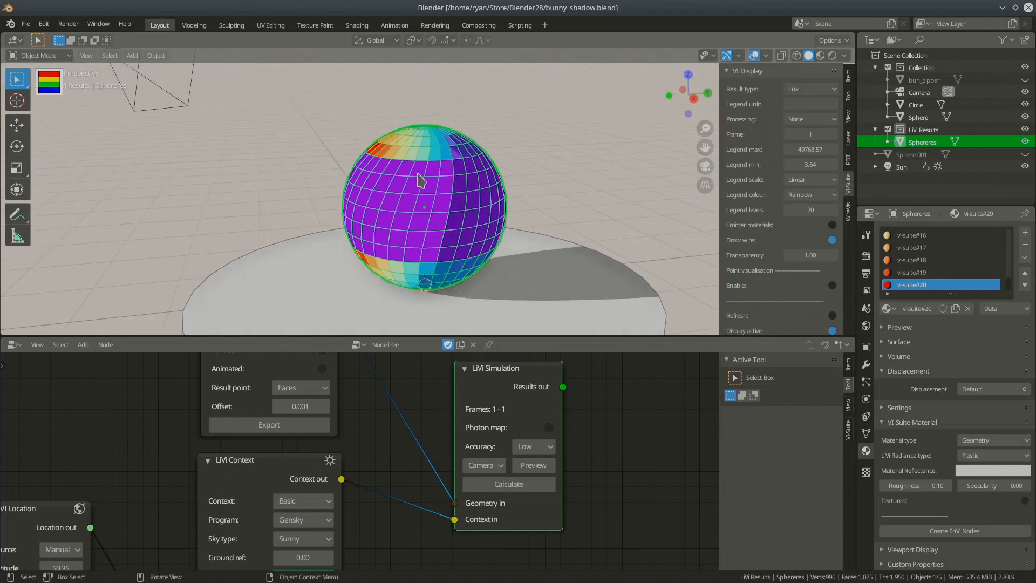
pyautogui.moveTo(417, 194); pyautogui.dragTo(459, 224, button='middle')
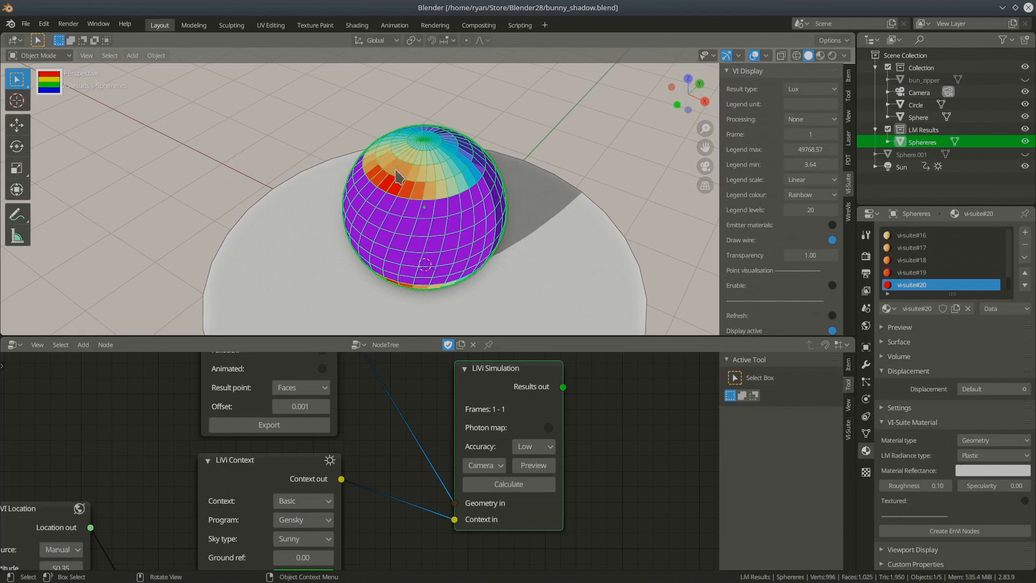
pyautogui.moveTo(422, 224); pyautogui.dragTo(430, 199, button='middle')
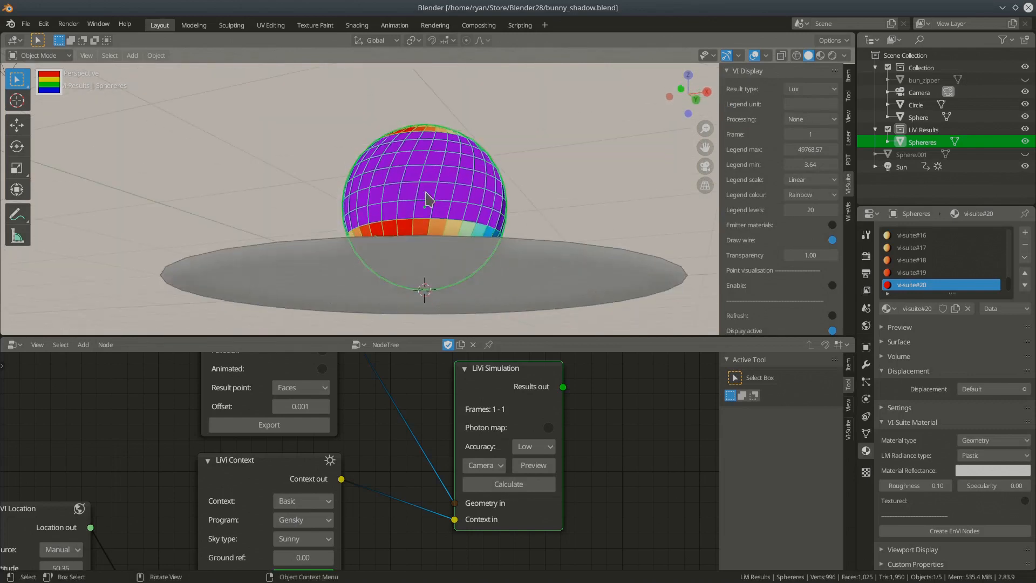
pyautogui.moveTo(430, 248); pyautogui.dragTo(430, 262, button='middle')
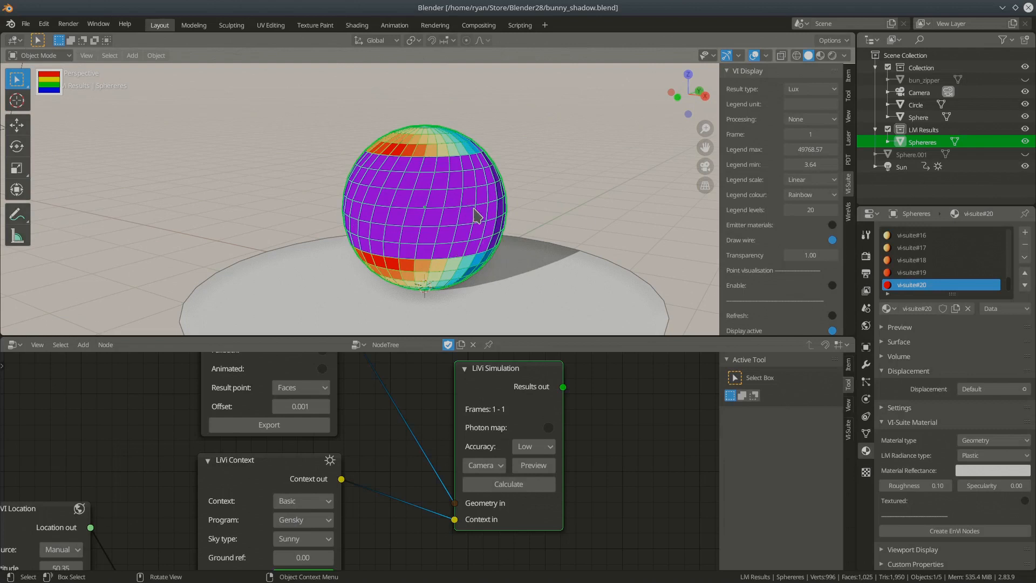
pyautogui.moveTo(465, 206)
pyautogui.mouseDown(button='middle')
pyautogui.moveTo(483, 225)
pyautogui.moveTo(461, 222)
pyautogui.mouseUp(button='middle')
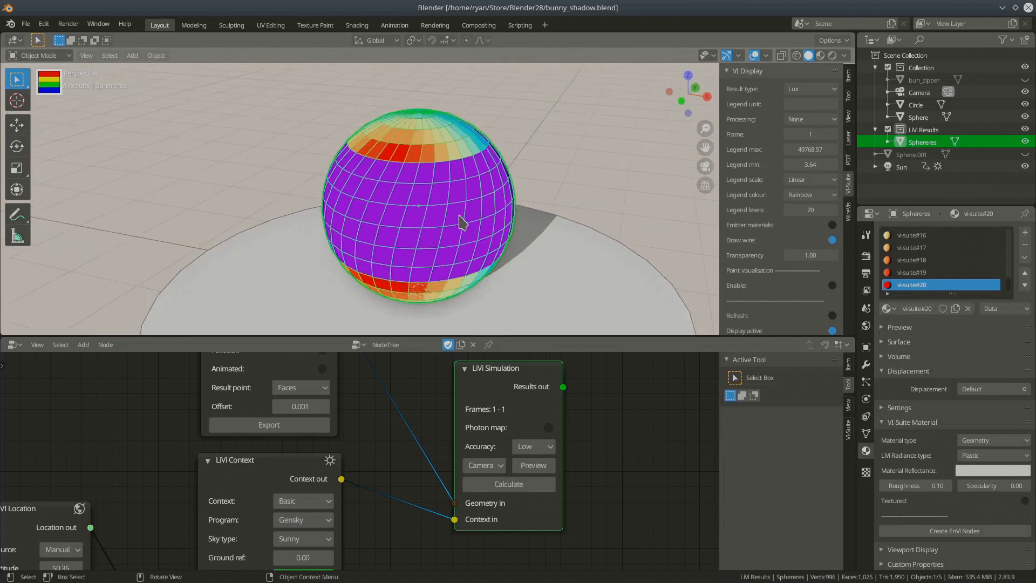
# - Set the LiVi Geometry node's result point offset to 0.01
pyautogui.scroll(5, 462, 222)
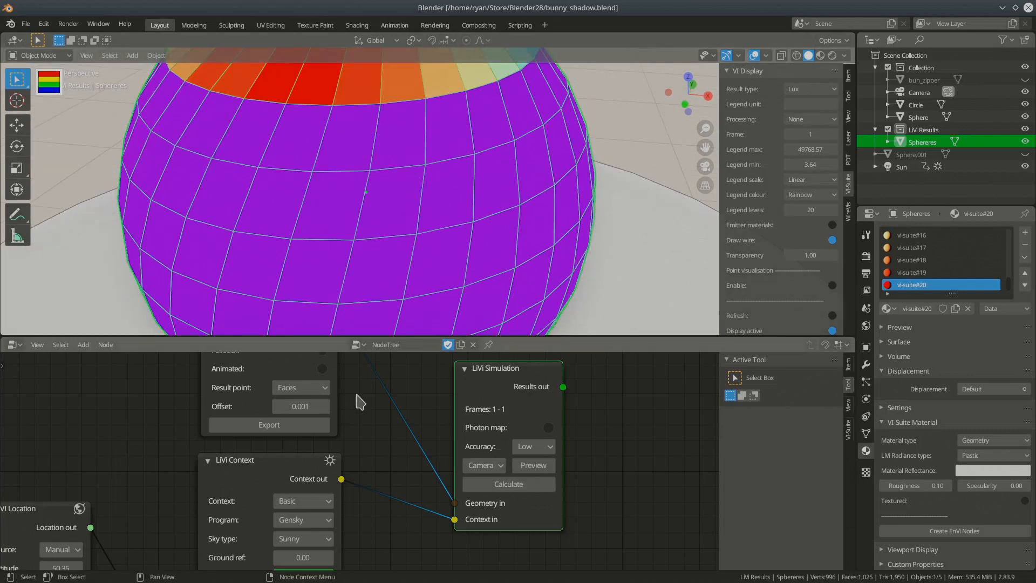
pyautogui.moveTo(357, 395); pyautogui.dragTo(353, 434, button='middle')
pyautogui.moveTo(346, 398); pyautogui.dragTo(343, 433, button='middle')
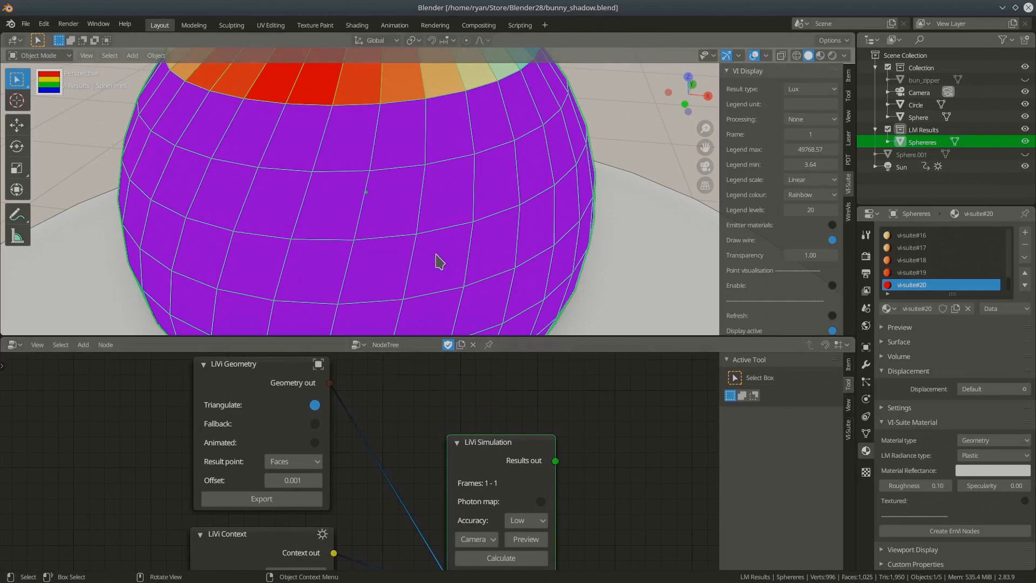
pyautogui.moveTo(459, 280); pyautogui.dragTo(370, 250, button='middle')
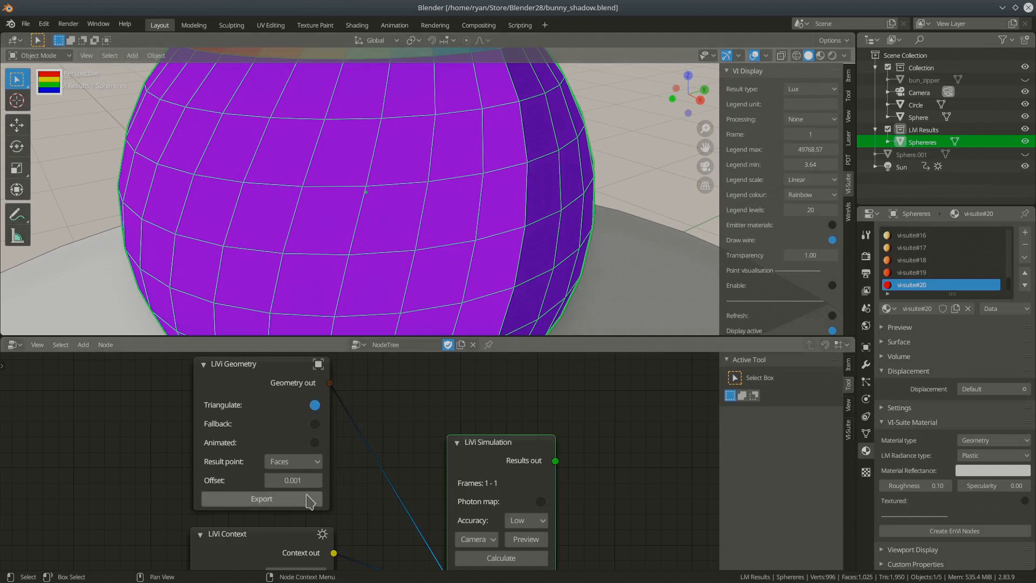
pyautogui.click(318, 480)
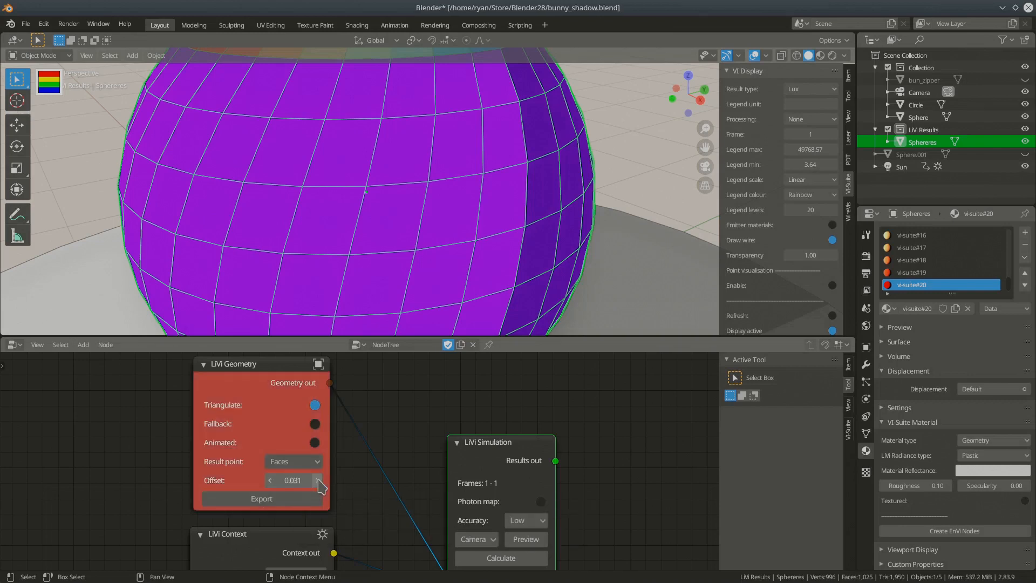
pyautogui.click(311, 481)
pyautogui.write('0')
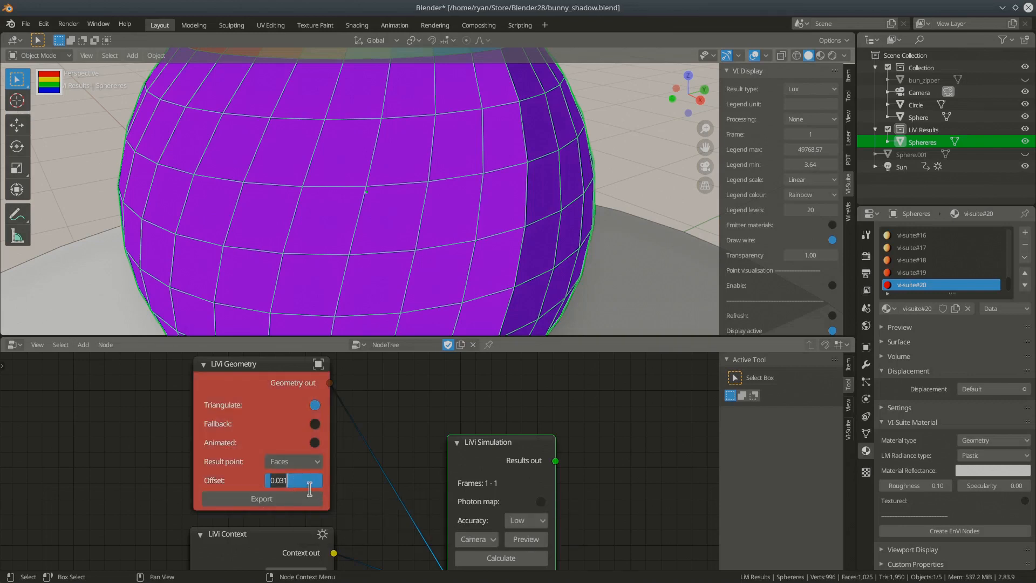
pyautogui.write('.01')
pyautogui.press('Return')
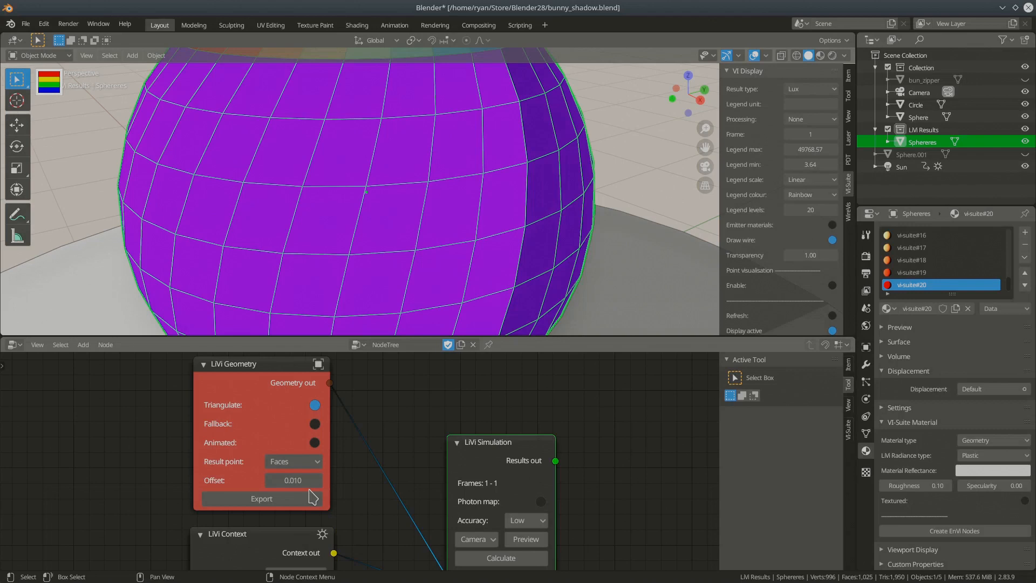
# - Export the geometry with the new offset, recalculate the lighting simulation and show the Radiance Display results on the sphere
pyautogui.moveTo(359, 243); pyautogui.dragTo(335, 238, button='middle')
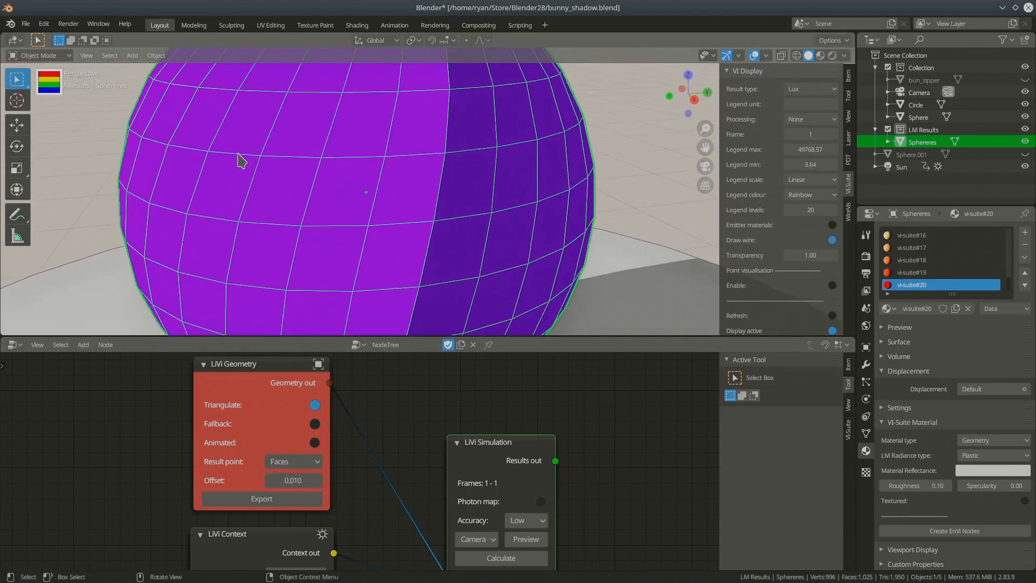
pyautogui.click(275, 498)
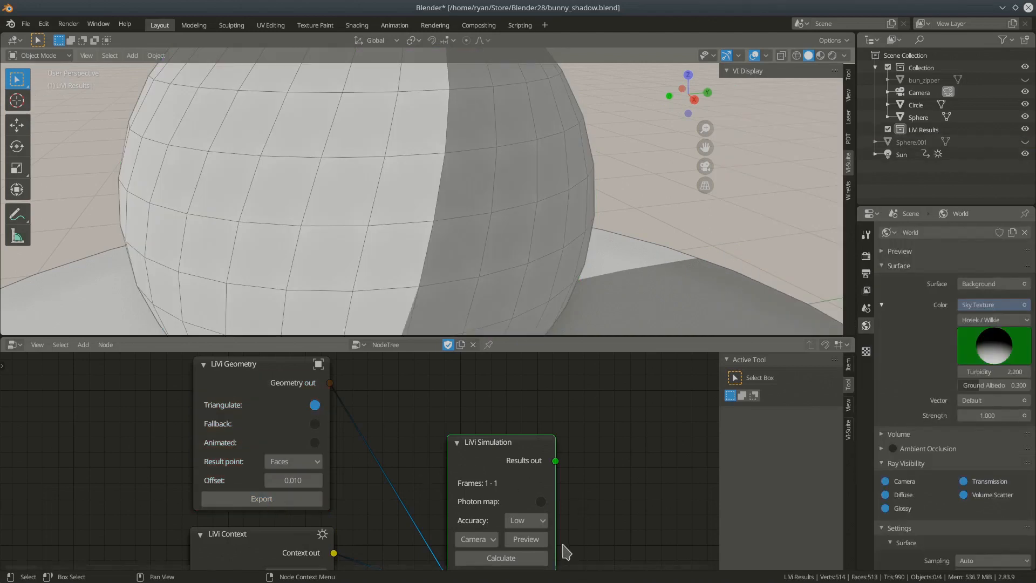
pyautogui.click(524, 558)
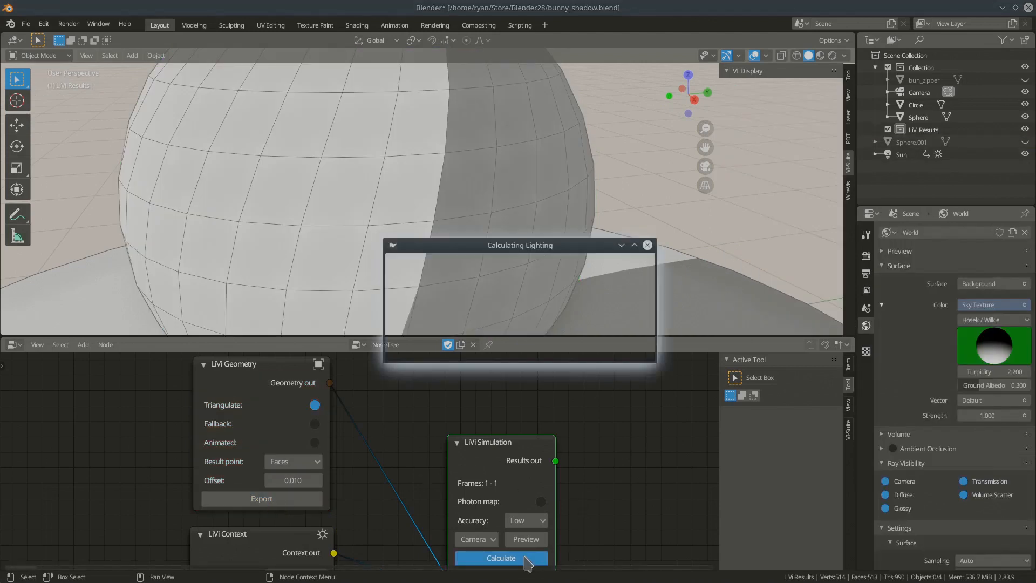
pyautogui.click(782, 107)
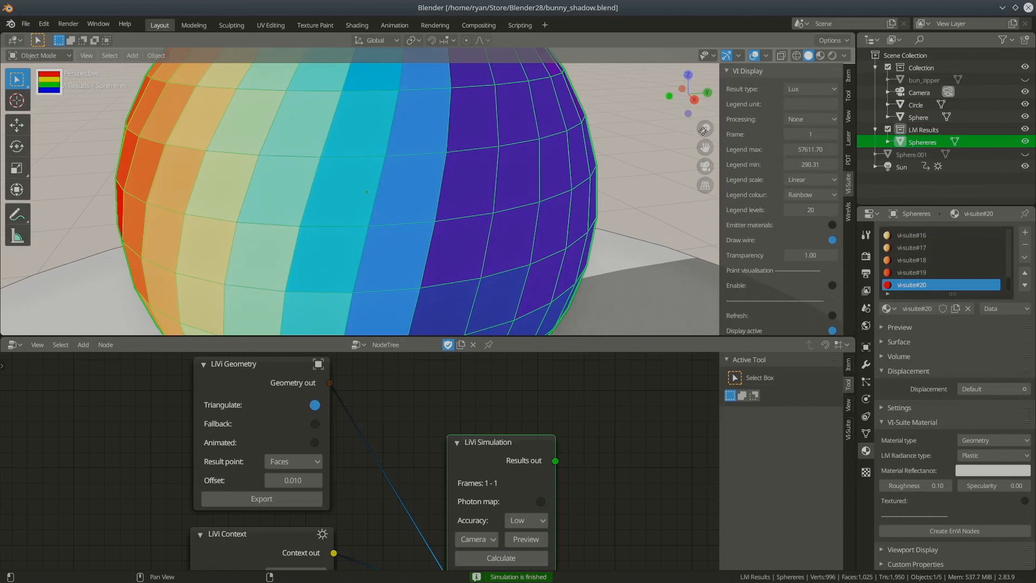
pyautogui.scroll(-3, 296, 189)
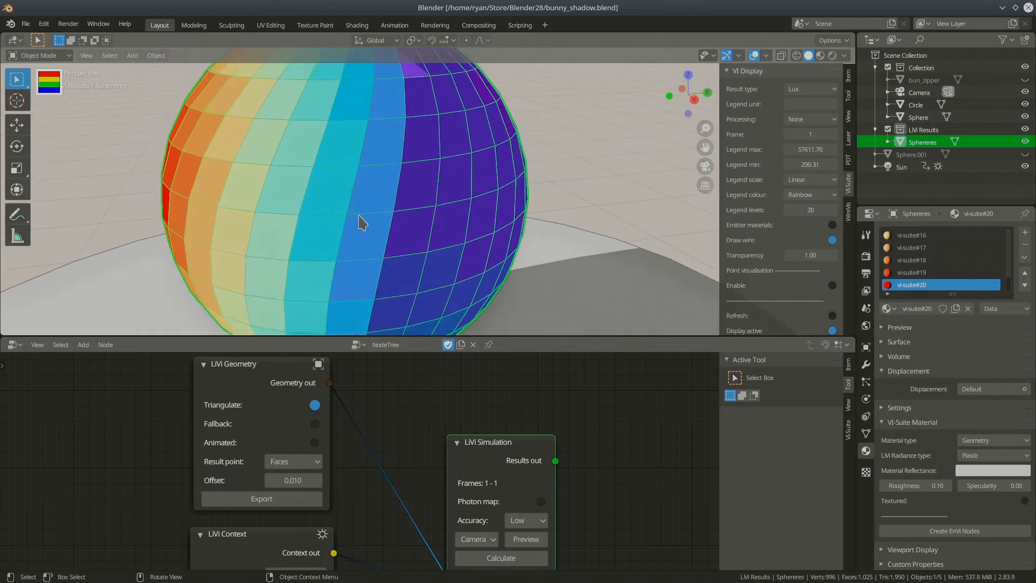
pyautogui.scroll(-2, 353, 225)
pyautogui.moveTo(354, 224); pyautogui.dragTo(406, 232, button='middle')
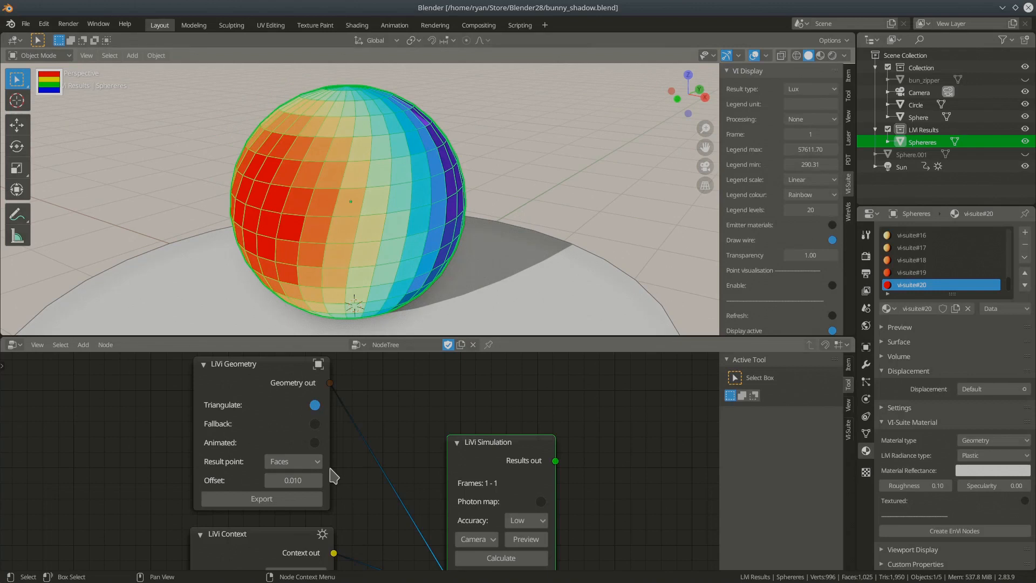
pyautogui.scroll(-1, 368, 415)
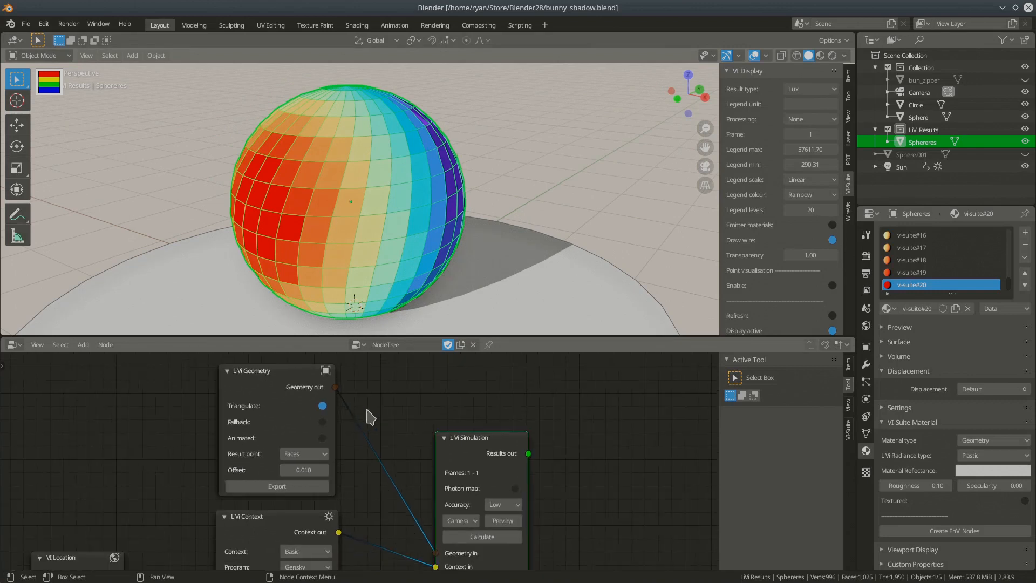
pyautogui.moveTo(364, 479); pyautogui.dragTo(347, 466, button='middle')
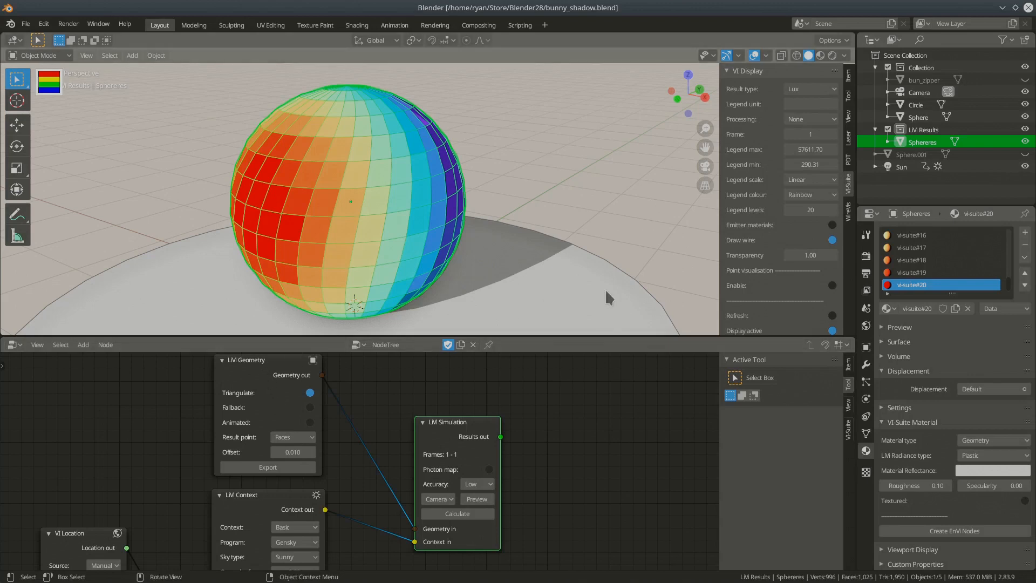
# - Deactivate the results display and move the coloured results sphere clear of the original sphere
pyautogui.click(833, 331)
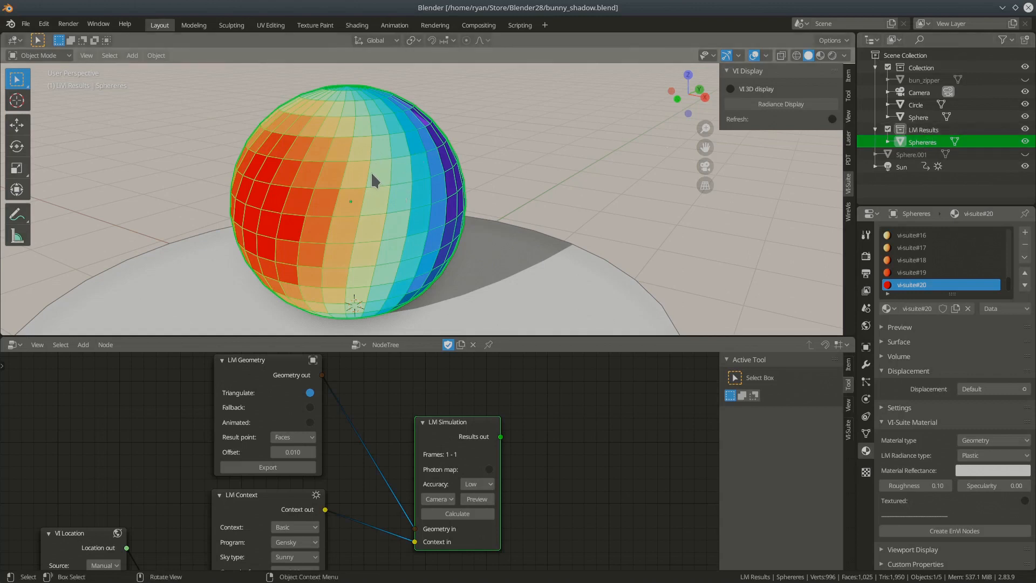
pyautogui.press('g')
pyautogui.click(391, 191)
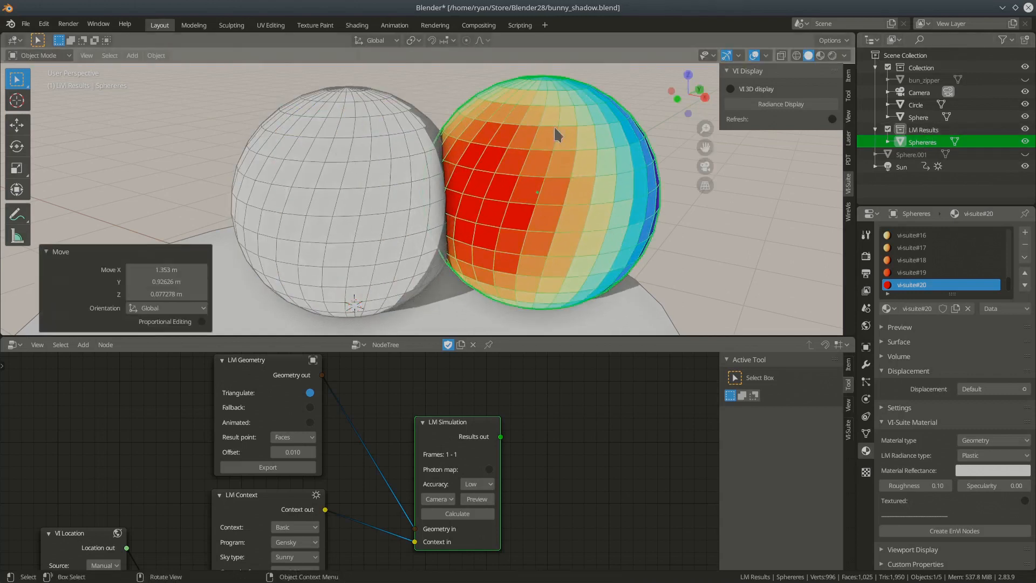
pyautogui.scroll(-3, 555, 170)
pyautogui.moveTo(554, 170); pyautogui.dragTo(505, 205, button='middle')
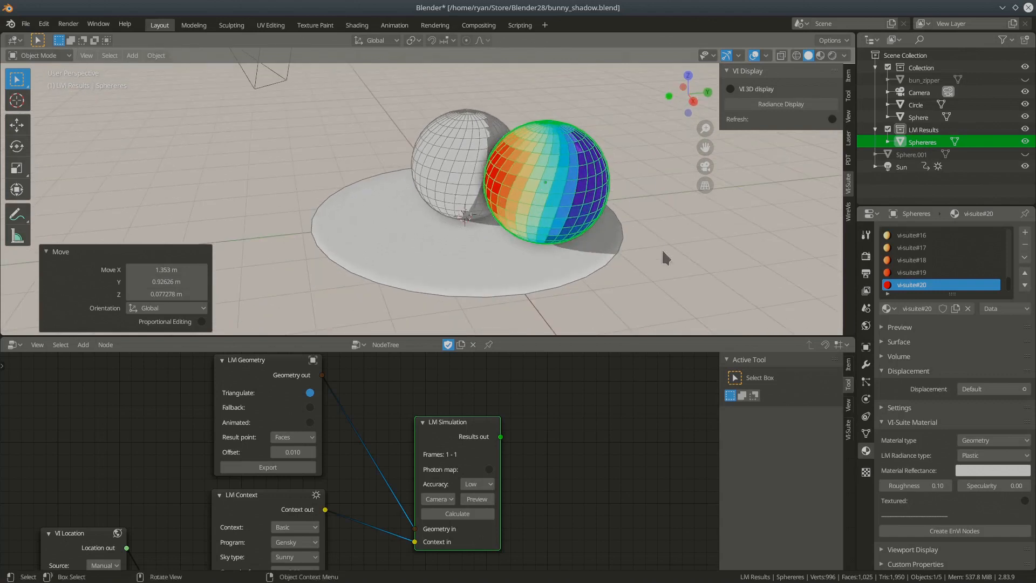
pyautogui.press('g')
pyautogui.click(654, 261)
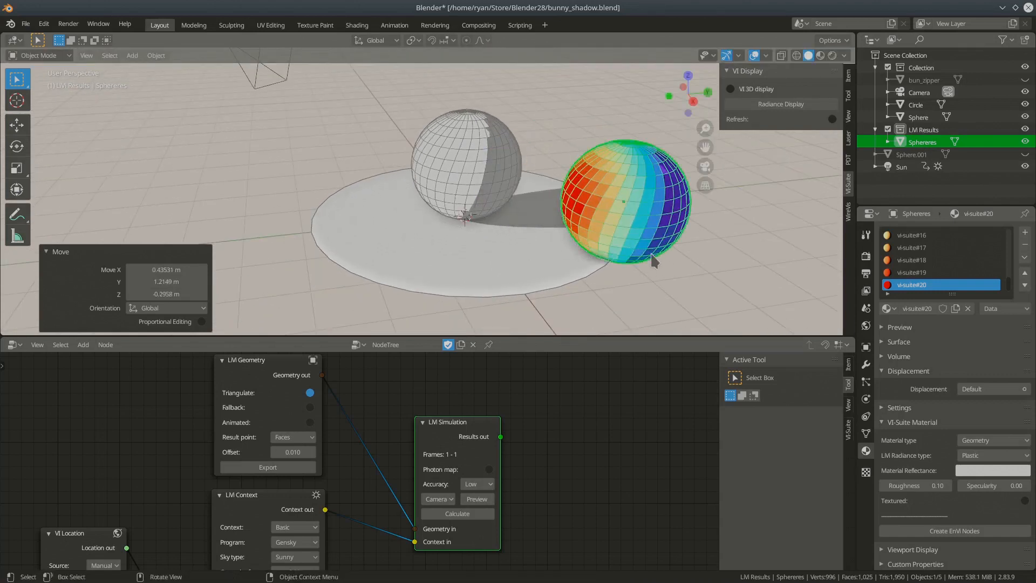
# - Scale the results sphere up by a factor of about 1.483
pyautogui.press('s')
pyautogui.click(628, 240)
pyautogui.moveTo(628, 241); pyautogui.dragTo(660, 180, button='middle')
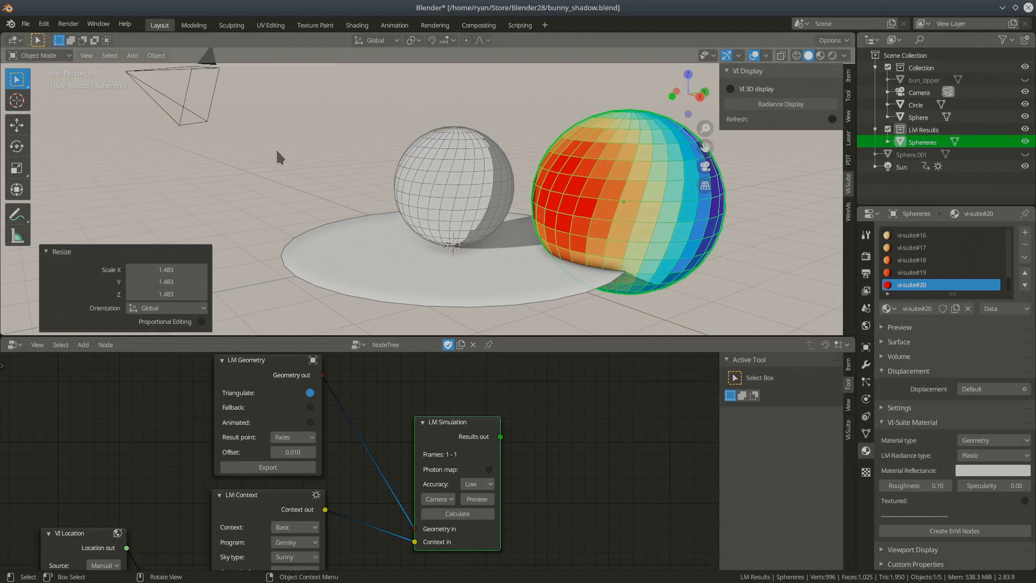
# - Add a 2 m plane and move it by about -1.65 m in X, -1.78 m in Y and 1.67 m in Z
pyautogui.hotkey('shift', 'a')
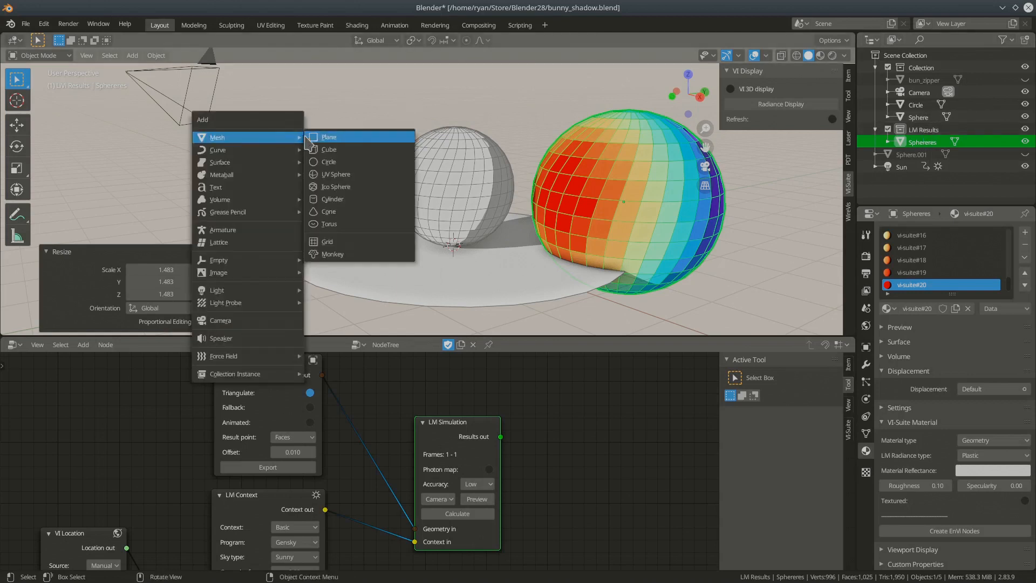
pyautogui.click(324, 139)
pyautogui.press('g')
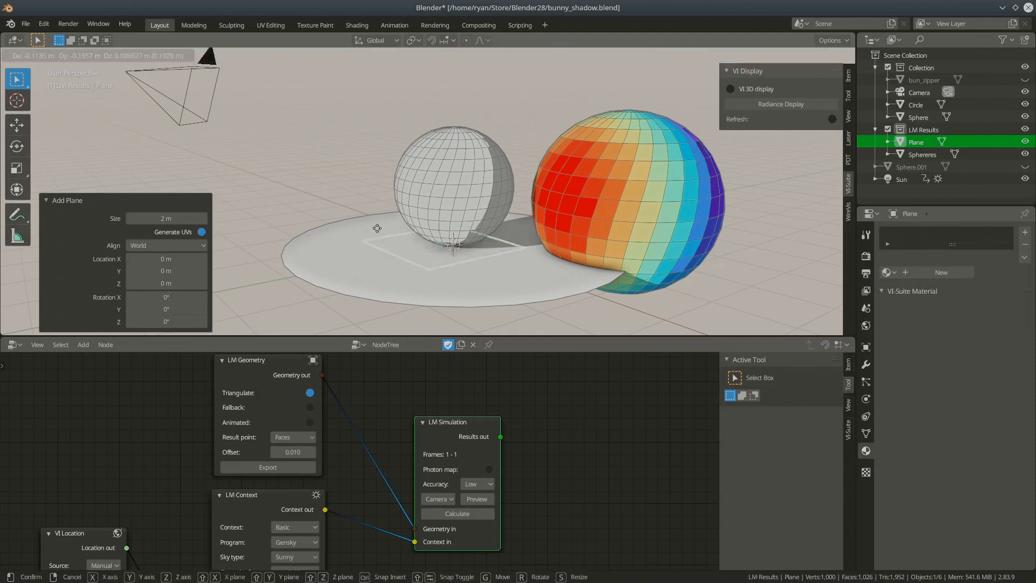
pyautogui.click(325, 170)
pyautogui.moveTo(325, 170); pyautogui.dragTo(828, 218, button='middle')
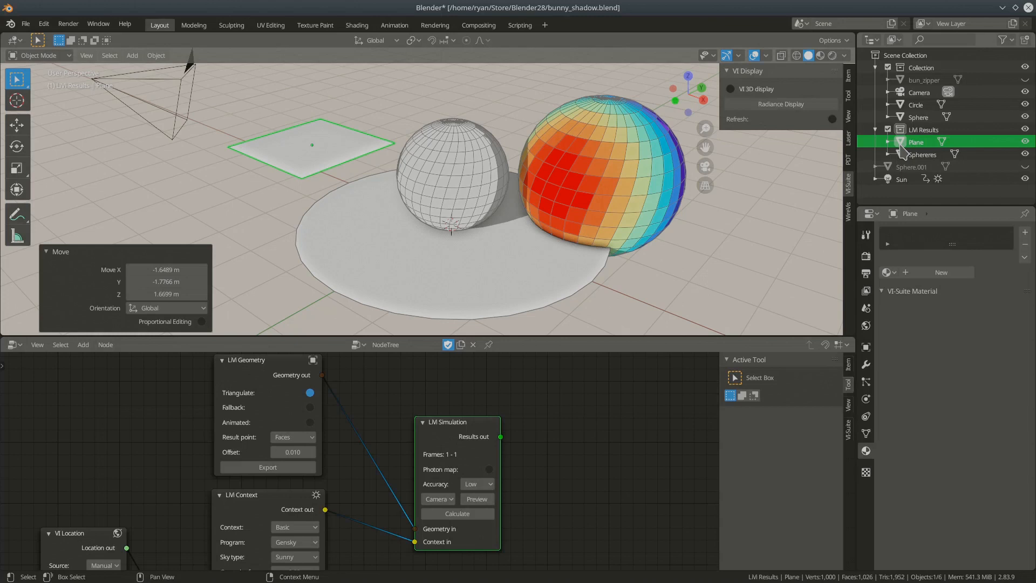
# - Reassign the plane from the LM Results collection to Collection and delete it from the scene
pyautogui.moveTo(920, 143); pyautogui.dragTo(922, 68)
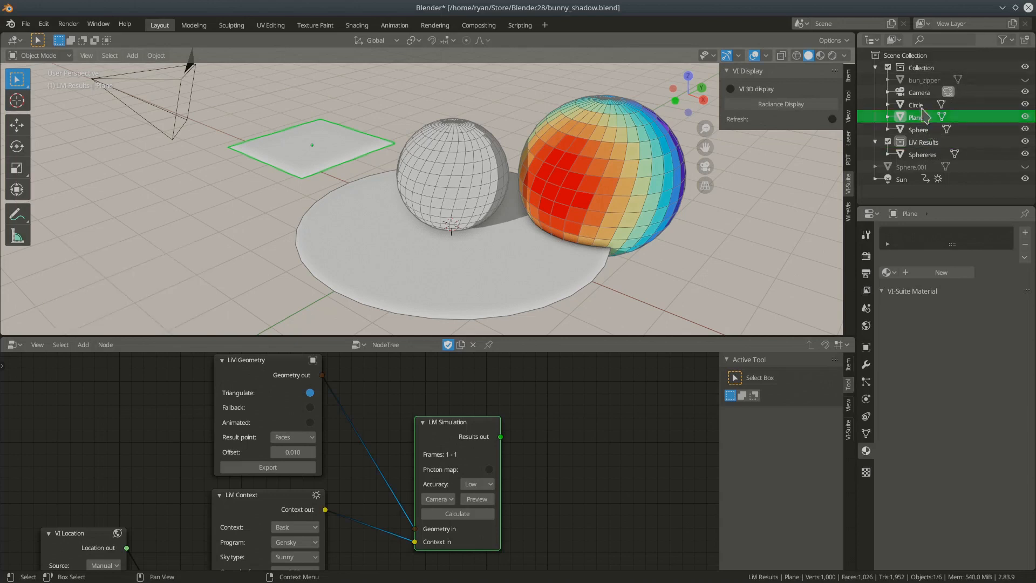
pyautogui.press('x')
pyautogui.click(318, 158)
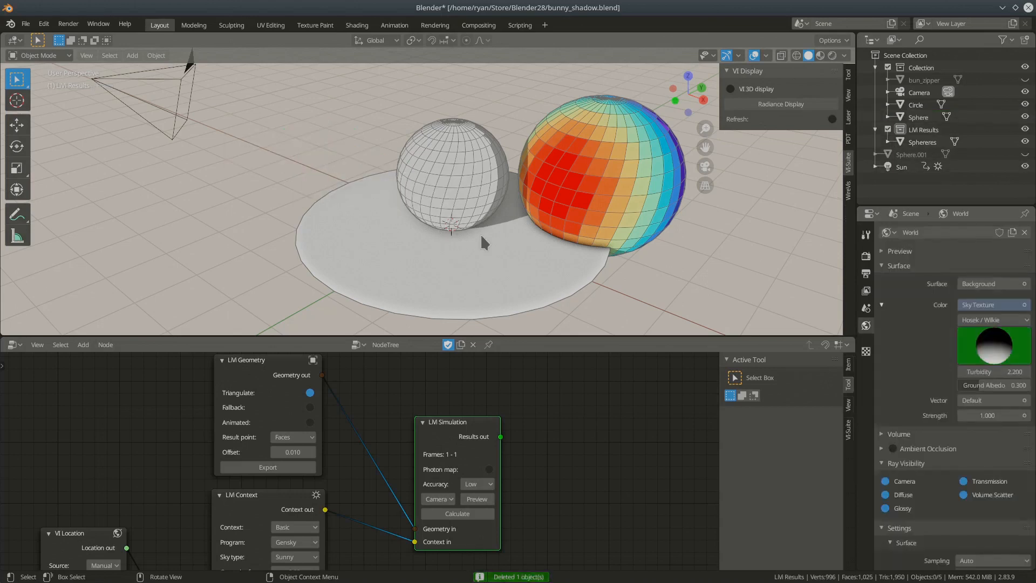
pyautogui.moveTo(471, 235); pyautogui.dragTo(445, 237, button='middle')
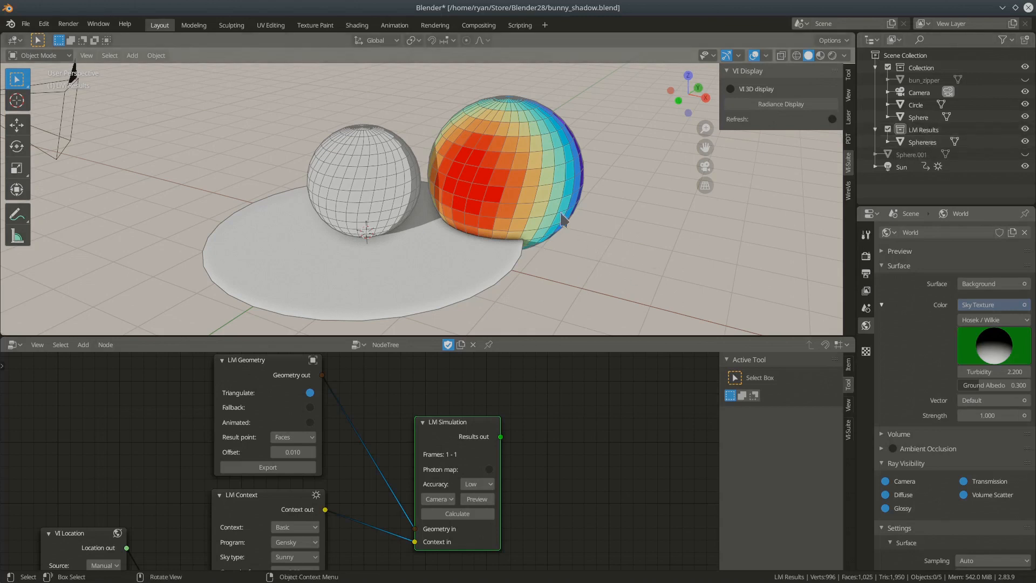
# - Delete the coloured results sphere, leaving the original sphere on the circle
pyautogui.click(545, 205)
pyautogui.press('x')
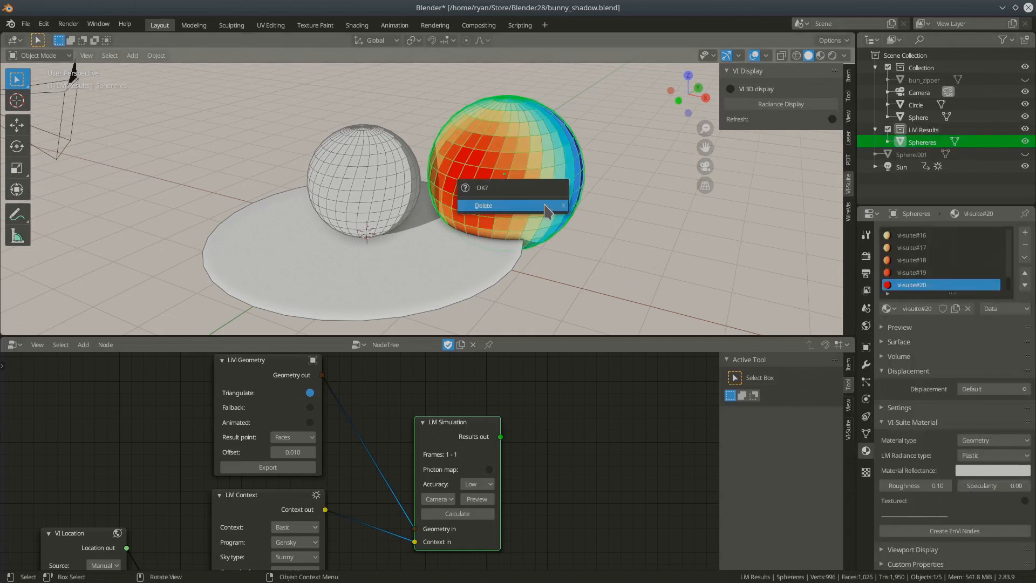
pyautogui.click(546, 208)
pyautogui.keyDown('shift'); pyautogui.moveTo(459, 242); pyautogui.dragTo(512, 191, button='middle'); pyautogui.keyUp('shift')
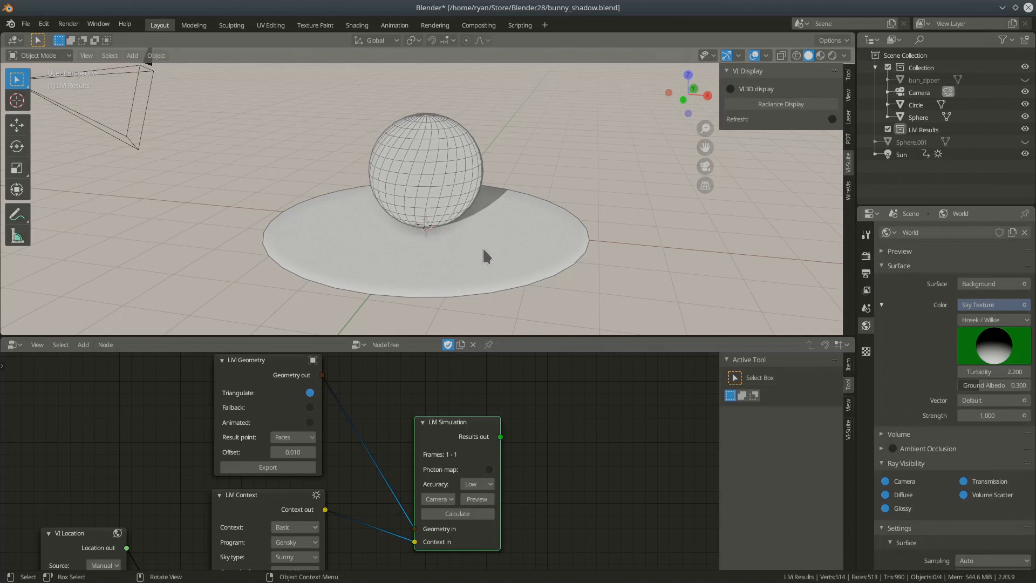
# - Replace the sphere's Sensor material with the existing Suzy material
pyautogui.click(443, 158)
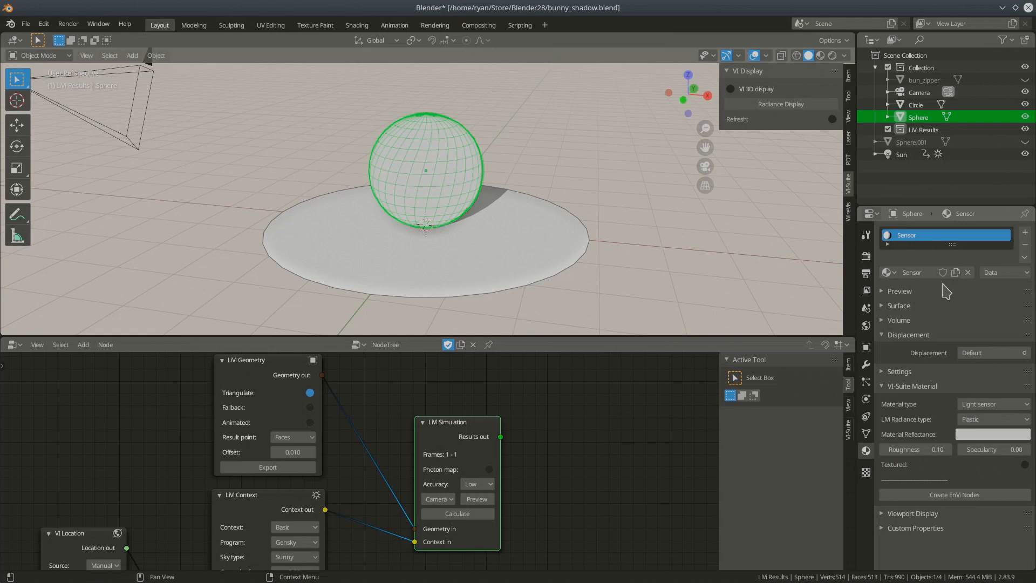
pyautogui.click(888, 272)
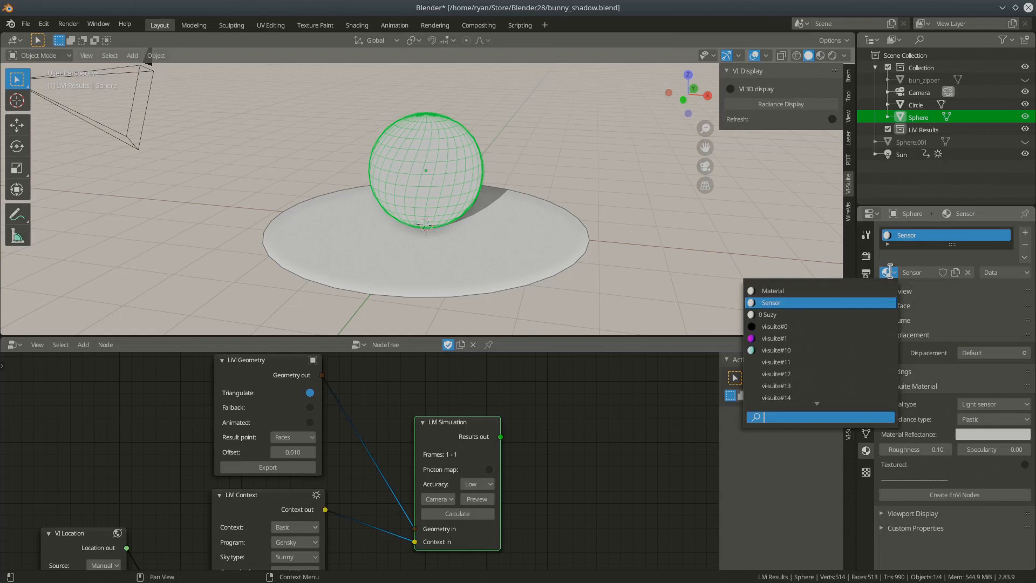
pyautogui.click(810, 314)
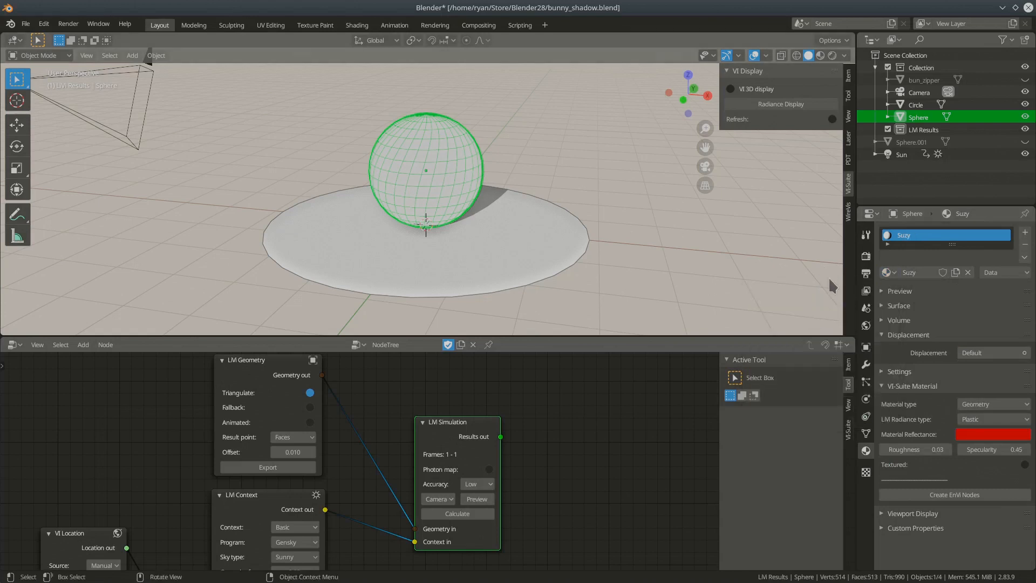
# - Set the VI-Suite material reflectance of the circle beneath the sphere to red
pyautogui.click(469, 286)
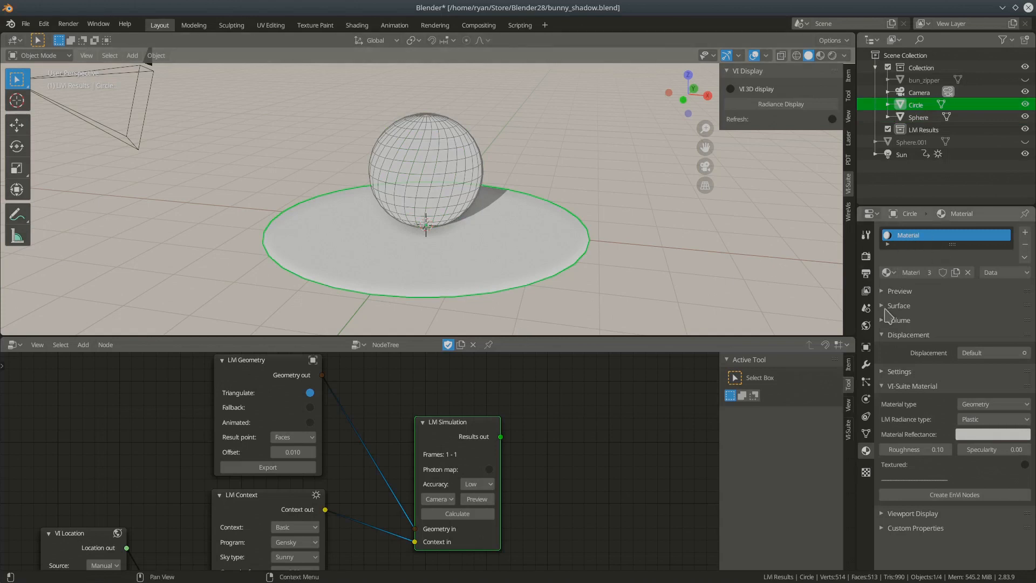
pyautogui.click(990, 435)
pyautogui.click(992, 426)
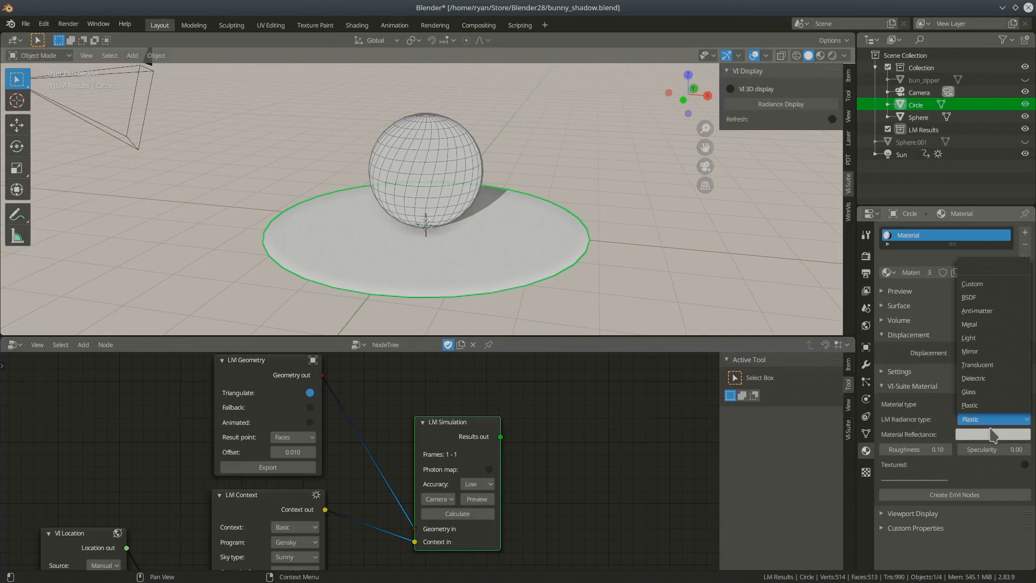
pyautogui.click(993, 435)
pyautogui.click(992, 424)
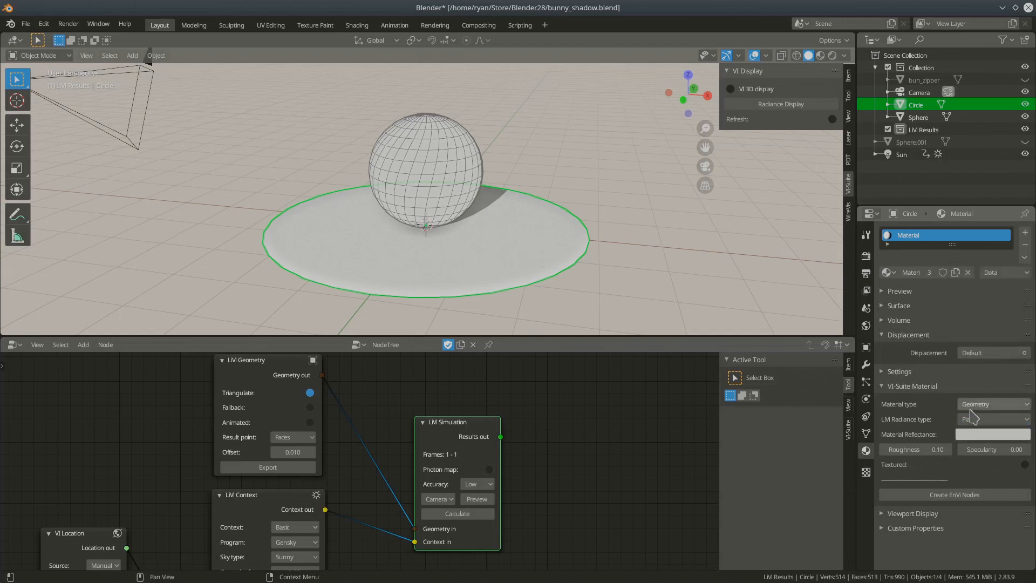
pyautogui.click(999, 436)
pyautogui.moveTo(964, 315); pyautogui.dragTo(964, 360)
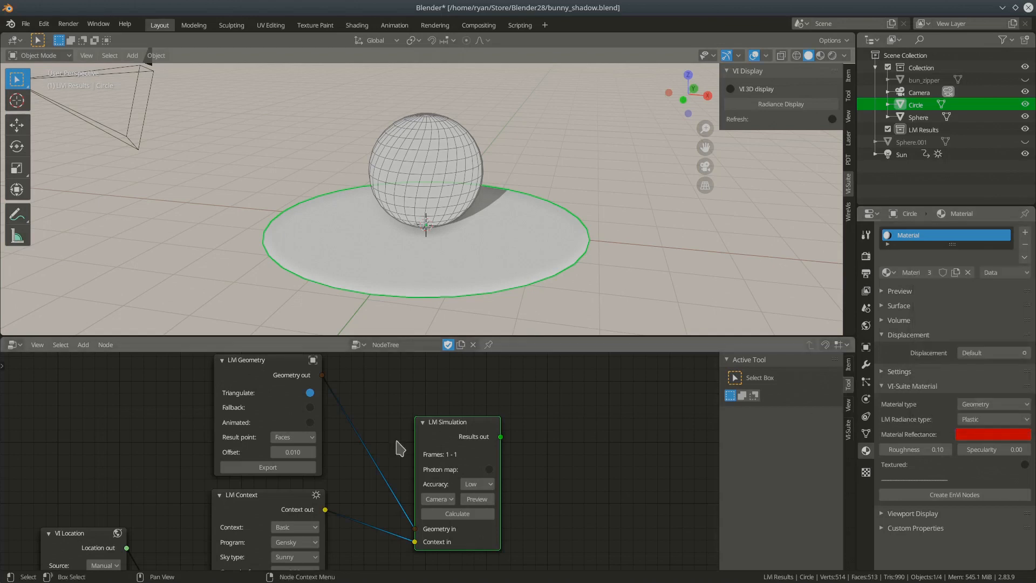
# - Export the geometry again and preview the Radiance camera view in an enlarged window, closing it after inspection
pyautogui.click(255, 471)
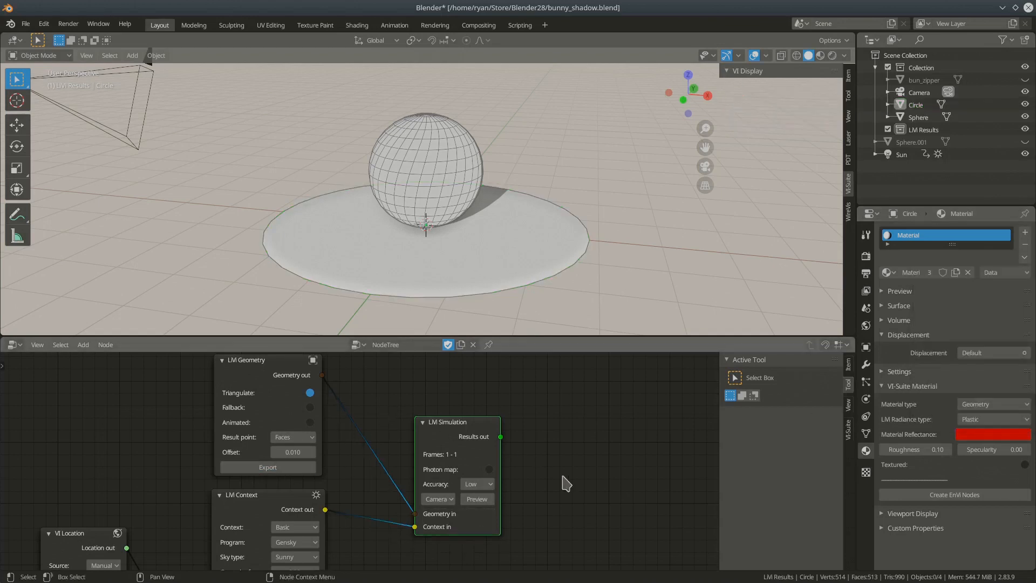
pyautogui.moveTo(563, 475); pyautogui.dragTo(527, 441, button='middle')
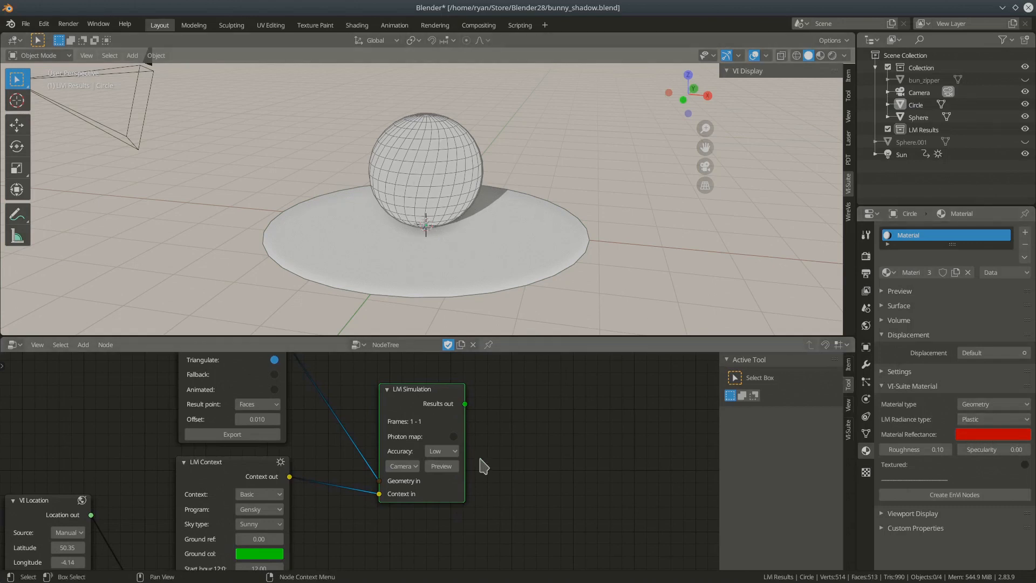
pyautogui.click(442, 466)
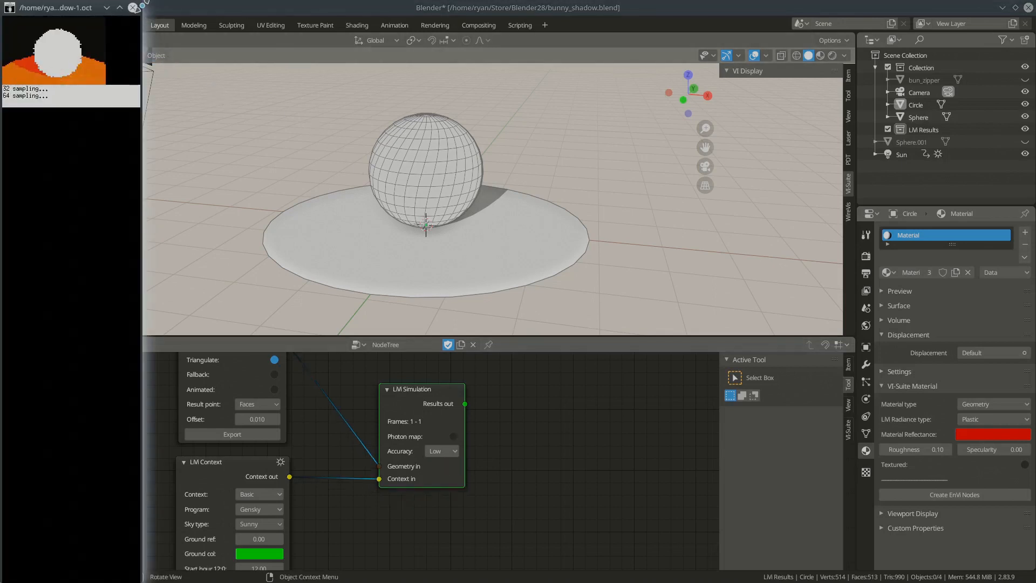
pyautogui.moveTo(143, 4); pyautogui.dragTo(510, 174)
pyautogui.moveTo(381, 182); pyautogui.dragTo(530, 124)
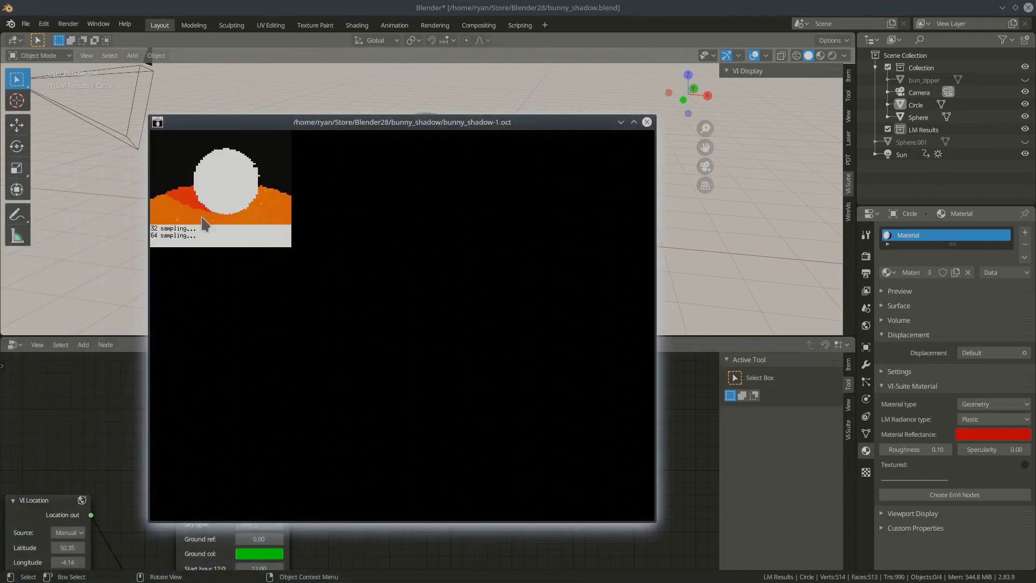
pyautogui.click(647, 123)
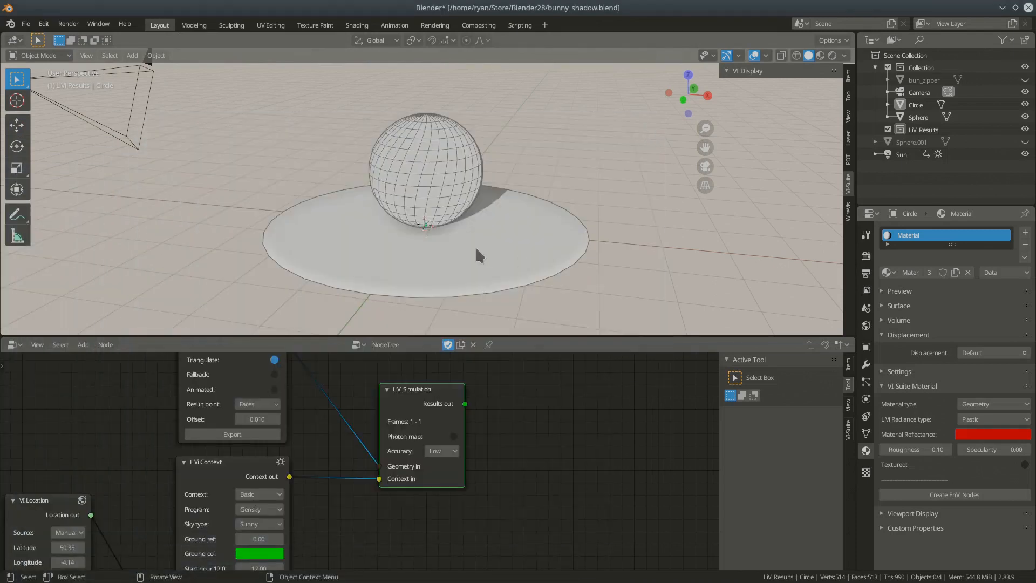
# - Set the circle's material reflectance to near white and the sphere's Suzy material reflectance to red
pyautogui.click(476, 251)
pyautogui.click(995, 433)
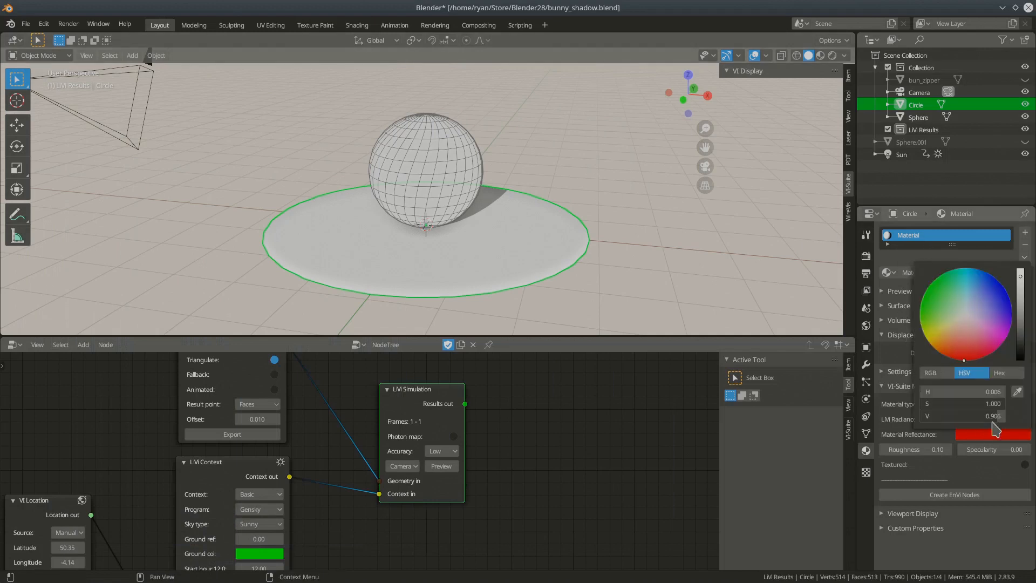
pyautogui.moveTo(971, 323); pyautogui.dragTo(967, 314)
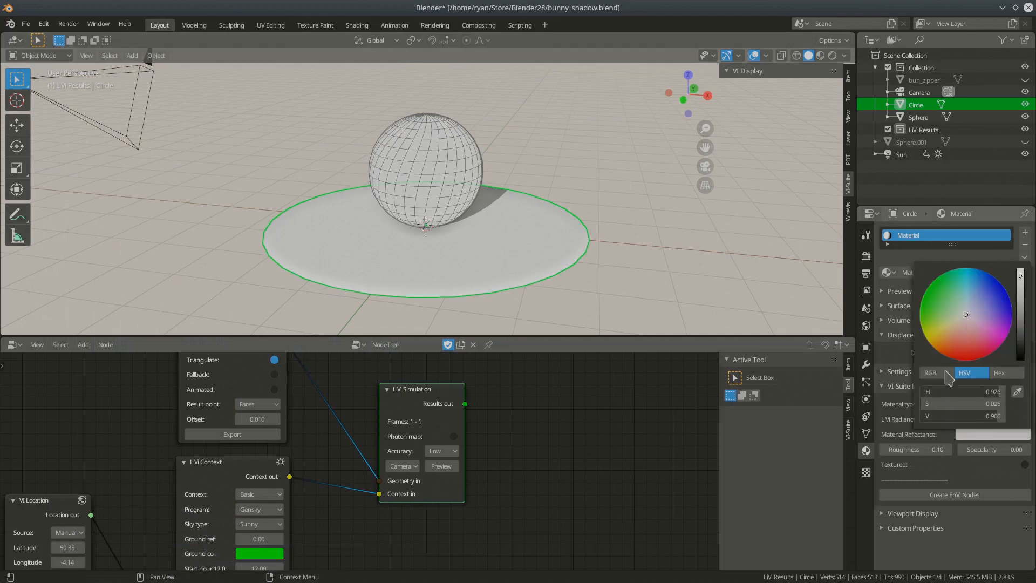
pyautogui.click(439, 160)
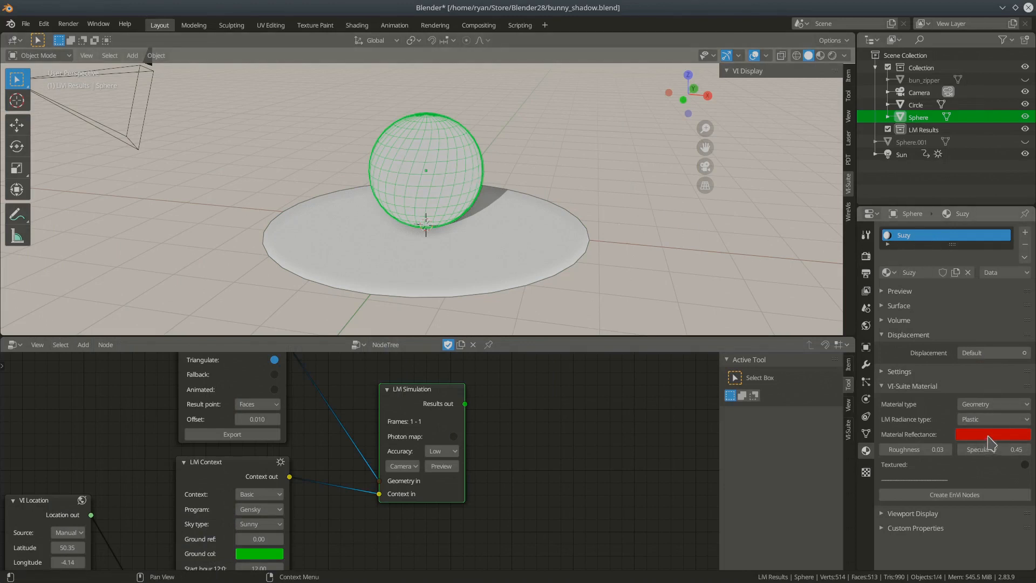
# - Re-export the geometry with the changed reflectances and open the camera preview in an enlarged window
pyautogui.click(246, 436)
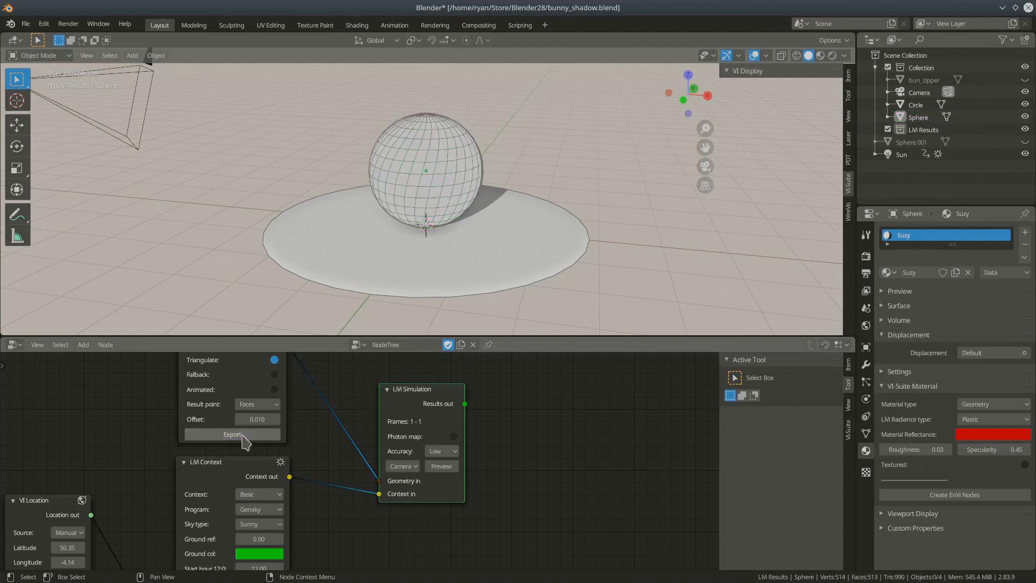
pyautogui.click(441, 465)
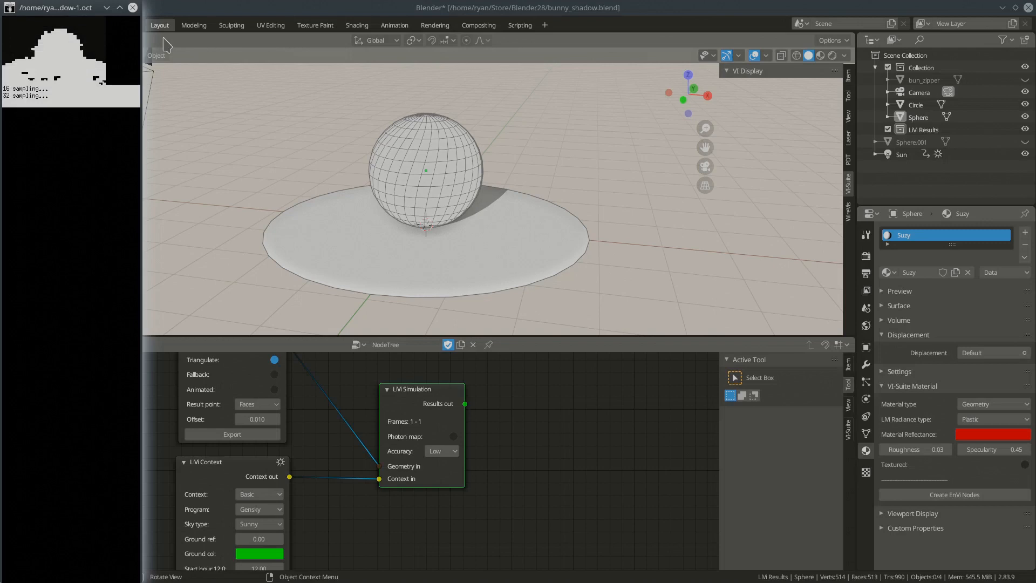
pyautogui.moveTo(143, 3); pyautogui.dragTo(593, 176)
pyautogui.moveTo(450, 185); pyautogui.dragTo(591, 141)
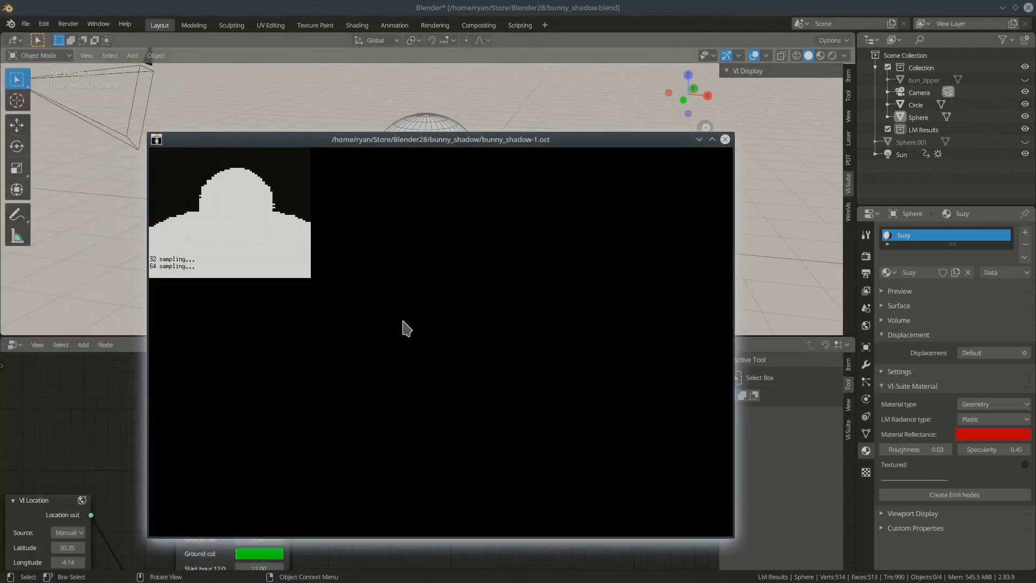
# - Set the preview's exposure from a point on the sphere, inspect the plastic rendering and close the preview
pyautogui.press('Return')
pyautogui.click(241, 211)
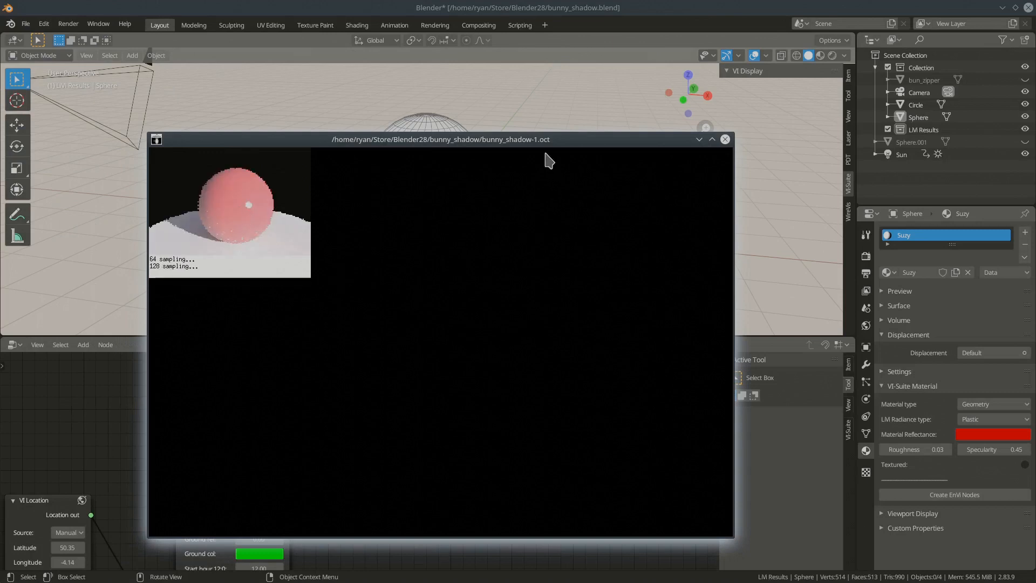
pyautogui.moveTo(541, 146); pyautogui.dragTo(635, 144)
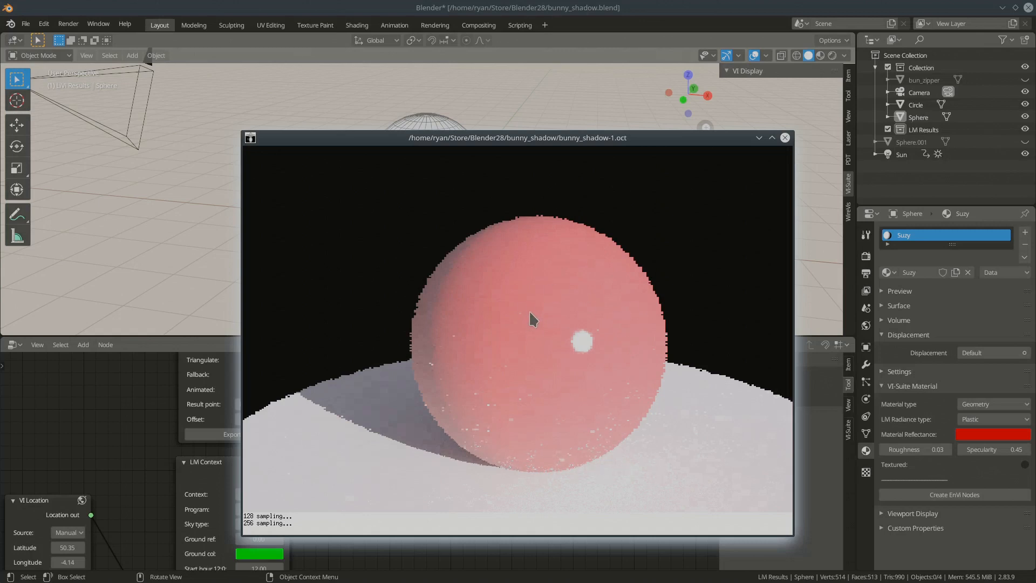
pyautogui.click(785, 139)
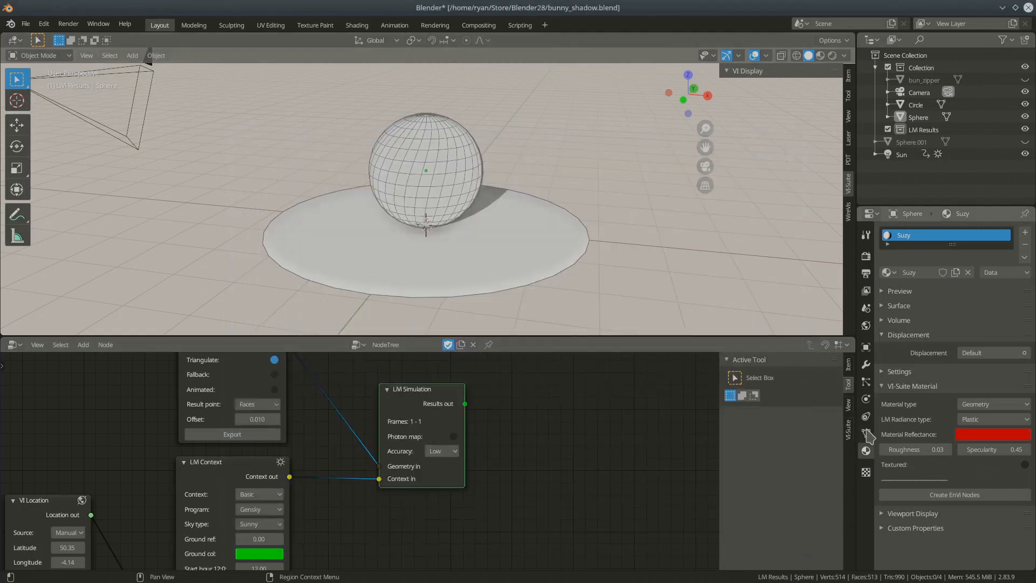
# - Set the Suzy material's LM Radiance type to Metal and preview the re-exported scene from the camera in an enlarged window
pyautogui.click(982, 420)
pyautogui.click(985, 325)
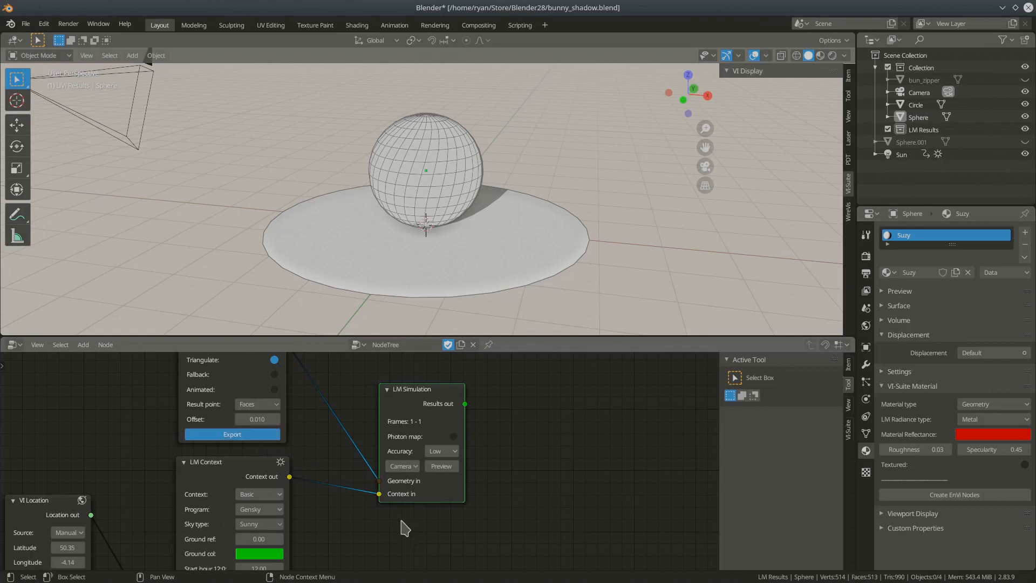
pyautogui.click(441, 466)
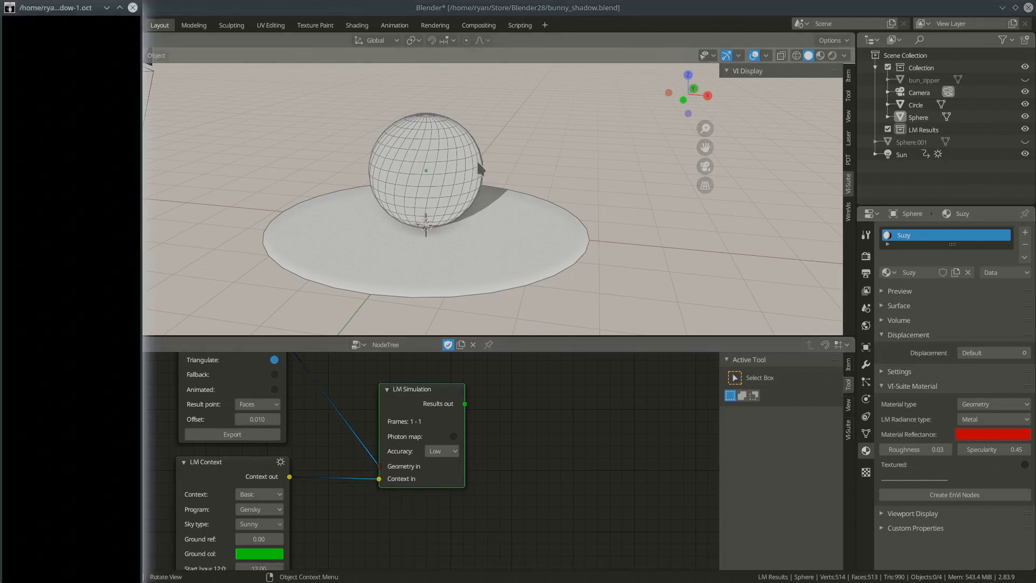
pyautogui.moveTo(142, 1); pyautogui.dragTo(553, 199)
pyautogui.moveTo(390, 214); pyautogui.dragTo(529, 118)
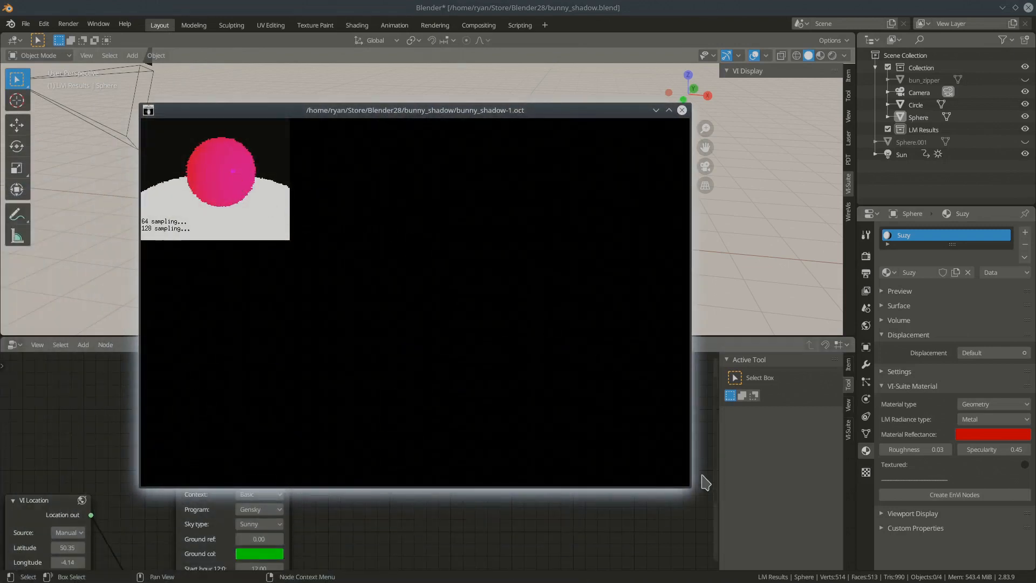
pyautogui.moveTo(690, 486); pyautogui.dragTo(638, 502)
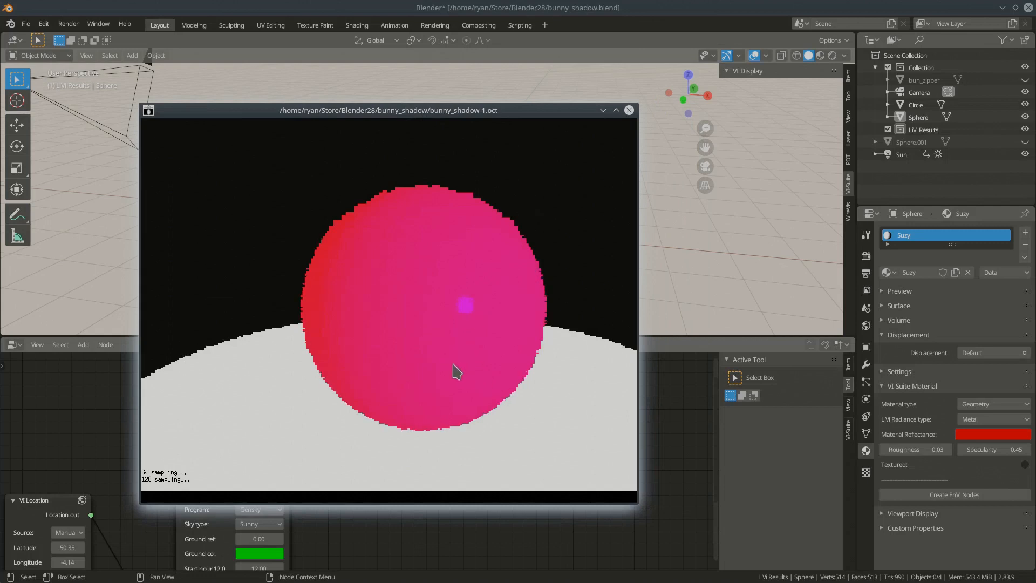
# - Adjust the preview's exposure, first from the sphere's bright highlight and again from its darker surface
pyautogui.press('Return')
pyautogui.click(465, 305)
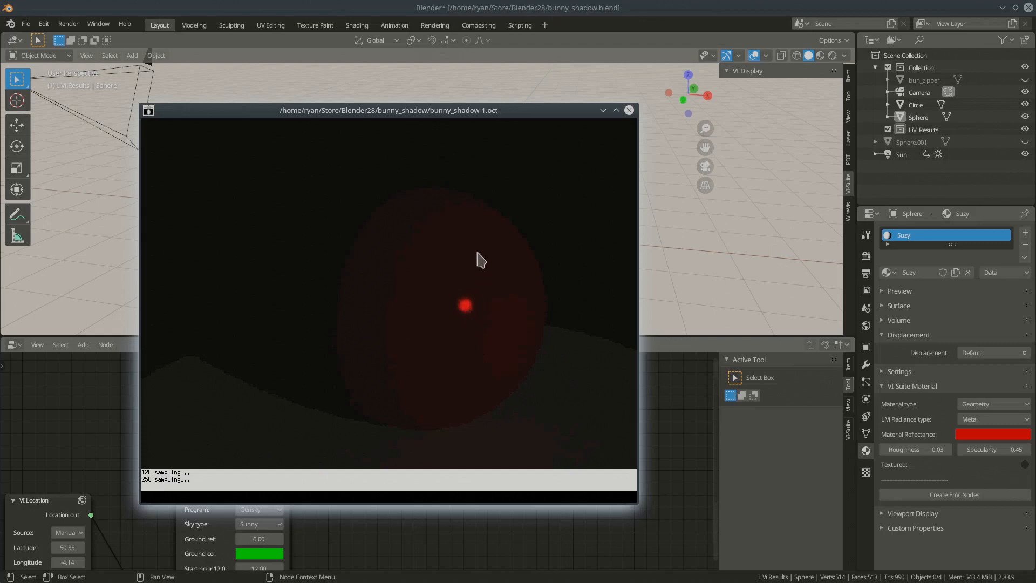
pyautogui.press('Return')
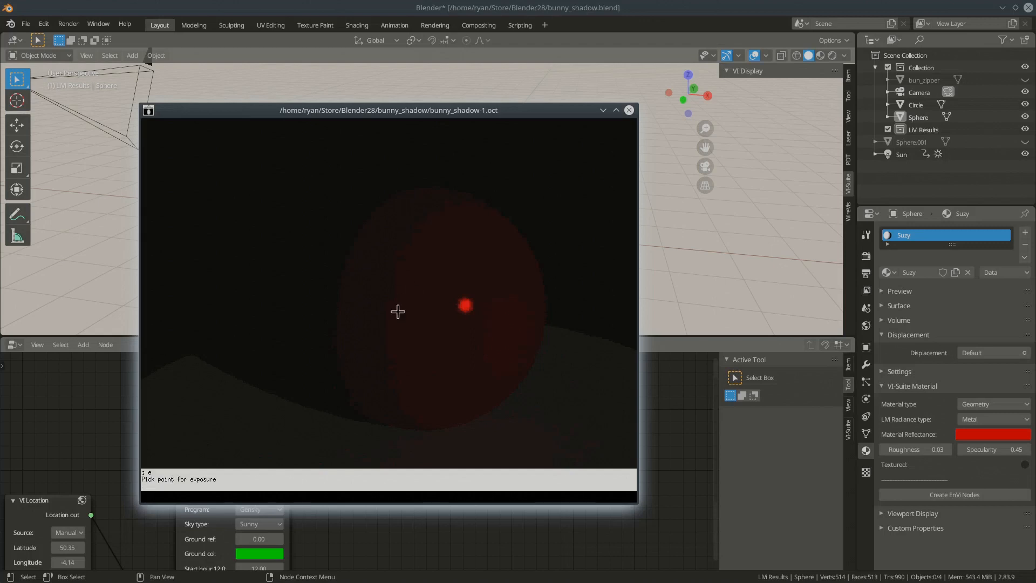
pyautogui.click(398, 310)
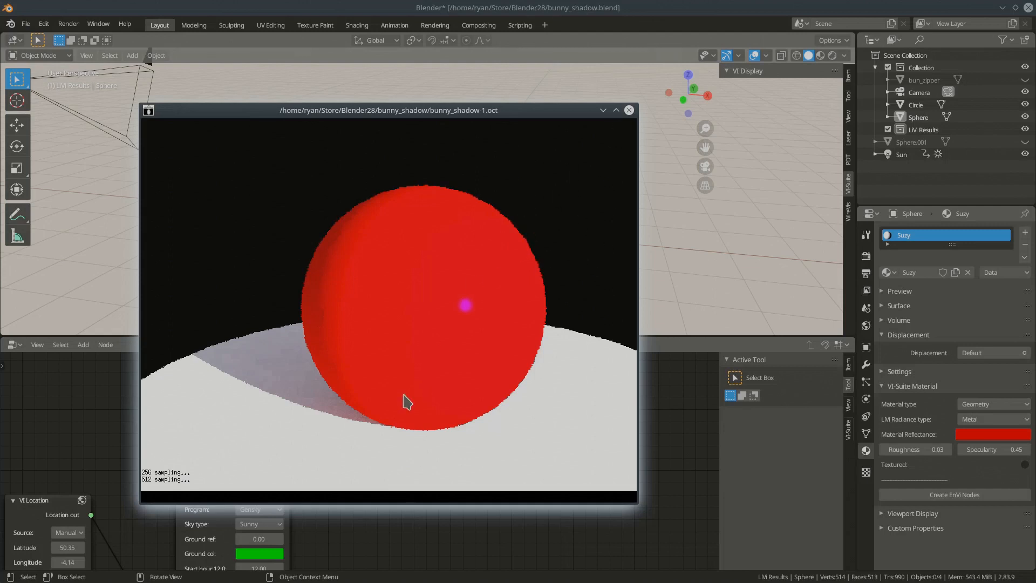
# - Bring the metal sphere's preview window back to the front, inspect it and close it
pyautogui.click(974, 419)
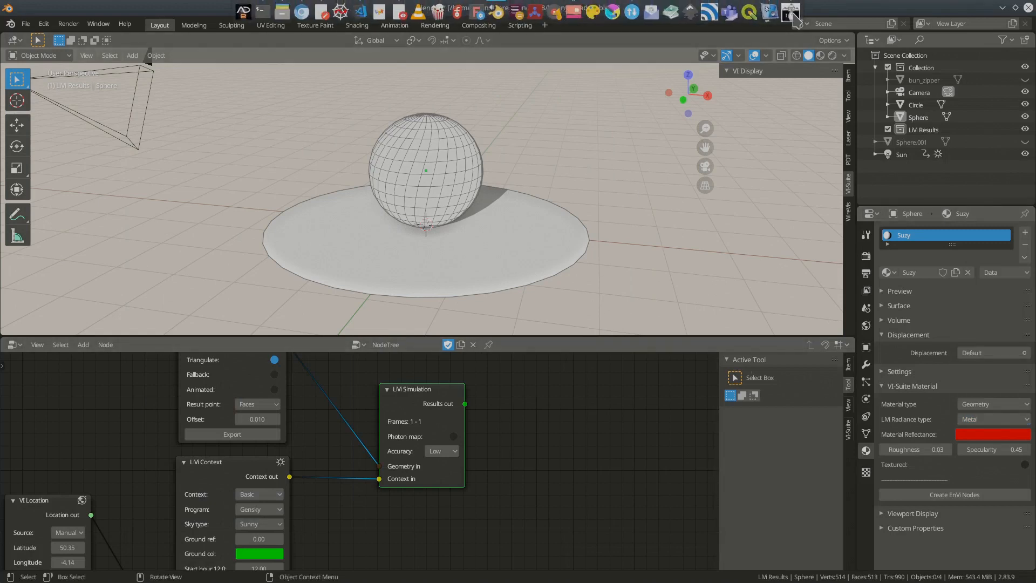
pyautogui.click(733, 6)
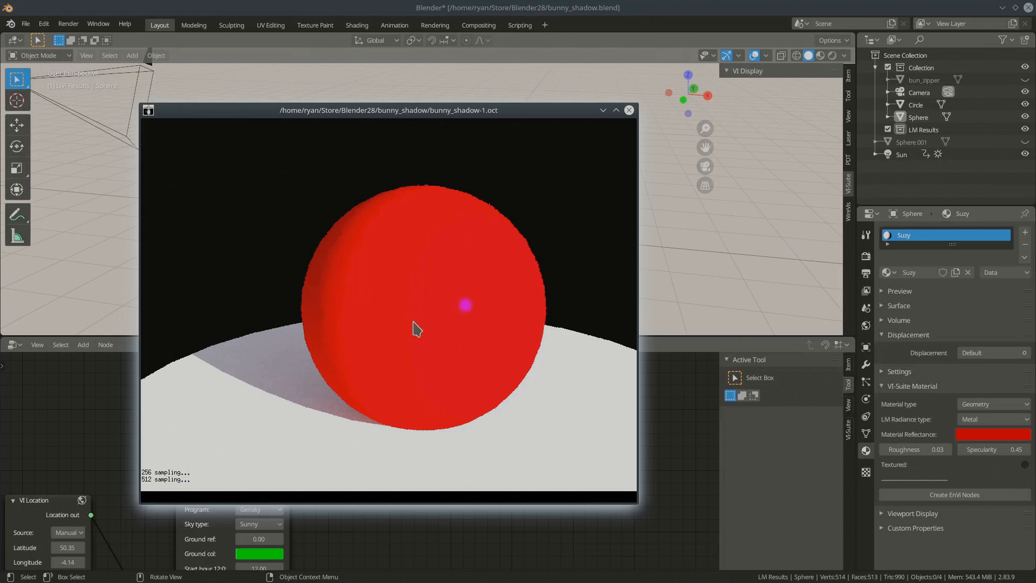
pyautogui.click(629, 110)
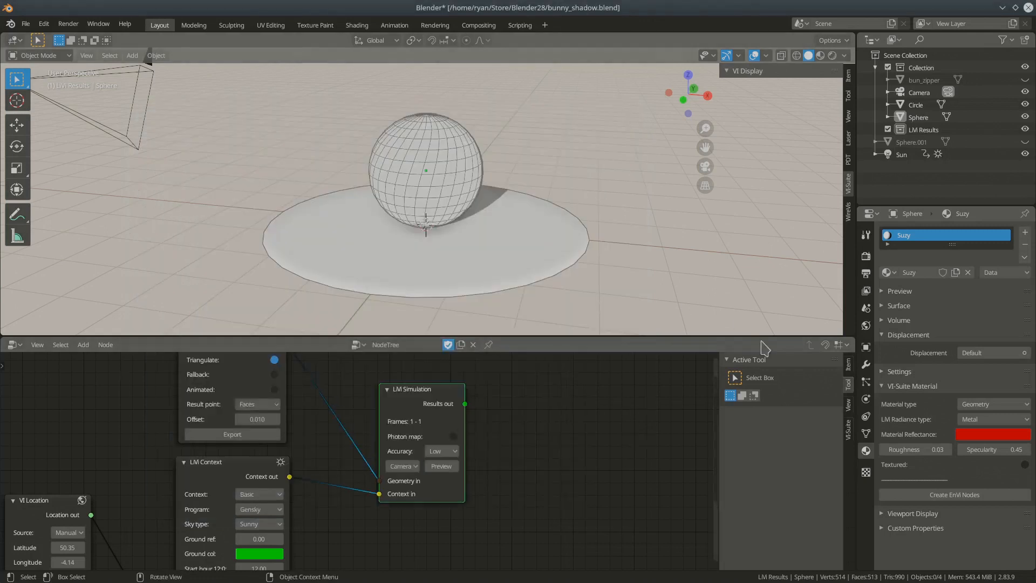
# - Open the LM Radiance type choices for the sphere's Suzy material
pyautogui.click(975, 424)
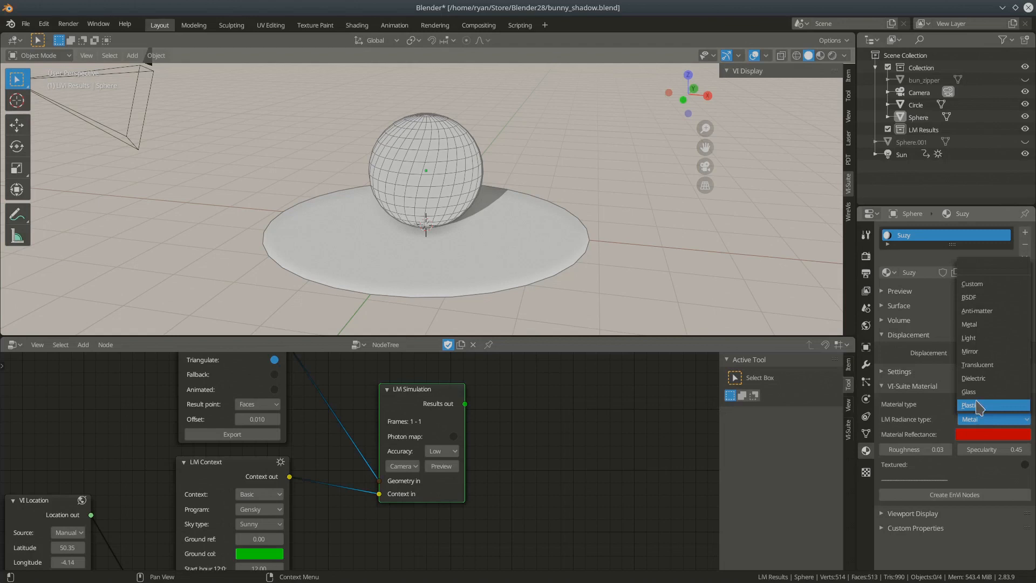
# - Set the Suzy material's LM Radiance type to Glass, then render and inspect the camera preview from the LM Simulation node
pyautogui.click(971, 393)
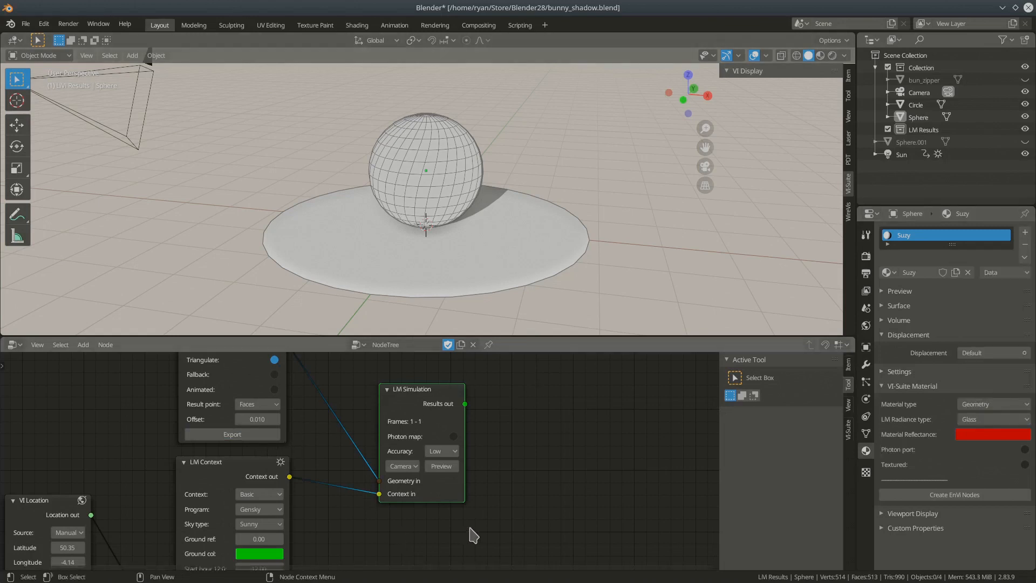
pyautogui.click(442, 468)
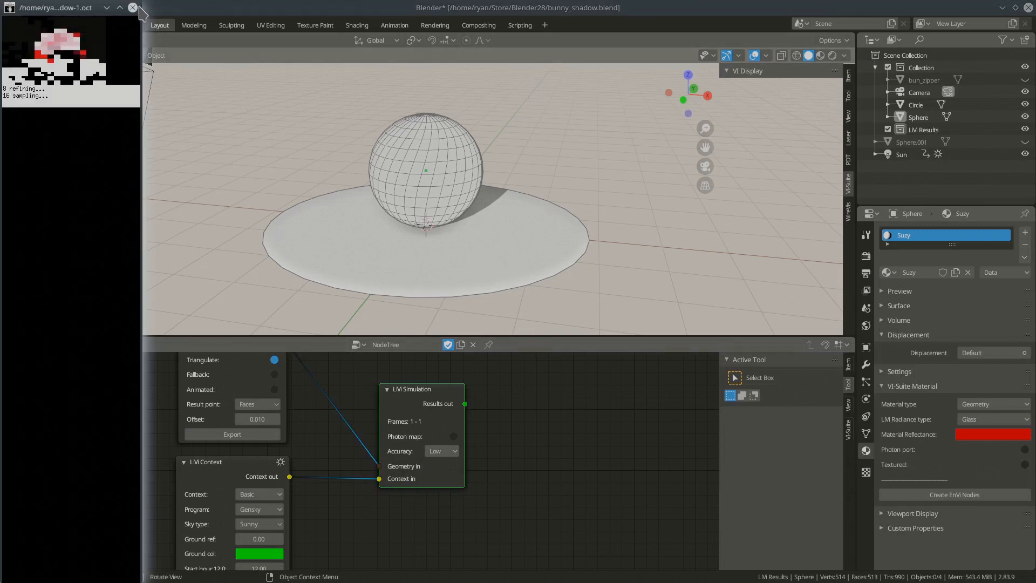
pyautogui.moveTo(141, 5); pyautogui.dragTo(535, 151)
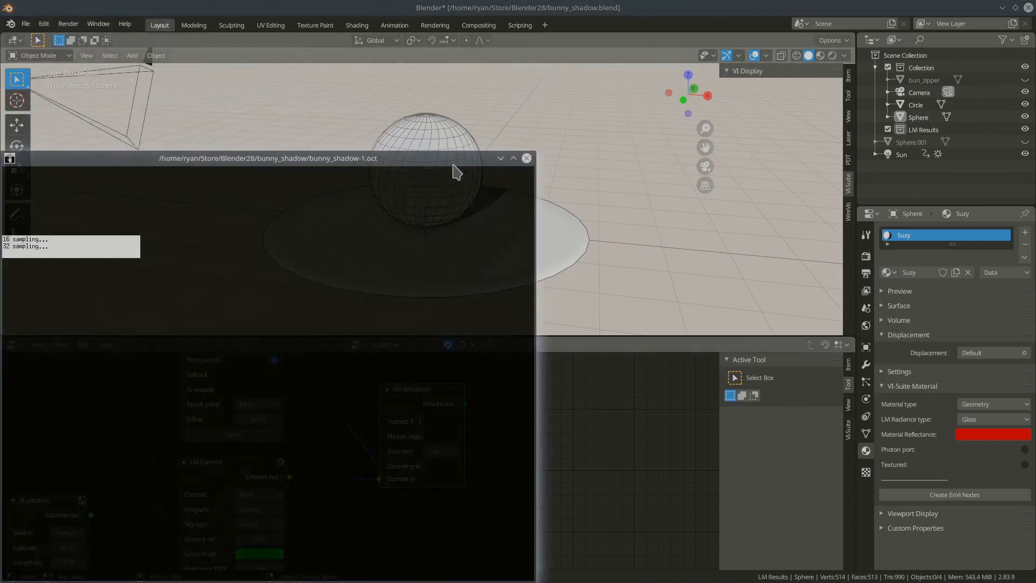
pyautogui.moveTo(406, 160); pyautogui.dragTo(589, 136)
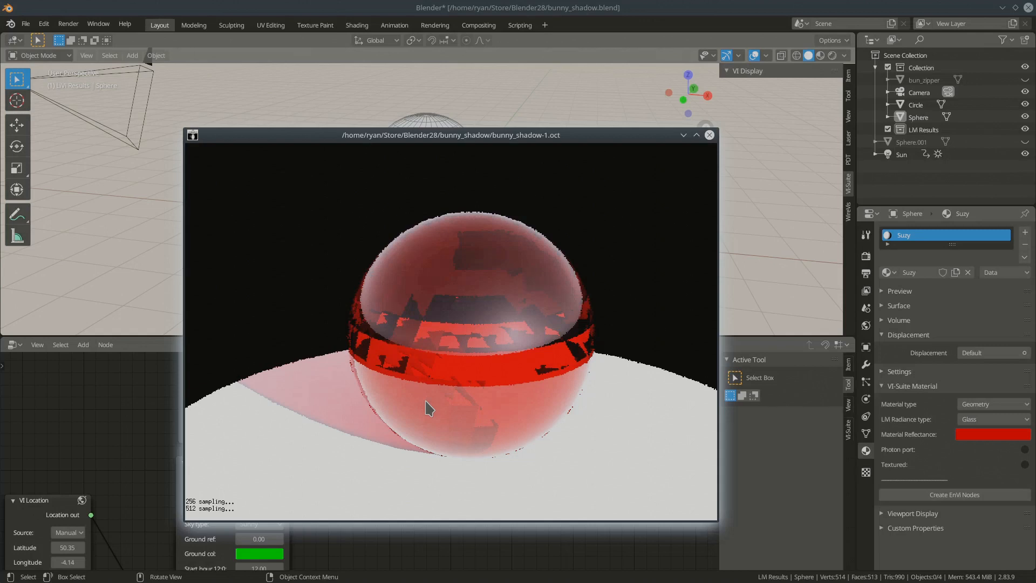
pyautogui.click(710, 135)
# - Change the Suzy material's LM Radiance type to Mirror and view the sphere in a resized camera preview
pyautogui.click(965, 420)
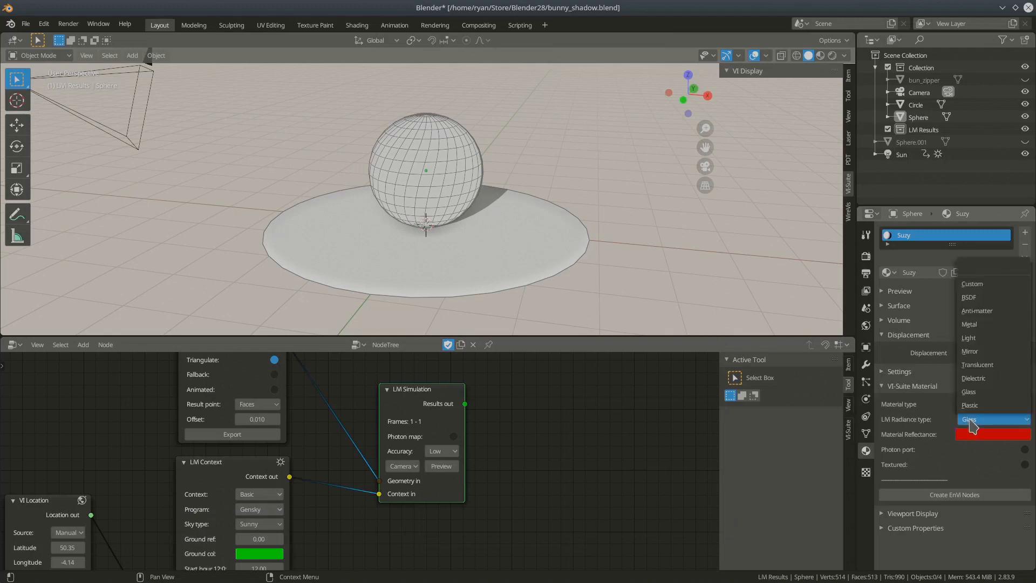
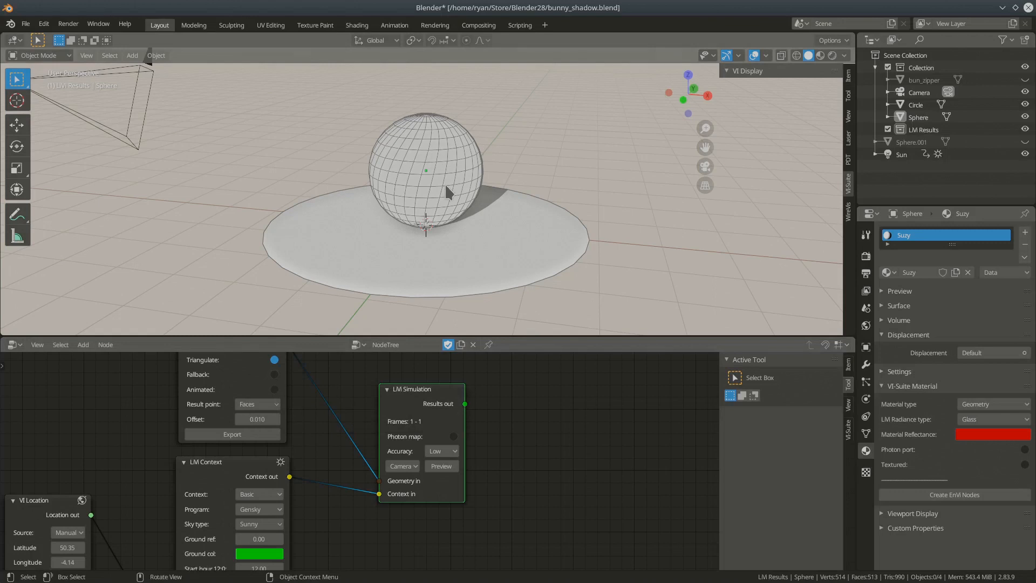
pyautogui.click(996, 421)
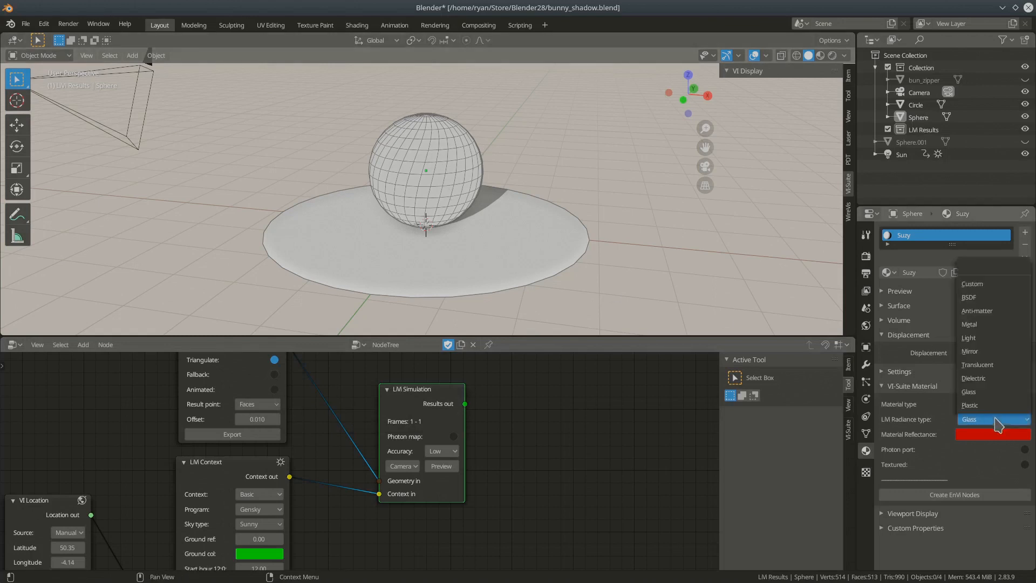
pyautogui.click(987, 352)
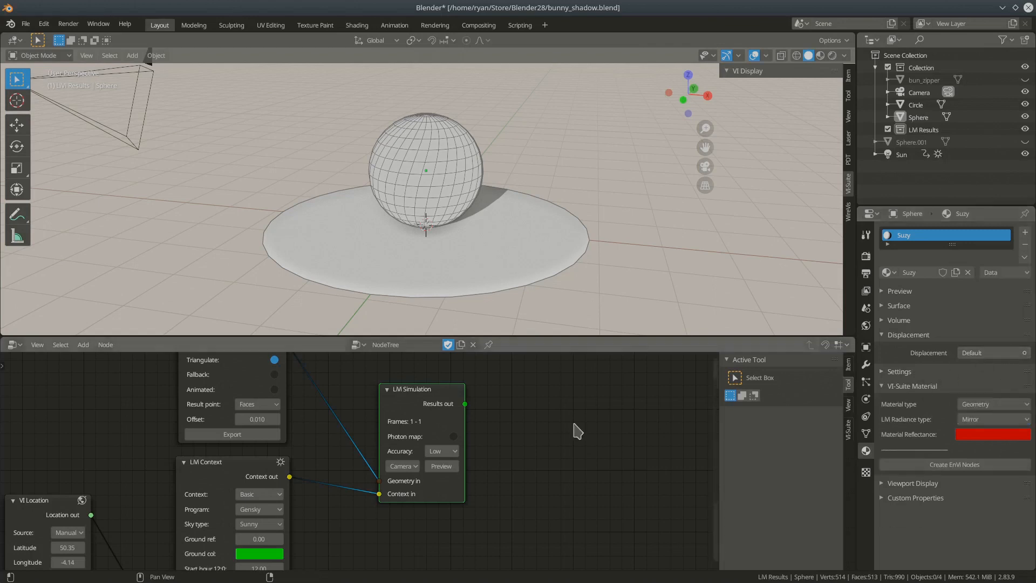
pyautogui.click(448, 466)
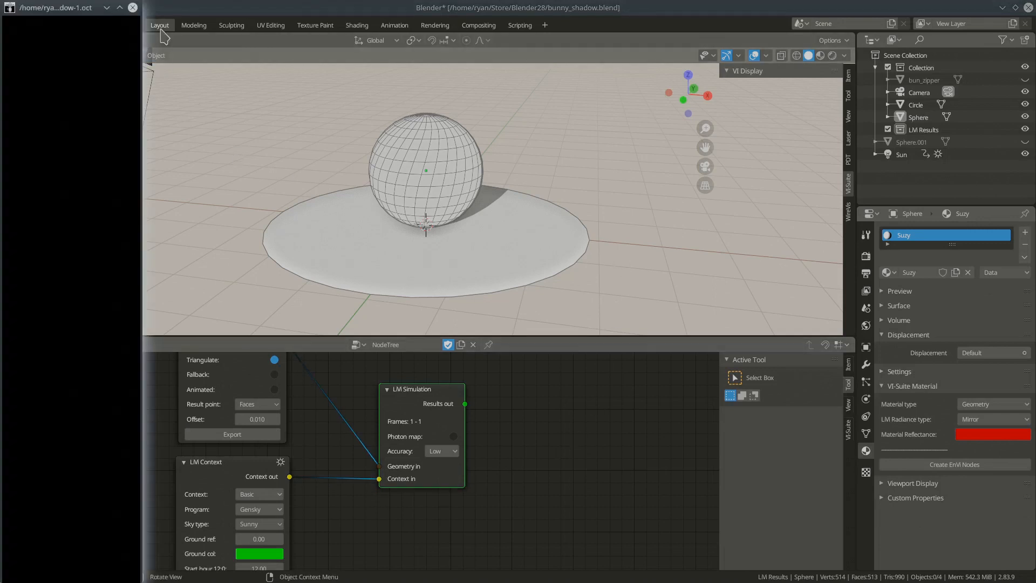
pyautogui.moveTo(144, 8); pyautogui.dragTo(594, 138)
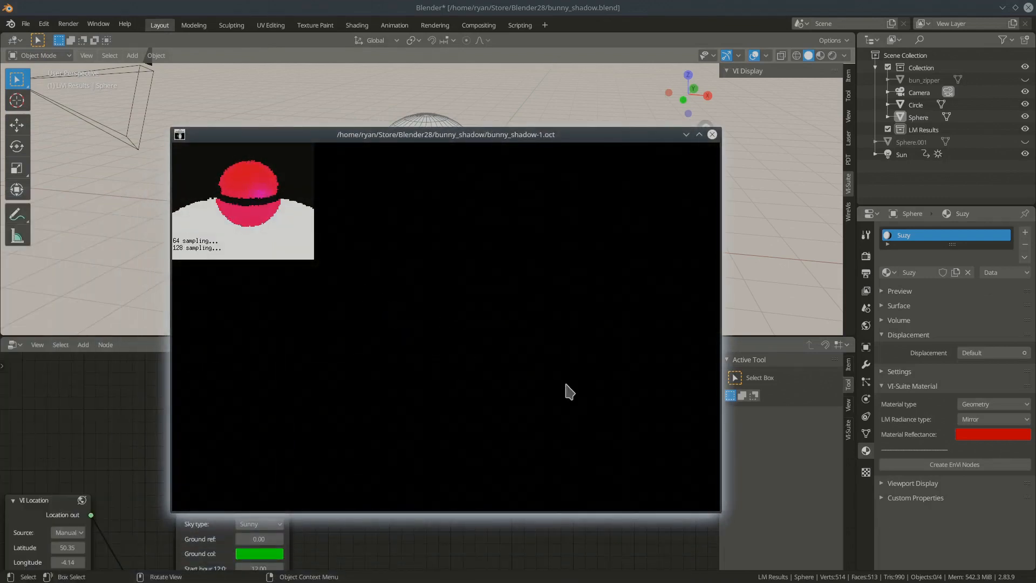
pyautogui.moveTo(721, 507); pyautogui.dragTo(627, 478)
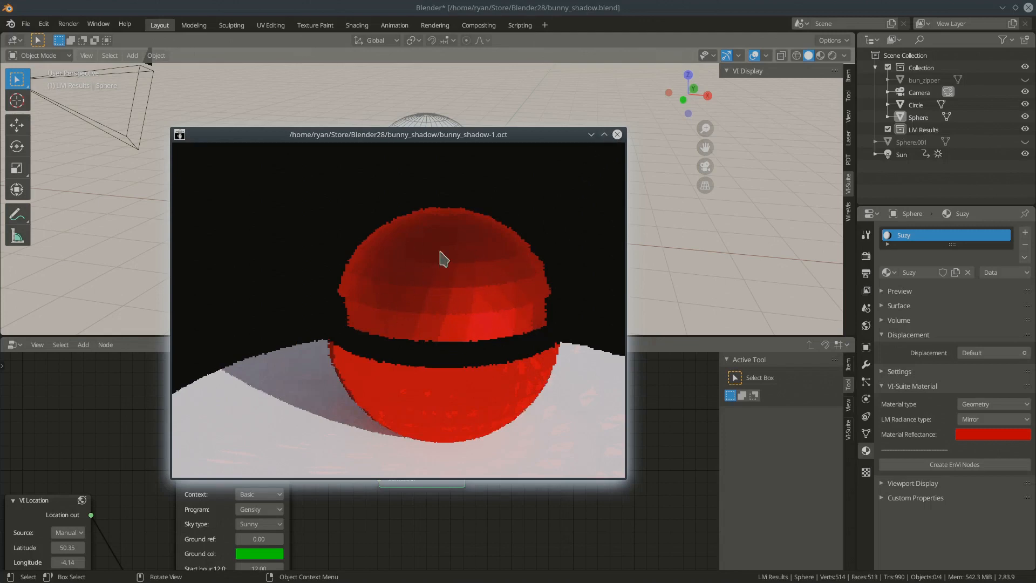
pyautogui.click(618, 136)
# - Assign the Anti-matter LM Radiance type to the Suzy material and check the scene in the camera preview
pyautogui.click(987, 423)
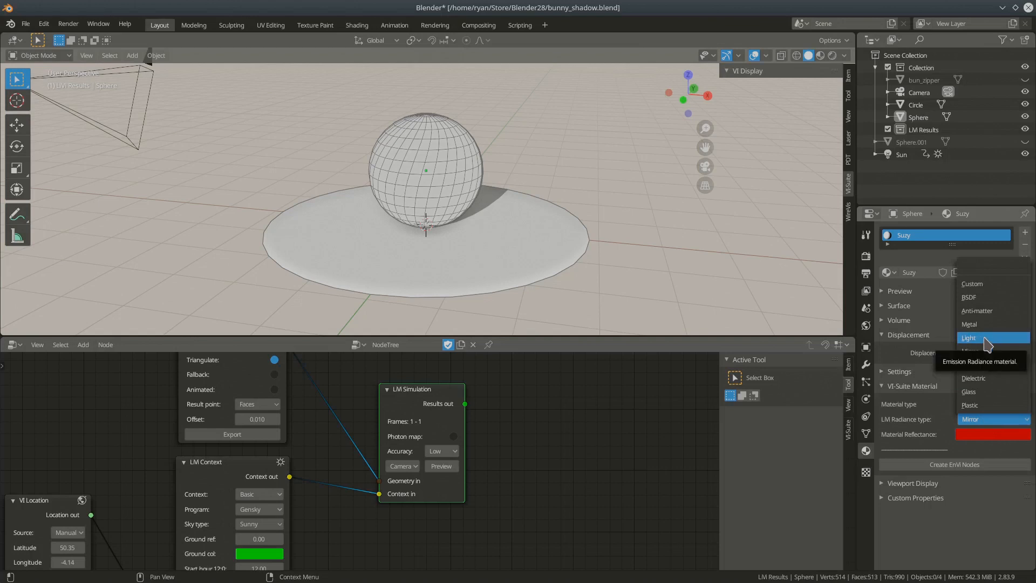
pyautogui.click(983, 311)
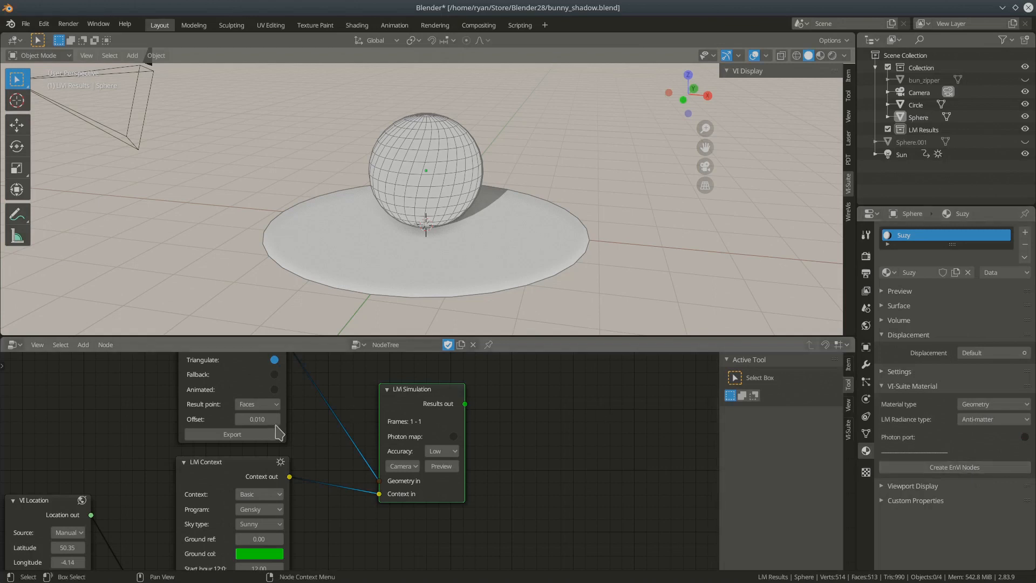
pyautogui.click(442, 467)
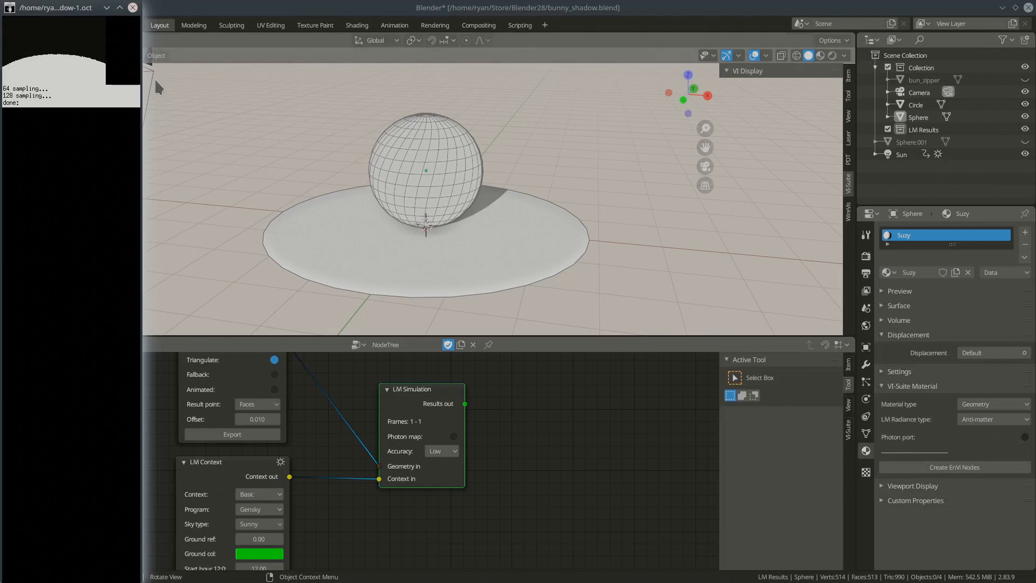
pyautogui.click(133, 8)
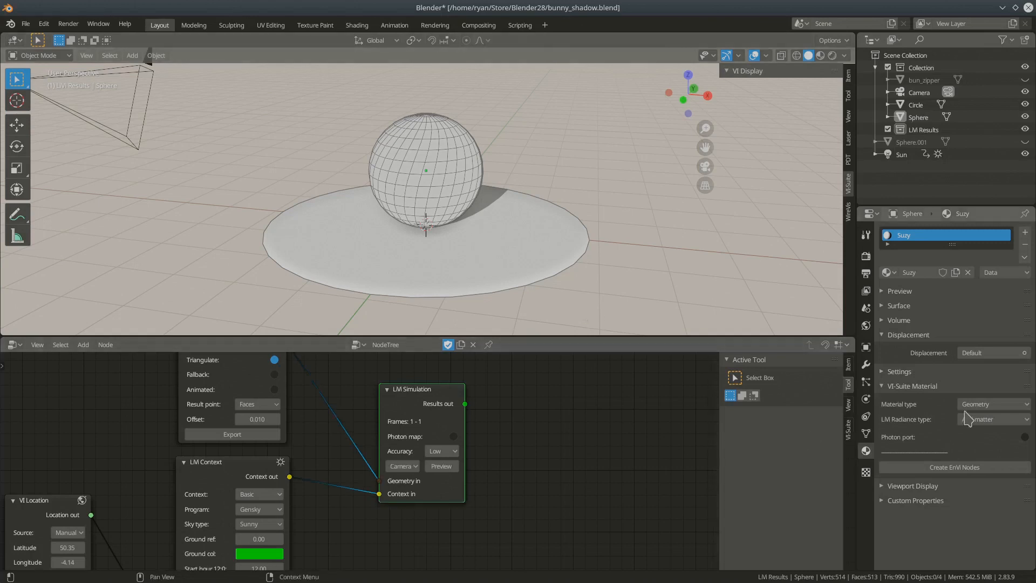
# - Switch the Suzy material's VI-Suite material type to Light sensor and restore it to Geometry
pyautogui.click(993, 404)
pyautogui.click(980, 433)
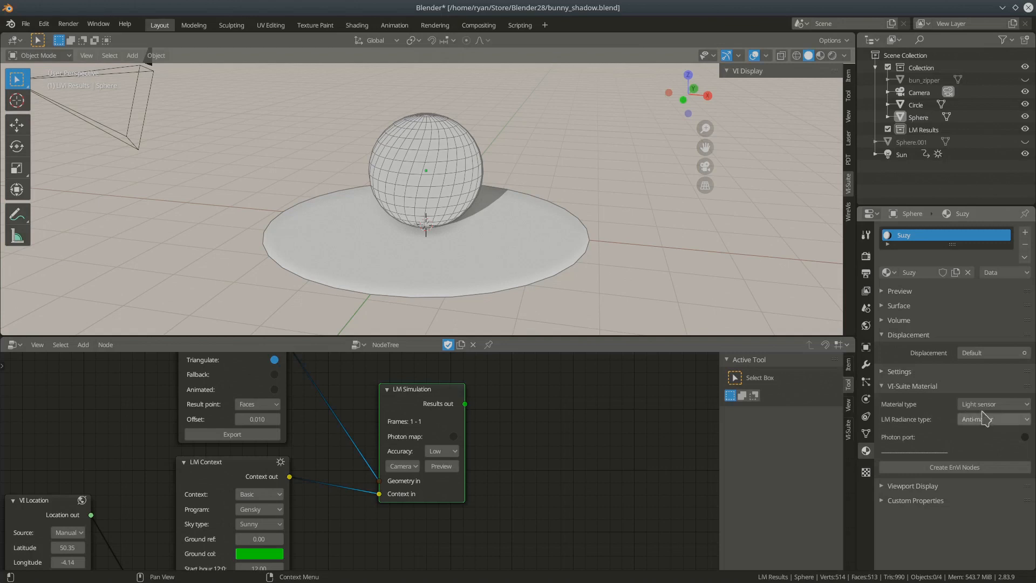
pyautogui.click(987, 405)
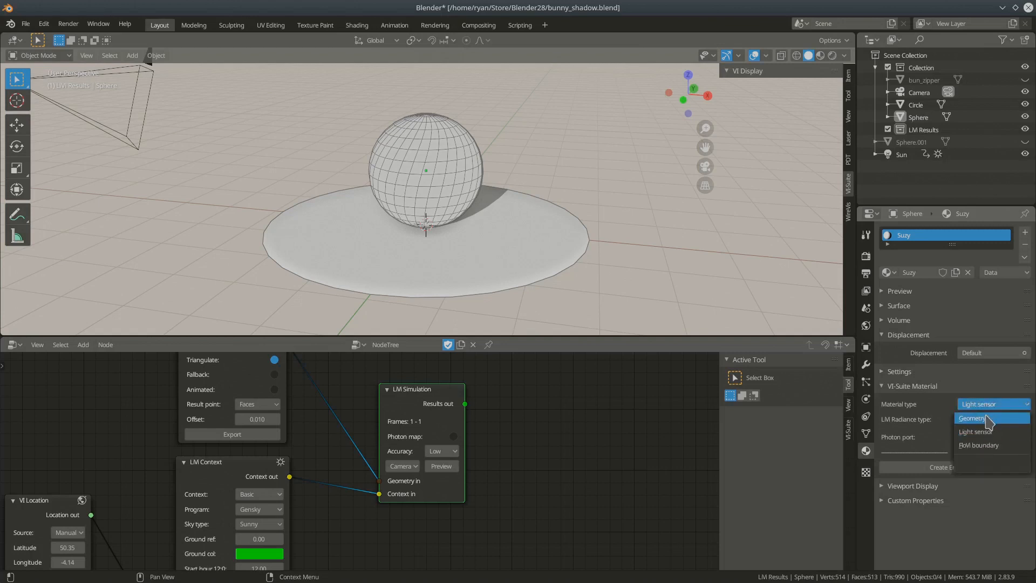
pyautogui.click(984, 419)
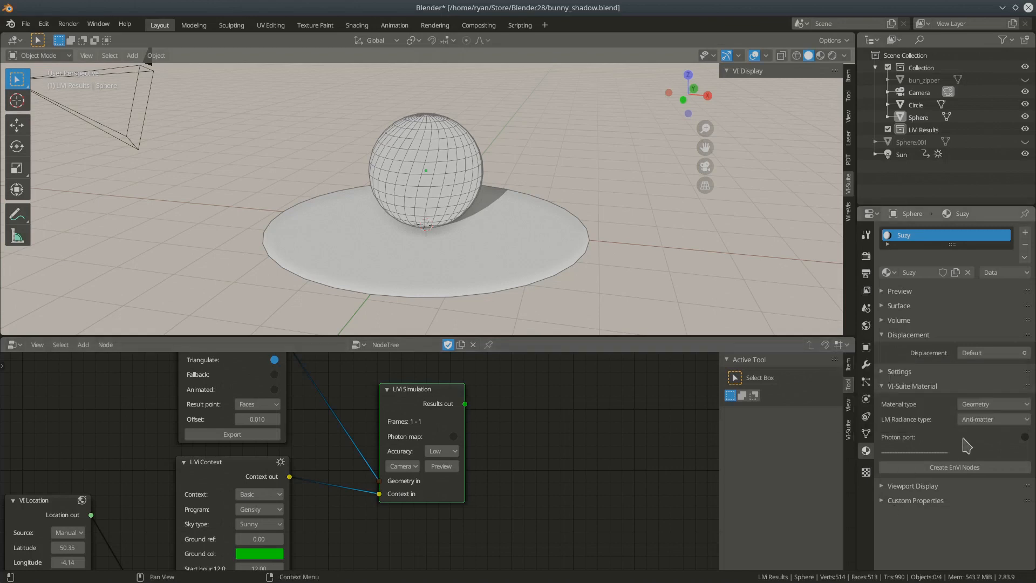
# - Set the Suzy material's LM Radiance type to Custom with Text as its definition file
pyautogui.click(998, 420)
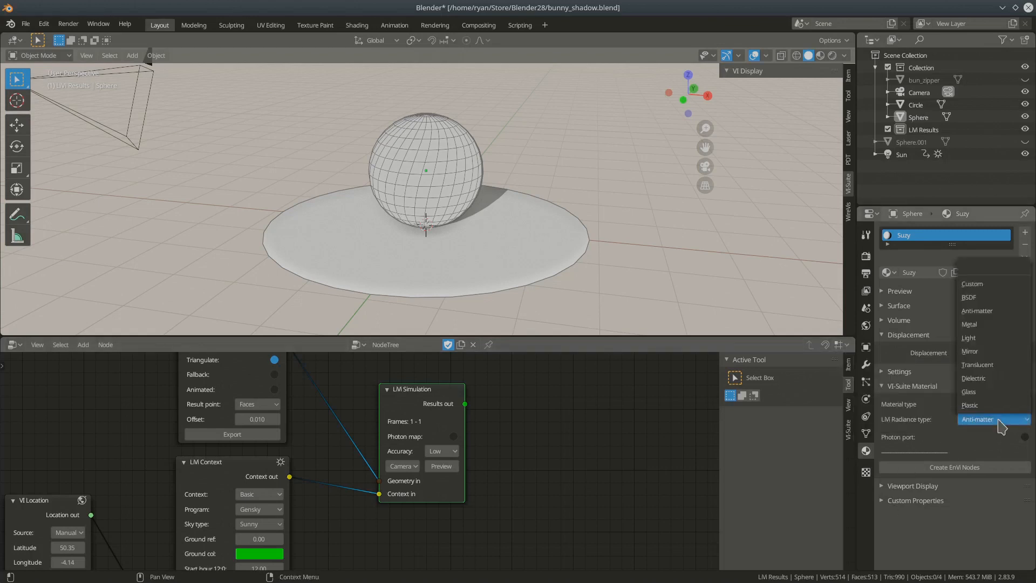
pyautogui.click(975, 285)
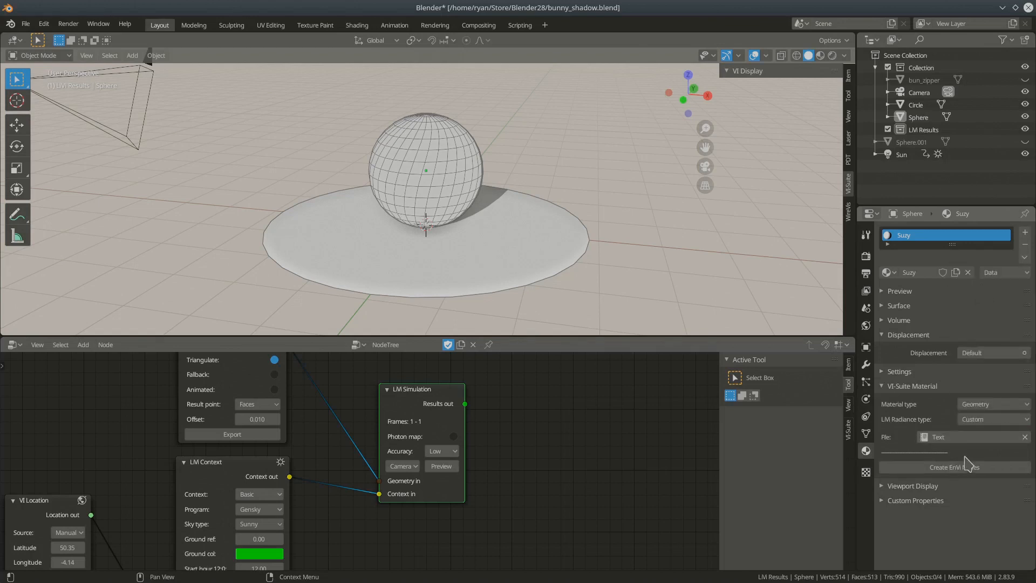
pyautogui.click(930, 437)
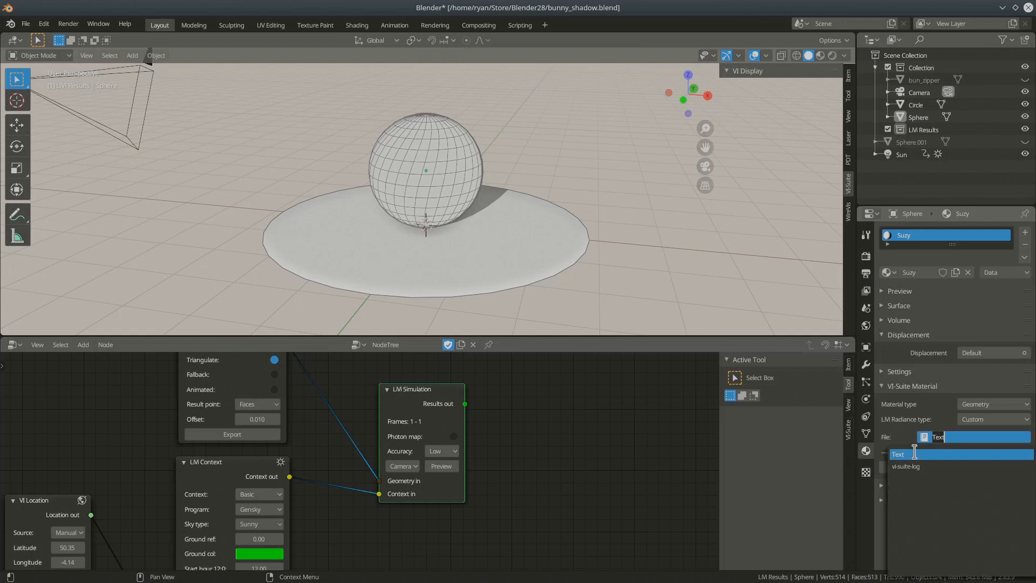
pyautogui.click(916, 454)
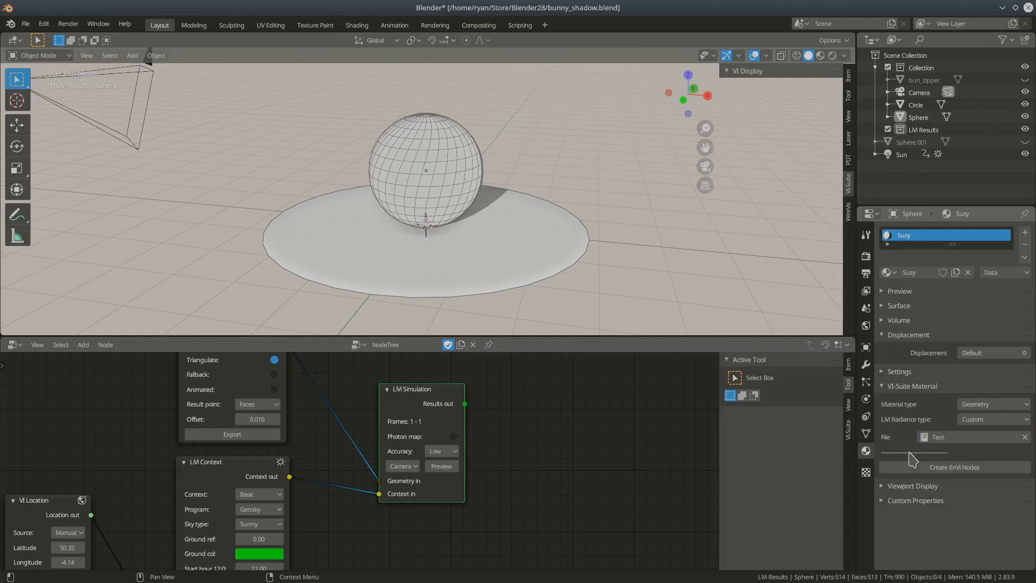
# - Show the Text data-block in a Text Editor in place of the node tree to examine the custom Radiance definition
pyautogui.click(14, 344)
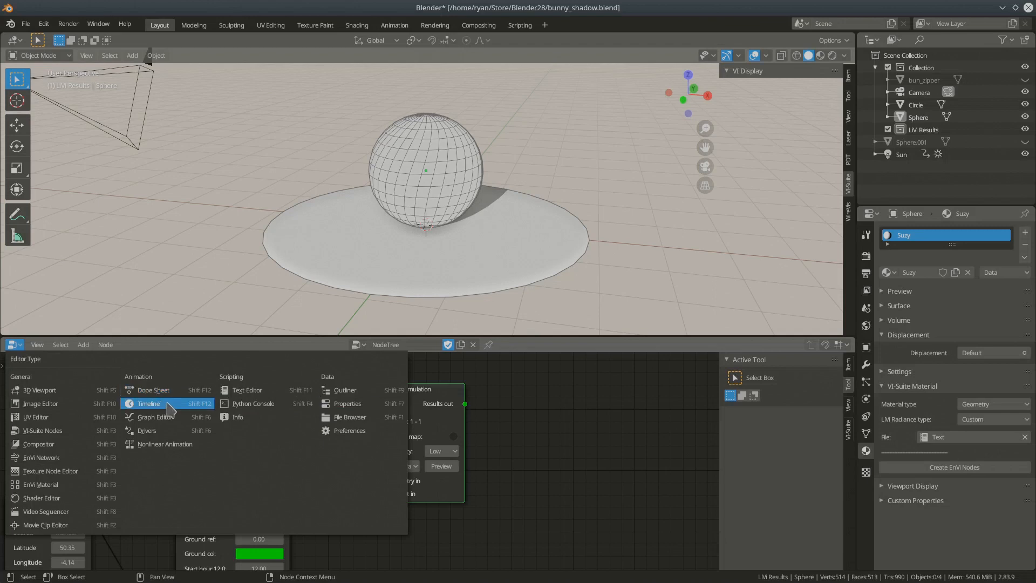
pyautogui.click(244, 390)
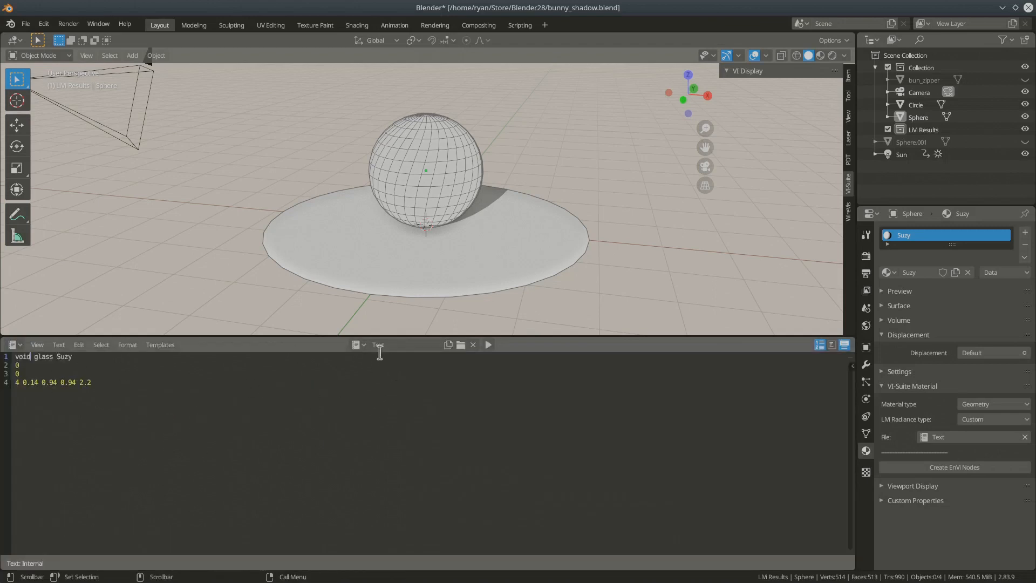
pyautogui.click(358, 345)
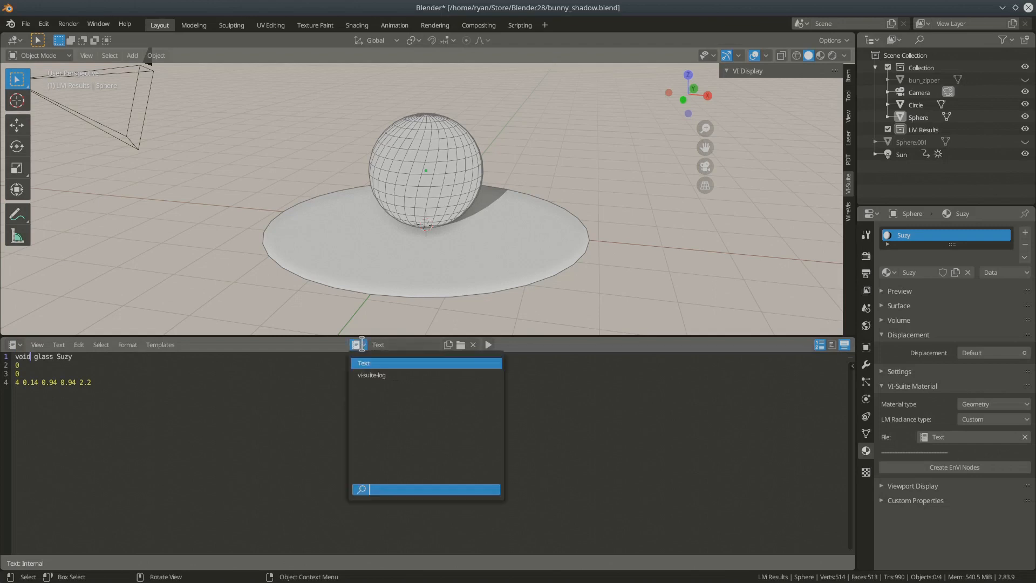
pyautogui.click(368, 363)
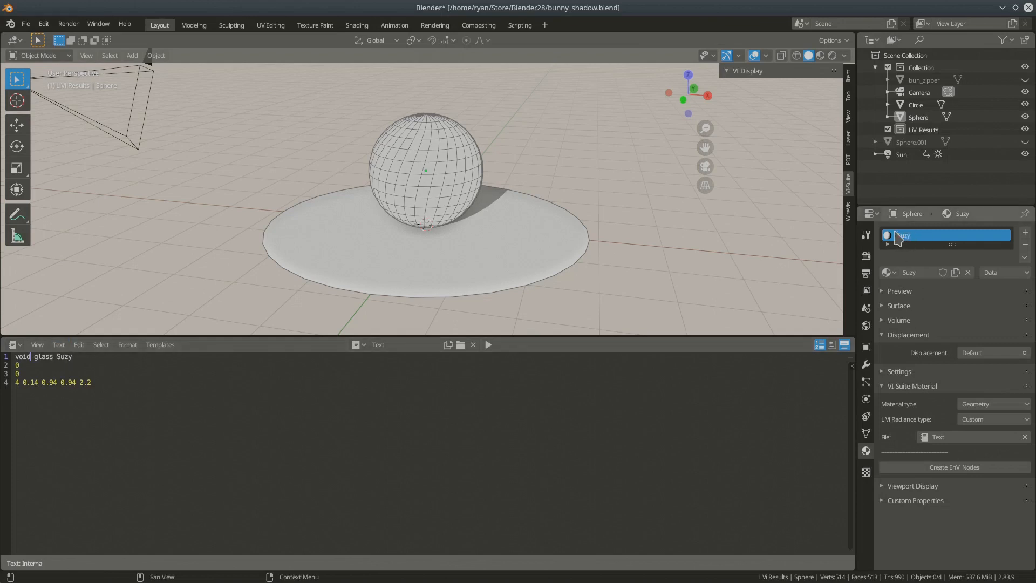
# - Return to the VI-Suite Nodes editor, export the geometry, and open a repositioned, resized camera preview of the custom material
pyautogui.click(14, 344)
pyautogui.click(42, 430)
pyautogui.click(237, 435)
pyautogui.click(450, 468)
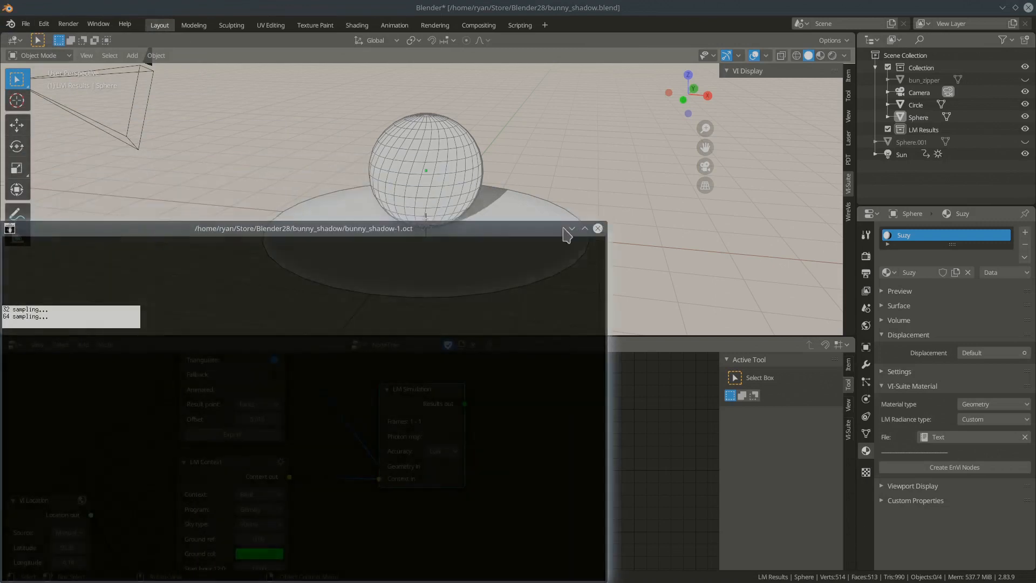
pyautogui.moveTo(441, 233); pyautogui.dragTo(553, 176)
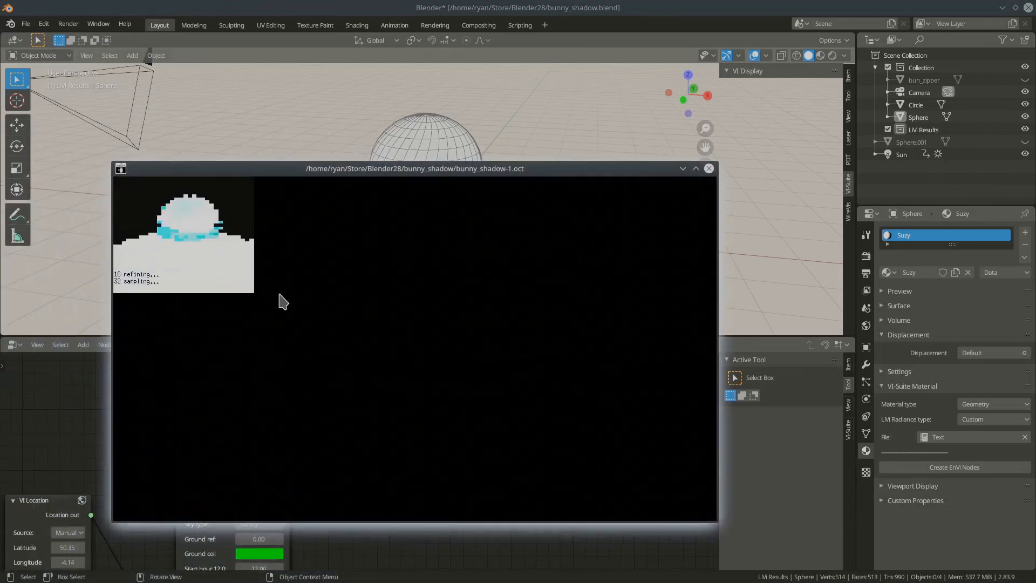
pyautogui.moveTo(720, 519); pyautogui.dragTo(646, 532)
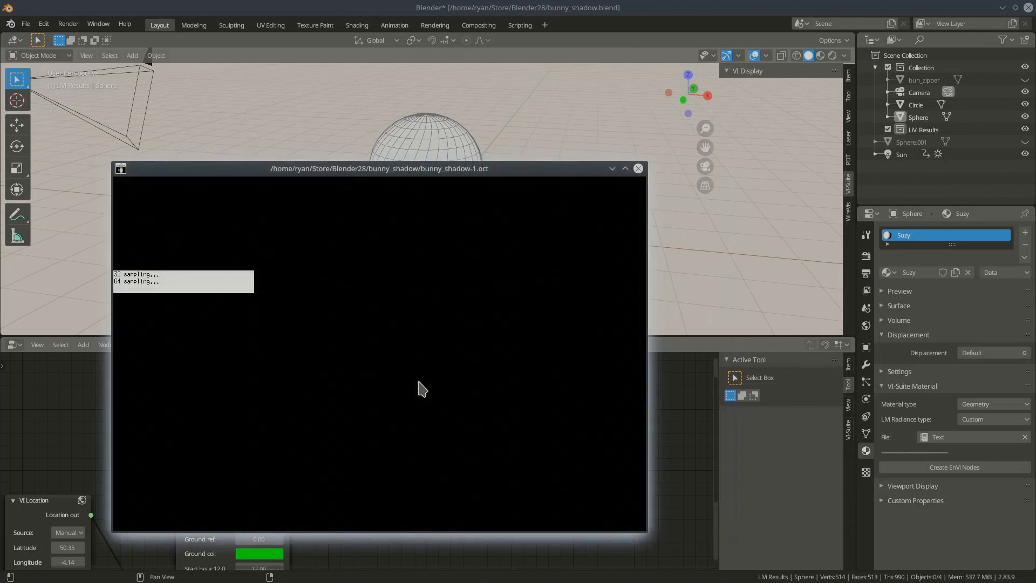
# - Run the preview's exposure command (e) using a point on the sphere, inspect the render and close the preview window
pyautogui.write('e')
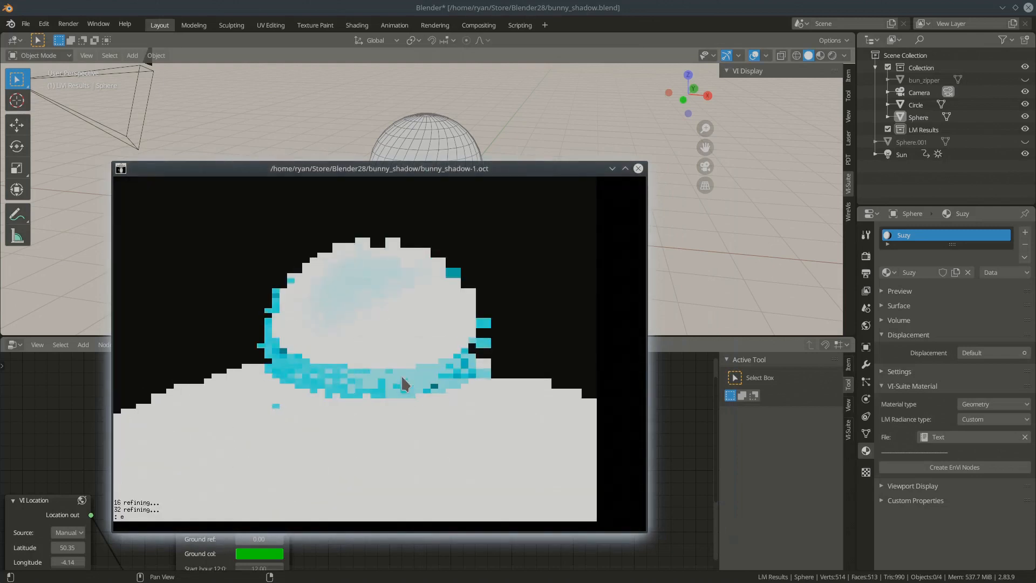
pyautogui.press('Return')
pyautogui.click(421, 361)
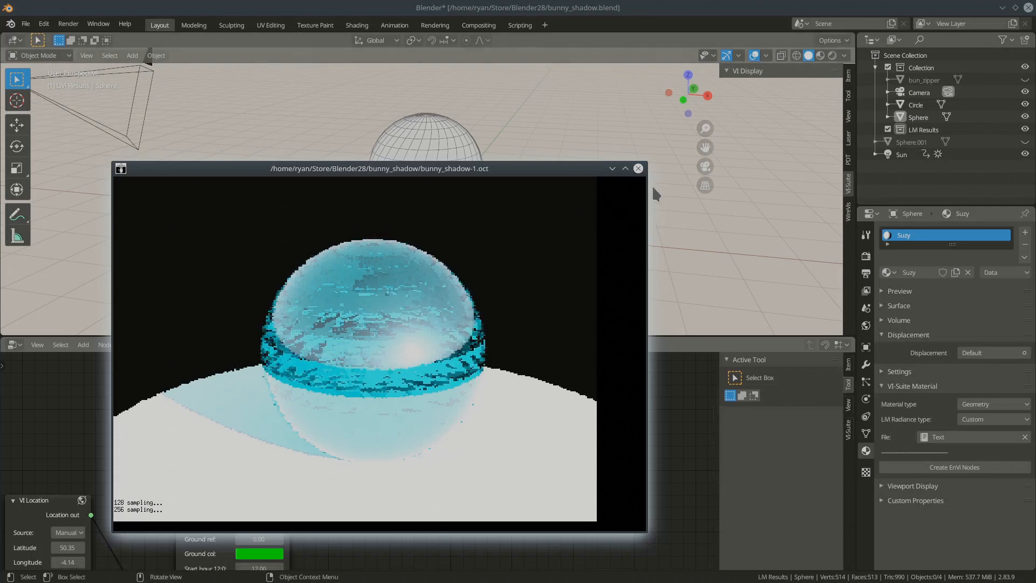
pyautogui.click(639, 169)
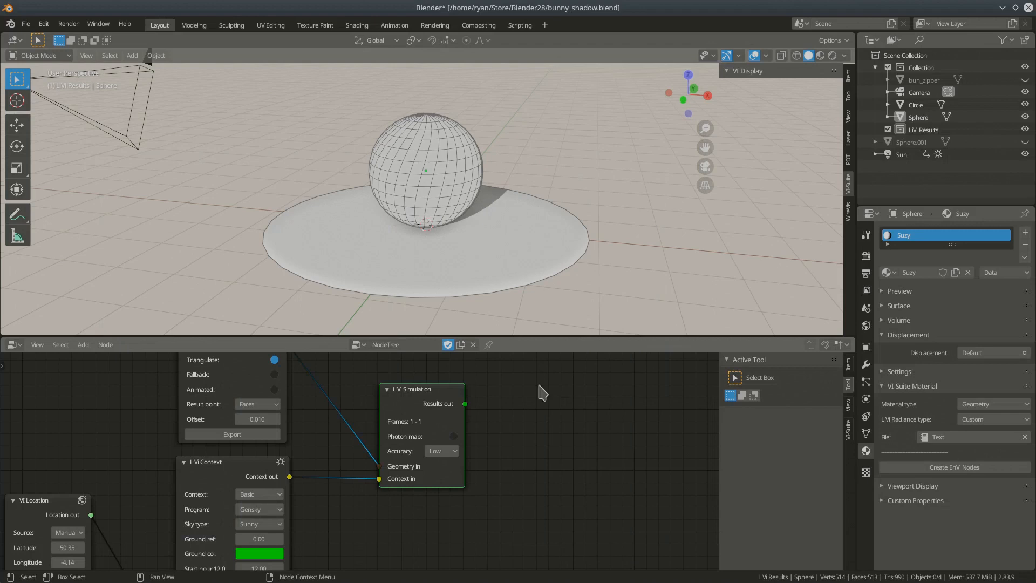
# - Set the Suzy material's LM Radiance type to Plastic, leaving the material type as Geometry
pyautogui.click(980, 409)
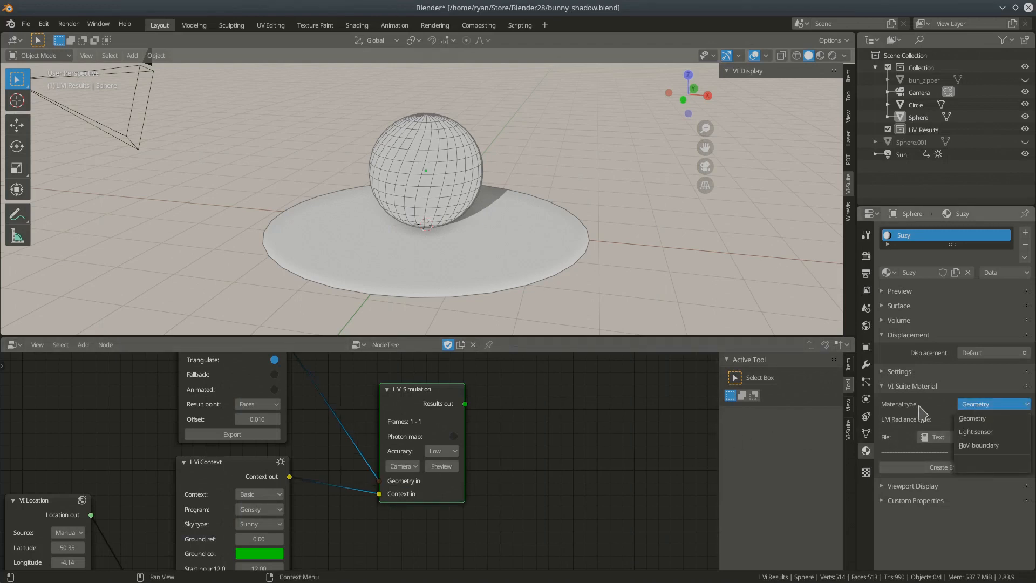
pyautogui.click(971, 420)
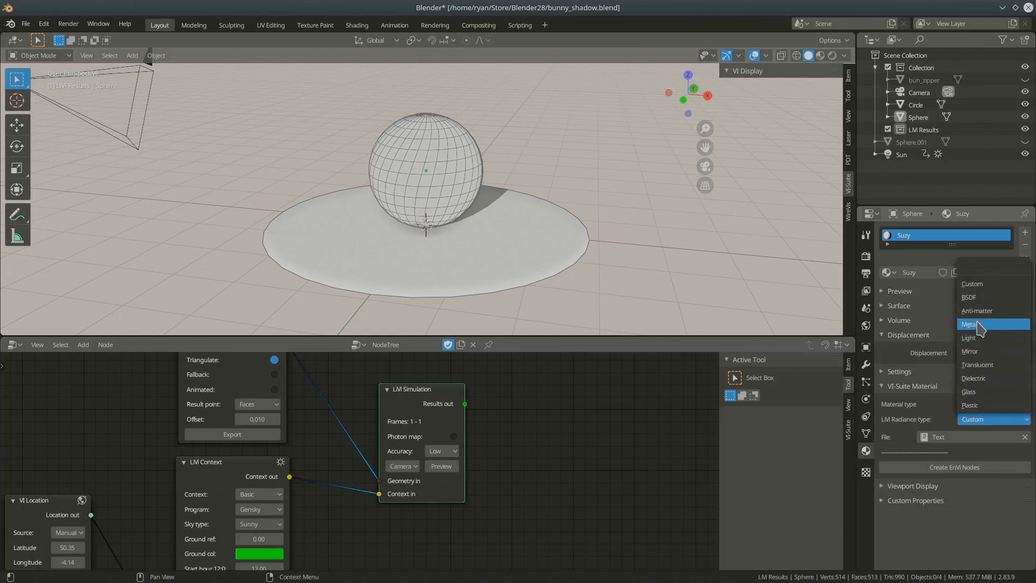
pyautogui.click(980, 405)
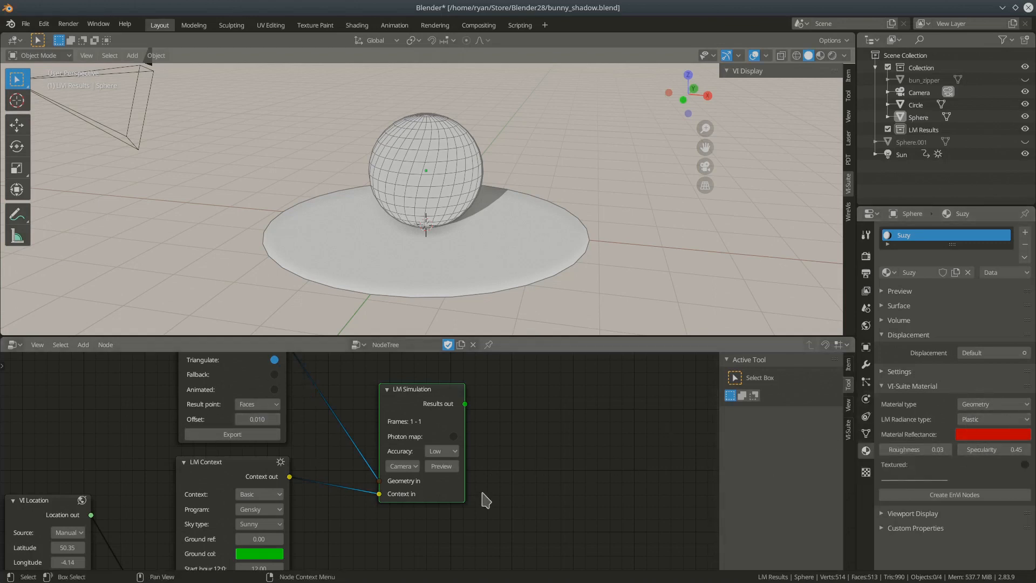
# - Examine the LiVi Context node's Context, Program and Sky type options, keeping Sunny selected, and view the scene from the opposite side
pyautogui.moveTo(386, 543); pyautogui.dragTo(457, 449, button='middle')
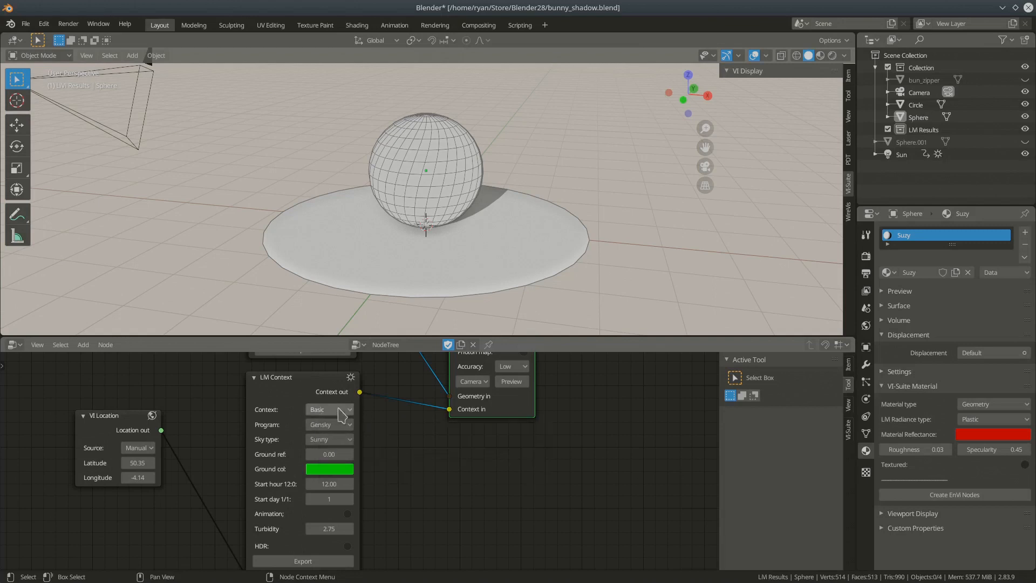
pyautogui.click(342, 414)
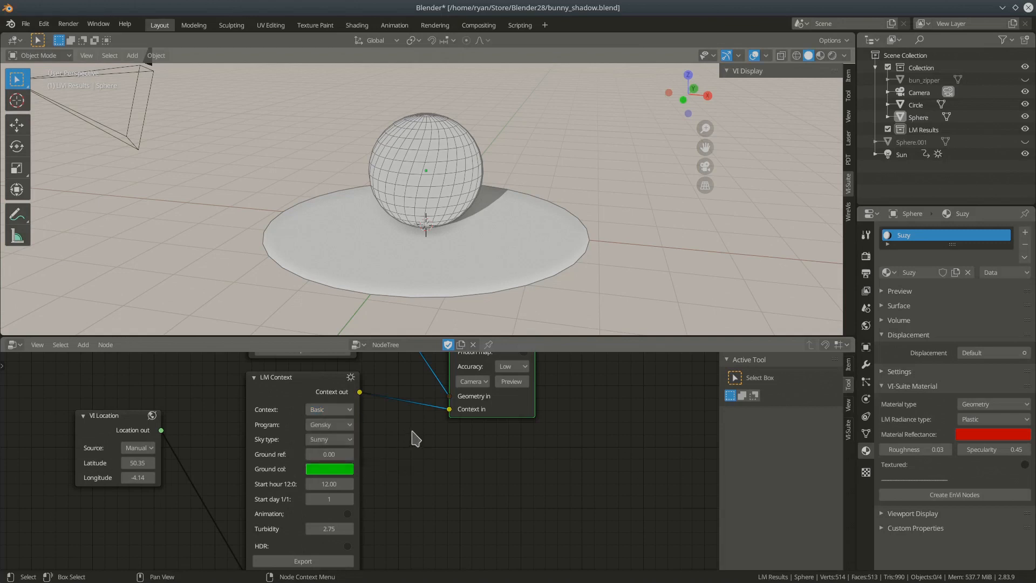
pyautogui.scroll(-2, 388, 438)
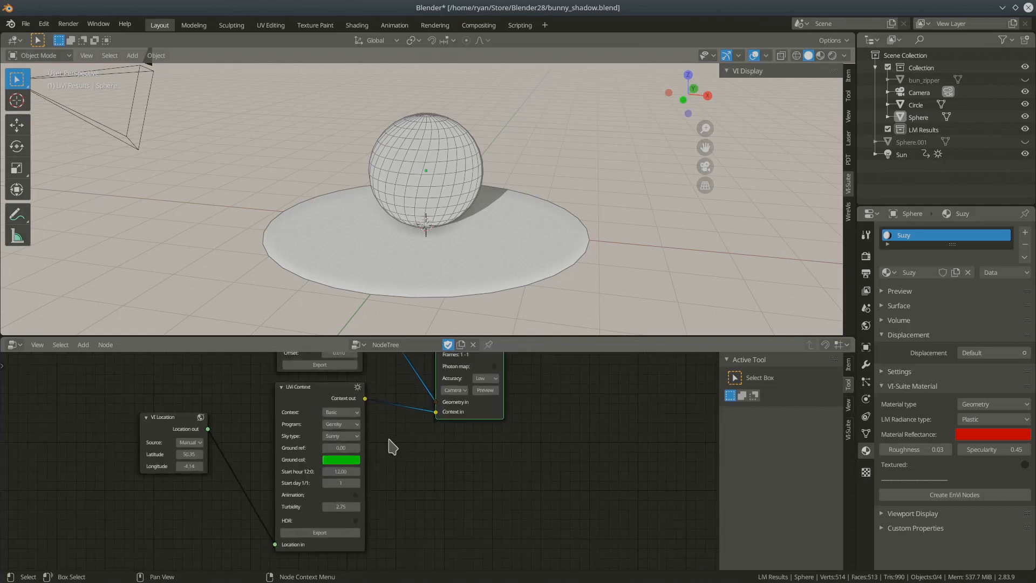
pyautogui.scroll(4, 380, 425)
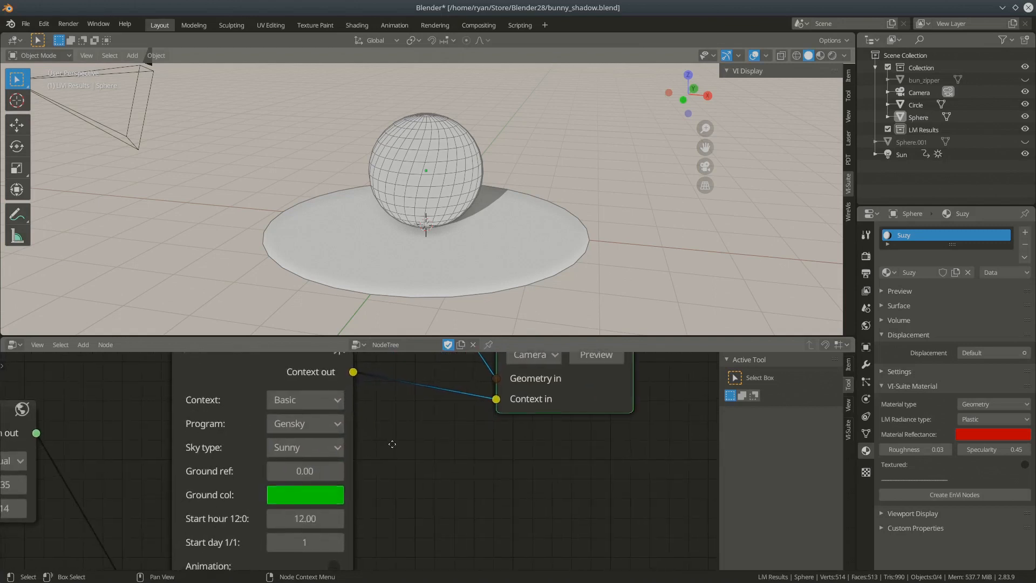
pyautogui.moveTo(392, 443); pyautogui.dragTo(398, 430, button='middle')
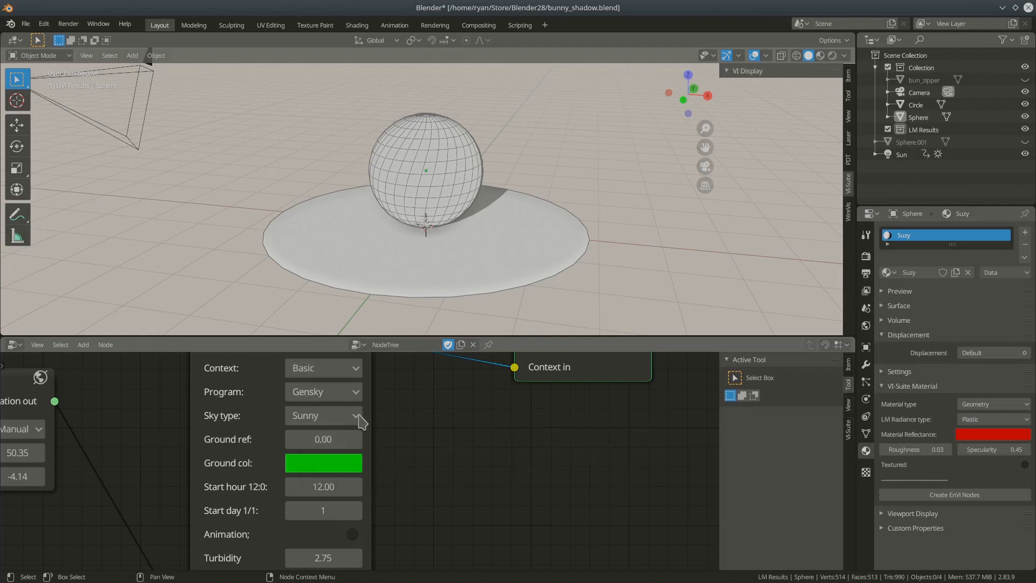
pyautogui.click(341, 416)
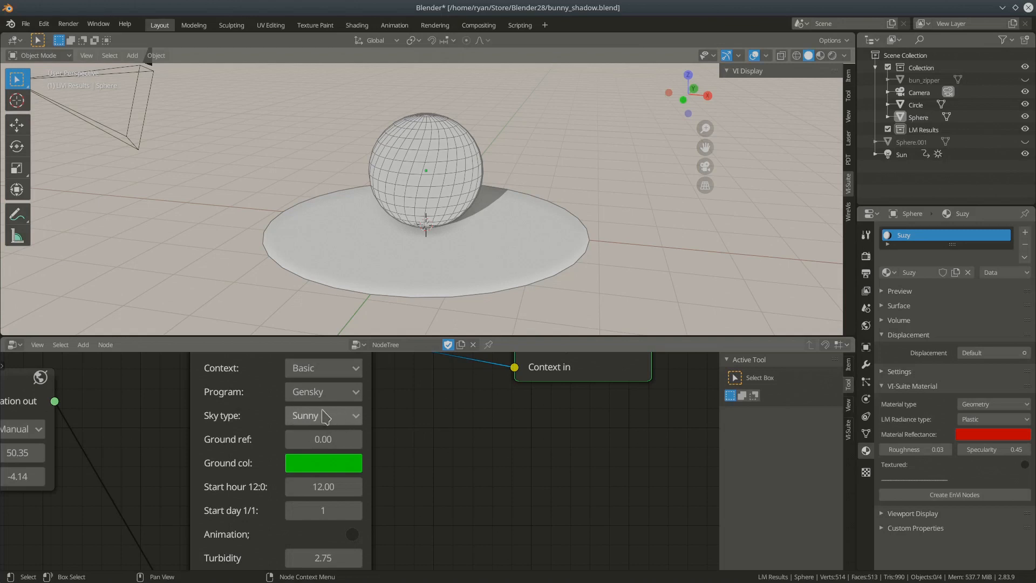
pyautogui.scroll(-1, 333, 419)
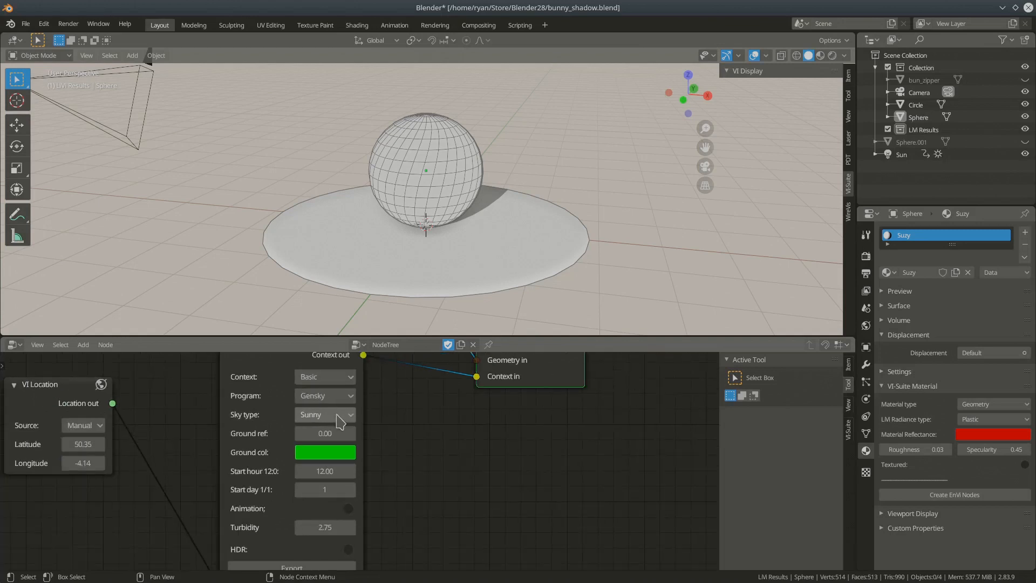
pyautogui.scroll(-4, 377, 241)
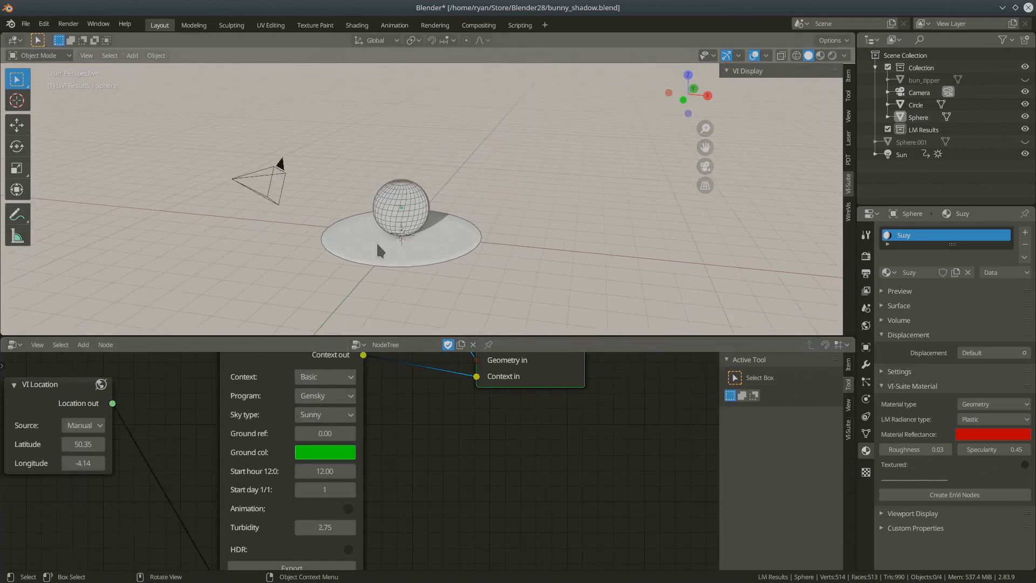
pyautogui.moveTo(363, 275); pyautogui.dragTo(370, 281, button='middle')
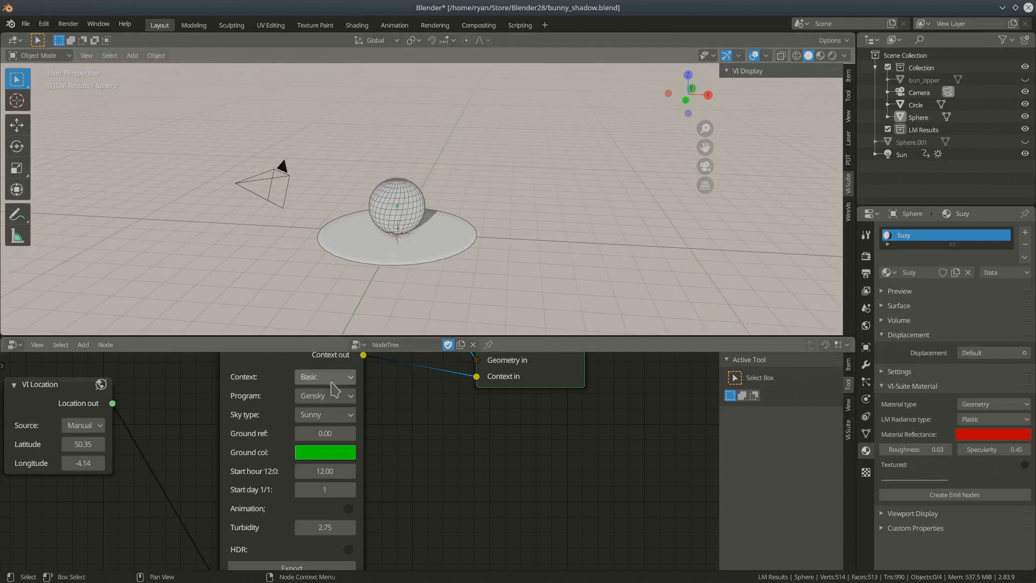
pyautogui.click(323, 416)
pyautogui.click(332, 467)
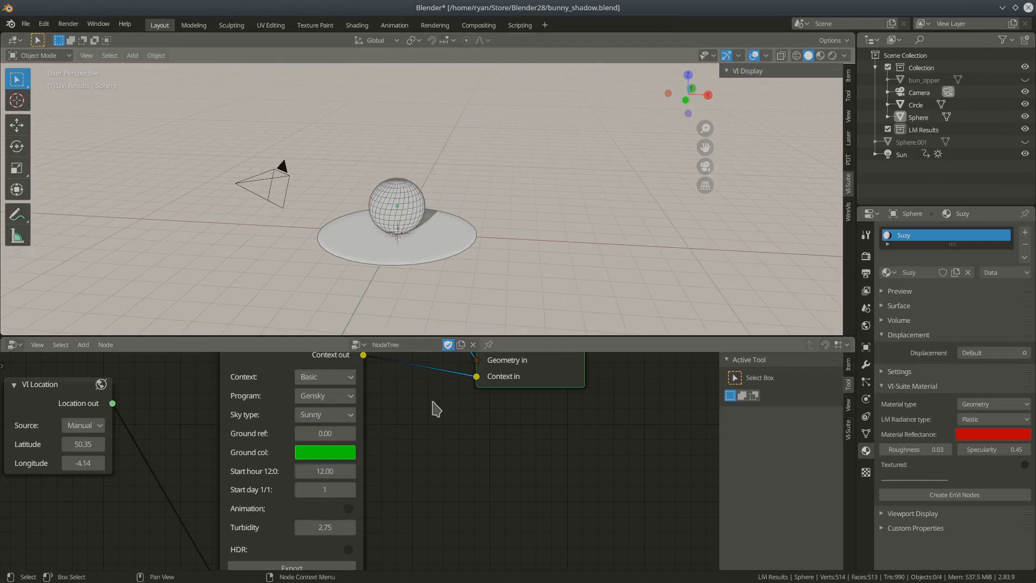
pyautogui.moveTo(365, 277); pyautogui.dragTo(488, 280, button='middle')
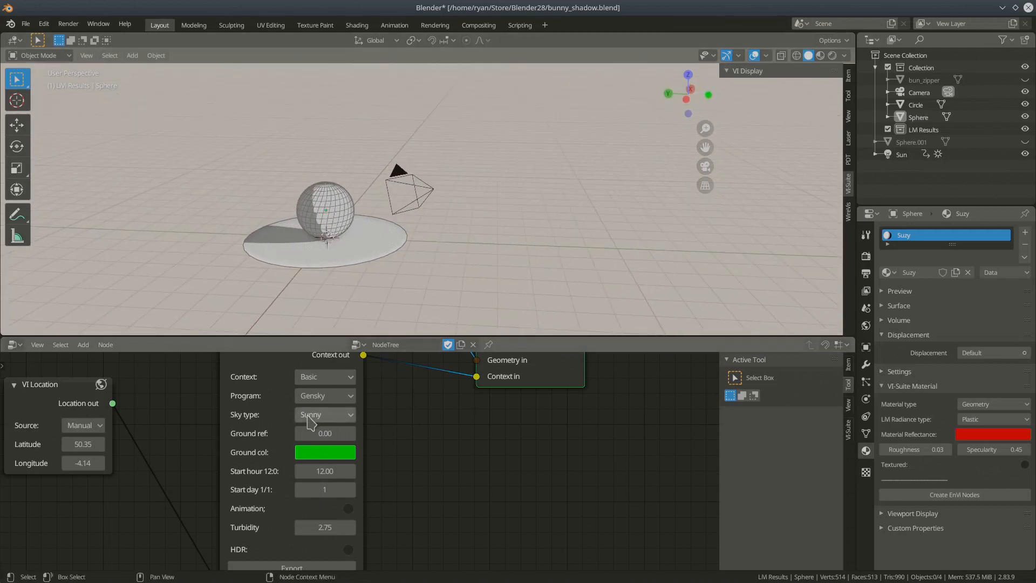
pyautogui.moveTo(355, 301); pyautogui.dragTo(336, 308, button='middle')
# - Set the LiVi Context node's ground reflectance to 0.10 and export the context
pyautogui.click(331, 435)
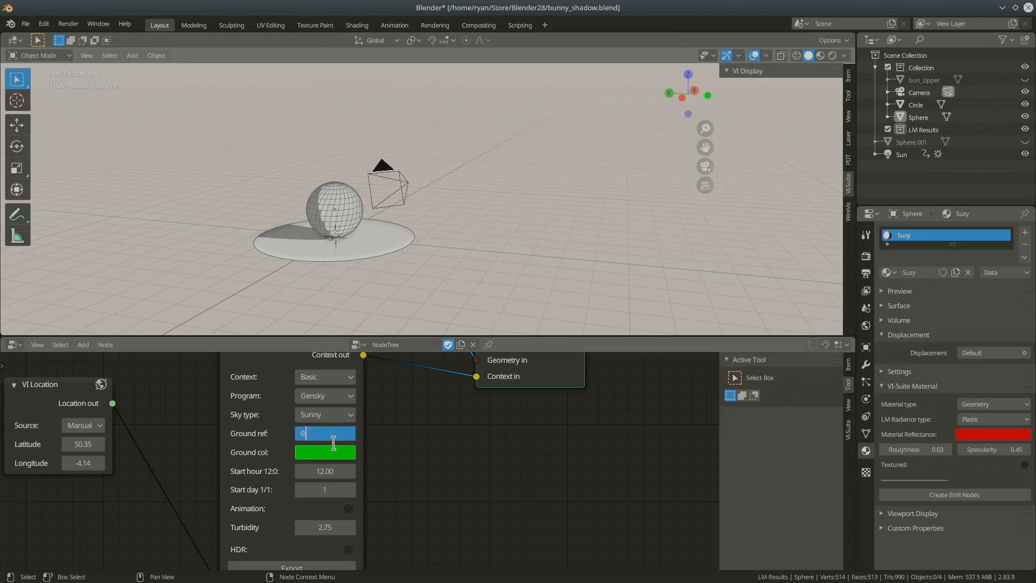
pyautogui.press('Return')
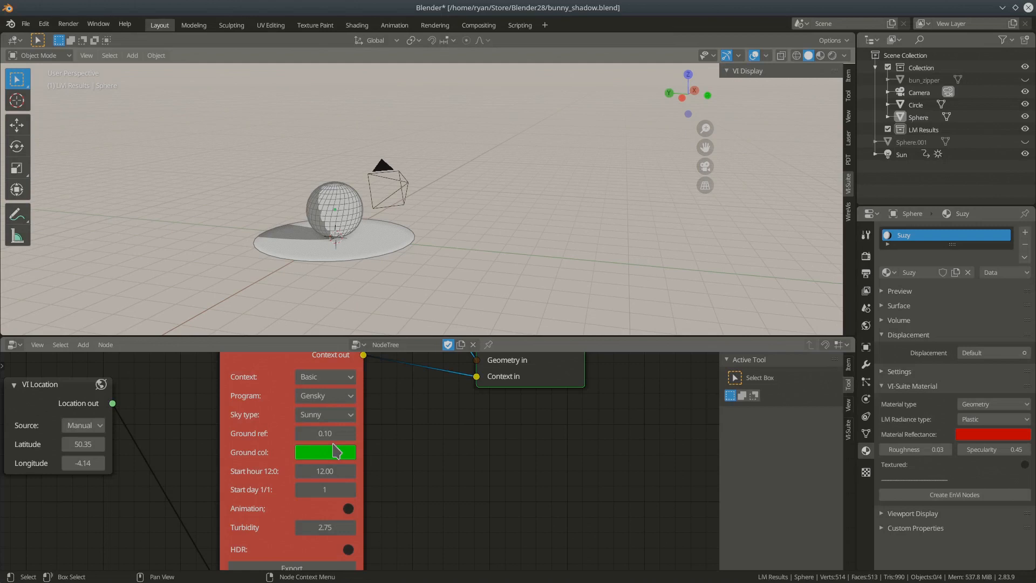
pyautogui.moveTo(426, 419); pyautogui.dragTo(424, 378, button='middle')
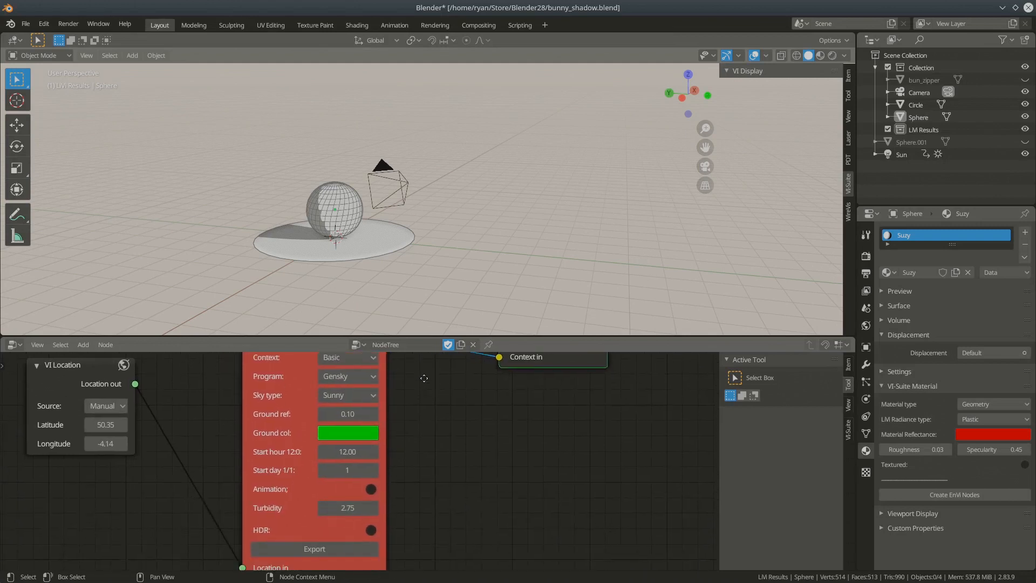
pyautogui.click(324, 549)
# - Run a camera preview from the simulation node, enlarge and reposition its window to inspect the plastic sphere, and close it
pyautogui.moveTo(551, 406); pyautogui.dragTo(420, 494, button='middle')
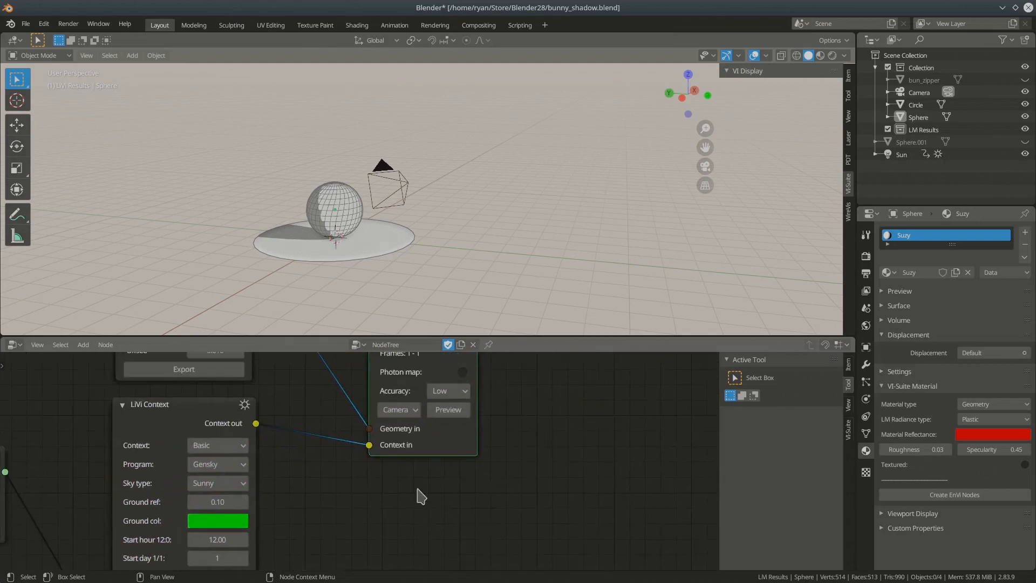
pyautogui.click(448, 410)
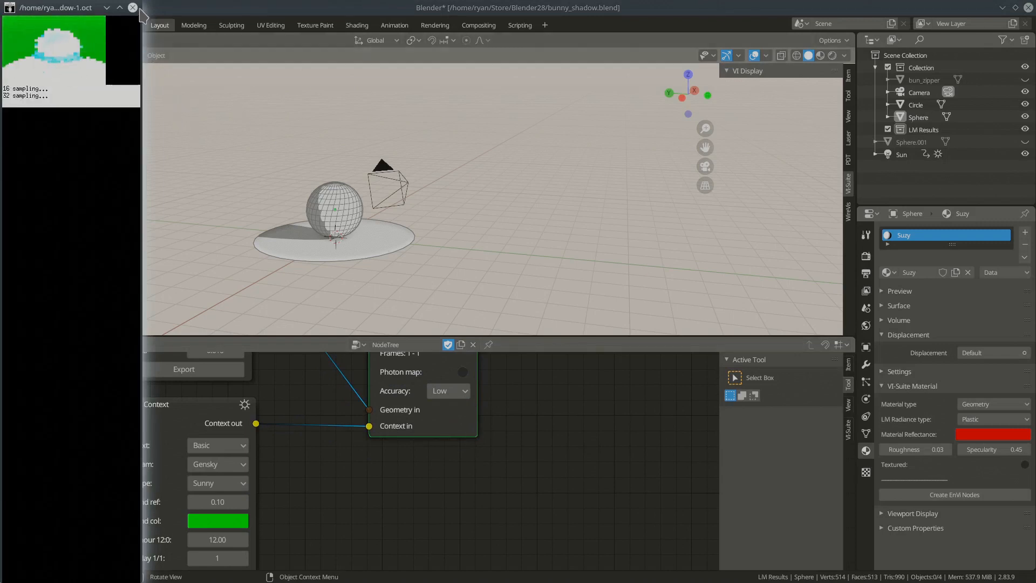
pyautogui.moveTo(141, 2); pyautogui.dragTo(688, 227)
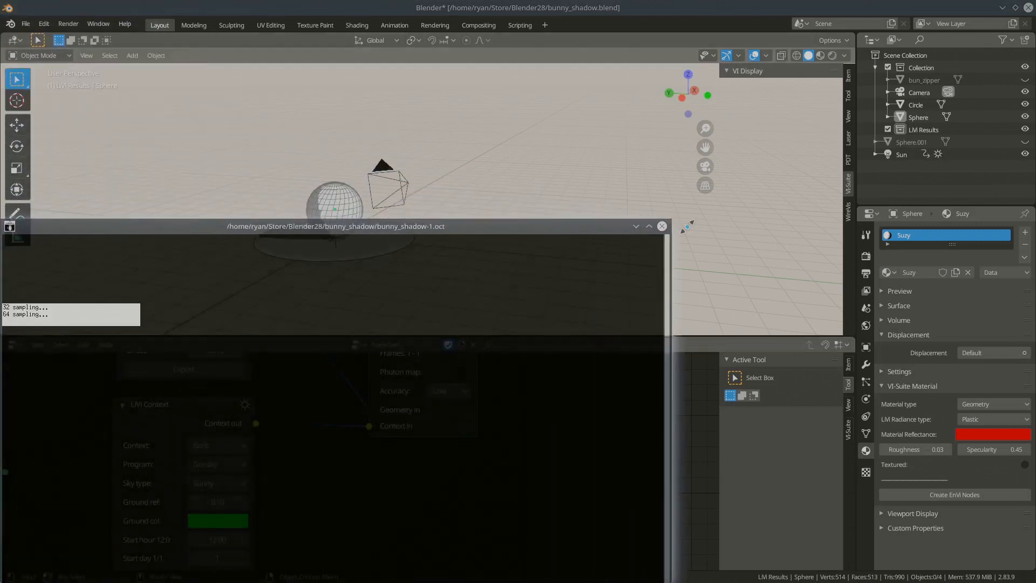
pyautogui.moveTo(457, 231); pyautogui.dragTo(570, 154)
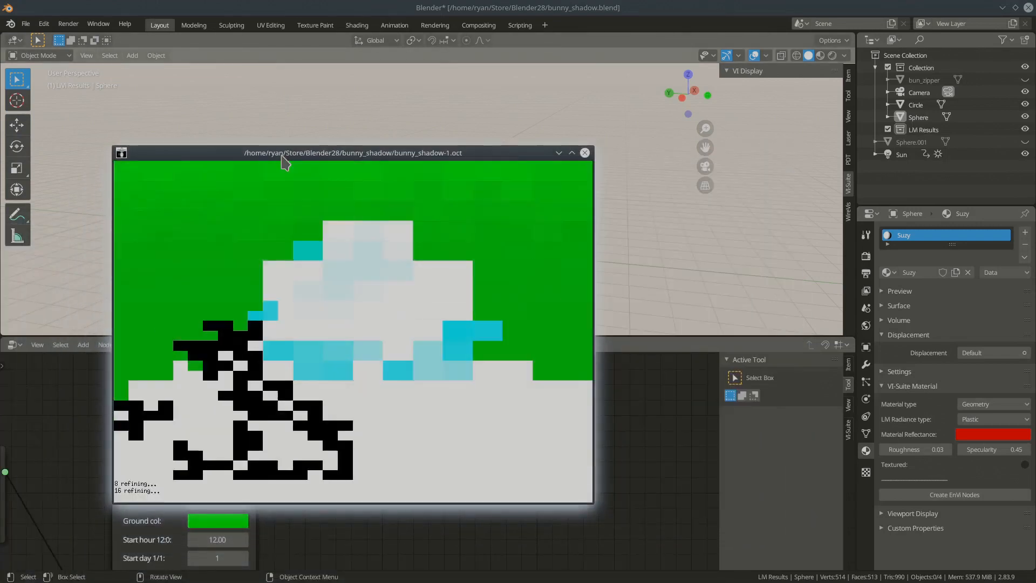
pyautogui.moveTo(282, 154); pyautogui.dragTo(307, 307)
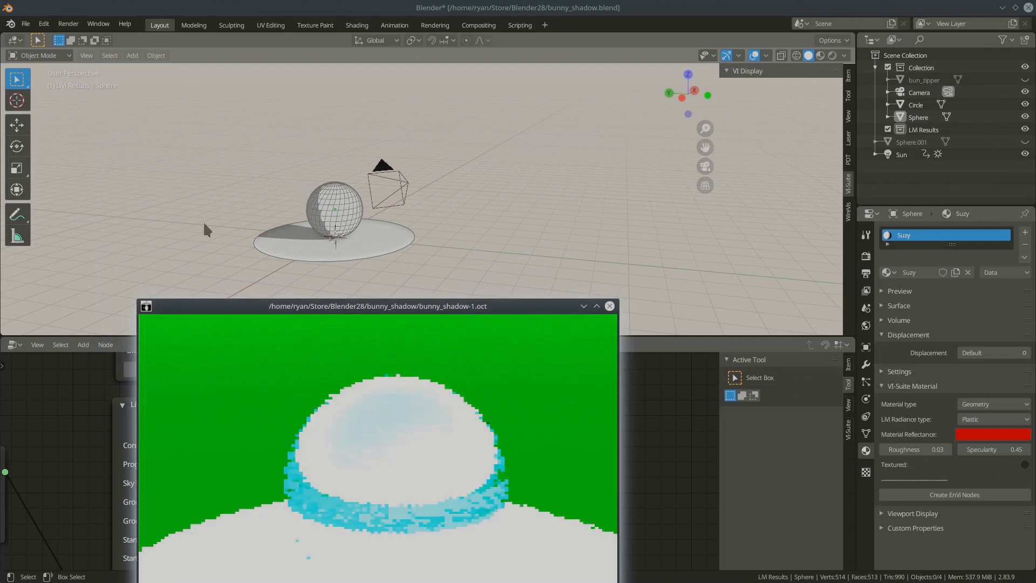
pyautogui.moveTo(354, 306); pyautogui.dragTo(360, 97)
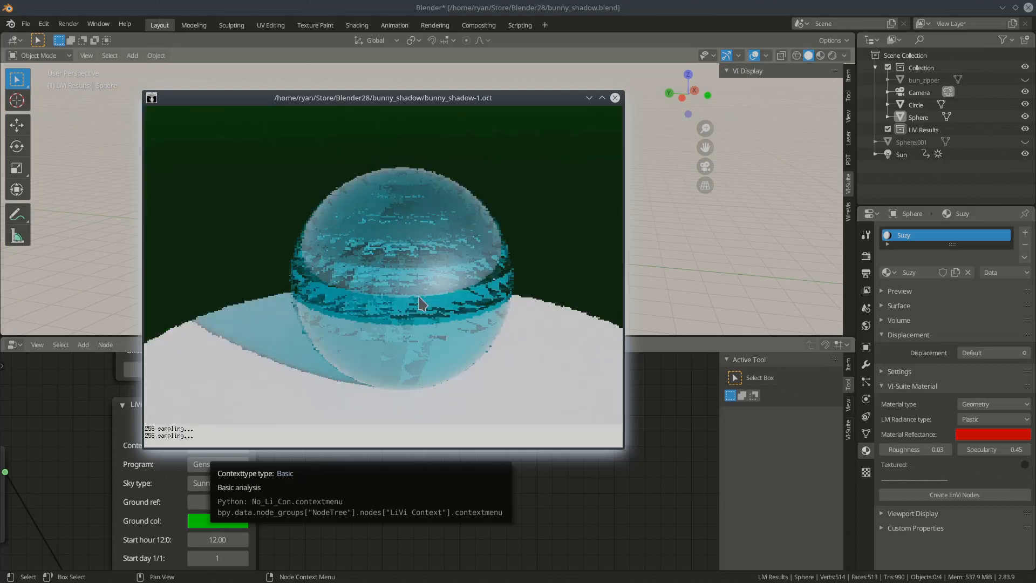
pyautogui.click(615, 98)
# - Widen the LiVi Context node and set its start hour to 9.27 and start day to 94
pyautogui.moveTo(277, 528); pyautogui.dragTo(315, 455, button='middle')
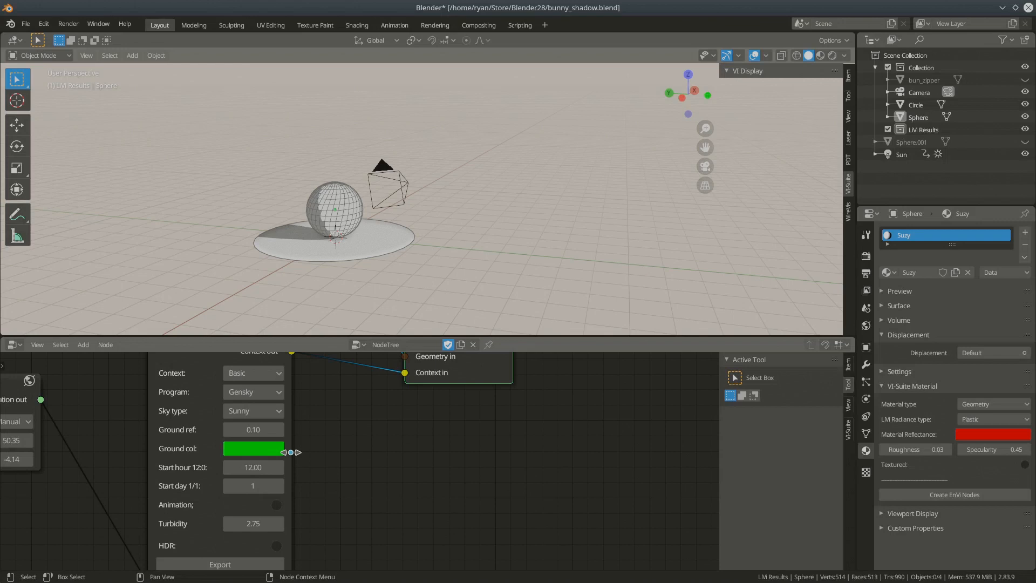
pyautogui.moveTo(290, 453); pyautogui.dragTo(311, 454)
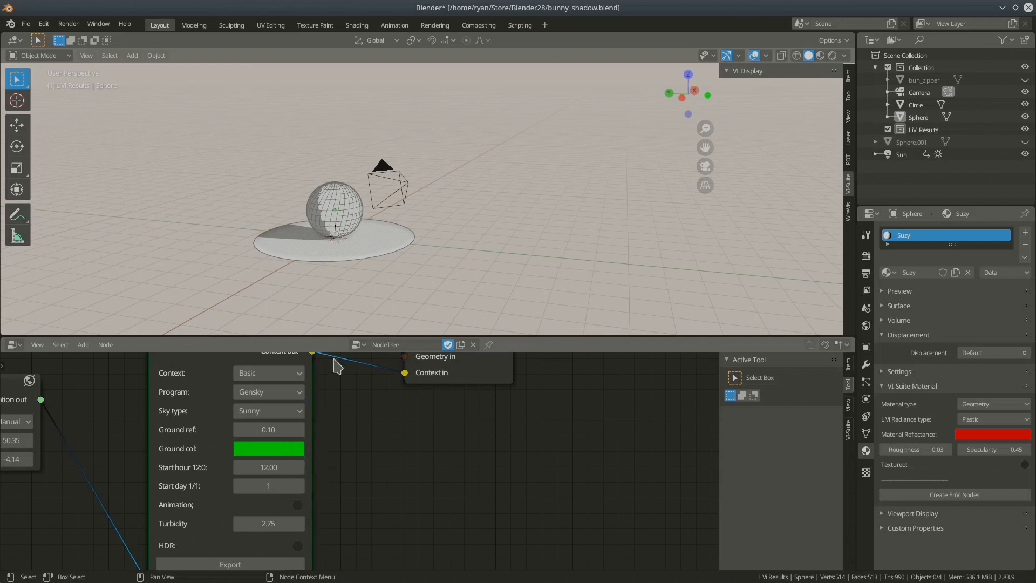
pyautogui.scroll(-8, 332, 256)
pyautogui.moveTo(333, 258); pyautogui.dragTo(373, 271, button='middle')
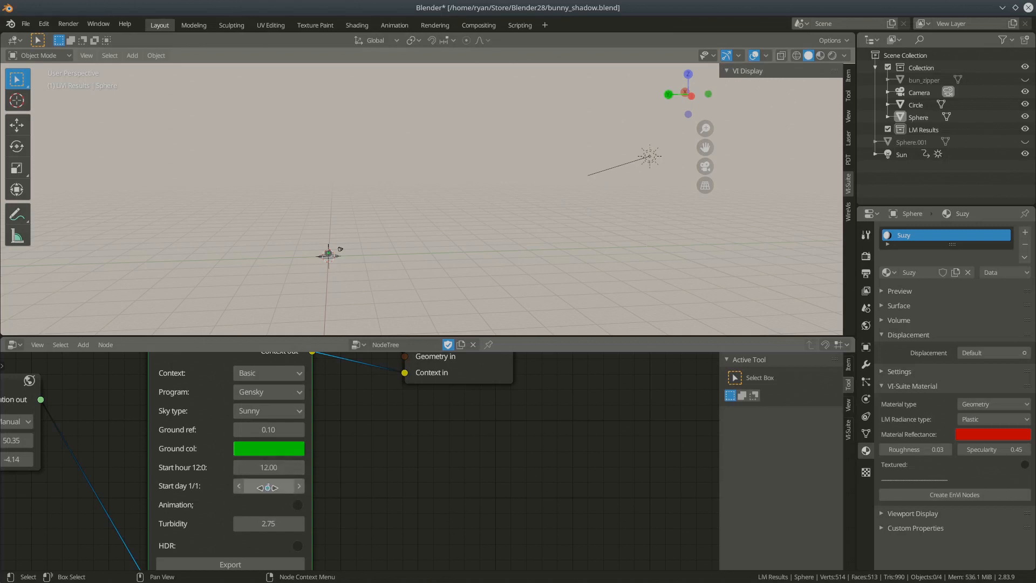
pyautogui.moveTo(268, 468); pyautogui.dragTo(327, 486)
pyautogui.moveTo(342, 289); pyautogui.dragTo(428, 232, button='middle')
pyautogui.rightClick(488, 173)
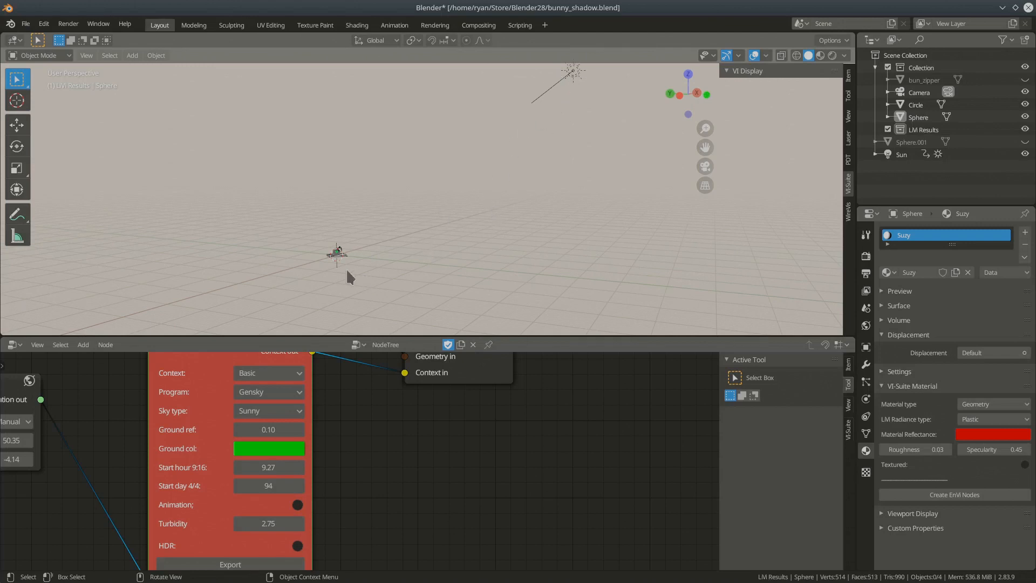
# - Check the viewport shading's Shadow option and set the context's start hour to 8.25 to compare the sphere's shadow
pyautogui.scroll(10, 329, 253)
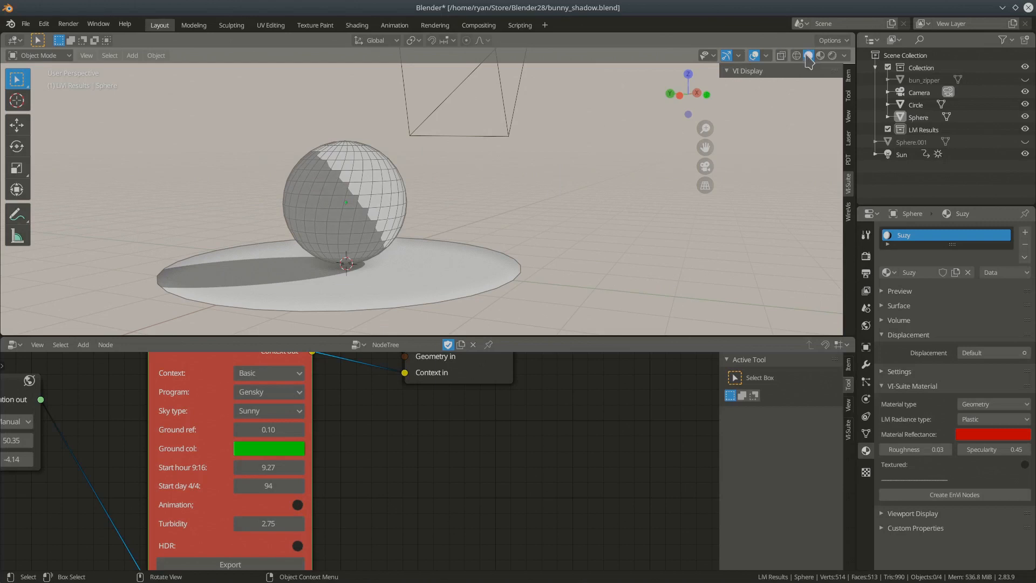
pyautogui.click(844, 55)
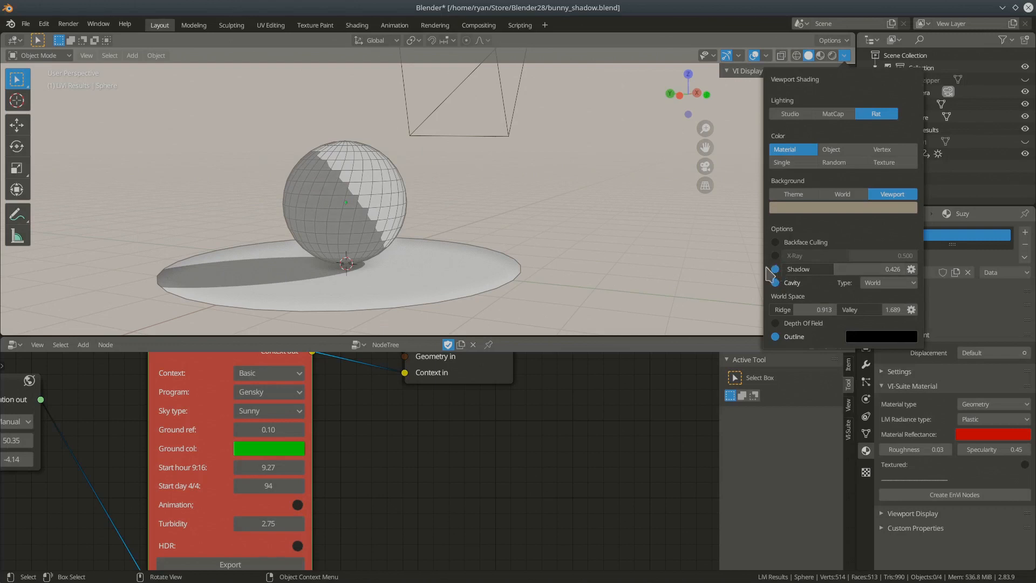
pyautogui.moveTo(296, 473)
pyautogui.mouseDown()
pyautogui.moveTo(405, 473)
pyautogui.moveTo(261, 473)
pyautogui.moveTo(381, 473)
pyautogui.moveTo(275, 473)
pyautogui.mouseUp()
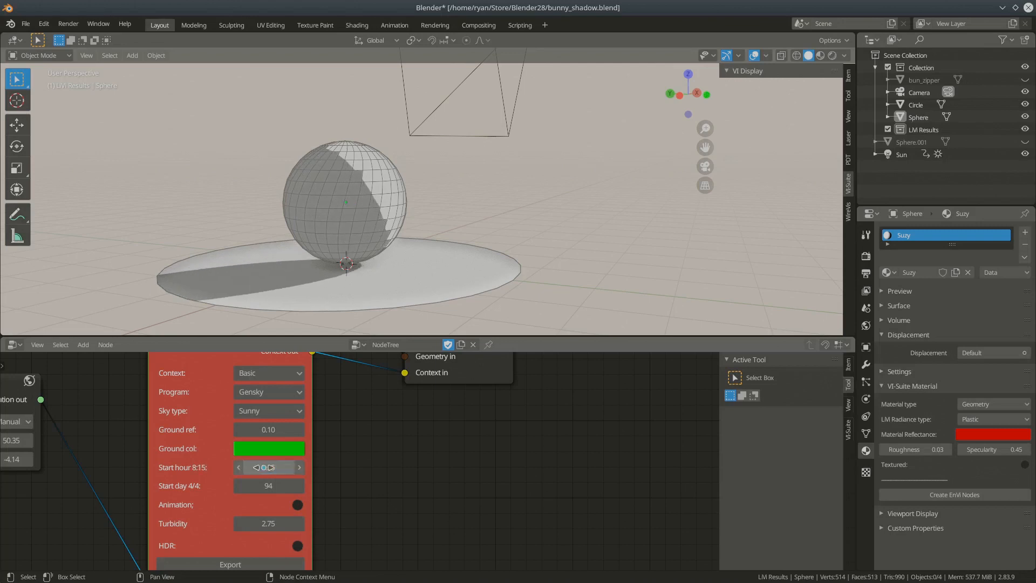
# - View the sky in rendered viewport shading with the start hour set to 6.36, and return to solid shading
pyautogui.click(833, 56)
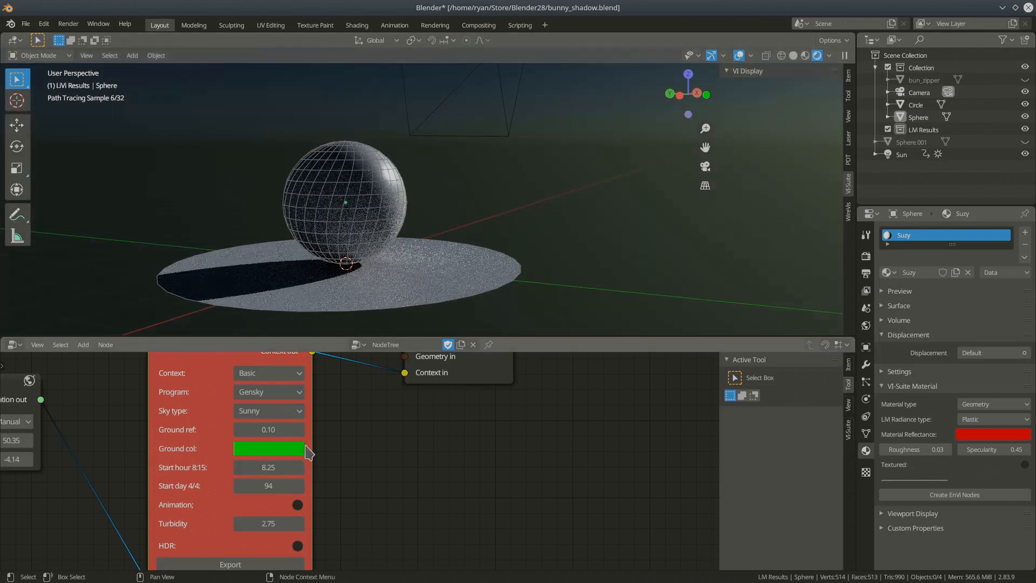
pyautogui.moveTo(281, 466)
pyautogui.mouseDown()
pyautogui.moveTo(223, 467)
pyautogui.moveTo(357, 467)
pyautogui.moveTo(255, 468)
pyautogui.moveTo(274, 474)
pyautogui.mouseUp()
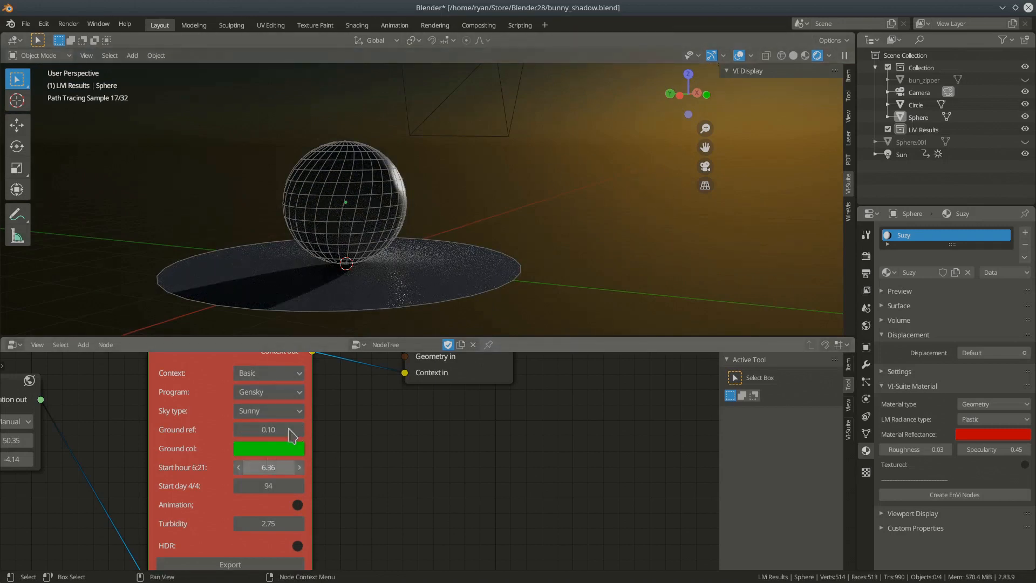
pyautogui.click(794, 56)
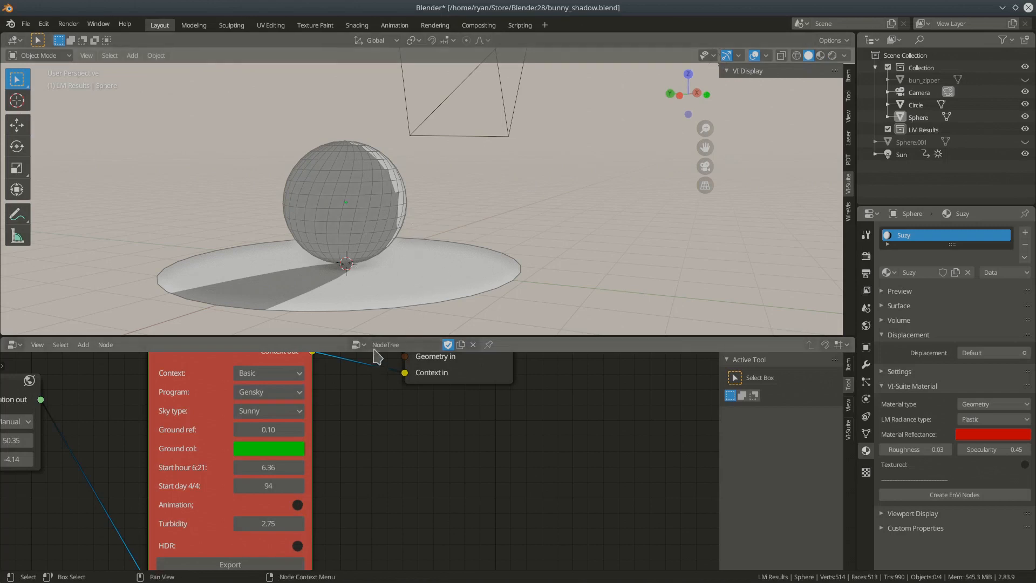
# - Set the LiVi Context node's start hour to 9.72 while viewing the shadow around the sphere
pyautogui.moveTo(381, 278); pyautogui.dragTo(330, 272, button='middle')
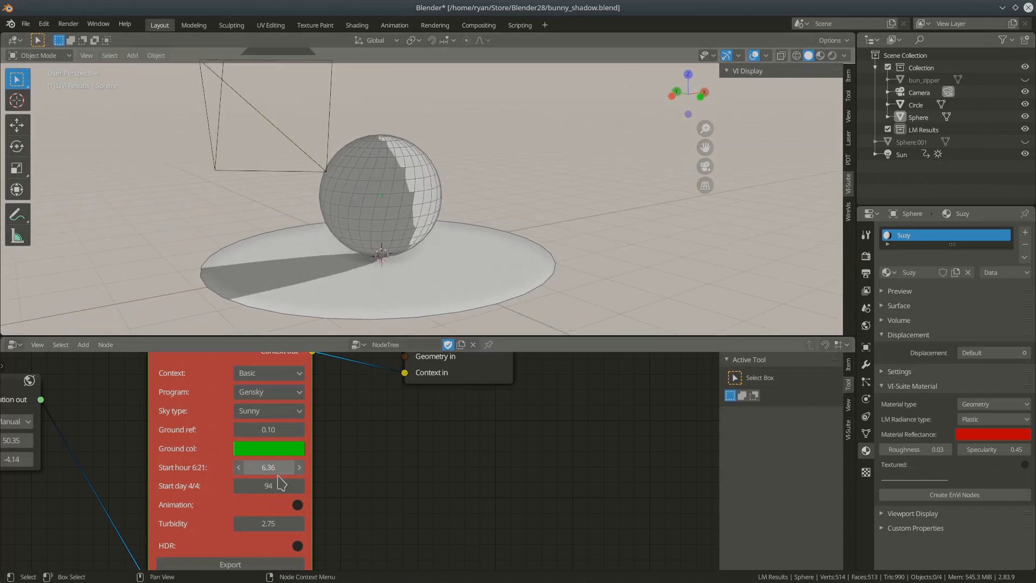
pyautogui.moveTo(265, 471)
pyautogui.mouseDown()
pyautogui.moveTo(302, 470)
pyautogui.moveTo(256, 462)
pyautogui.mouseUp()
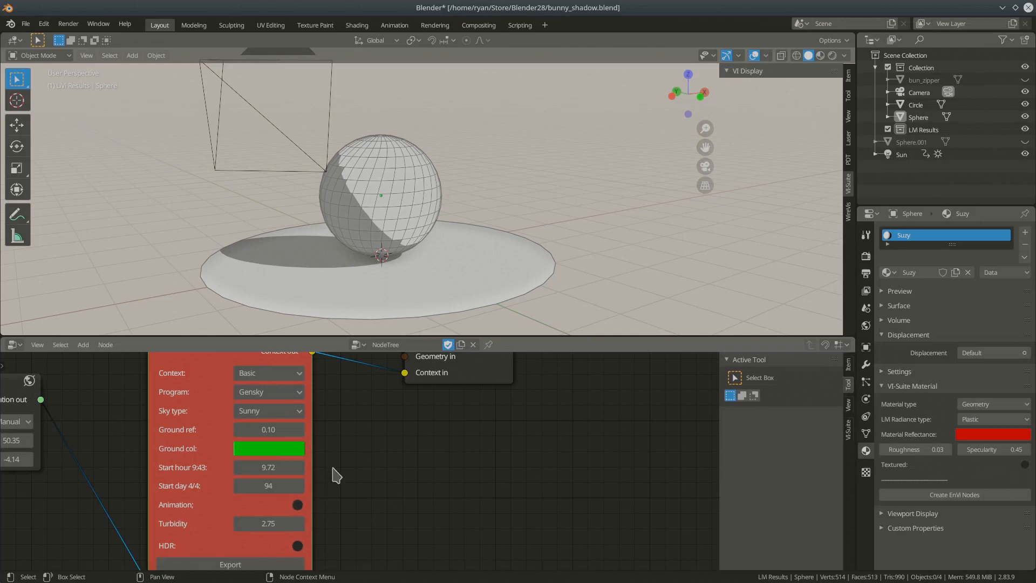
# - Enable the HDR option in the LiVi Context node and export the context
pyautogui.scroll(-2, 337, 472)
pyautogui.moveTo(353, 479); pyautogui.dragTo(364, 456, button='middle')
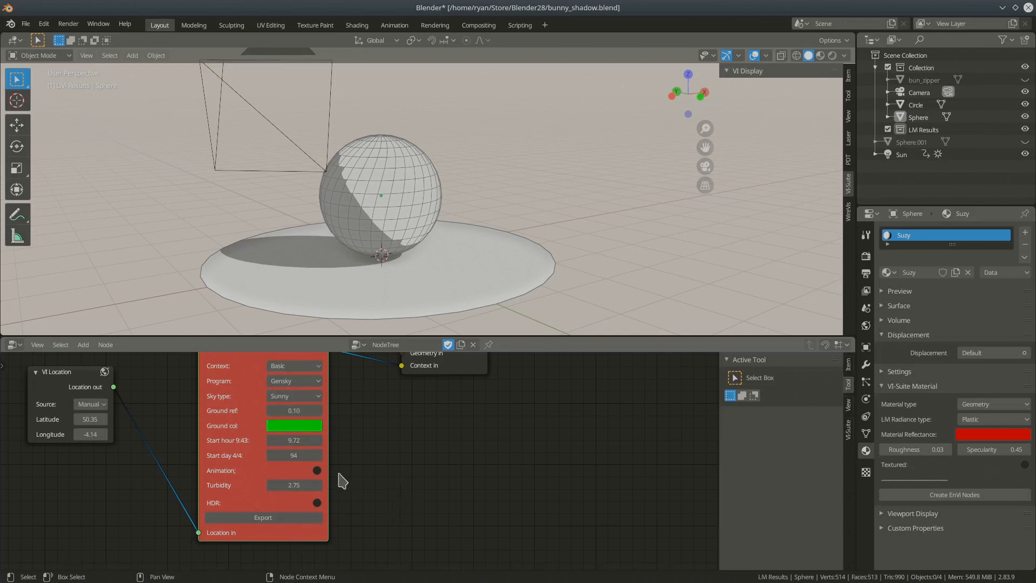
pyautogui.click(317, 503)
pyautogui.click(274, 518)
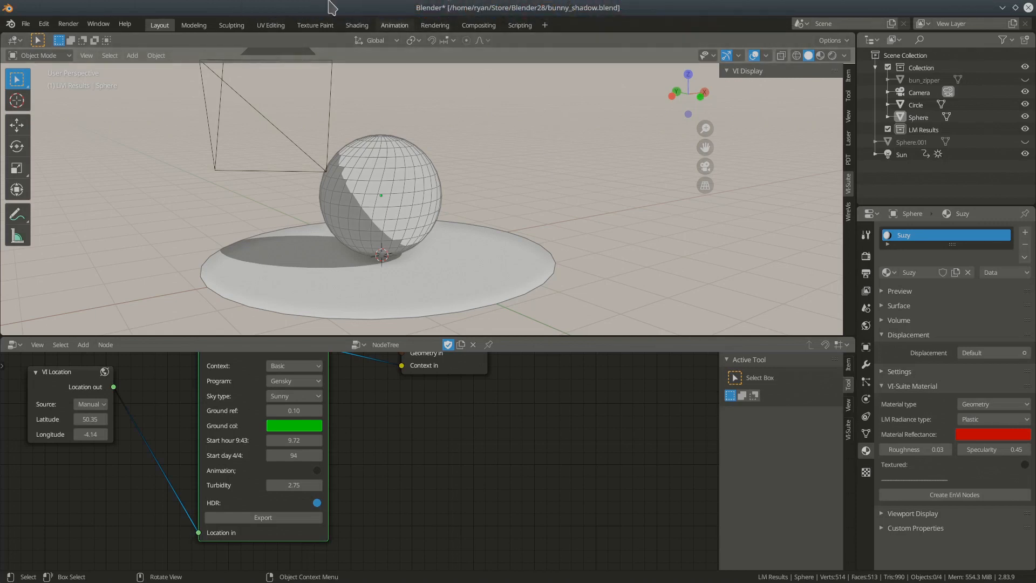
# - Switch to the Dolphin file manager, close its Audiobooks split pane, and open the bunny_shadow folder inside Store/Blender28
pyautogui.click(296, 17)
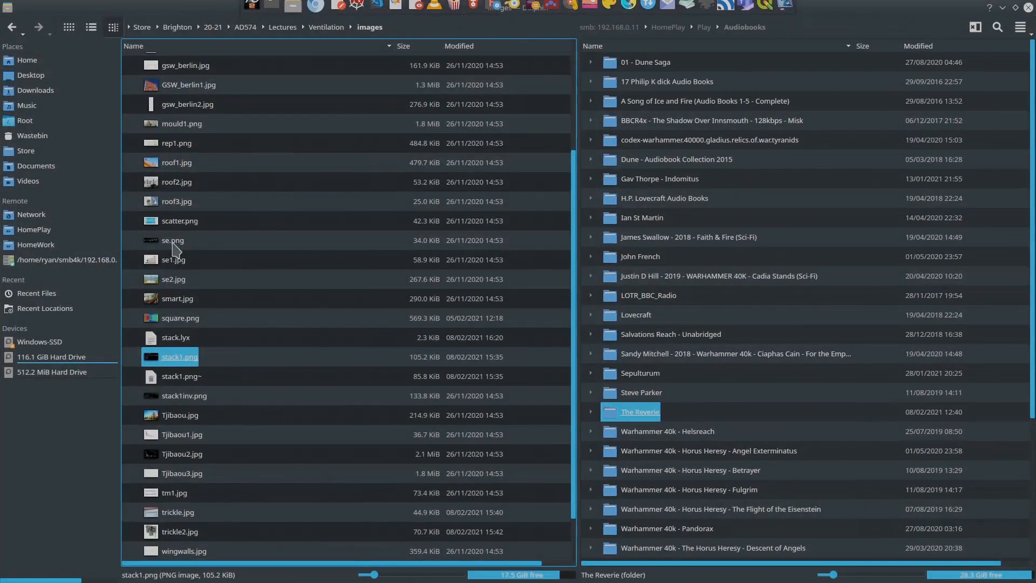
pyautogui.click(56, 153)
pyautogui.click(183, 159)
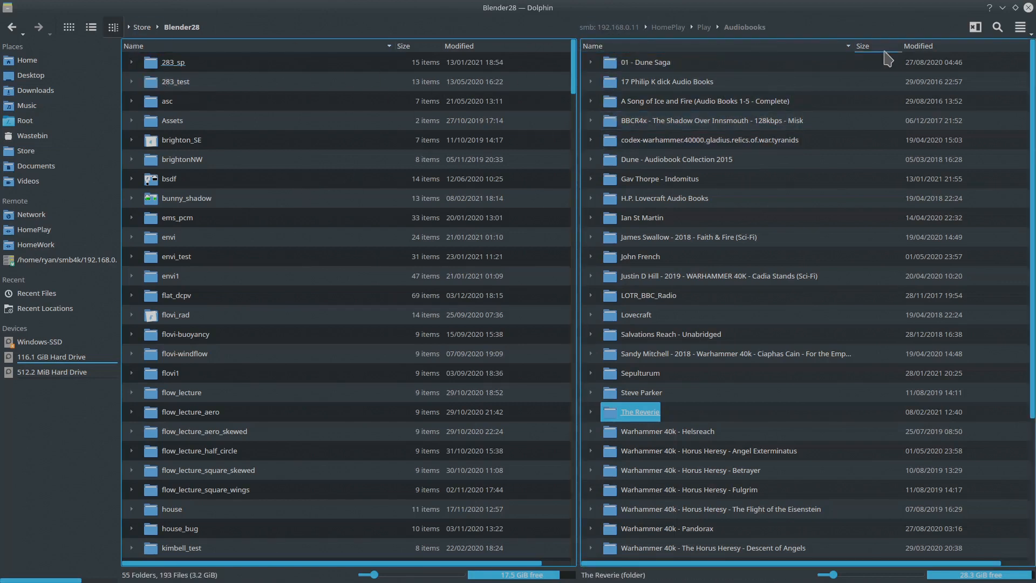
pyautogui.click(946, 61)
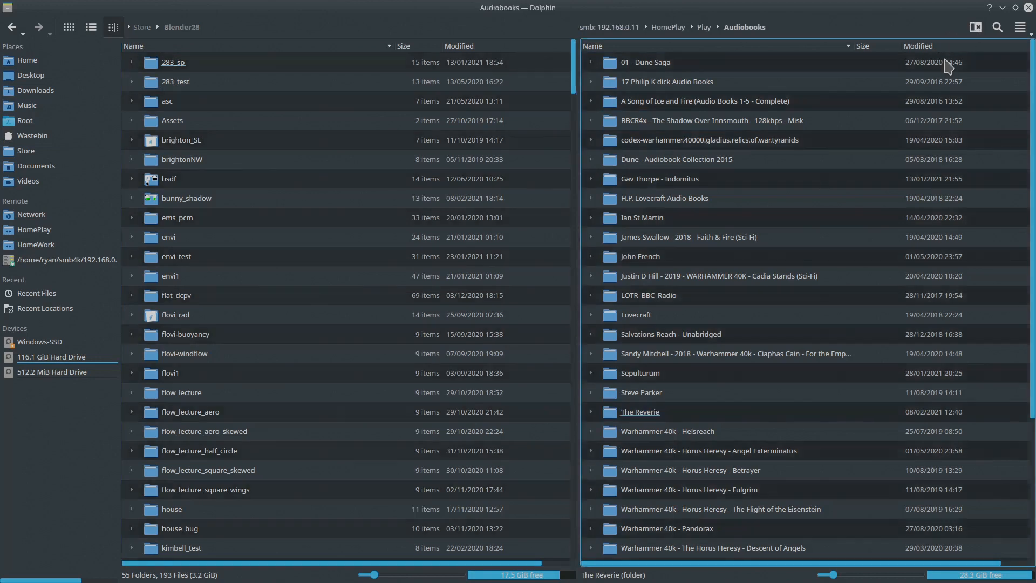
pyautogui.click(976, 27)
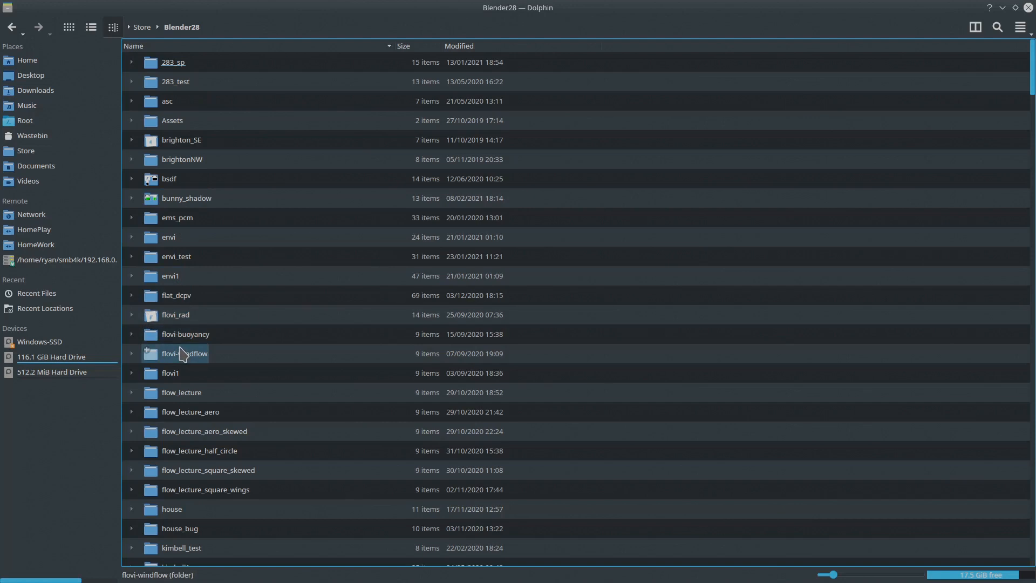
pyautogui.click(191, 200)
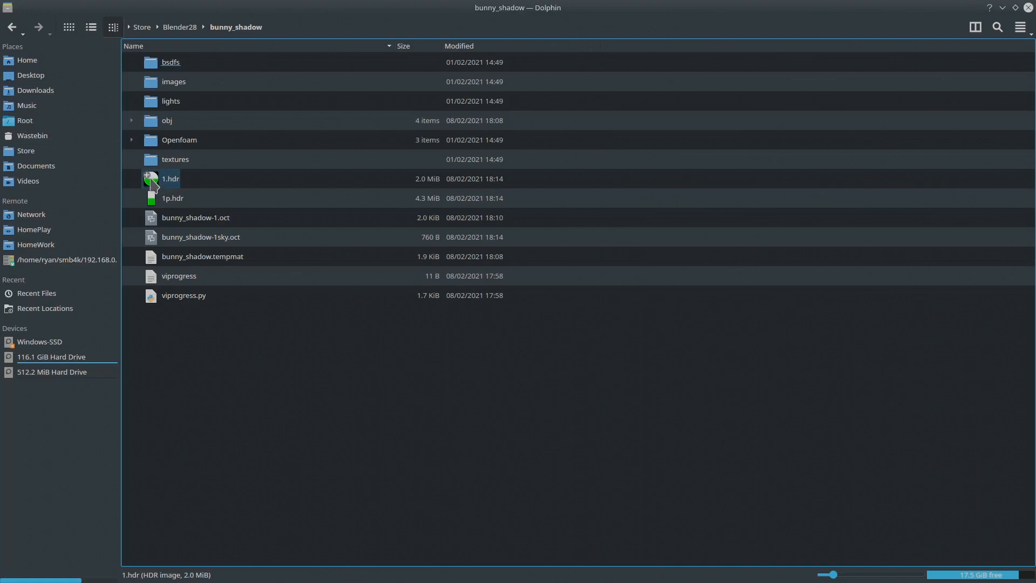
# - Open 1.hdr in Luminance HDR, adjust the histogram range to view the angular sky map, and close the viewer
pyautogui.rightClick(172, 185)
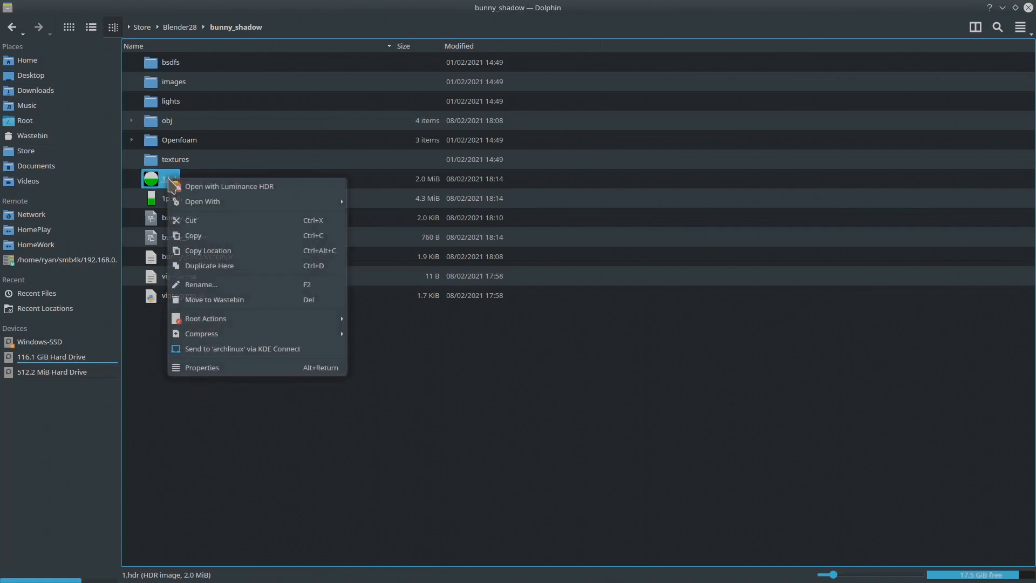
pyautogui.click(216, 186)
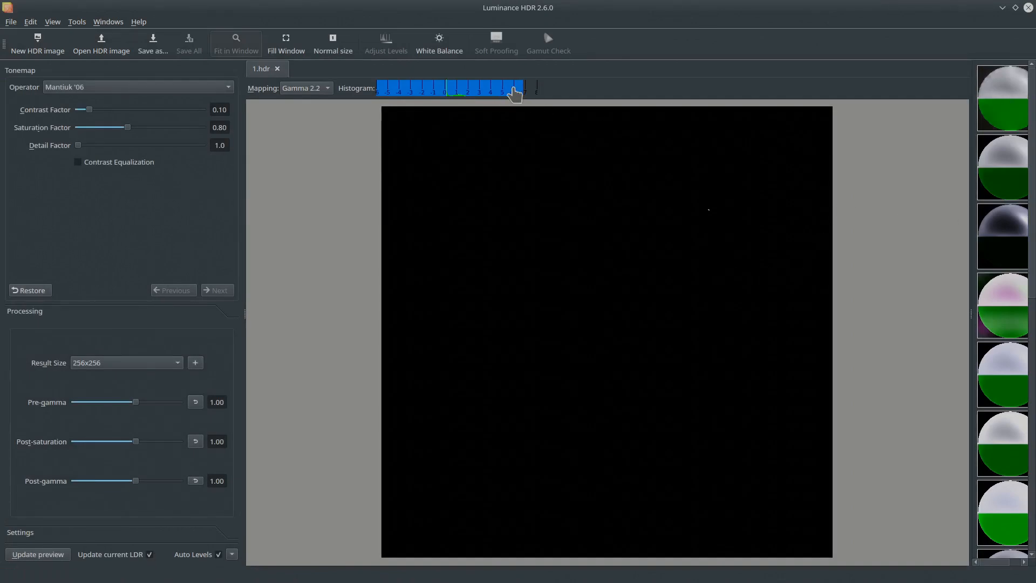
pyautogui.moveTo(525, 84); pyautogui.dragTo(463, 85)
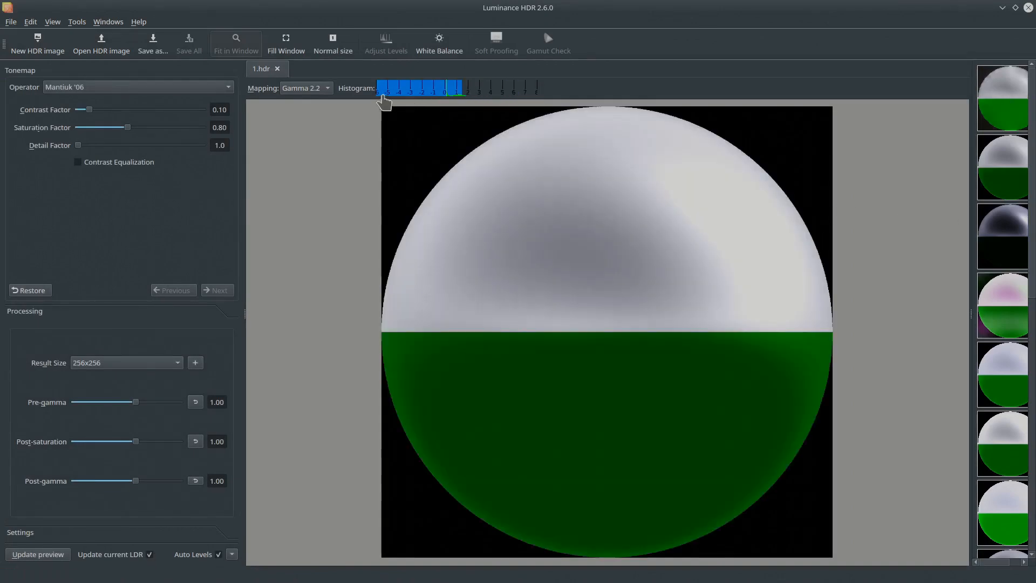
pyautogui.moveTo(377, 87); pyautogui.dragTo(476, 87)
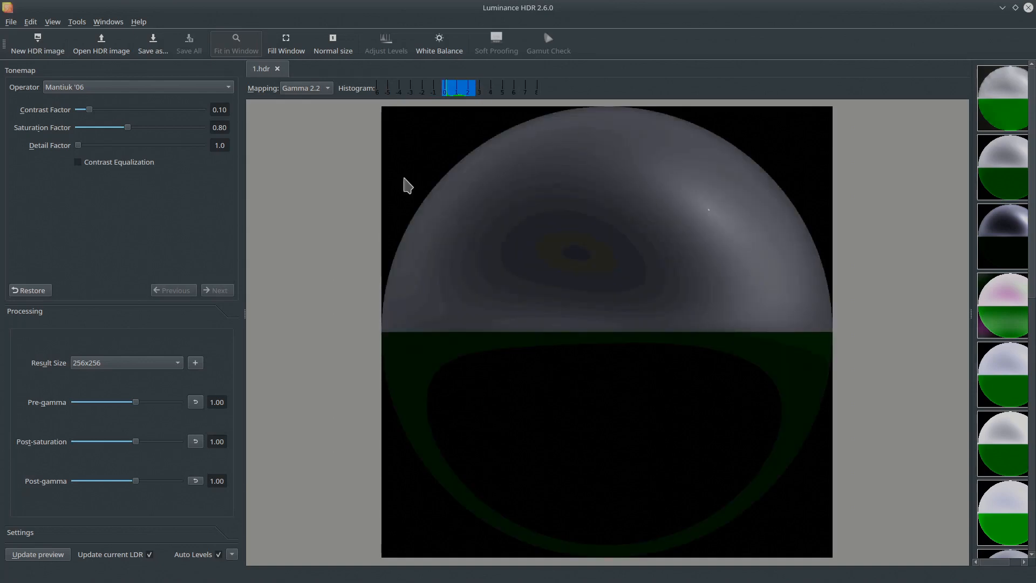
pyautogui.click(1029, 8)
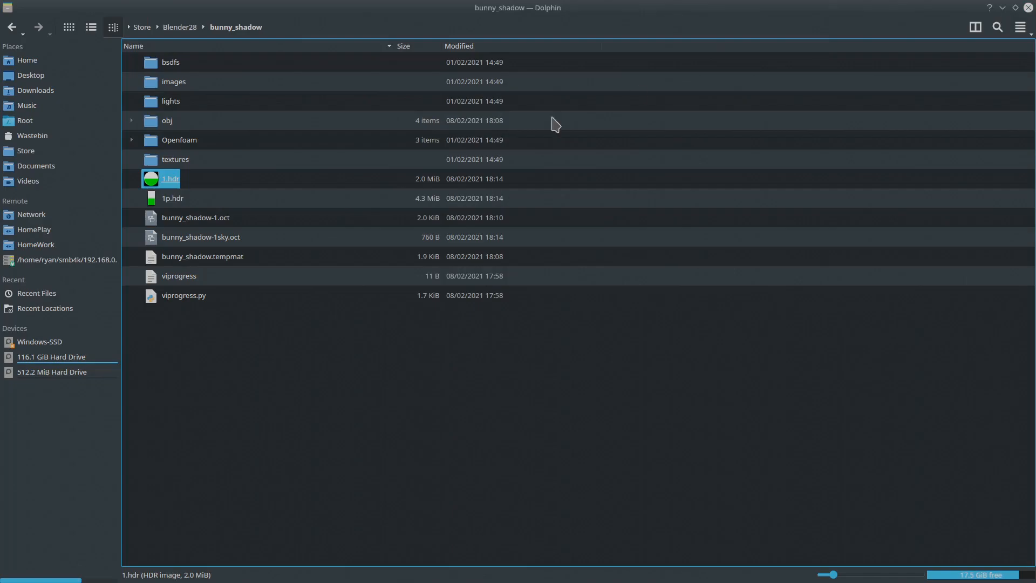
# - View the panoramic sky in 1p.hdr with a narrowed histogram range in Luminance HDR, and return to Blender
pyautogui.moveTo(181, 201); pyautogui.dragTo(192, 210)
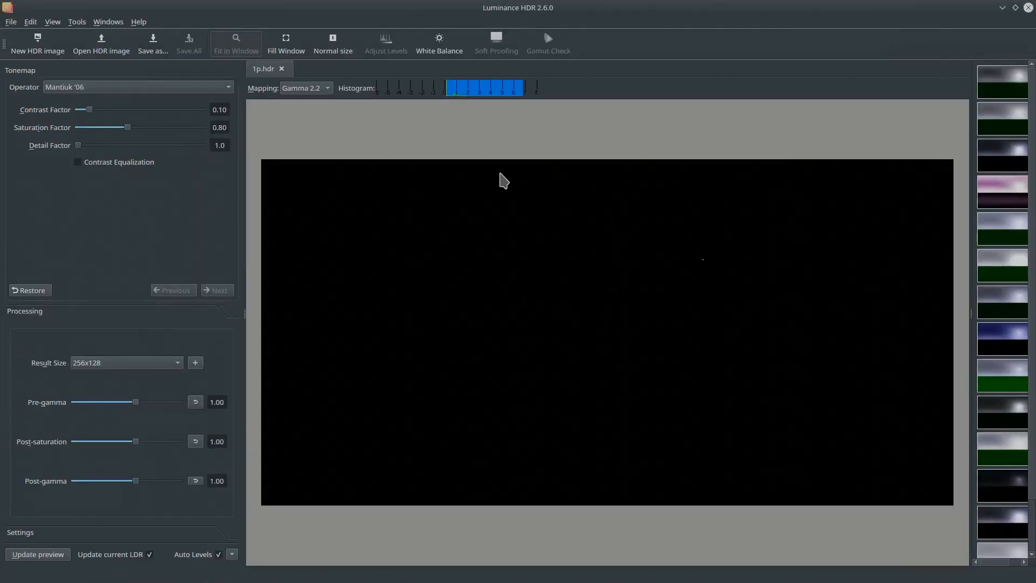
pyautogui.moveTo(524, 86); pyautogui.dragTo(468, 85)
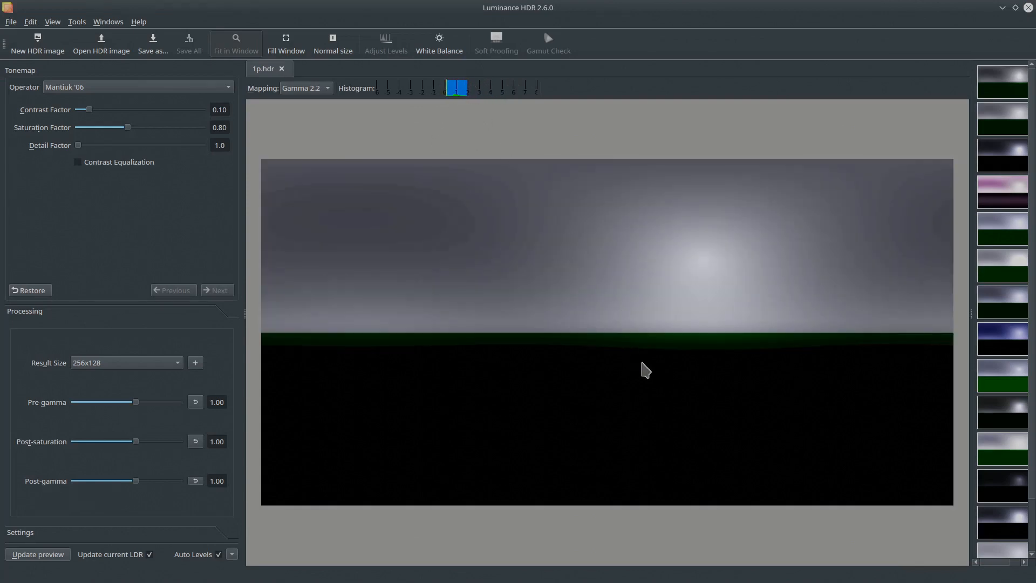
pyautogui.moveTo(447, 88); pyautogui.dragTo(437, 88)
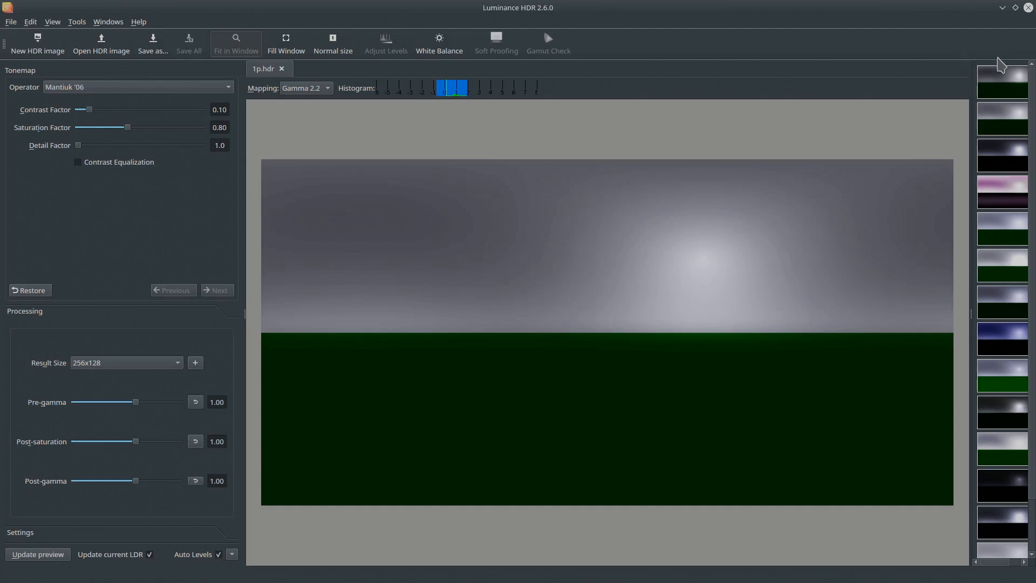
pyautogui.click(1028, 8)
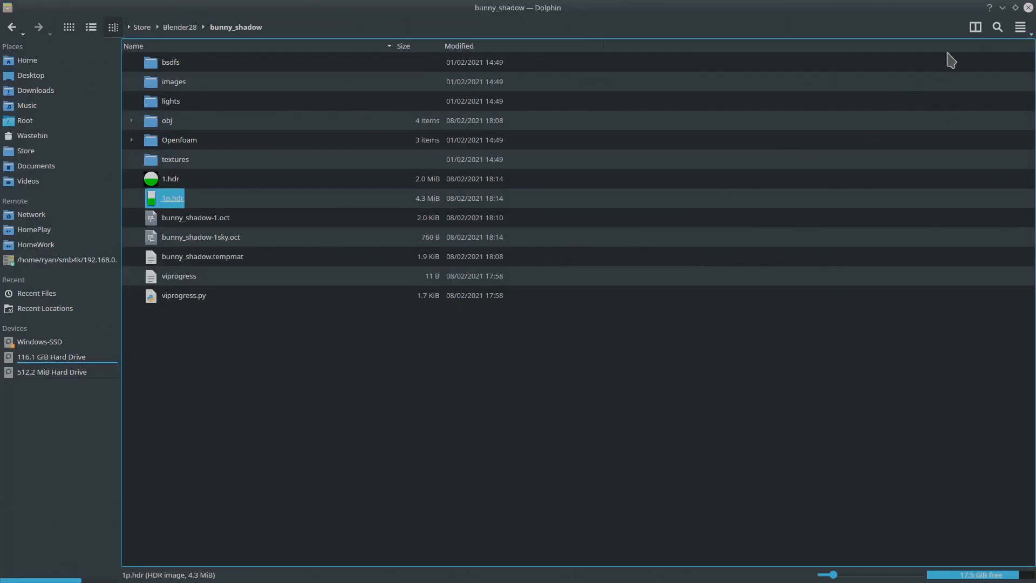
pyautogui.click(1029, 8)
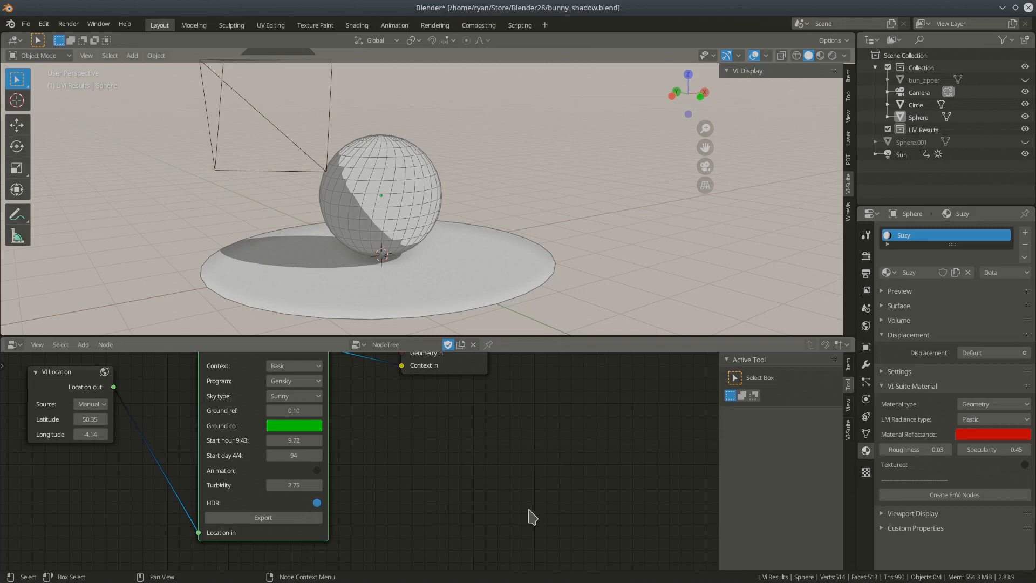
# - Turn off the HDR option in the LM Context node
pyautogui.click(317, 503)
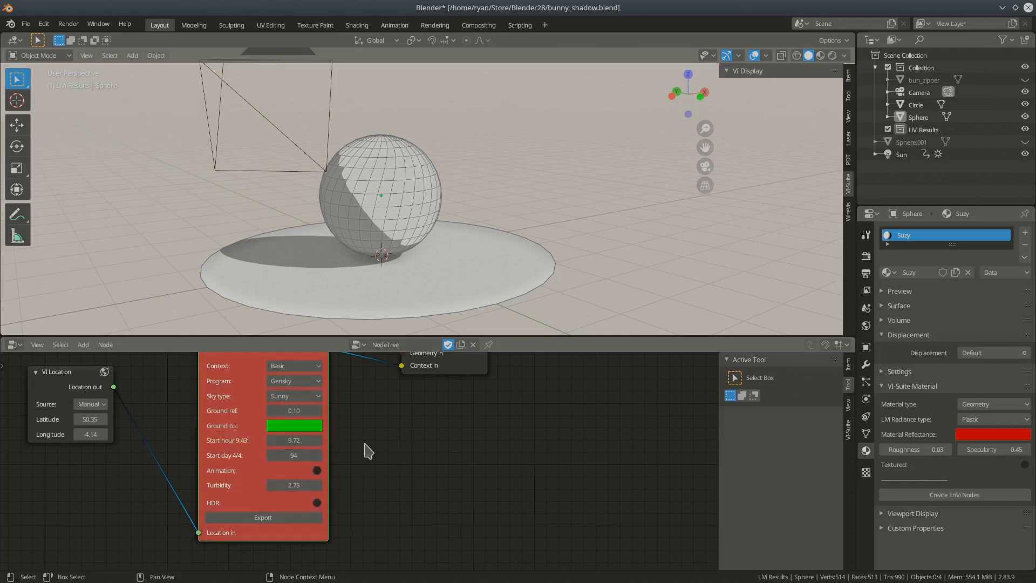
pyautogui.moveTo(363, 447); pyautogui.dragTo(356, 473, button='middle')
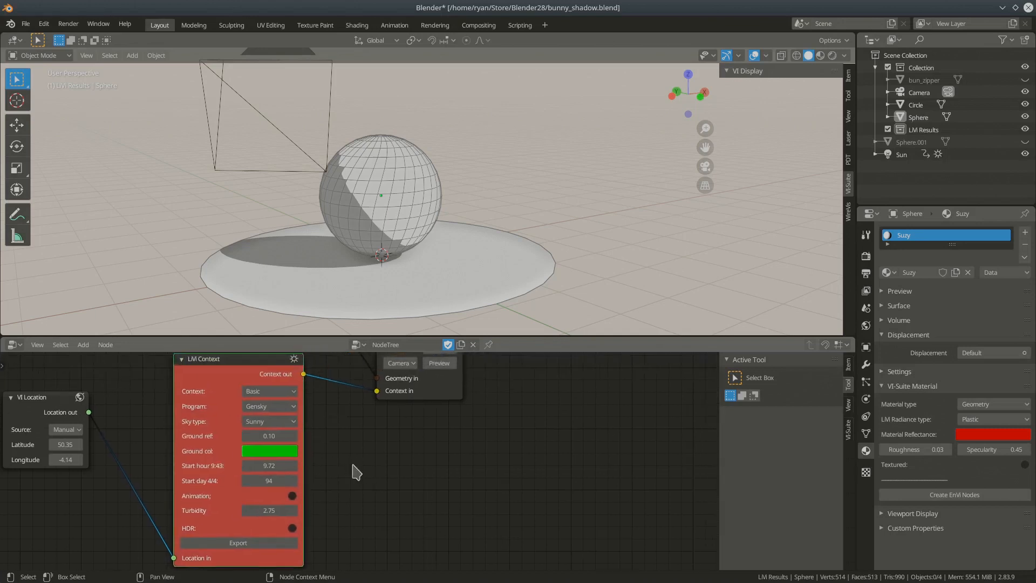
# - Try the Partly Cloudy, Cloudy and DF Sky types in the LM Context node, and return to Sunny
pyautogui.click(275, 422)
pyautogui.click(290, 453)
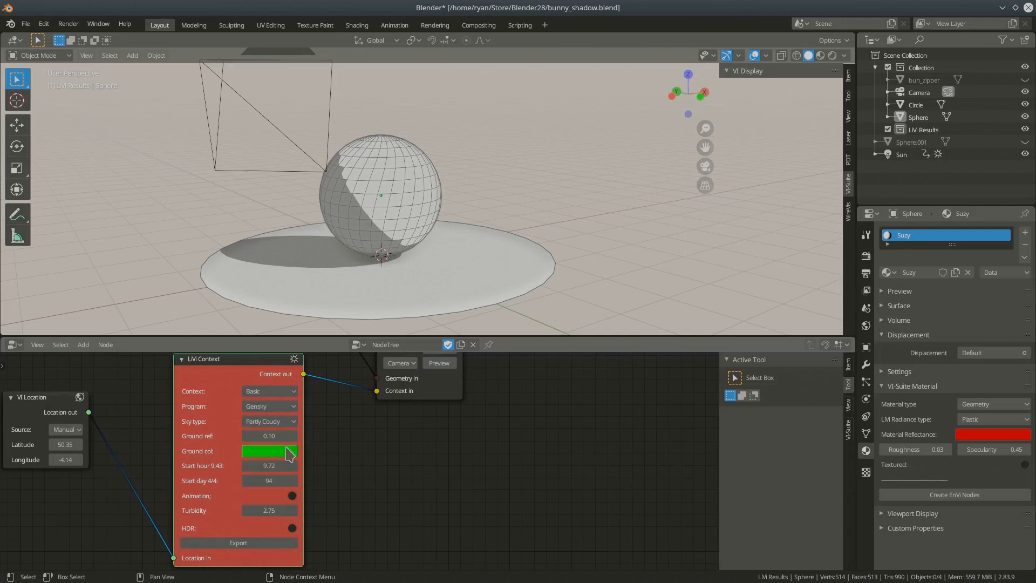
pyautogui.click(270, 421)
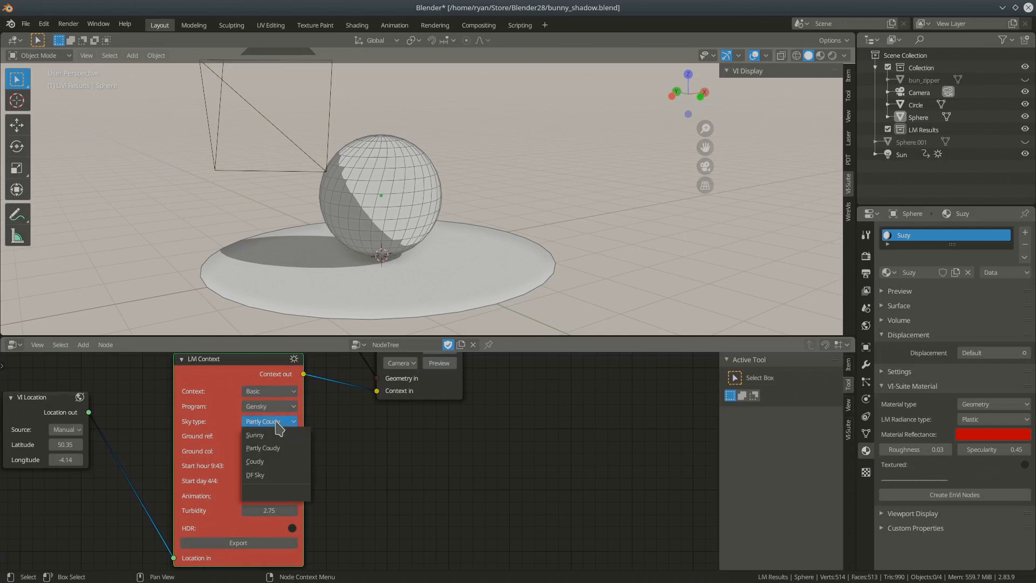
pyautogui.click(276, 462)
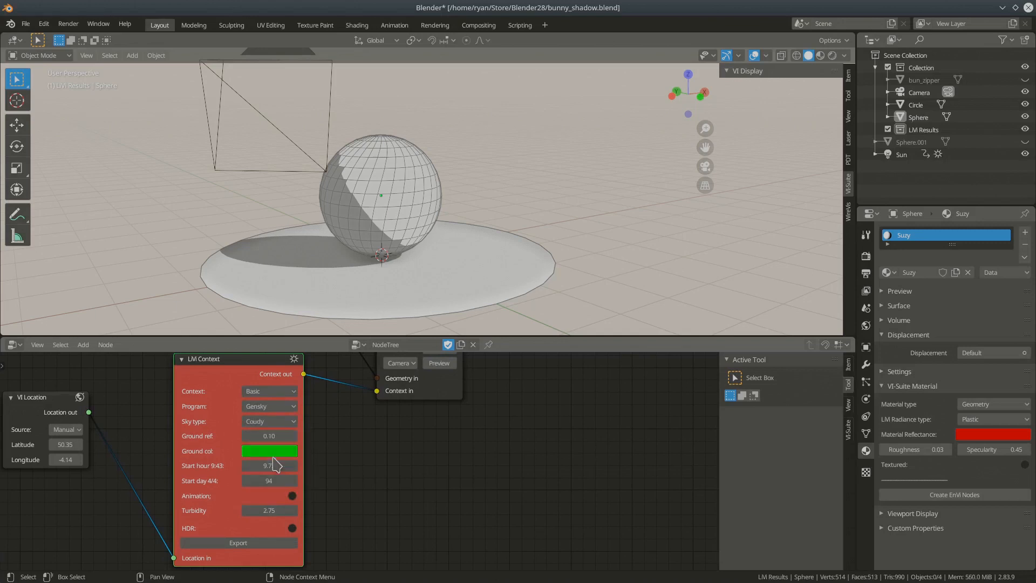
pyautogui.click(285, 422)
pyautogui.click(272, 475)
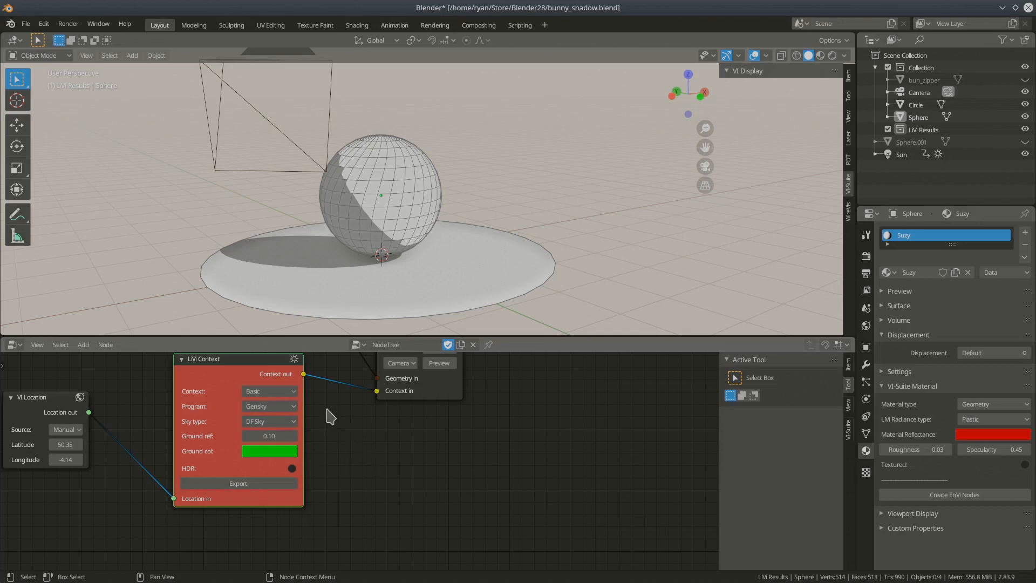
pyautogui.click(273, 422)
pyautogui.click(264, 435)
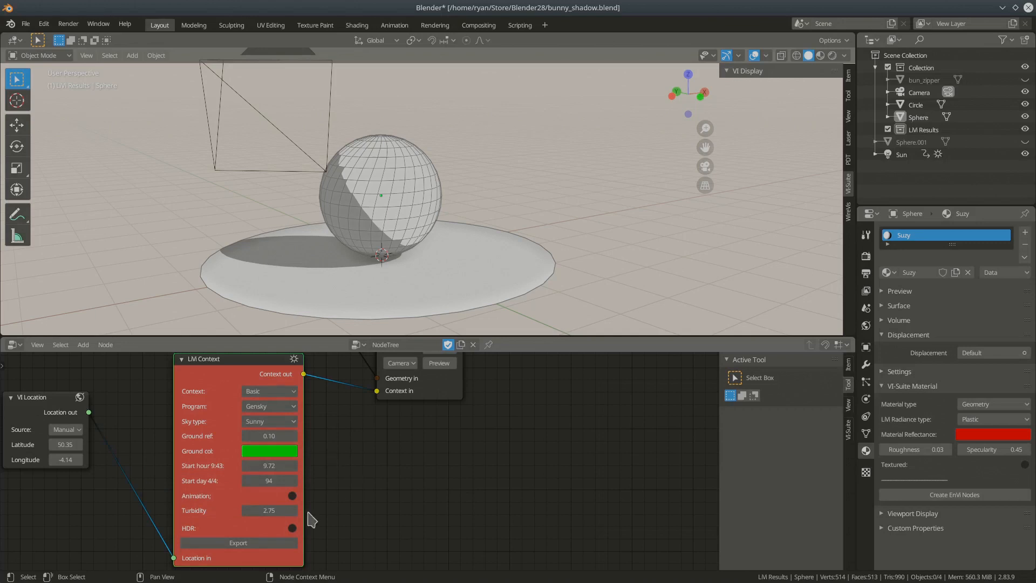
# - Export the LM Context node with the Sunny sky type
pyautogui.click(238, 542)
pyautogui.moveTo(396, 443); pyautogui.dragTo(351, 478, button='middle')
# - Assign the Sensor material to the sphere, and export the geometry to run the lighting calculation
pyautogui.click(389, 183)
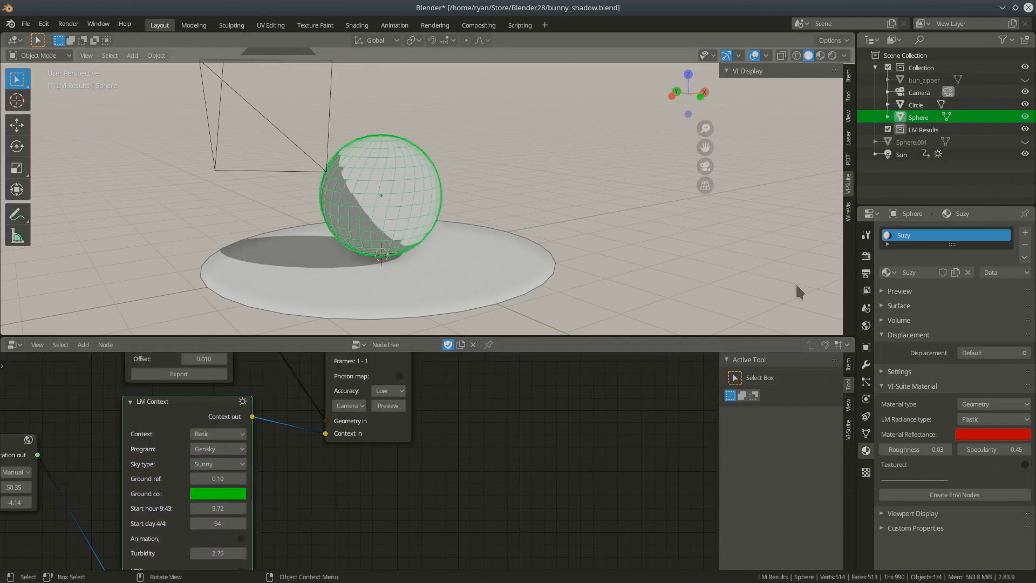
pyautogui.click(887, 272)
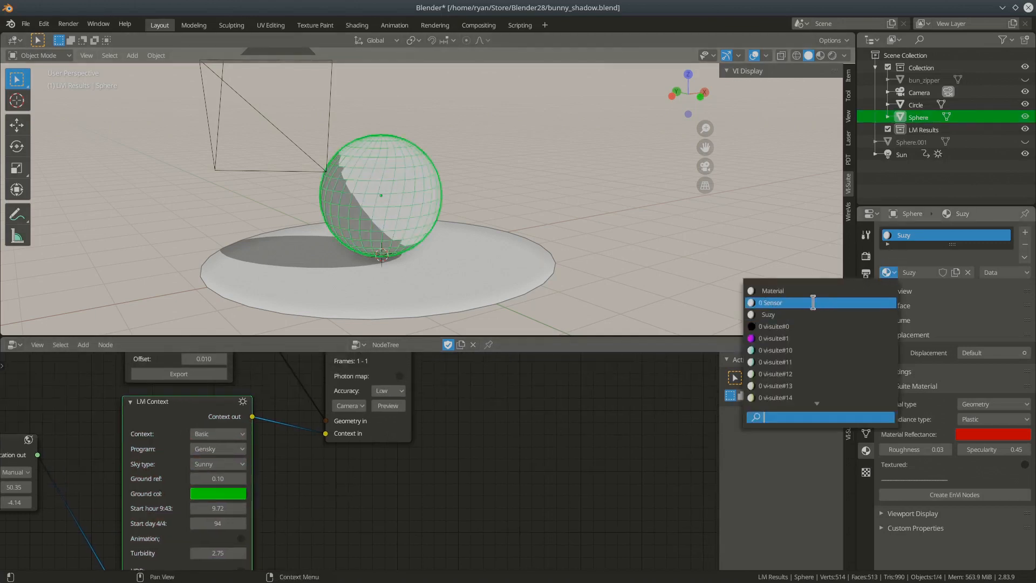
pyautogui.click(796, 304)
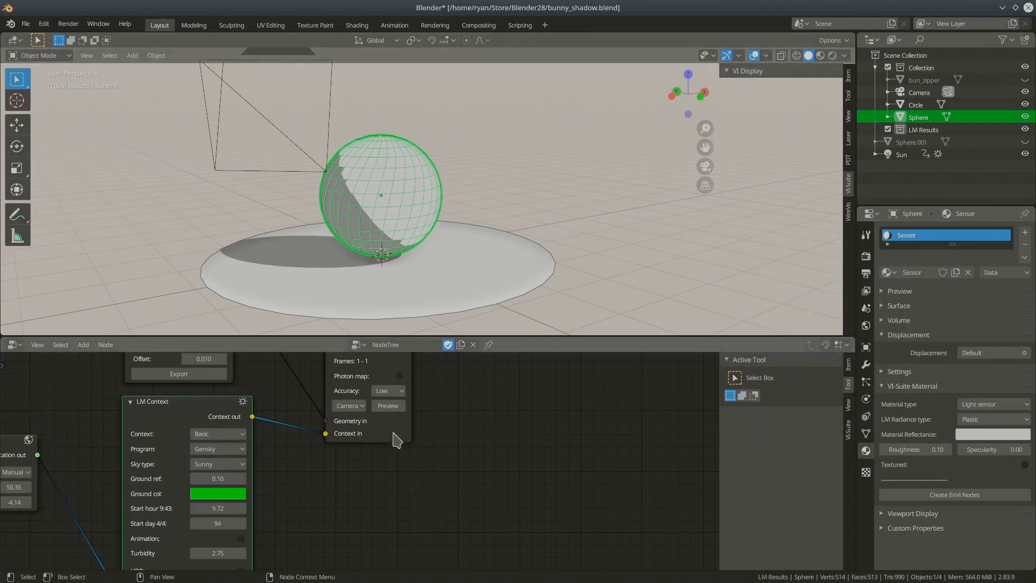
pyautogui.click(203, 374)
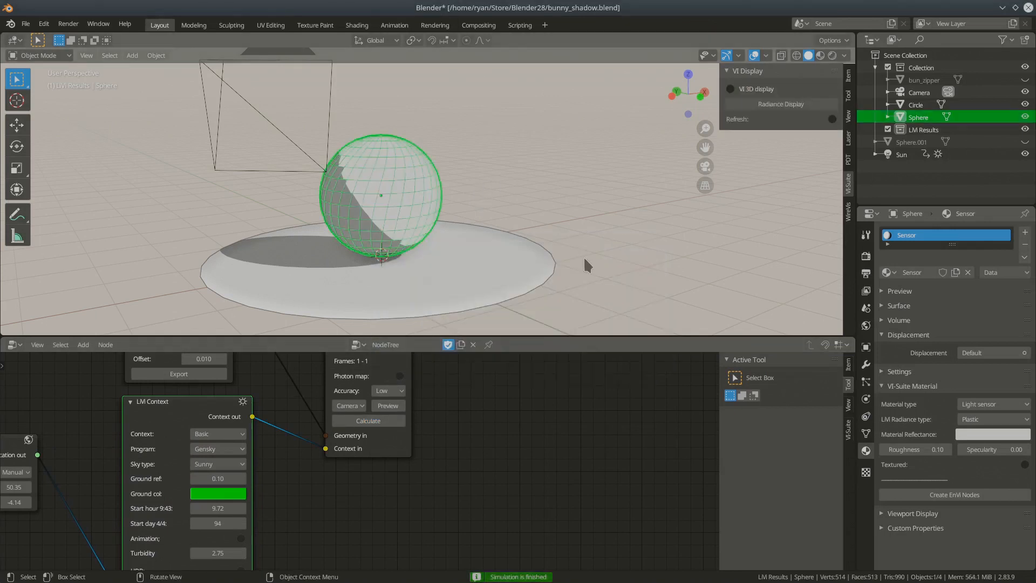
# - Display the Radiance results on the sphere in Lux, and place the expanded legend just beside the sphere
pyautogui.click(780, 105)
pyautogui.click(807, 89)
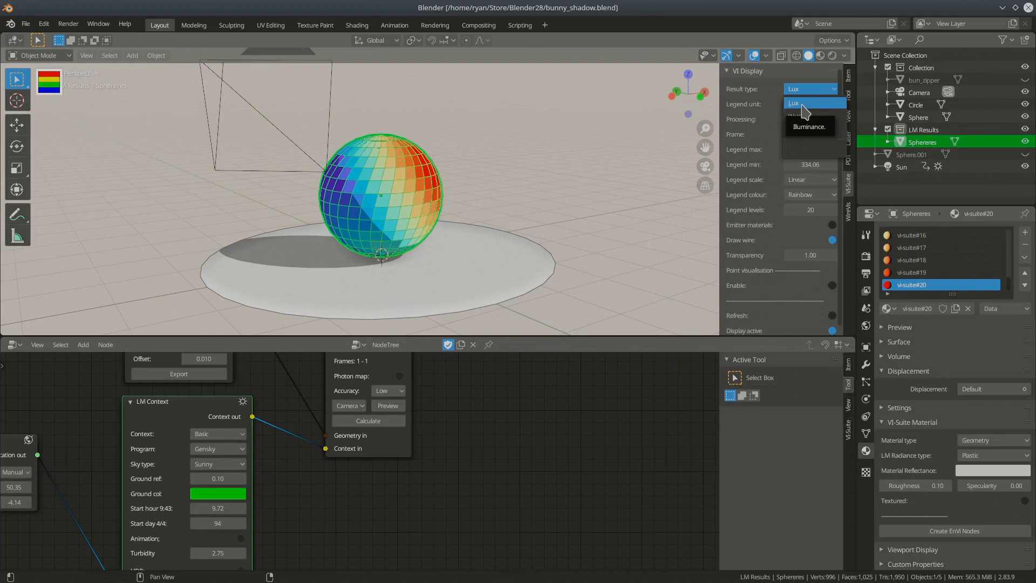
pyautogui.click(806, 106)
pyautogui.click(67, 89)
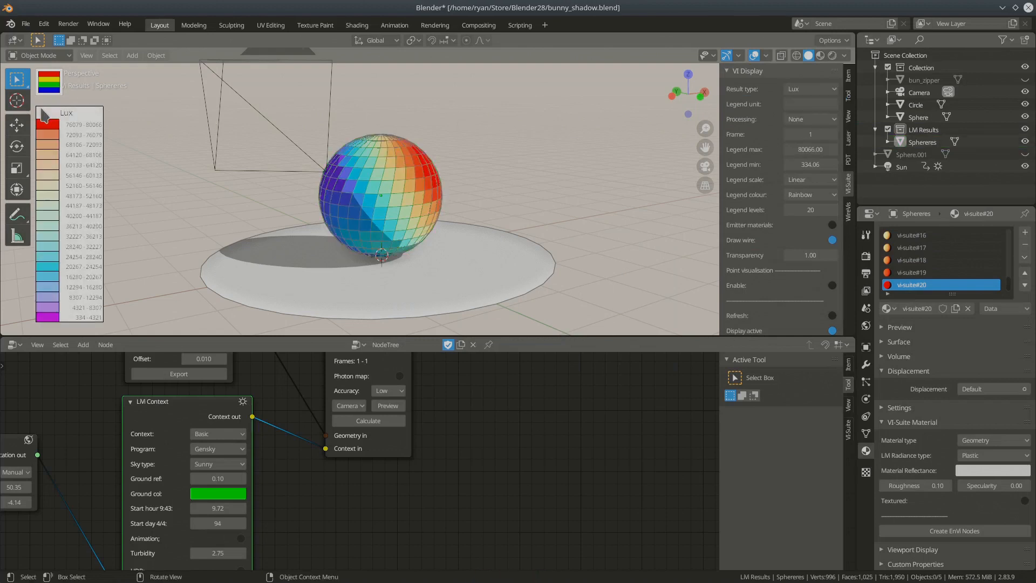
pyautogui.moveTo(46, 115); pyautogui.dragTo(231, 93)
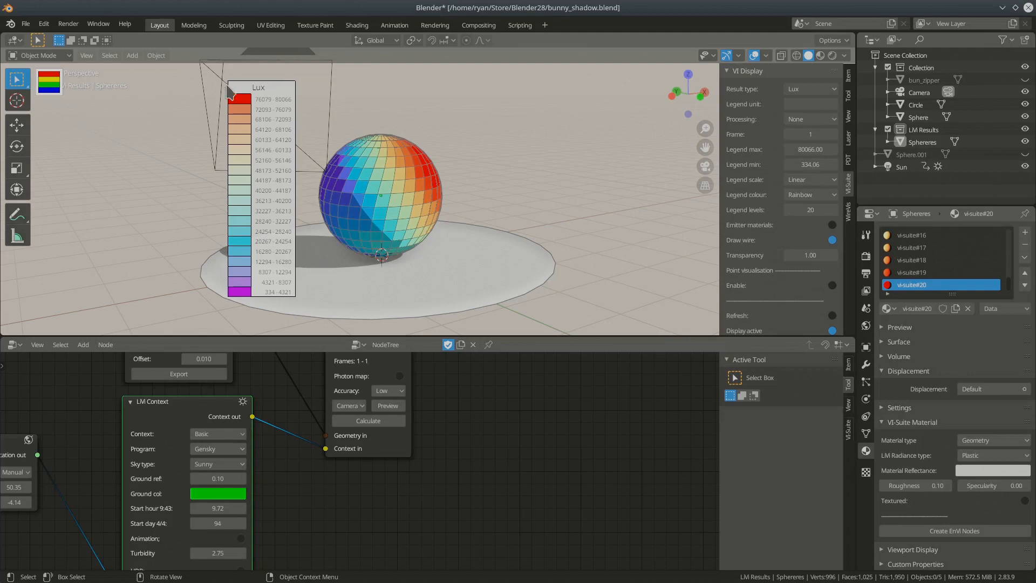
# - Switch the result type to Watts/m2 and examine the irradiance distribution around the sphere
pyautogui.click(810, 89)
pyautogui.click(807, 124)
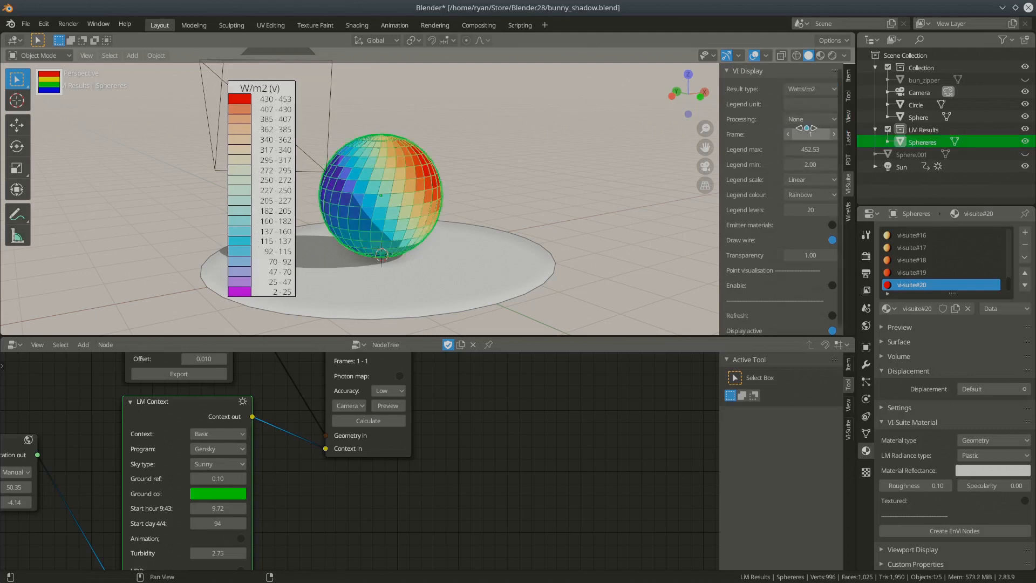
pyautogui.moveTo(494, 240)
pyautogui.mouseDown(button='middle')
pyautogui.moveTo(409, 246)
pyautogui.moveTo(370, 219)
pyautogui.mouseUp(button='middle')
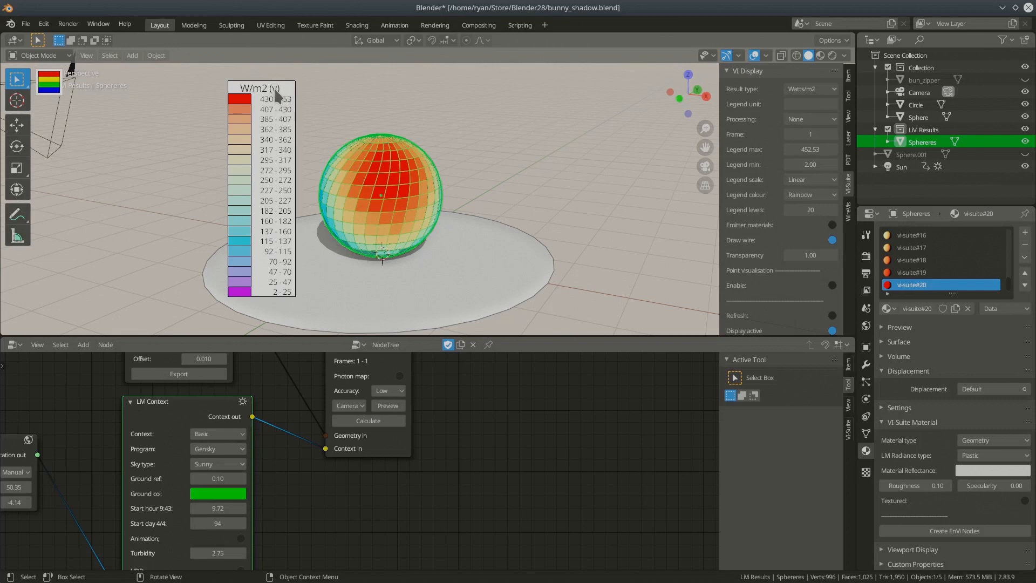
pyautogui.moveTo(410, 229)
pyautogui.mouseDown(button='middle')
pyautogui.moveTo(355, 226)
pyautogui.moveTo(395, 184)
pyautogui.mouseUp(button='middle')
pyautogui.scroll(2, 402, 189)
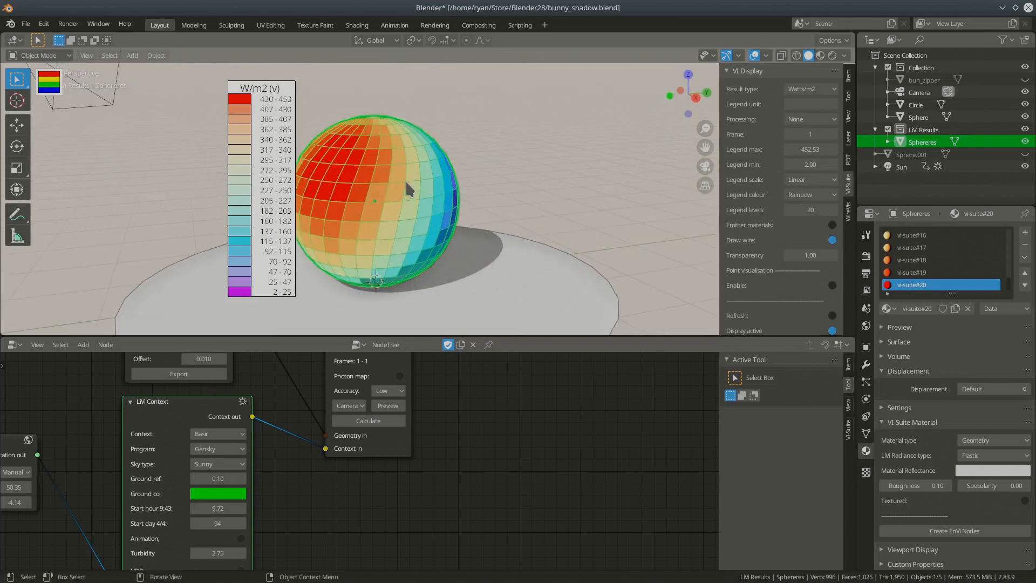
# - Set the result type to Watts, examine the sphere's faces from another side, and collapse the legend
pyautogui.click(810, 89)
pyautogui.click(805, 103)
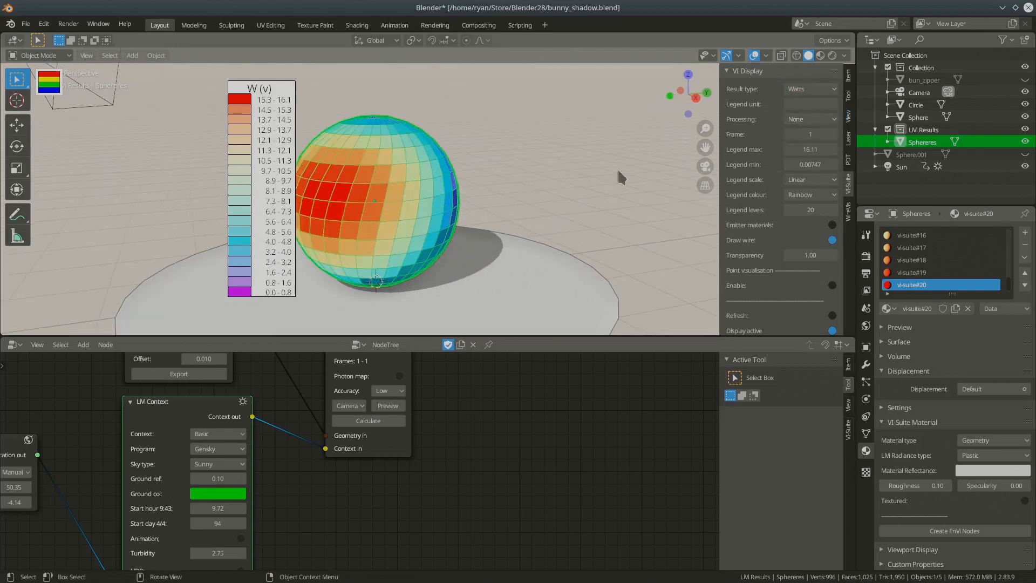
pyautogui.moveTo(471, 238); pyautogui.dragTo(415, 205, button='middle')
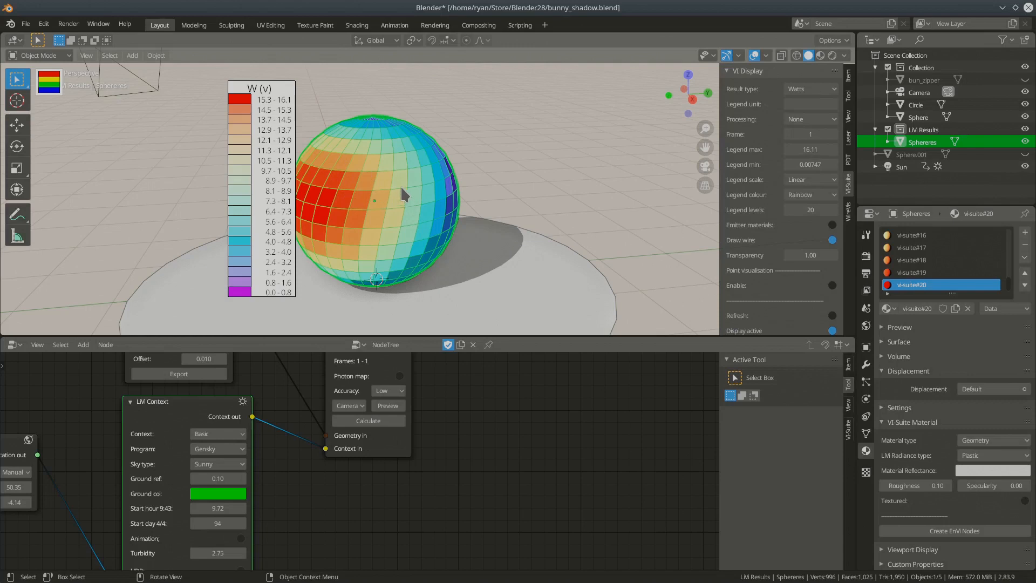
pyautogui.click(240, 199)
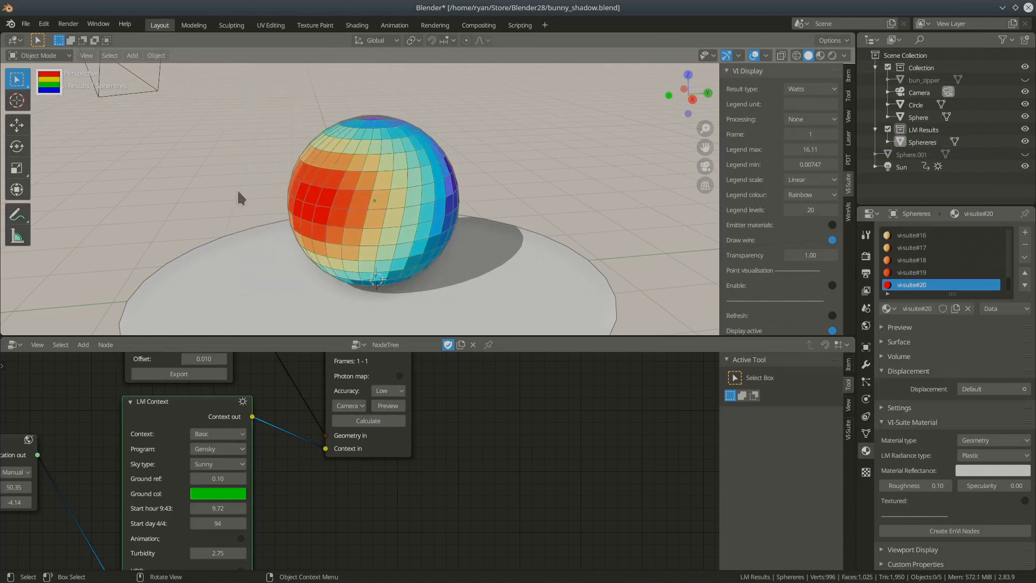
# - With the results display off, set the LM Context sky type to DF Sky, export the context and run the lighting calculation
pyautogui.scroll(-1, 793, 292)
pyautogui.click(832, 324)
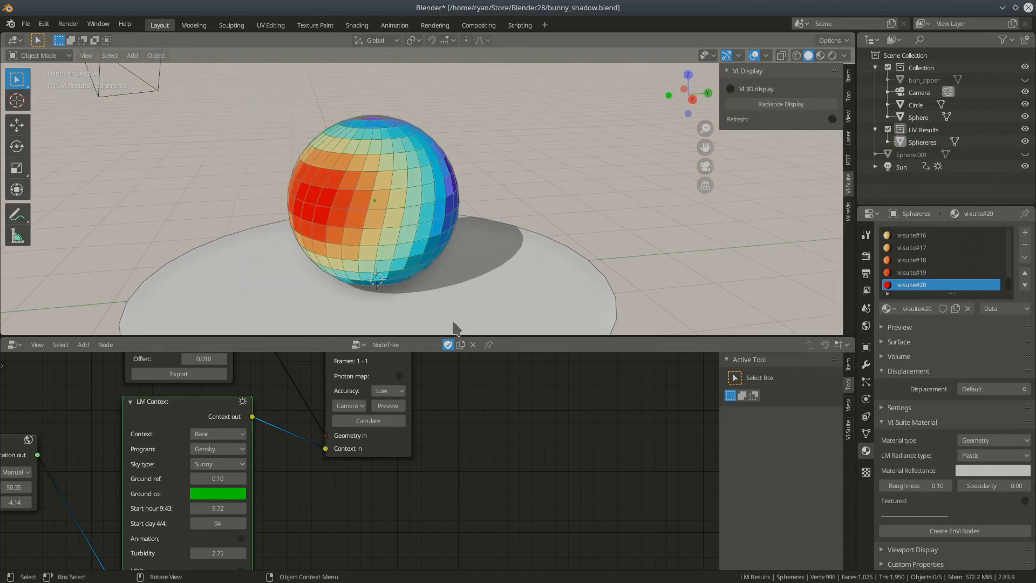
pyautogui.click(227, 471)
pyautogui.click(220, 518)
pyautogui.moveTo(291, 513); pyautogui.dragTo(281, 493, button='middle')
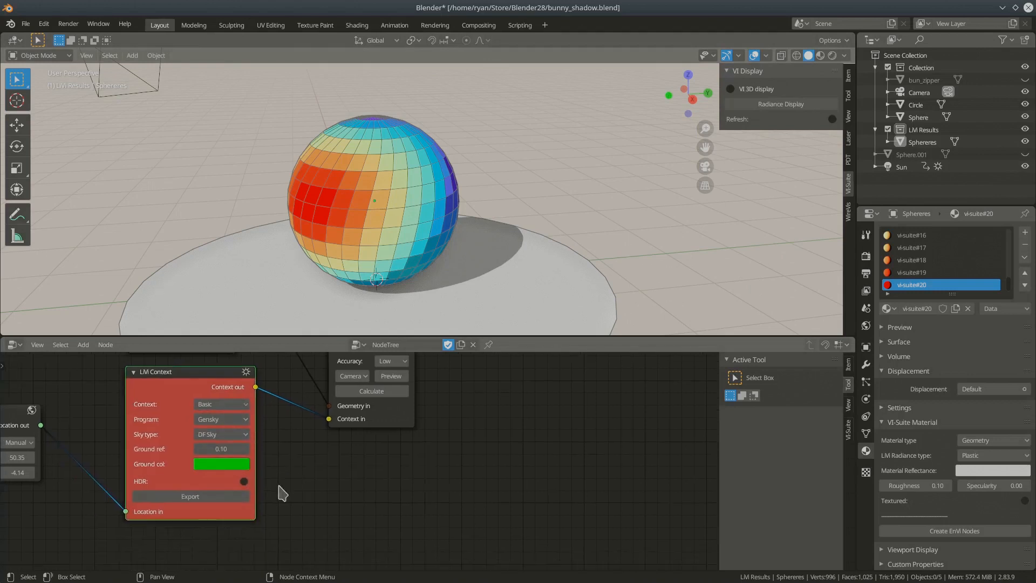
pyautogui.click(240, 496)
pyautogui.click(393, 396)
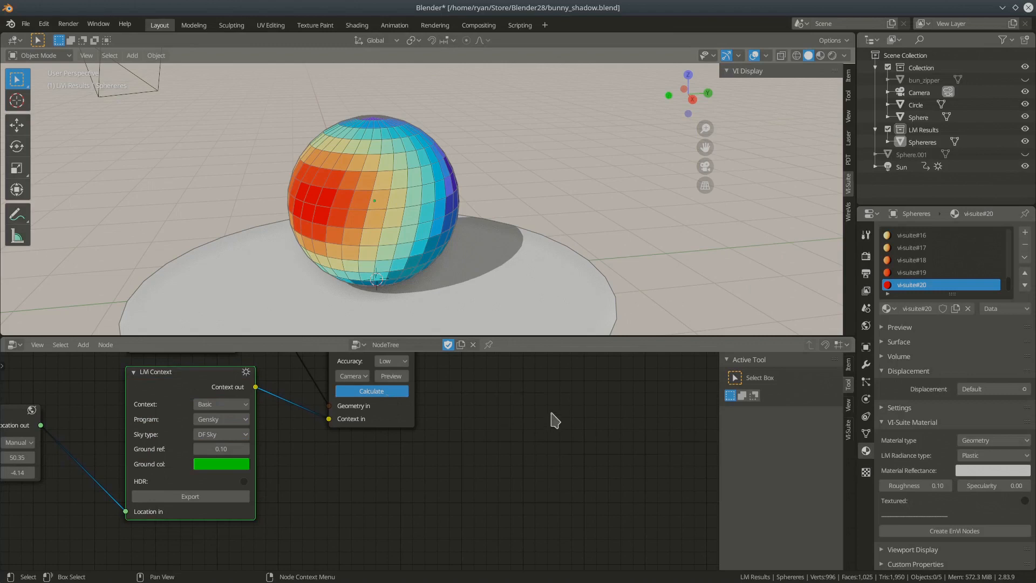
# - Display the Radiance DF (%) results on the sphere with the legend expanded, and examine the sphere from above and the side
pyautogui.click(755, 104)
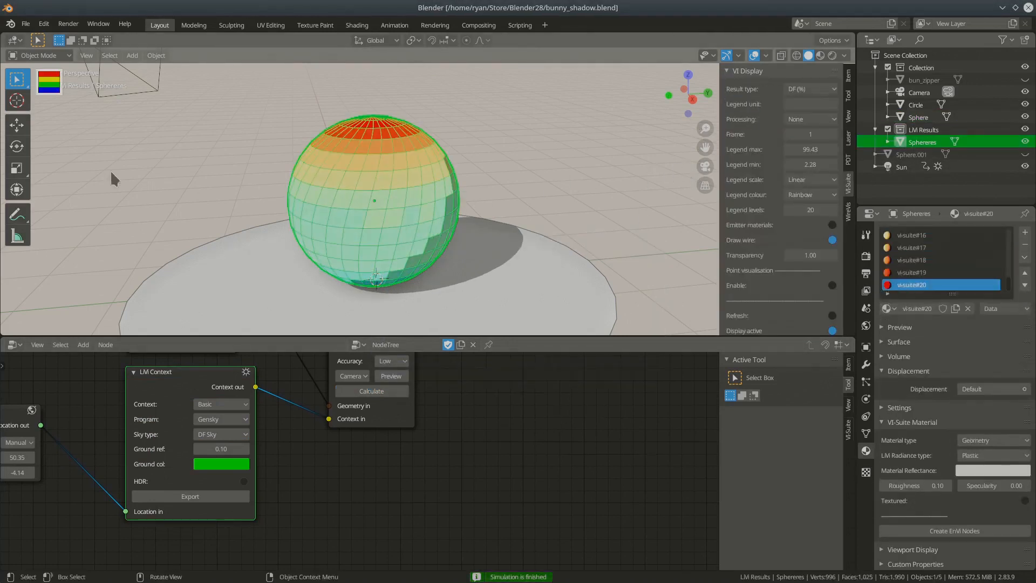
pyautogui.click(49, 82)
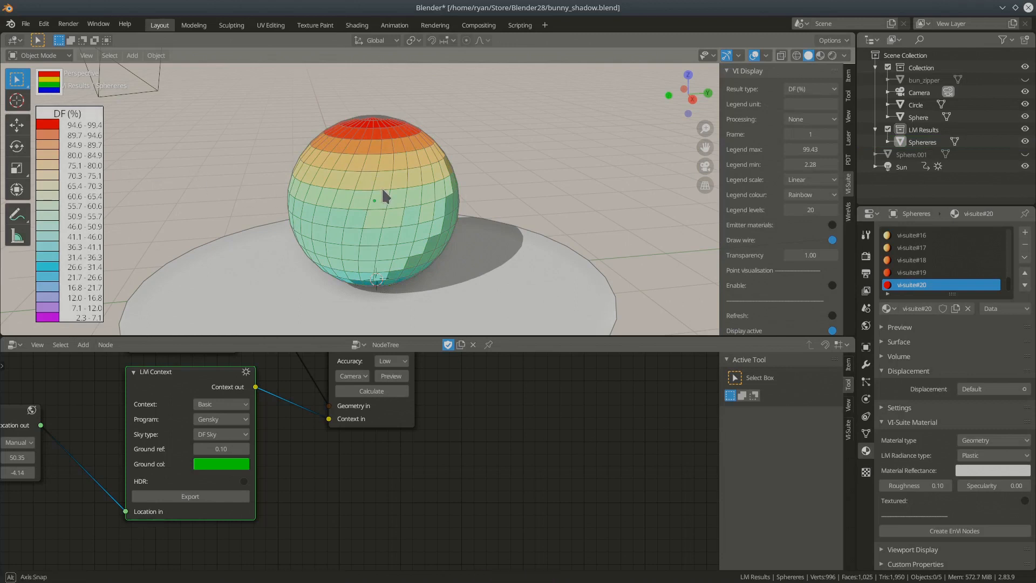
pyautogui.moveTo(381, 187); pyautogui.dragTo(350, 223, button='middle')
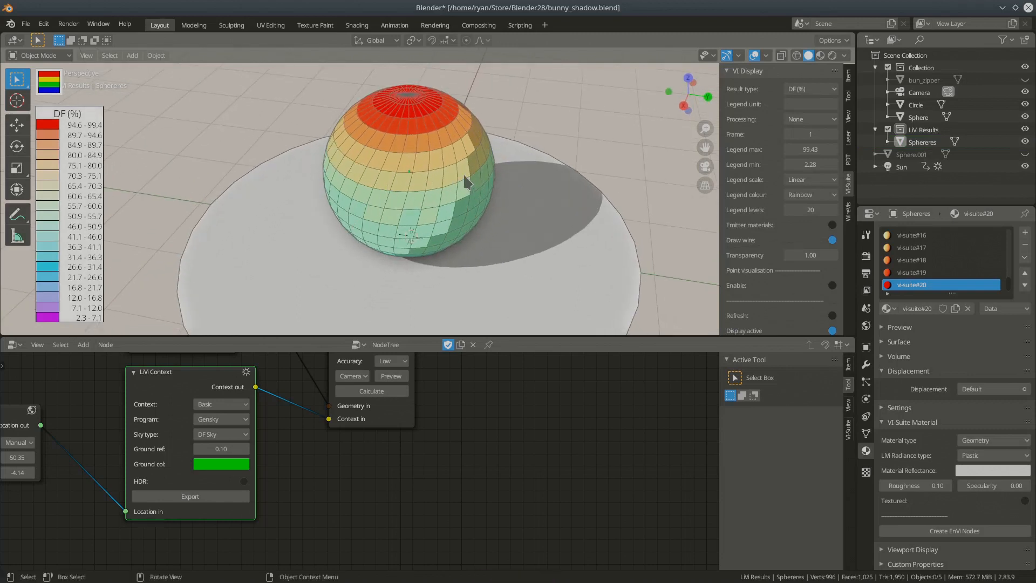
pyautogui.moveTo(467, 163); pyautogui.dragTo(416, 220, button='middle')
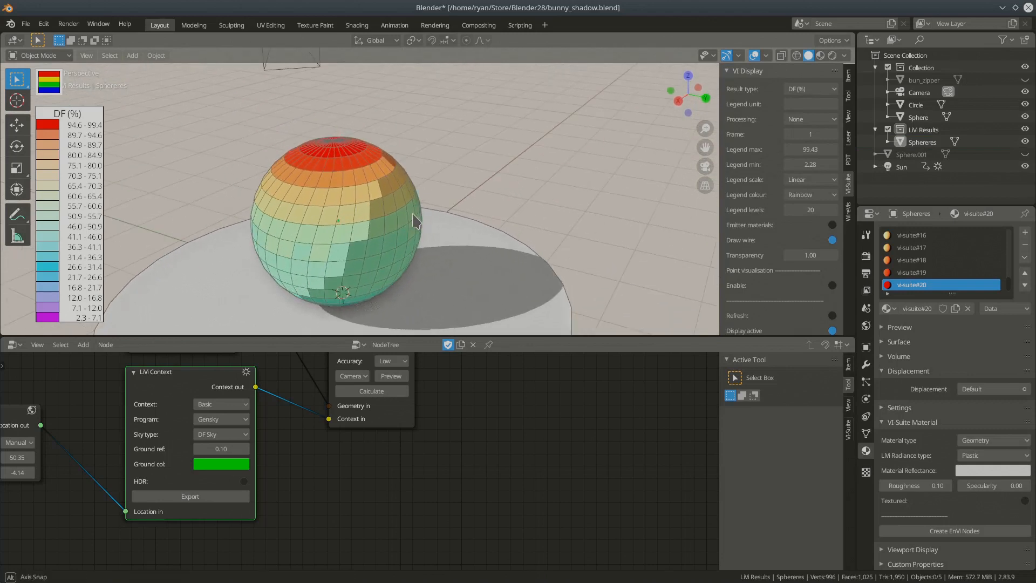
# - Keep the DF (%) result type and set the legend unit to Lux
pyautogui.click(810, 89)
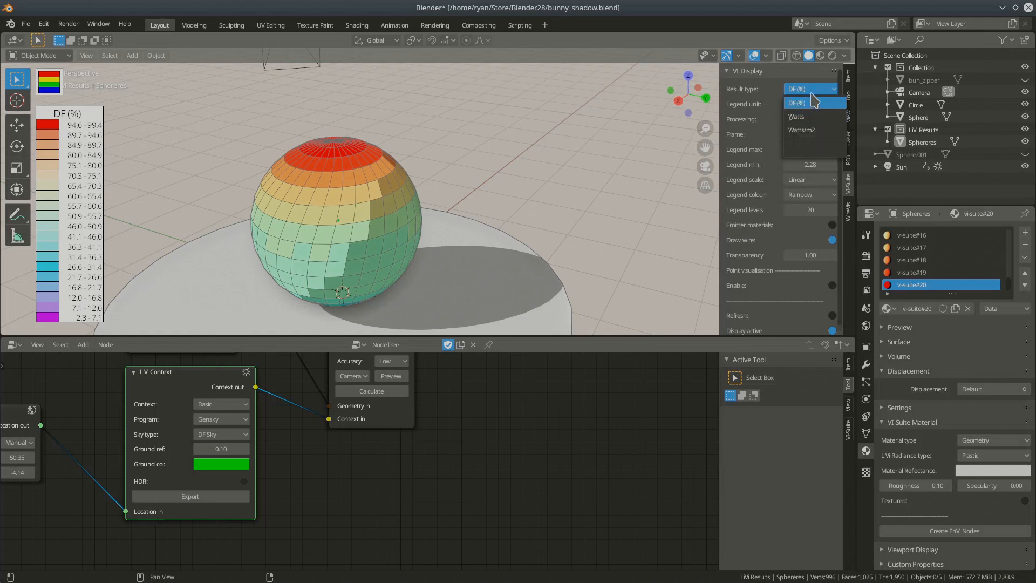
pyautogui.click(807, 105)
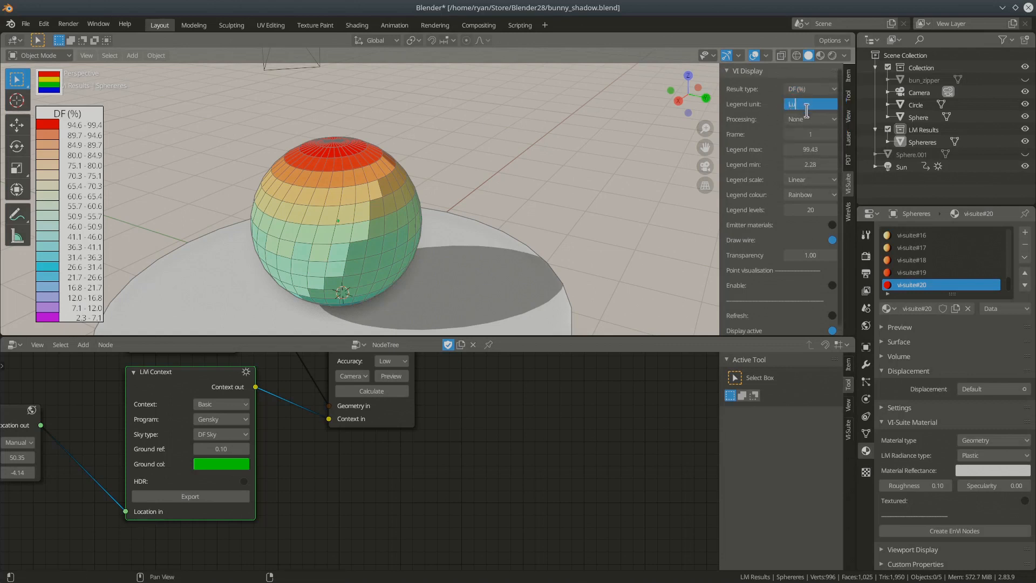
pyautogui.write('Lux')
pyautogui.press('Return')
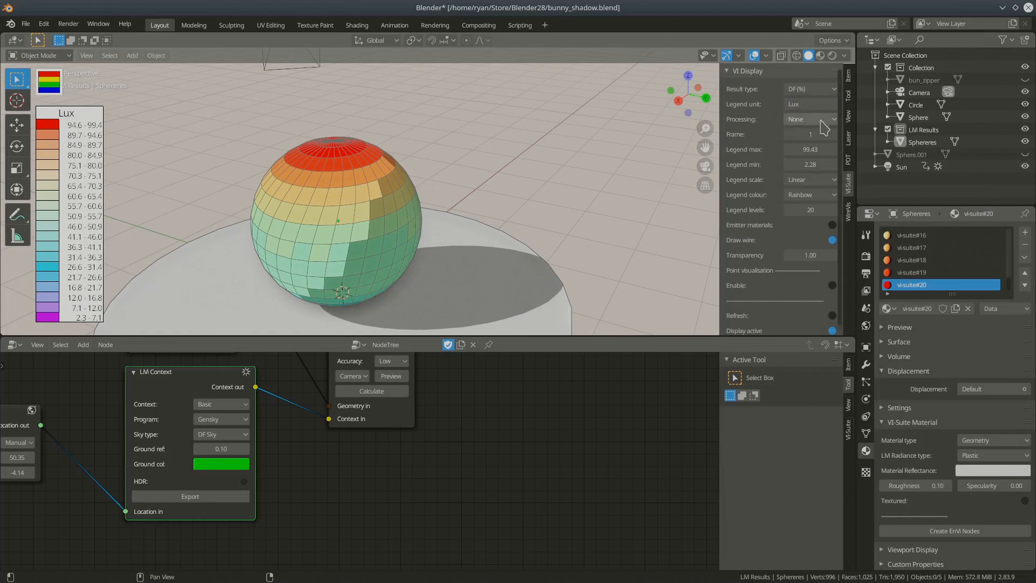
# - Set the results processing to Modifier with the expression *100
pyautogui.click(811, 119)
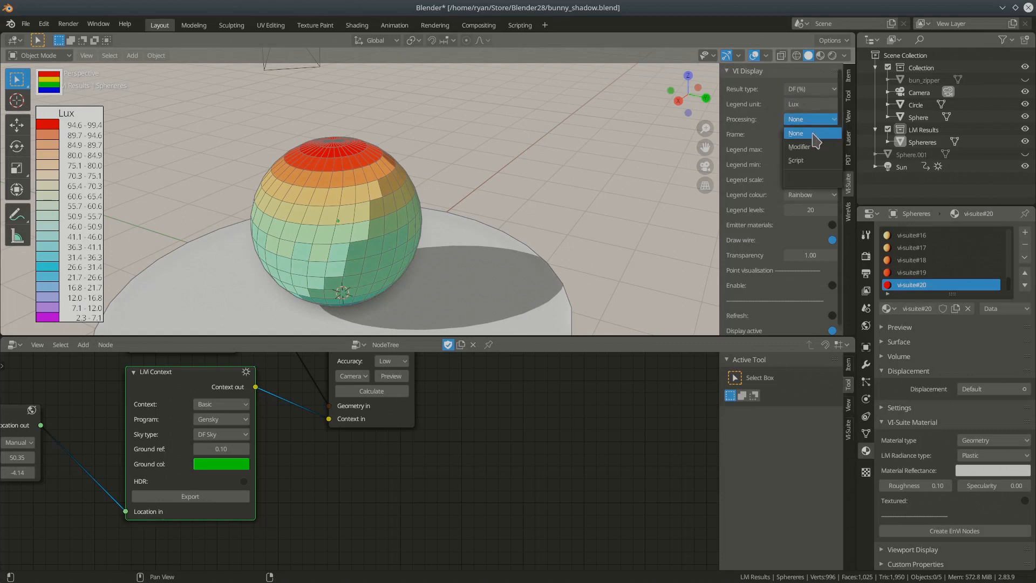
pyautogui.click(810, 146)
pyautogui.click(808, 134)
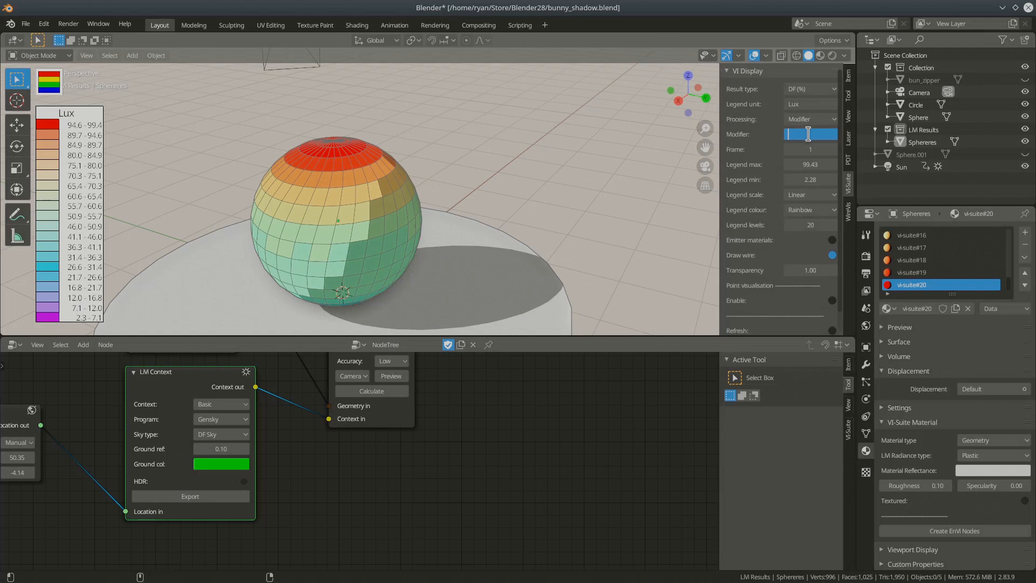
pyautogui.write('*100')
pyautogui.press('Return')
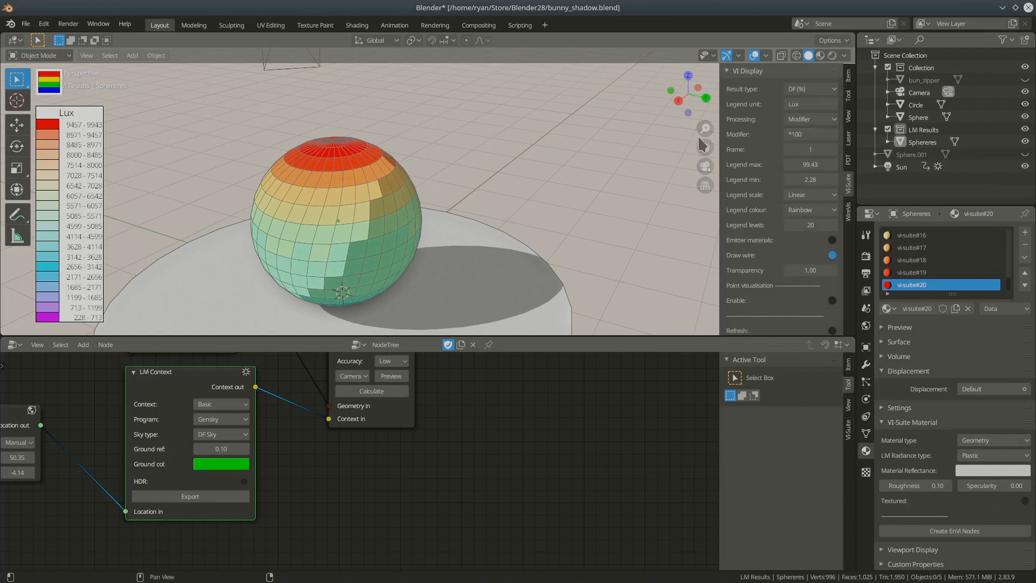
# - Clear both the custom legend unit and the modifier expression from the results display
pyautogui.click(811, 106)
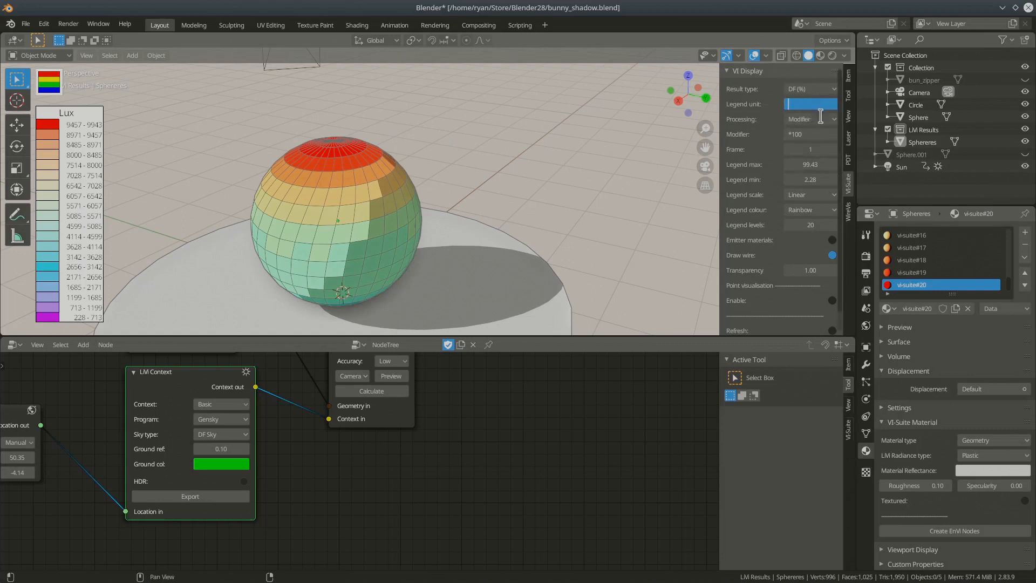
pyautogui.click(812, 133)
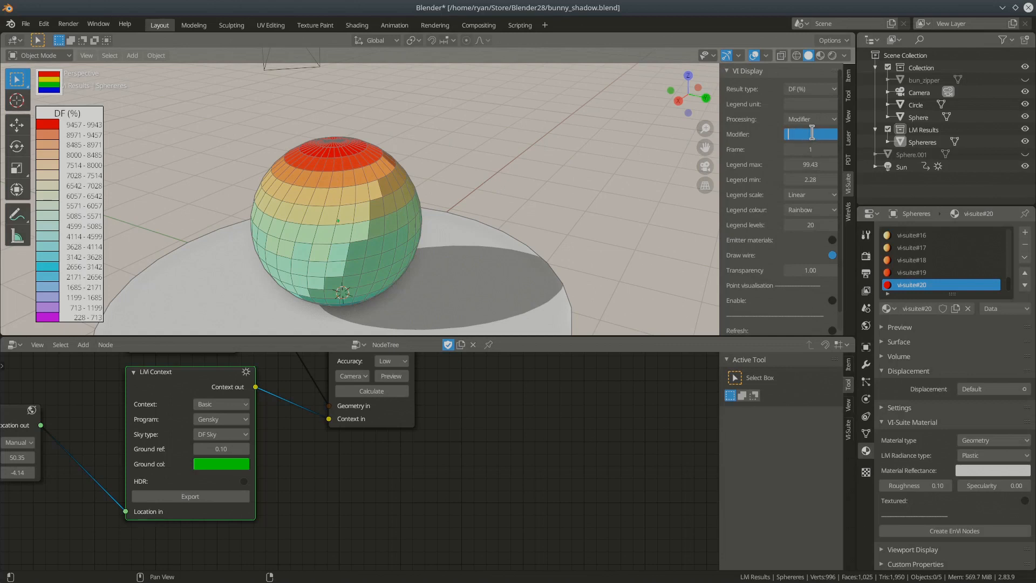
pyautogui.press('Return')
# - Show the sphere results in Watts, switch the result type to Watts/m2, and center the sphere in view
pyautogui.click(826, 91)
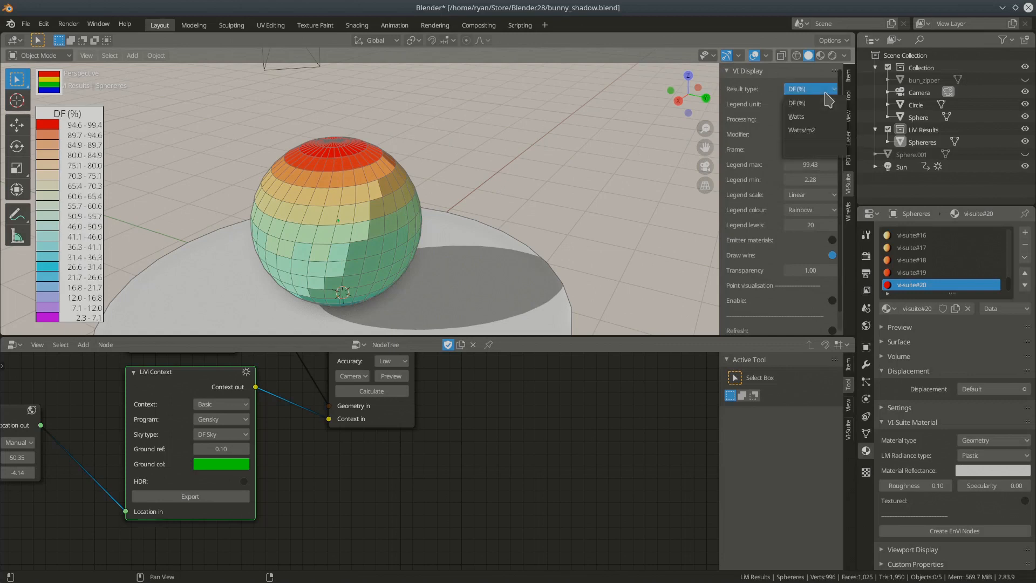
pyautogui.click(804, 116)
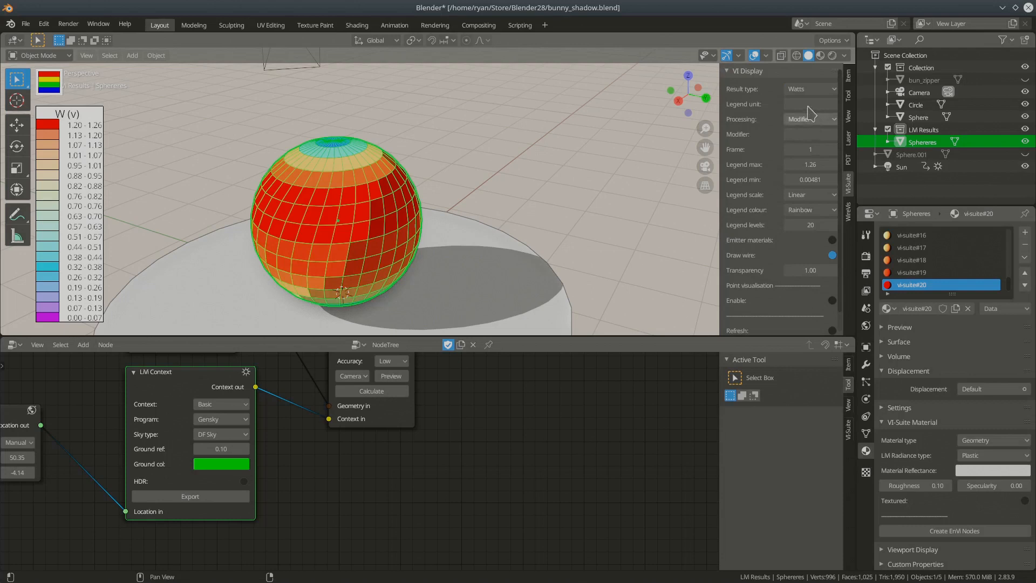
pyautogui.click(804, 89)
pyautogui.click(808, 129)
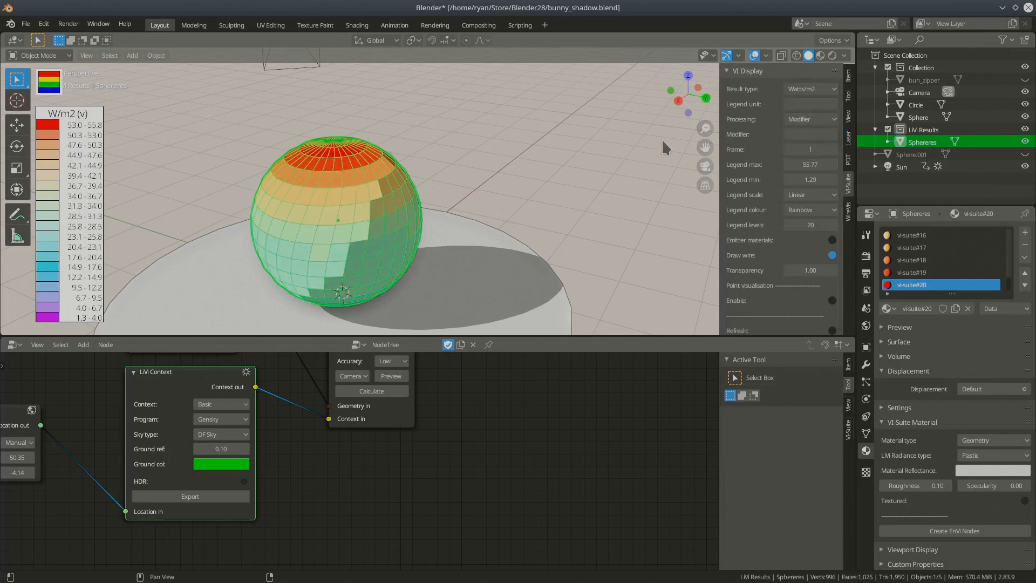
pyautogui.keyDown('shift'); pyautogui.moveTo(372, 260); pyautogui.dragTo(429, 237, button='middle'); pyautogui.keyUp('shift')
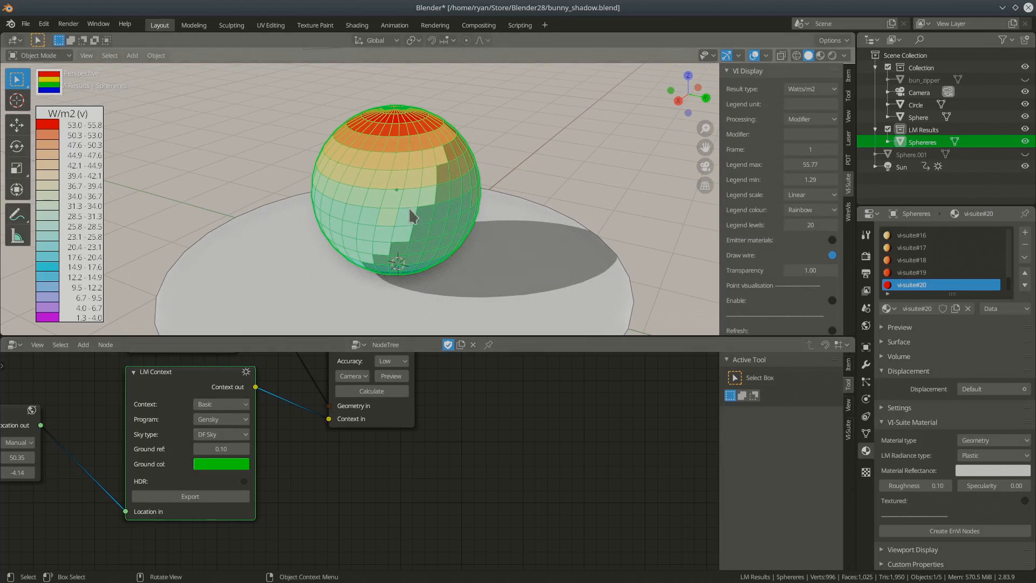
# - Collapse the legend and turn off the results display, and set the LM Context program to Gendaylit
pyautogui.click(53, 86)
pyautogui.scroll(-2, 782, 261)
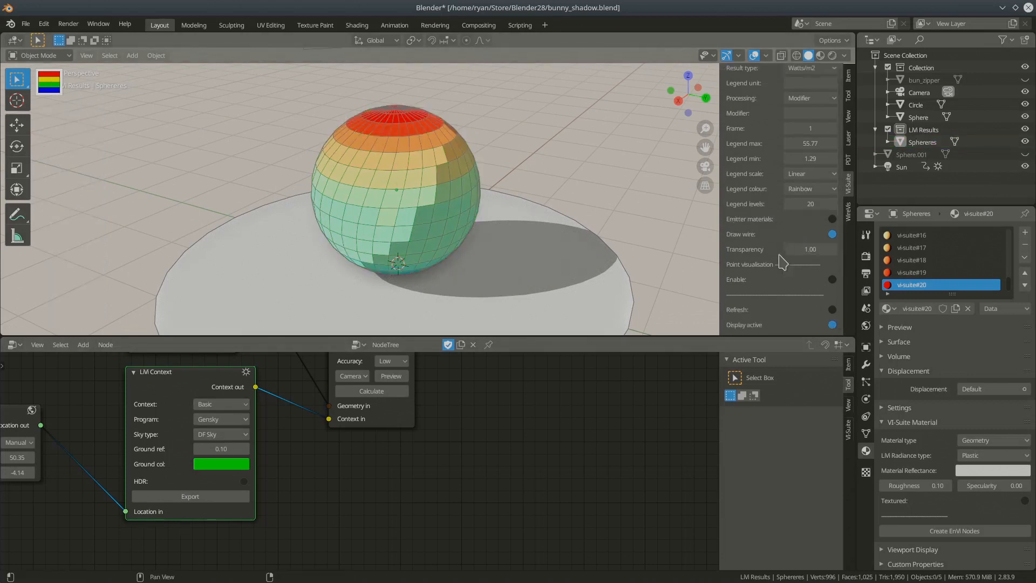
pyautogui.click(834, 326)
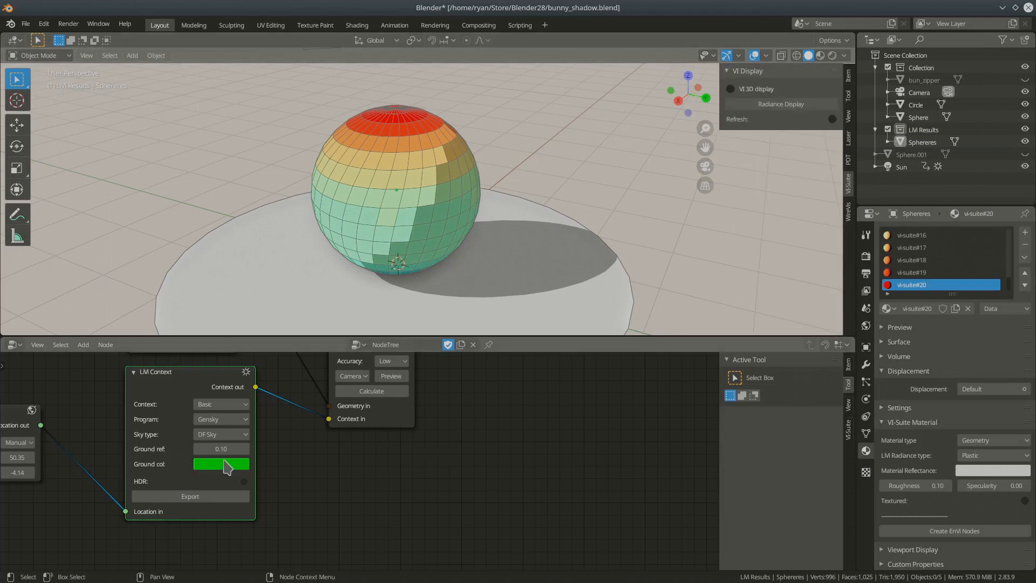
pyautogui.click(226, 426)
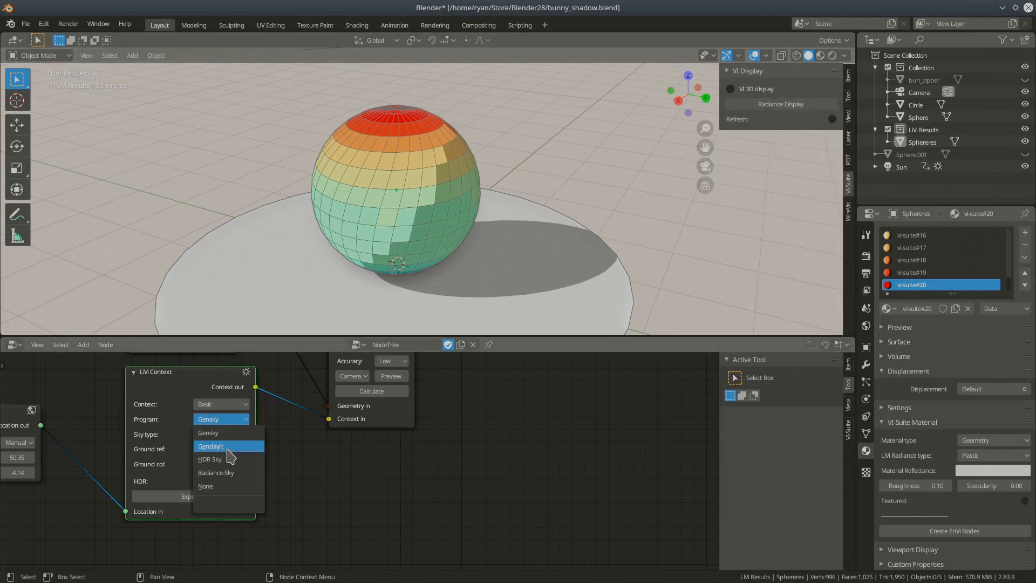
pyautogui.click(230, 448)
# - Enable Colour sky in the LM Context node and export the Gendaylit context
pyautogui.moveTo(282, 497); pyautogui.dragTo(297, 450, button='middle')
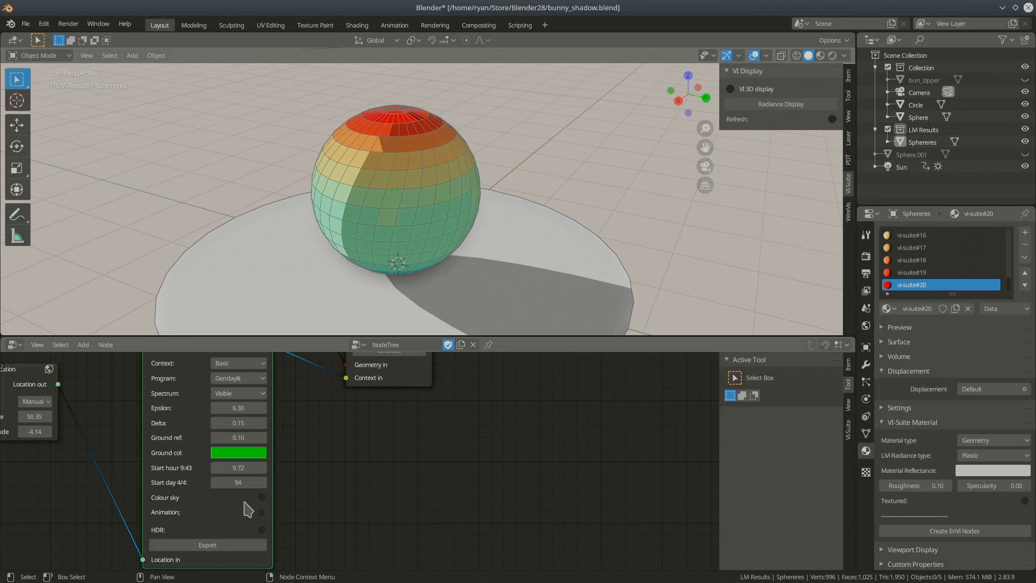
pyautogui.click(261, 497)
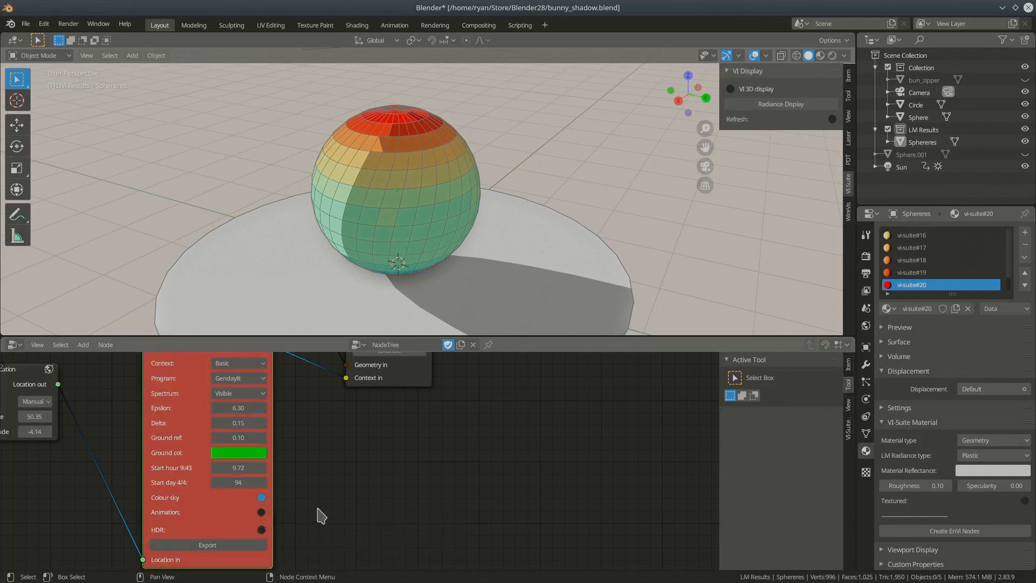
pyautogui.click(241, 546)
# - Preview the scene in Radiance in an enlarged window, set the exposure from a point on the sphere, and close the preview
pyautogui.moveTo(369, 454); pyautogui.dragTo(319, 512, button='middle')
pyautogui.click(365, 397)
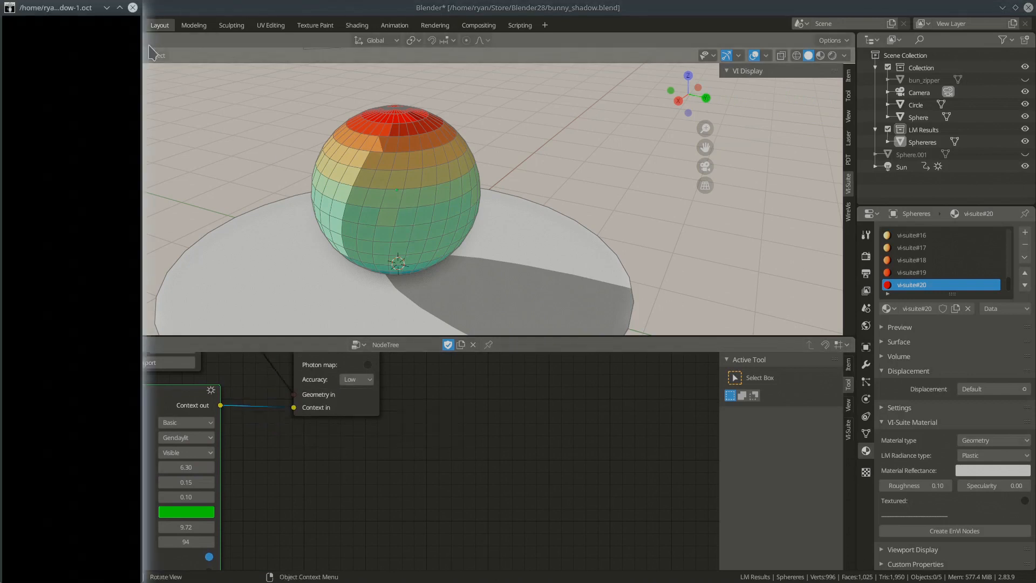
pyautogui.moveTo(142, 2); pyautogui.dragTo(709, 197)
pyautogui.moveTo(514, 199); pyautogui.dragTo(578, 138)
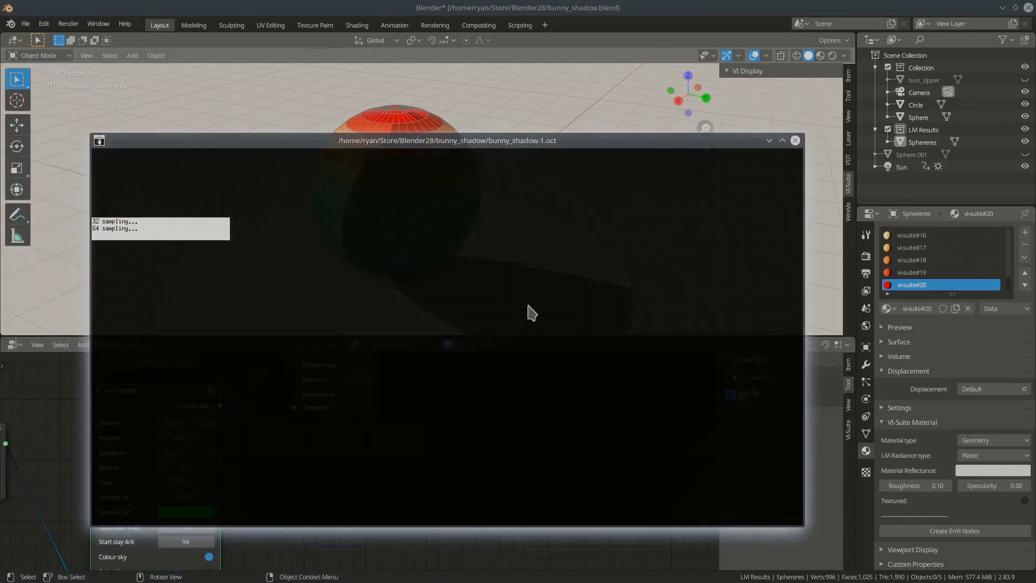
pyautogui.write('e')
pyautogui.press('Return')
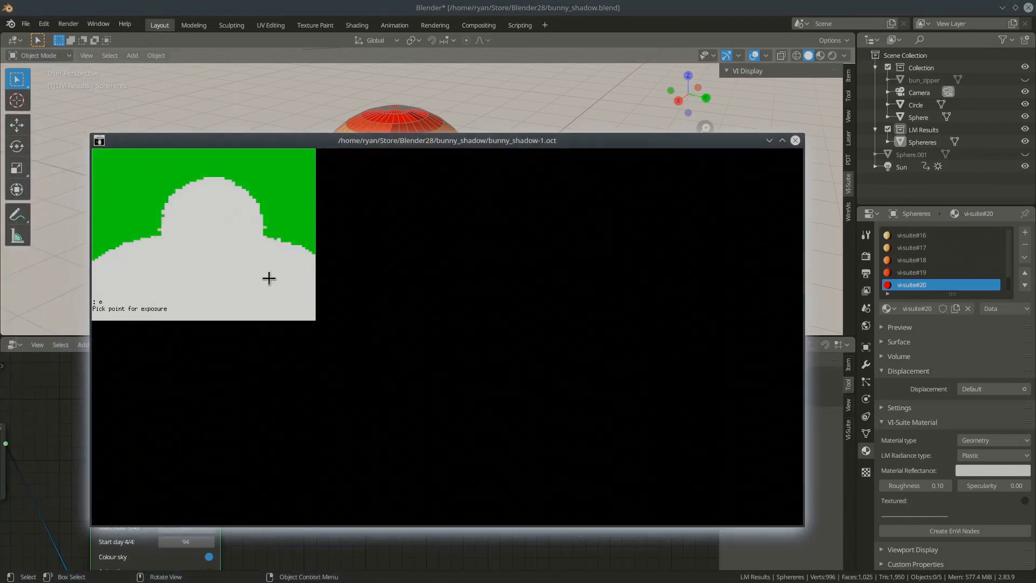
pyautogui.click(238, 255)
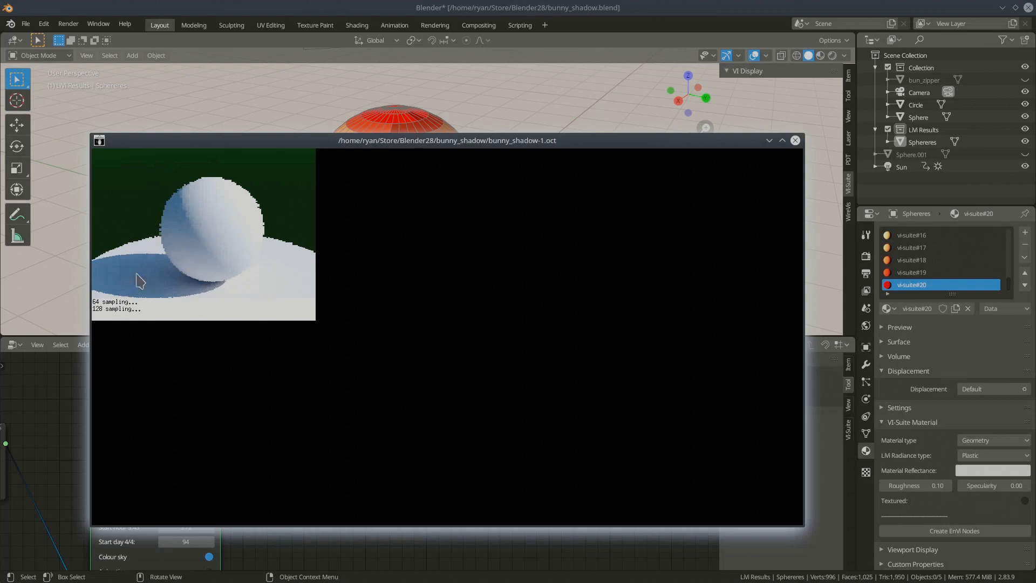
pyautogui.click(796, 141)
# - Switch to the camera view and aim the camera away from the sphere at the open sky using walk navigation
pyautogui.press('KP_0')
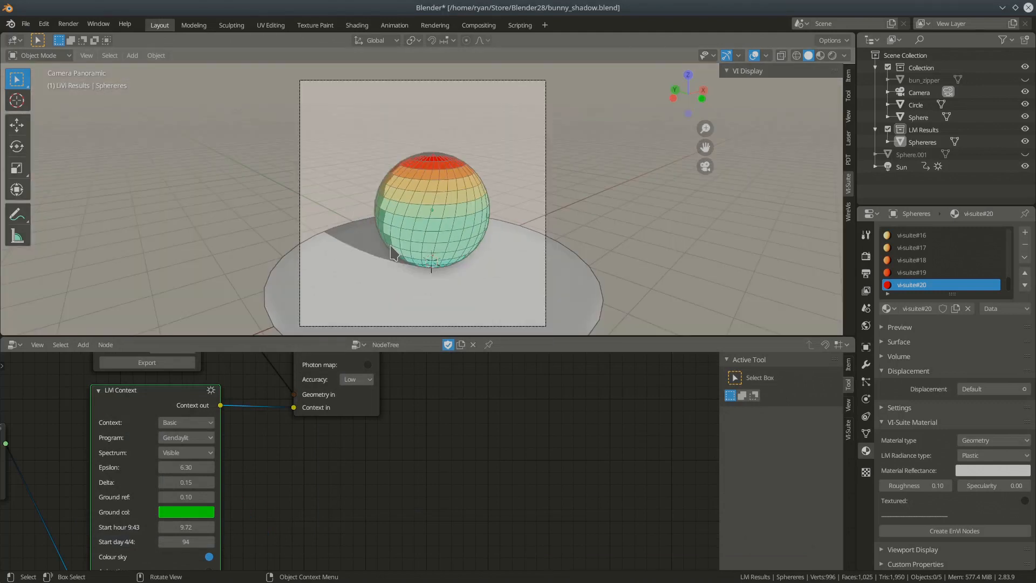
pyautogui.hotkey('shift', '`')
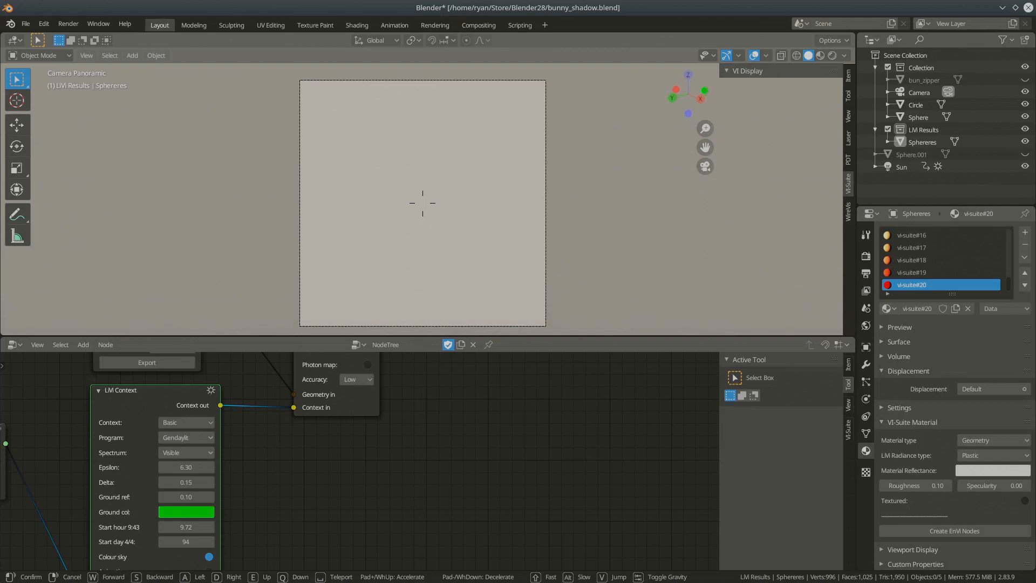
pyautogui.click(423, 203)
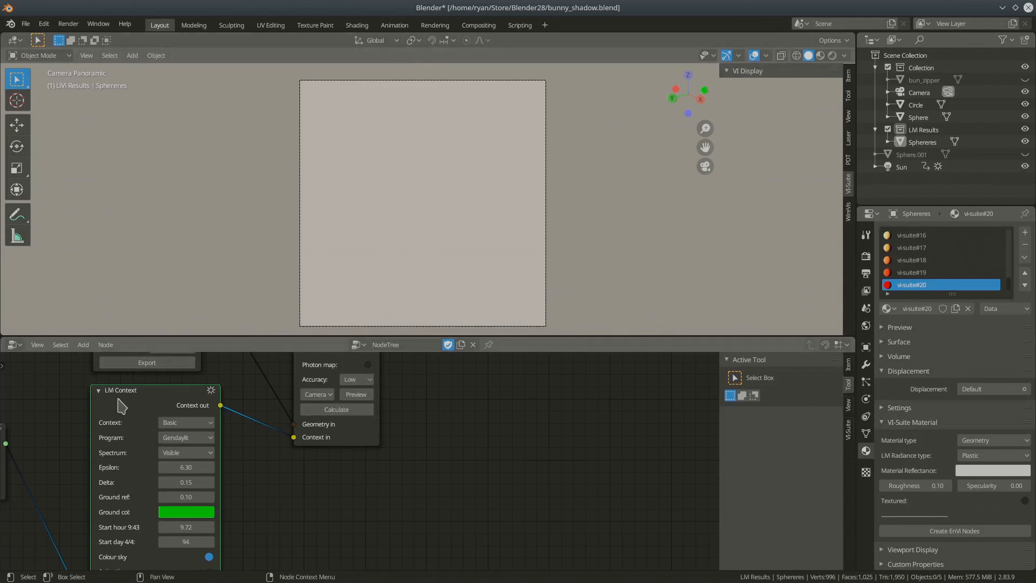
# - Open the Radiance preview for the sky-facing camera and resize its window to a large, roughly central area
pyautogui.click(357, 395)
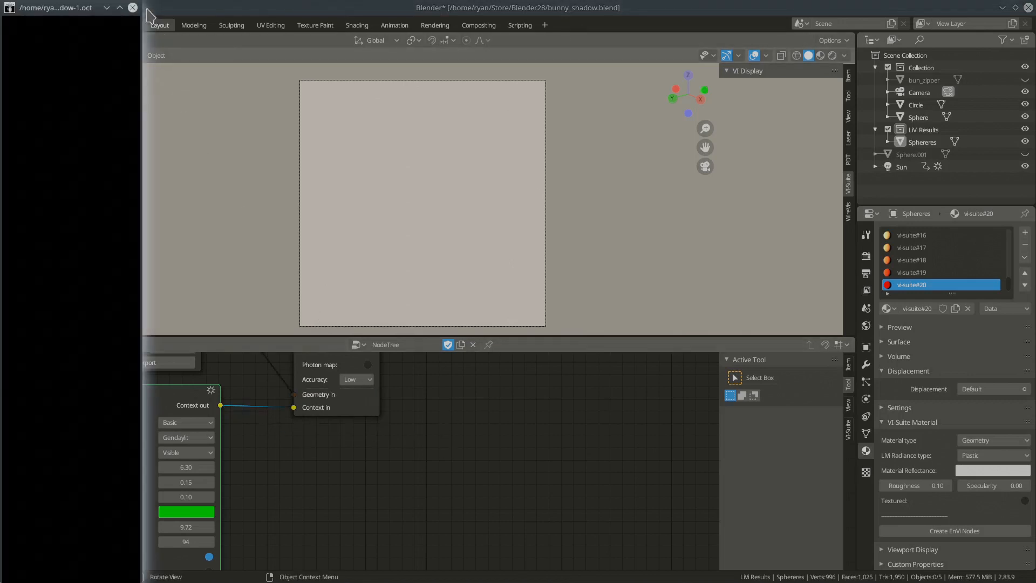
pyautogui.moveTo(141, 4); pyautogui.dragTo(734, 172)
pyautogui.moveTo(502, 172); pyautogui.dragTo(599, 116)
pyautogui.moveTo(832, 533); pyautogui.dragTo(712, 535)
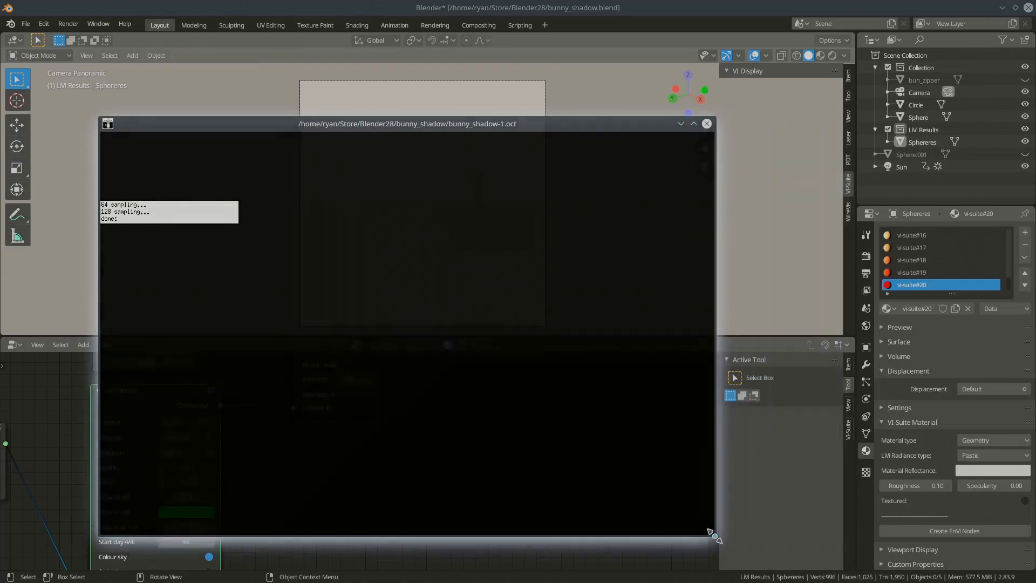
# - Restart the preview rendering with the n command and set the exposure with the e command from a point in the sky
pyautogui.write('n')
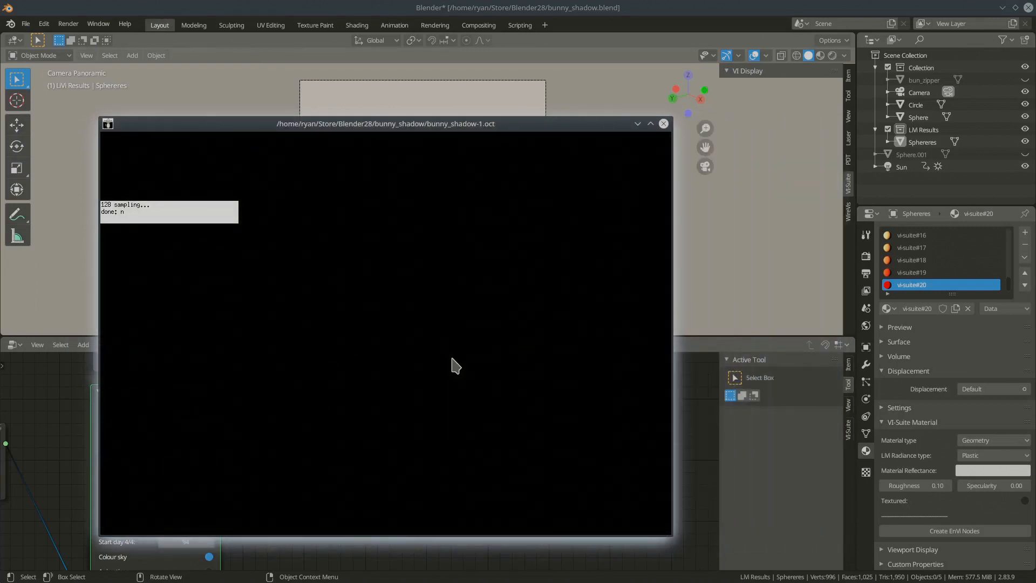
pyautogui.press('Return')
pyautogui.write('e')
pyautogui.press('Return')
pyautogui.click(373, 329)
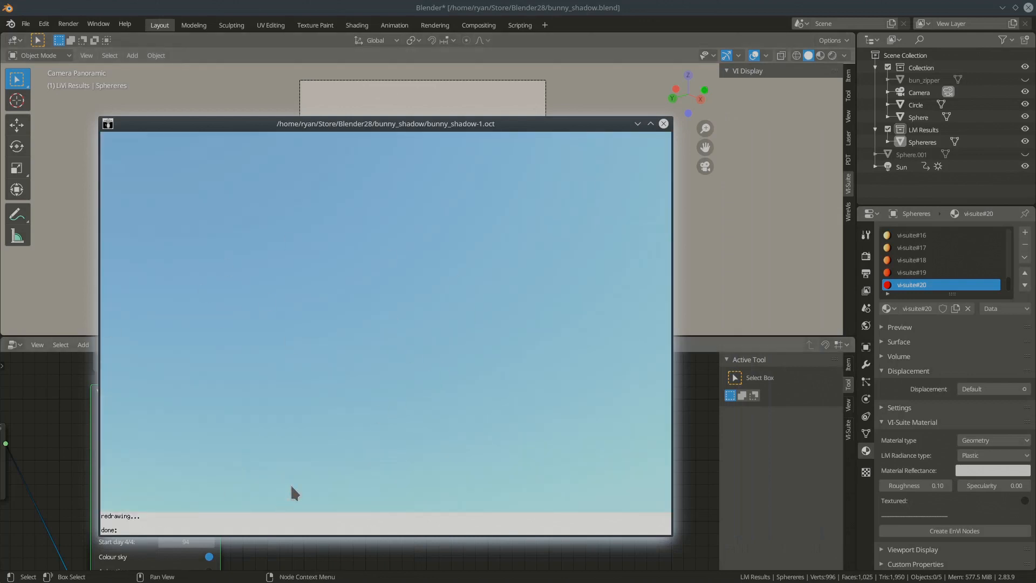
# - Close the Radiance preview and set the LiVi Context node's sky program to HDR Sky
pyautogui.click(664, 123)
pyautogui.moveTo(270, 495); pyautogui.dragTo(313, 444, button='middle')
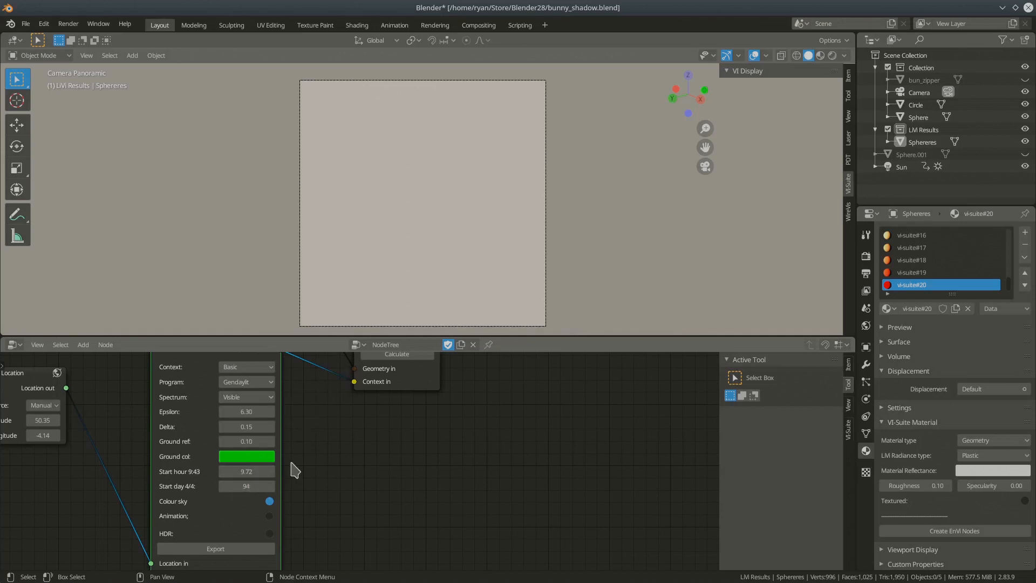
pyautogui.click(264, 384)
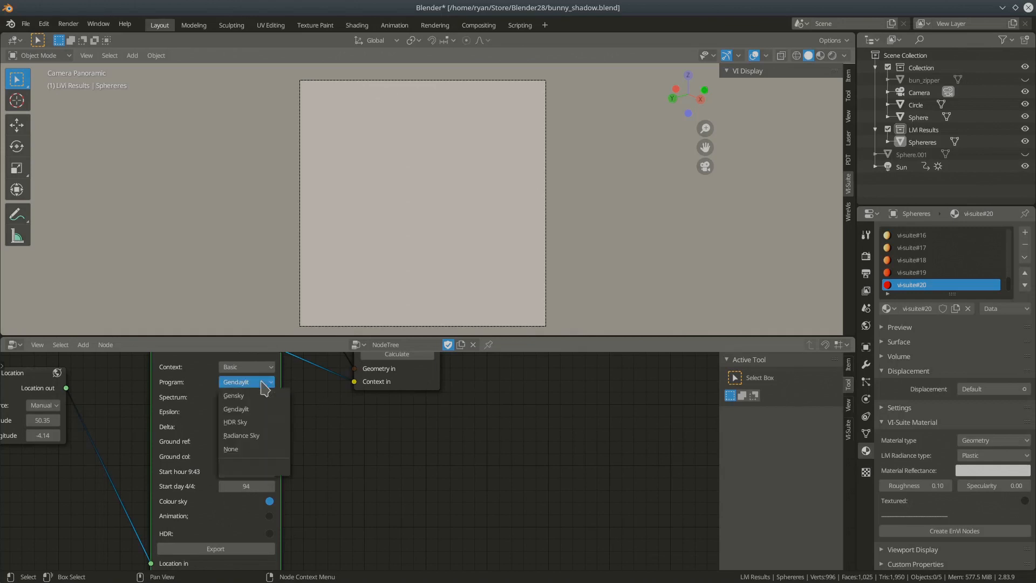
pyautogui.click(239, 424)
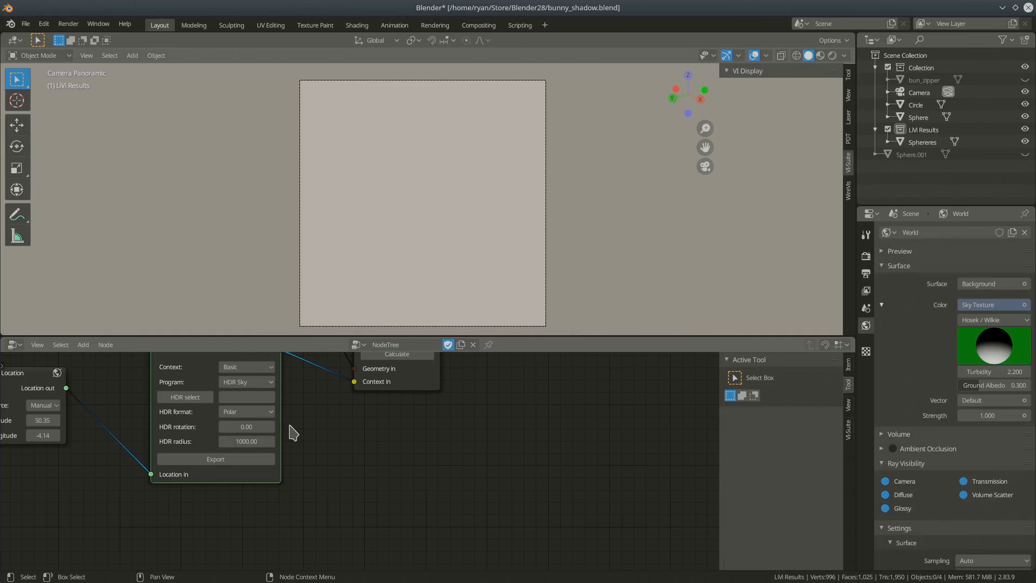
# - Select untitled.hdr from the home folder as the HDR file for the LiVi Context node
pyautogui.click(202, 399)
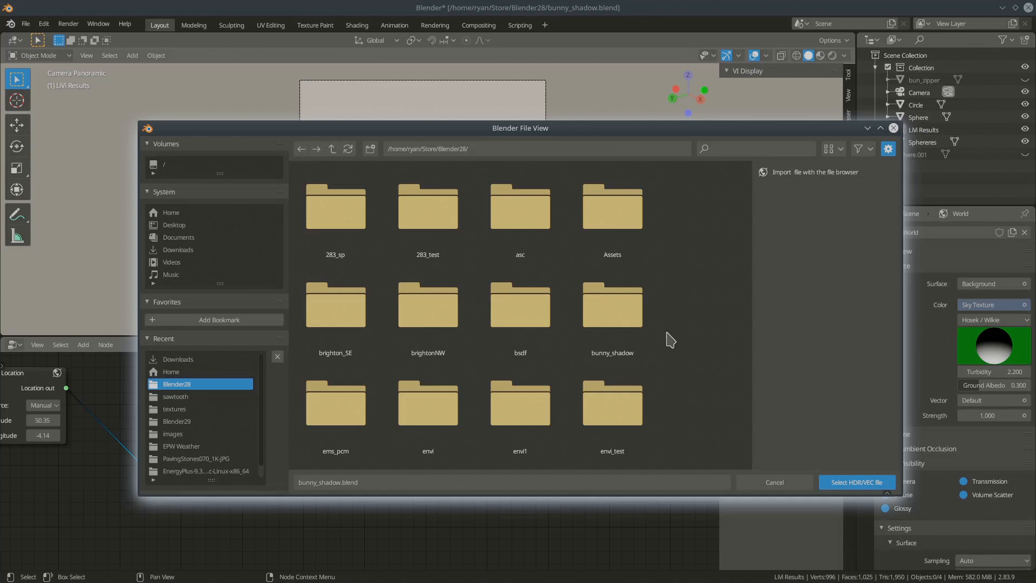
pyautogui.scroll(-3, 670, 339)
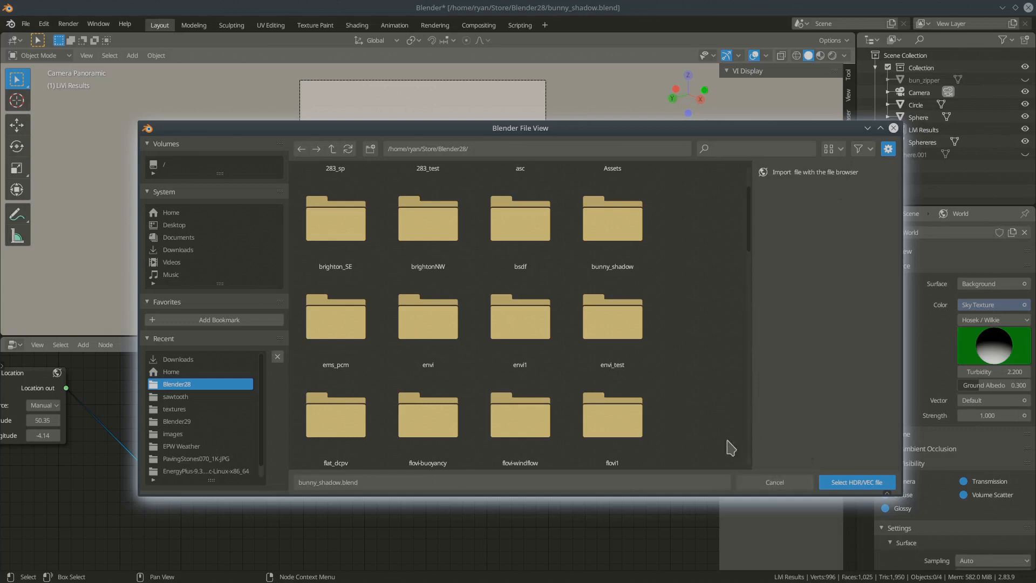
pyautogui.scroll(-2, 696, 398)
pyautogui.scroll(-6, 695, 398)
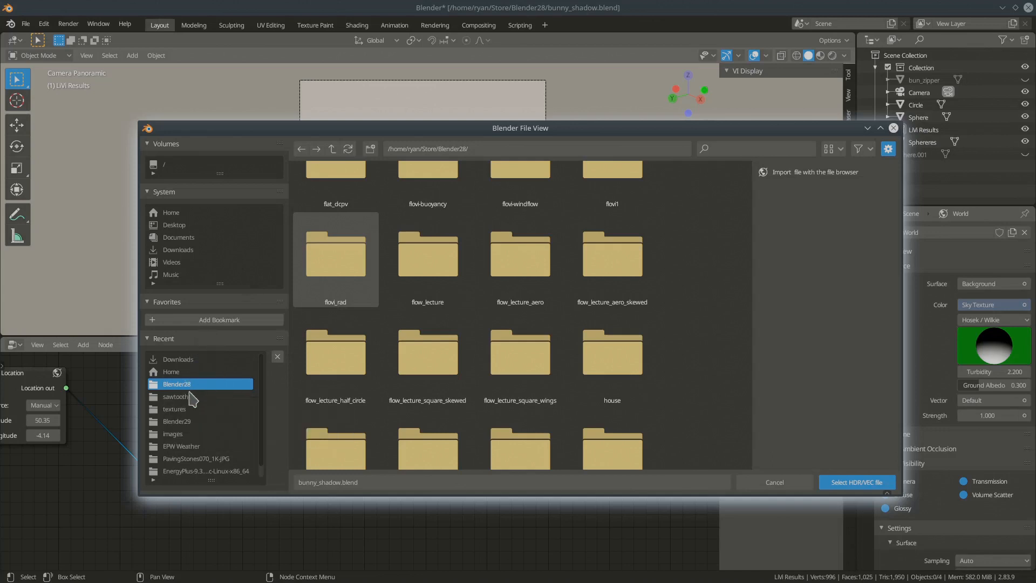
pyautogui.scroll(-10, 527, 351)
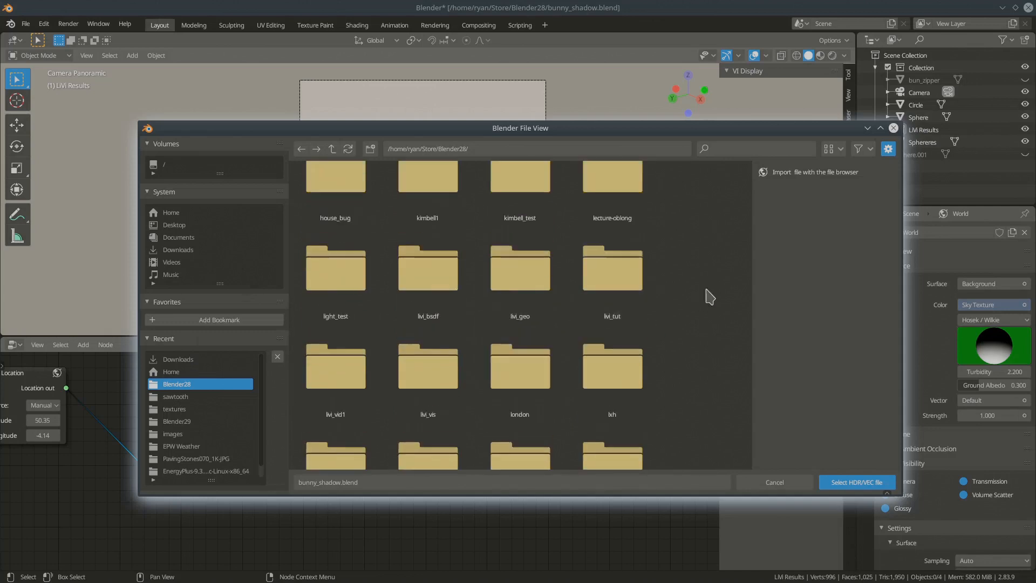
pyautogui.scroll(-6, 721, 289)
pyautogui.moveTo(748, 381); pyautogui.dragTo(747, 430)
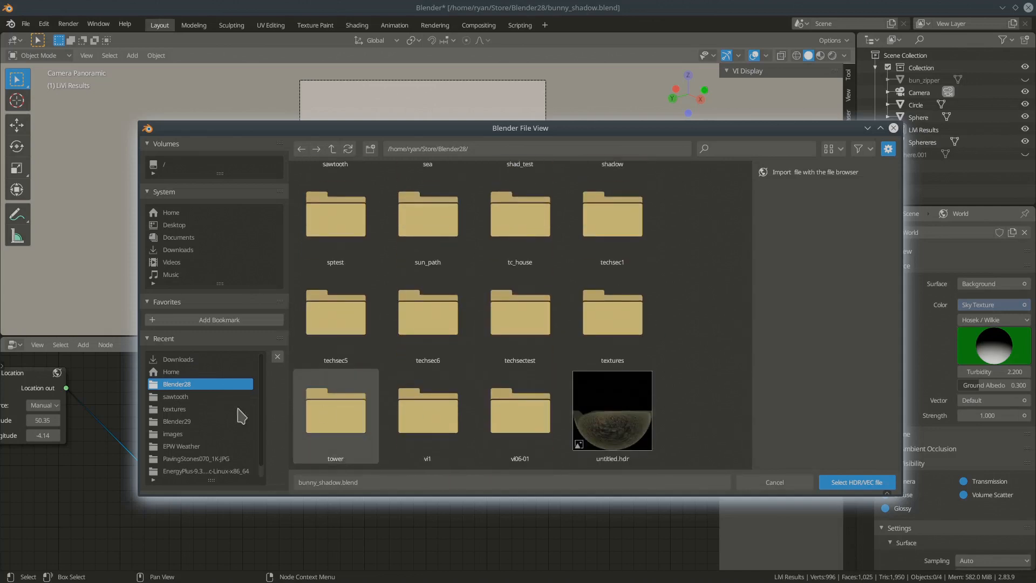
pyautogui.click(178, 372)
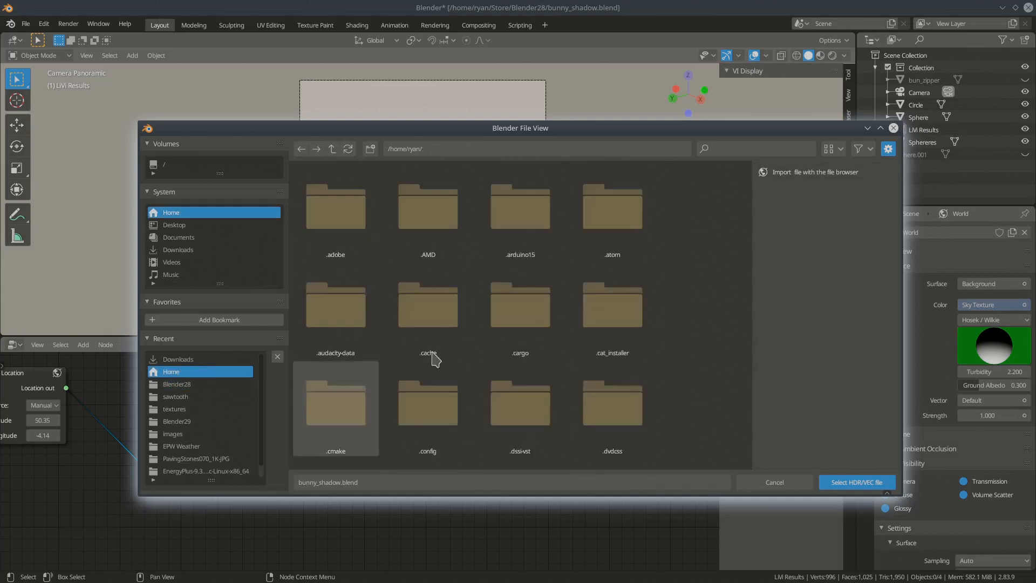
pyautogui.moveTo(750, 181); pyautogui.dragTo(752, 456)
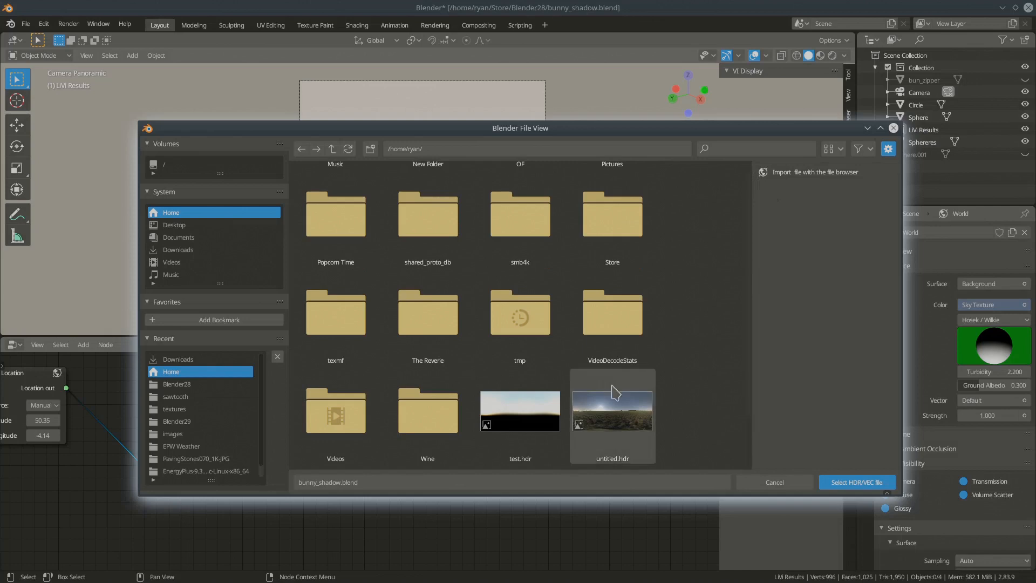
pyautogui.doubleClick(624, 416)
pyautogui.moveTo(332, 423); pyautogui.dragTo(348, 470, button='middle')
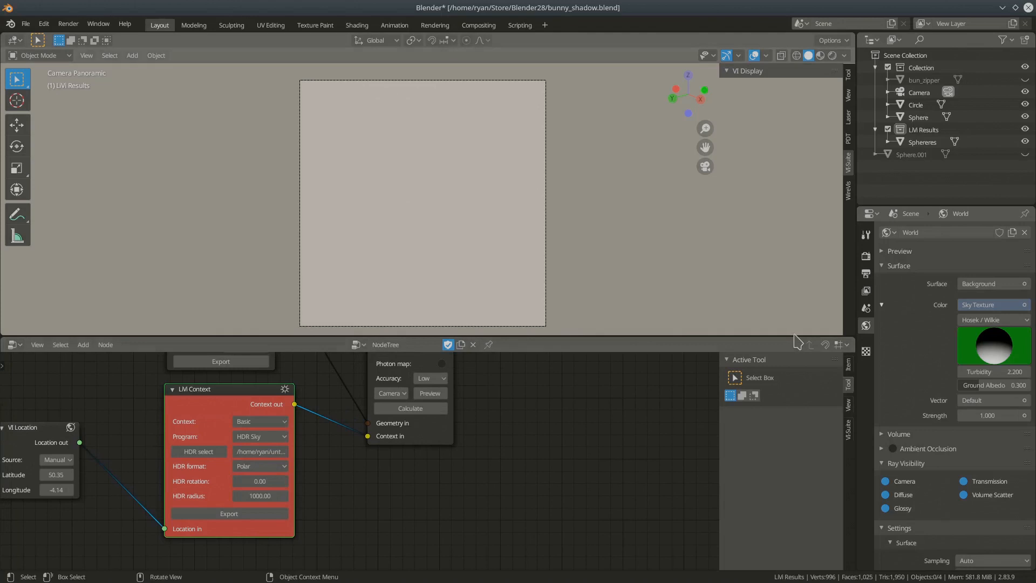
# - Split the node editor area vertically at about its middle and change the new area to an Image Editor
pyautogui.moveTo(842, 341); pyautogui.dragTo(483, 357)
pyautogui.click(495, 344)
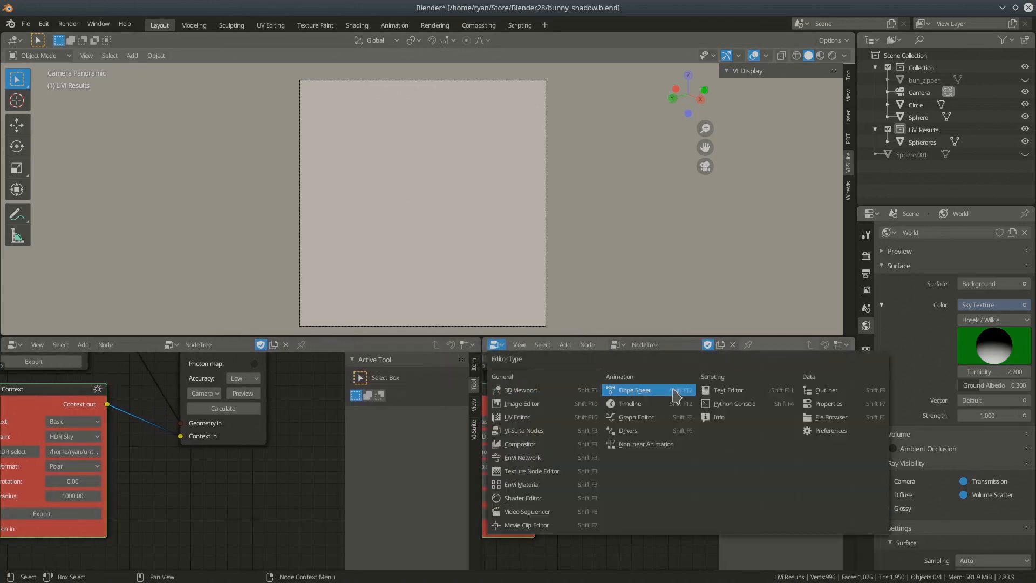
pyautogui.click(537, 407)
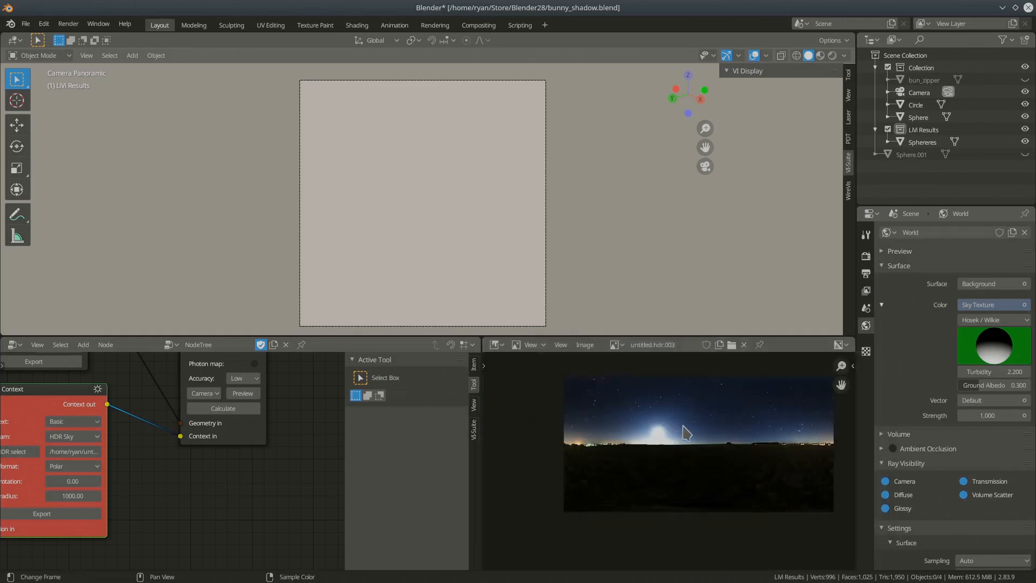
# - Show the image untitled.hdr.010 in the Image Editor and widen the LiVi Context node to reveal its full HDR path
pyautogui.click(615, 345)
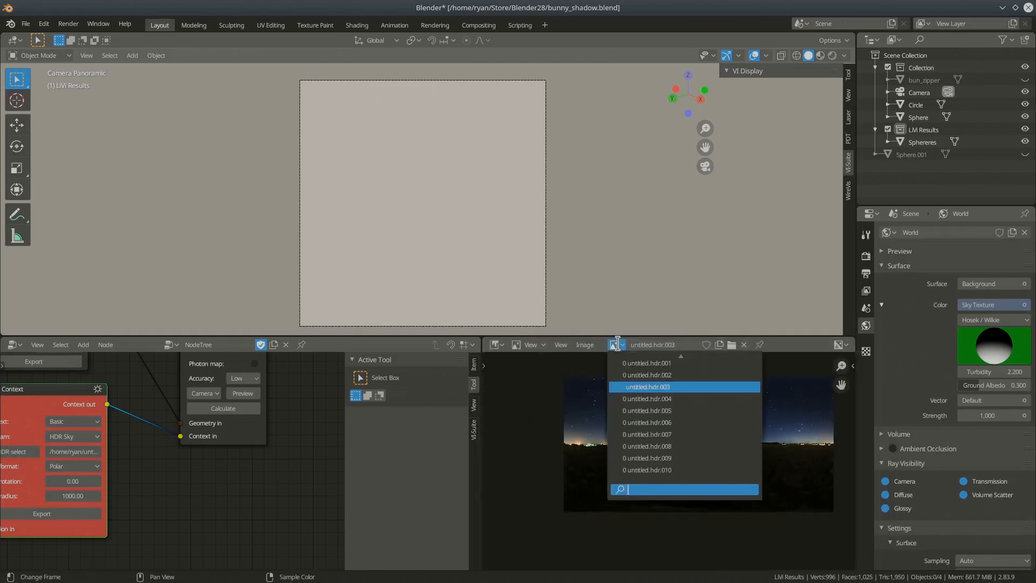
pyautogui.moveTo(108, 452); pyautogui.dragTo(161, 449)
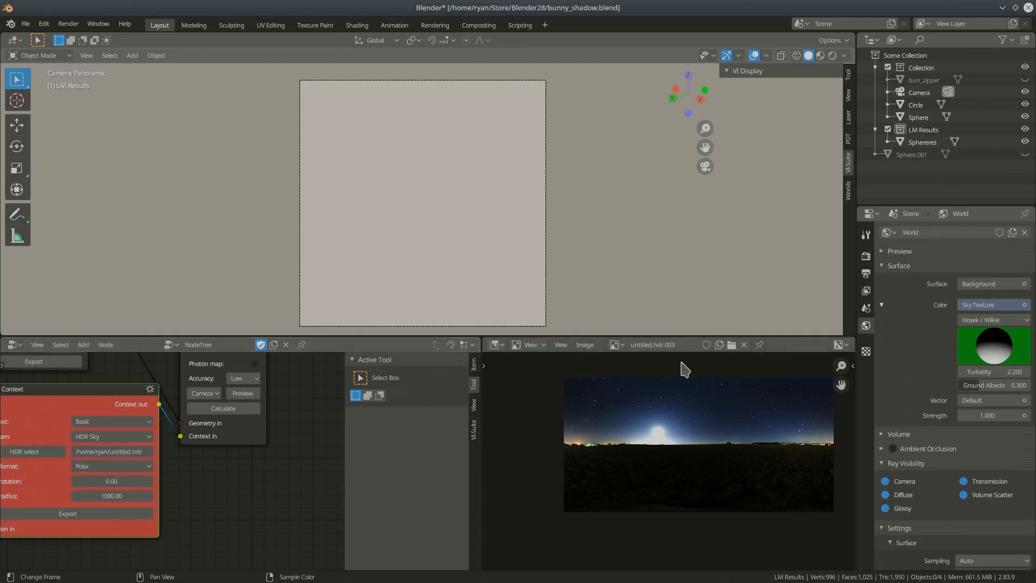
pyautogui.click(619, 345)
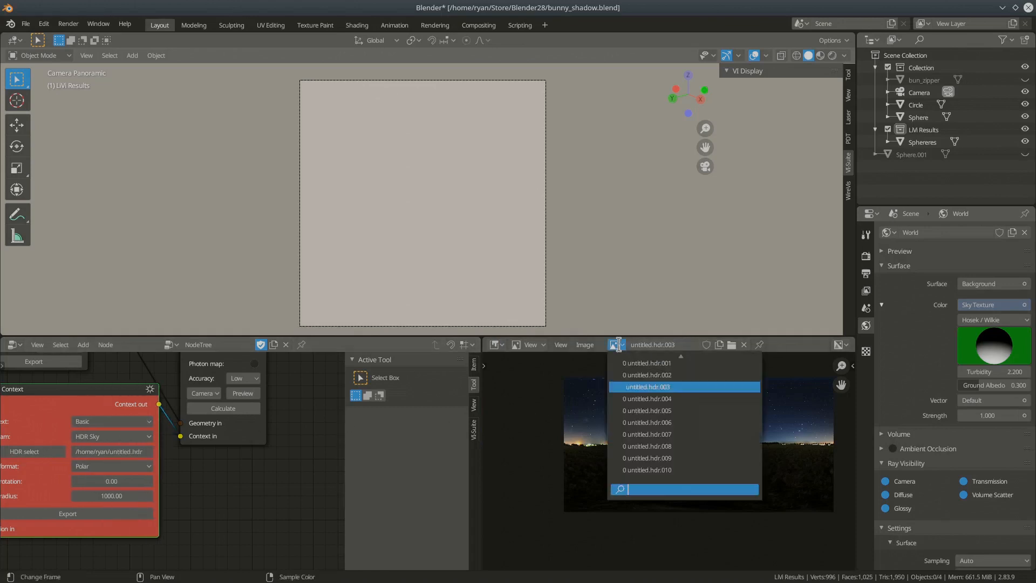
pyautogui.click(640, 364)
pyautogui.click(617, 345)
pyautogui.scroll(-13, 651, 397)
pyautogui.scroll(-2, 681, 419)
pyautogui.click(663, 478)
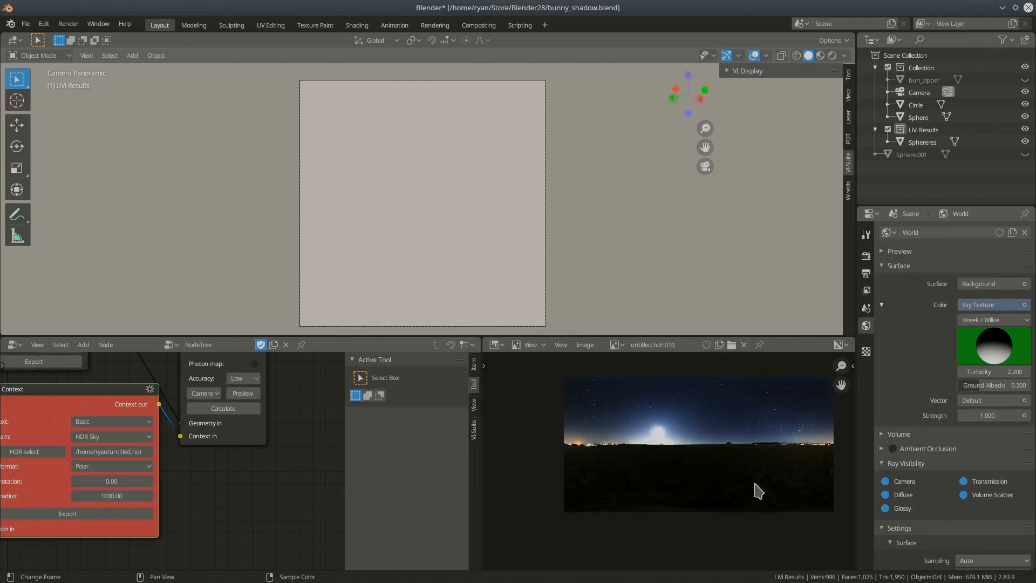
# - Examine the night-sky HDR panorama's bright glow, horizon and full extent alongside the context node's HDR settings
pyautogui.scroll(7, 703, 468)
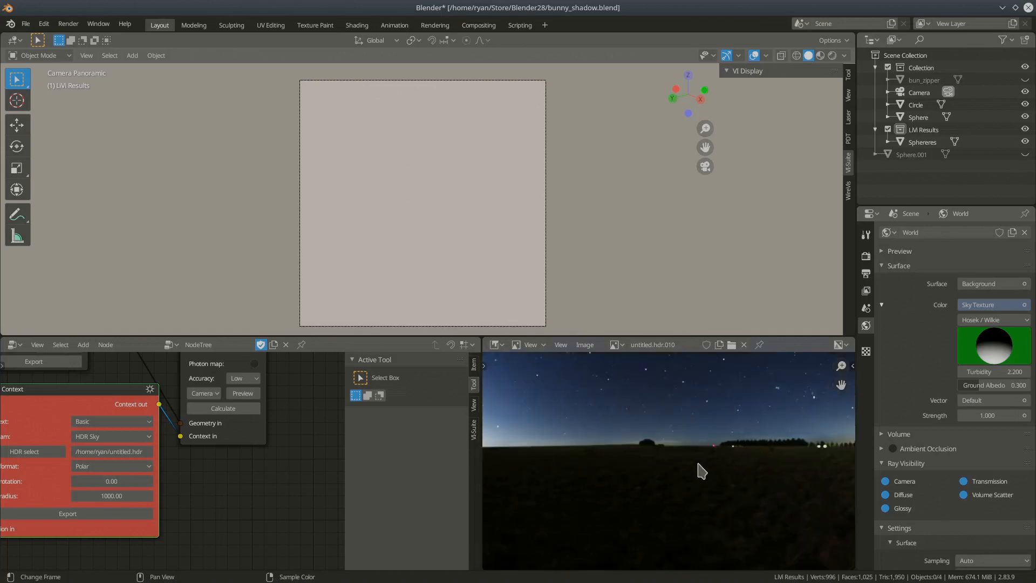
pyautogui.scroll(-5, 702, 471)
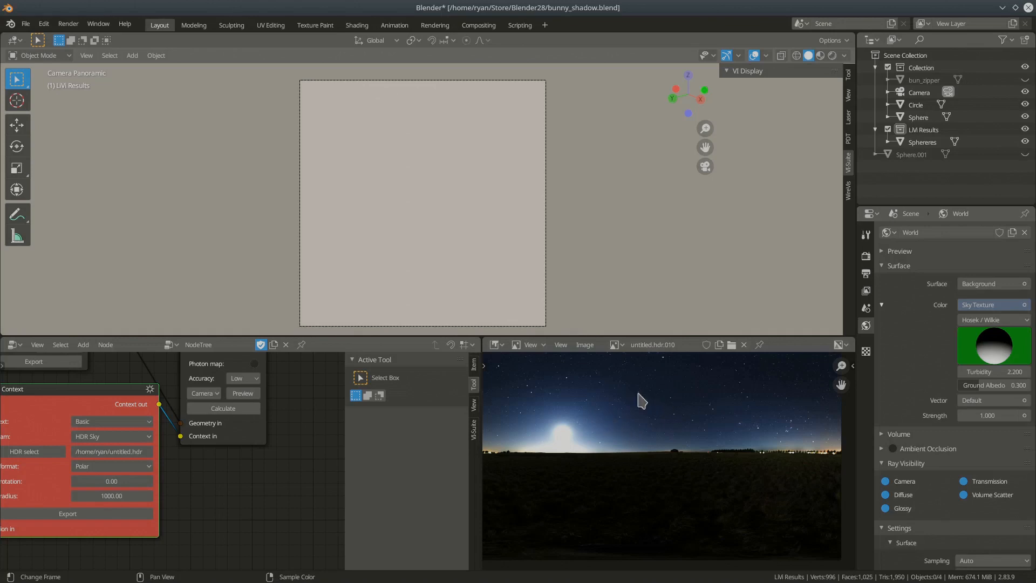
pyautogui.moveTo(586, 447); pyautogui.dragTo(629, 441, button='middle')
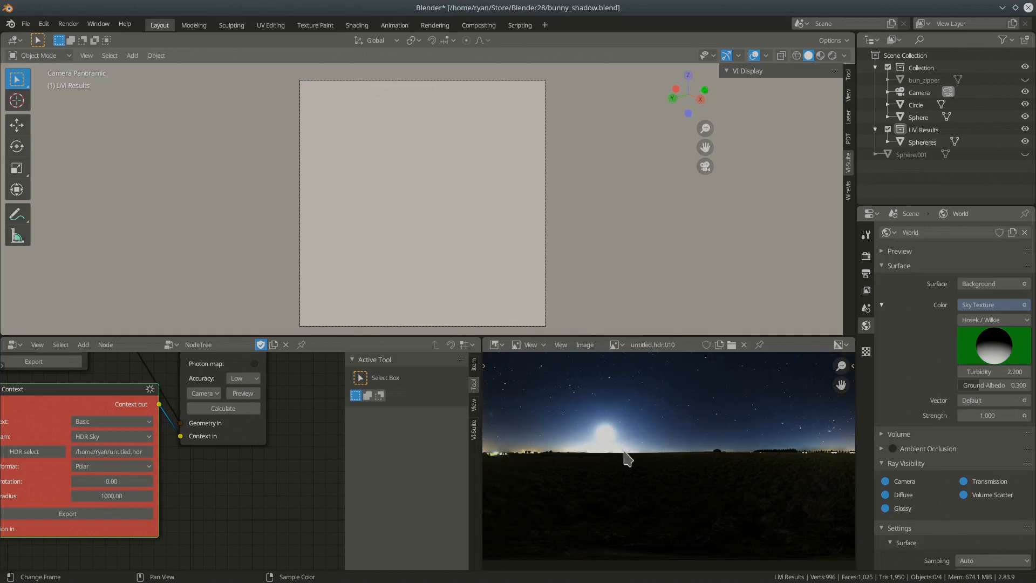
pyautogui.scroll(-2, 633, 451)
pyautogui.scroll(4, 633, 452)
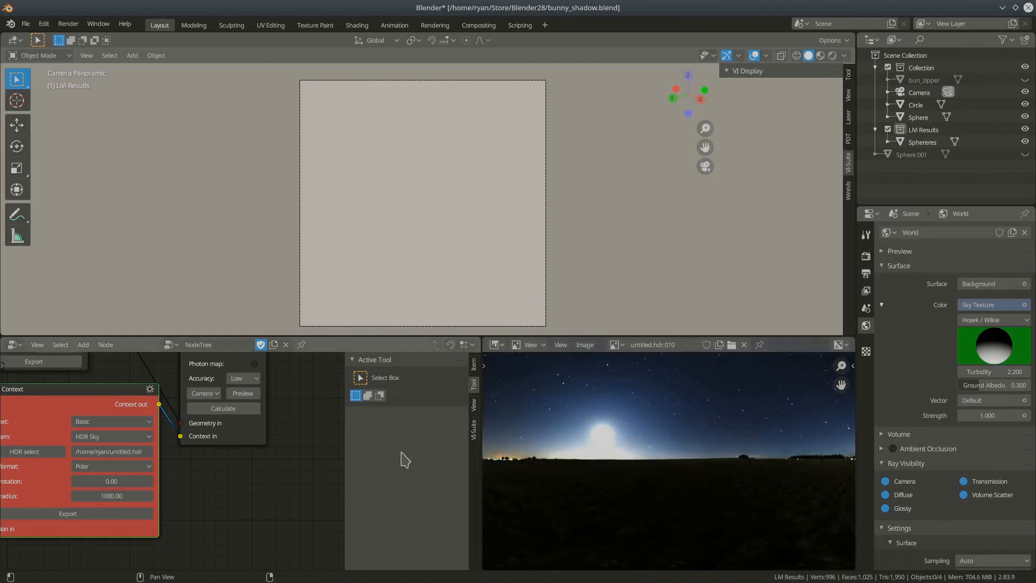
pyautogui.moveTo(211, 481); pyautogui.dragTo(305, 465, button='middle')
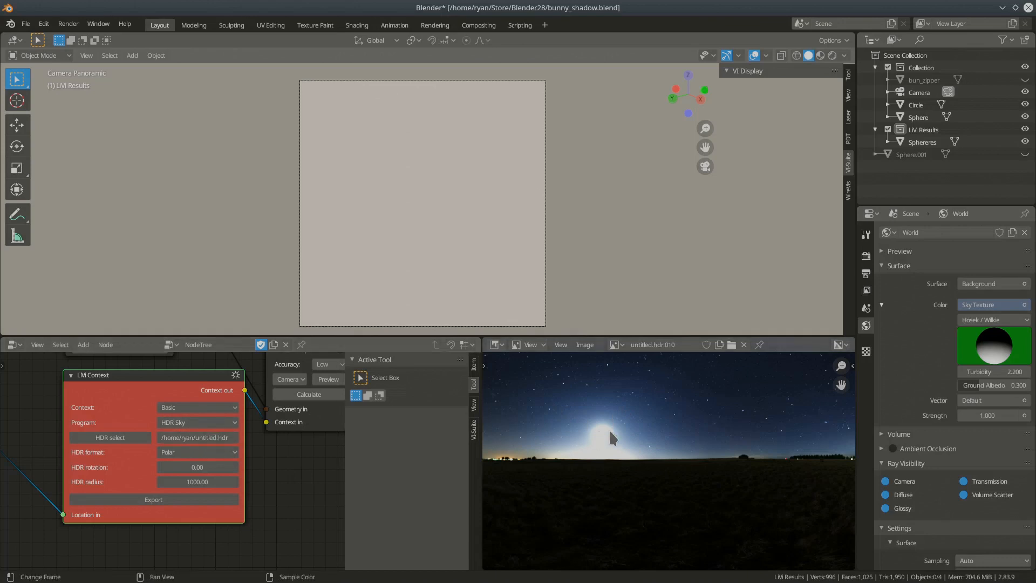
pyautogui.scroll(-3, 609, 428)
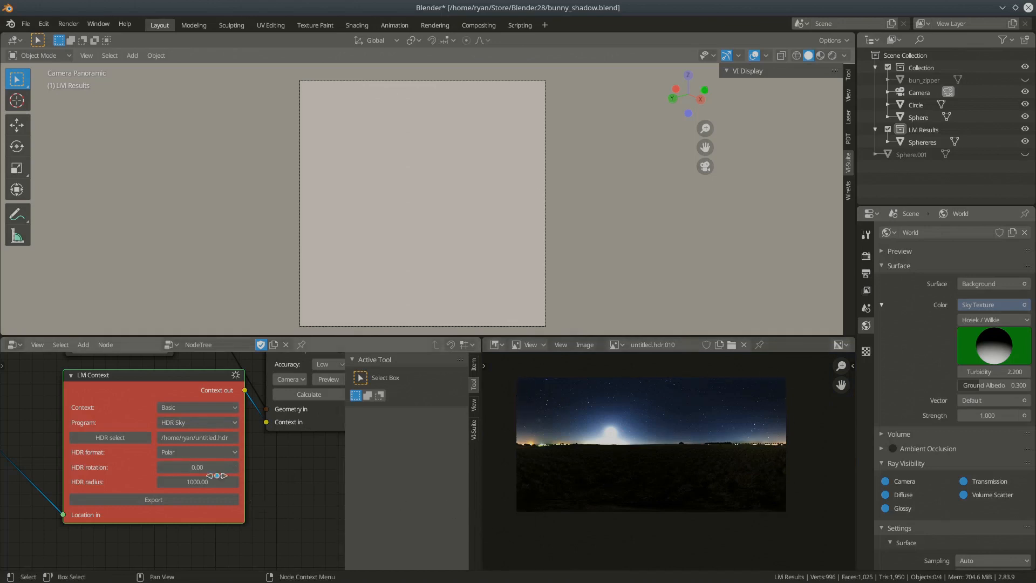
# - Try the Angular HDR format in the LiVi Context node and return it to Polar
pyautogui.click(185, 460)
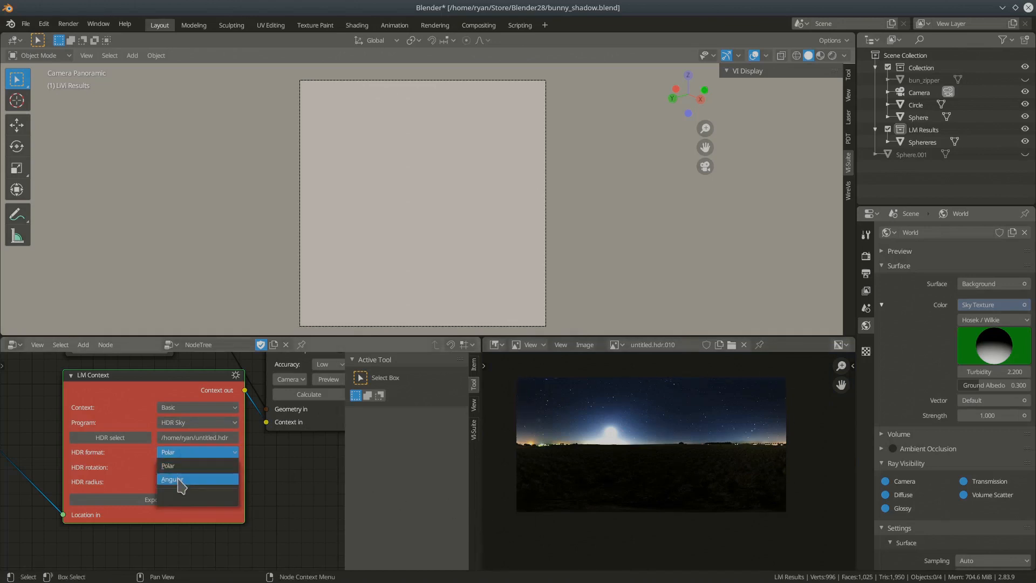
pyautogui.click(178, 476)
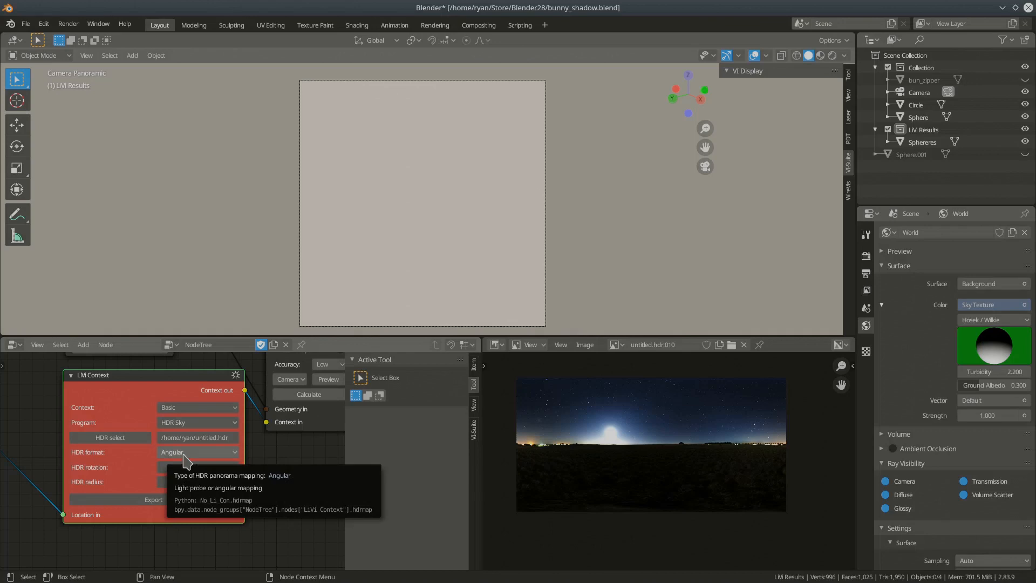
pyautogui.click(184, 454)
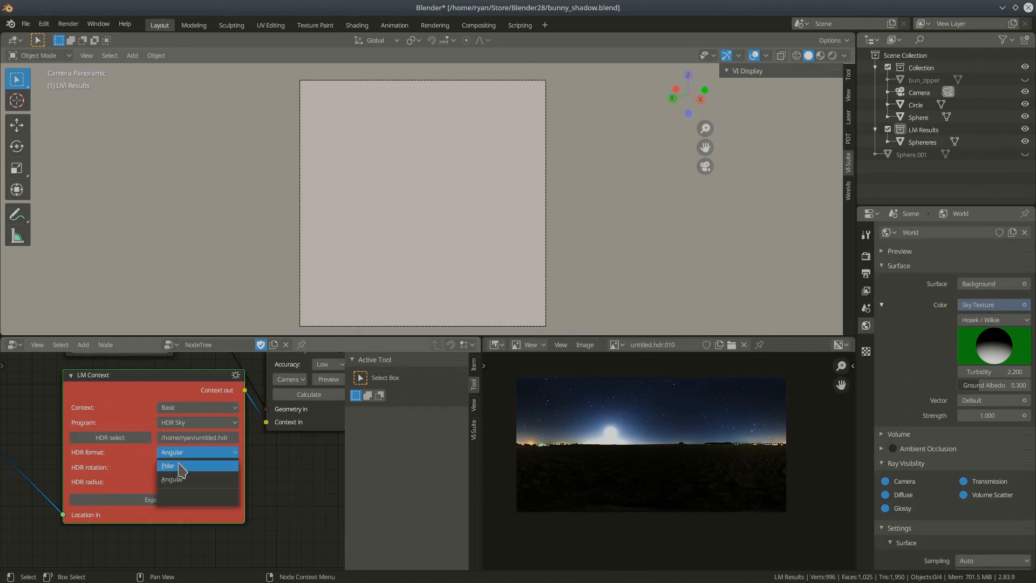
pyautogui.click(179, 467)
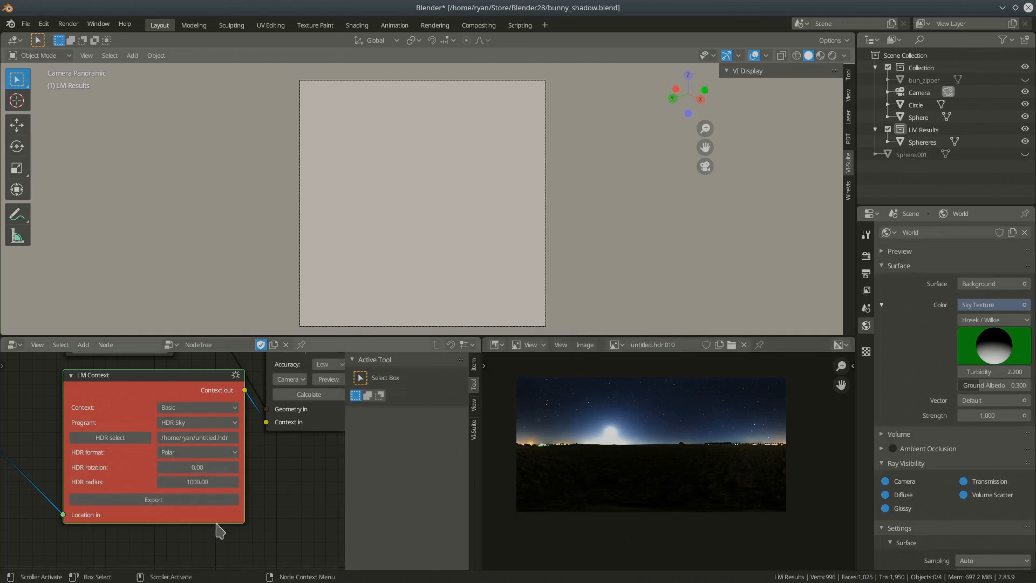
# - Export the HDR sky context, preview the open sky in an enlarged Radiance window, and close the preview
pyautogui.click(208, 501)
pyautogui.moveTo(302, 468); pyautogui.dragTo(135, 545, button='middle')
pyautogui.click(165, 457)
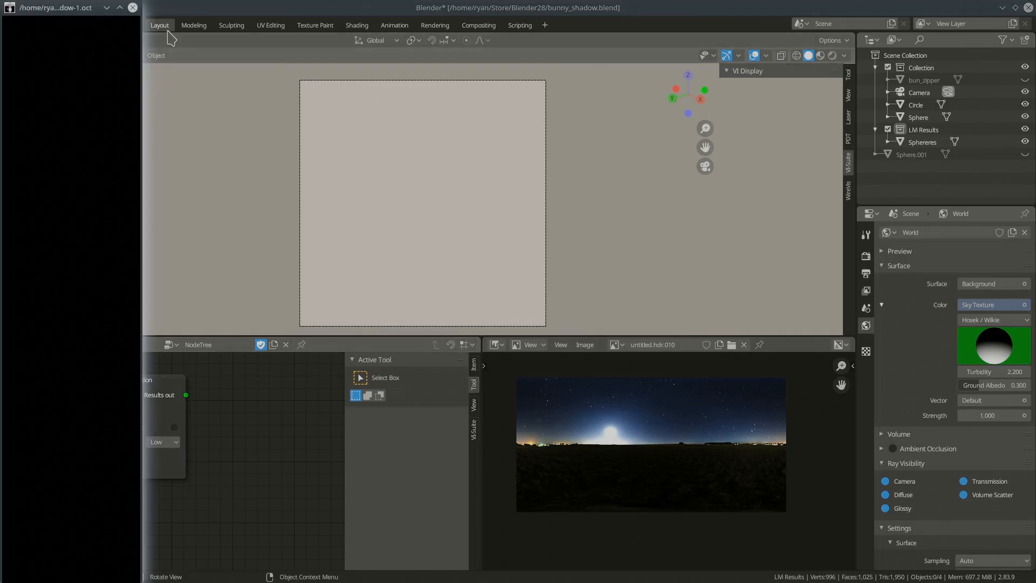
pyautogui.moveTo(142, 3); pyautogui.dragTo(711, 187)
pyautogui.moveTo(513, 192); pyautogui.dragTo(666, 162)
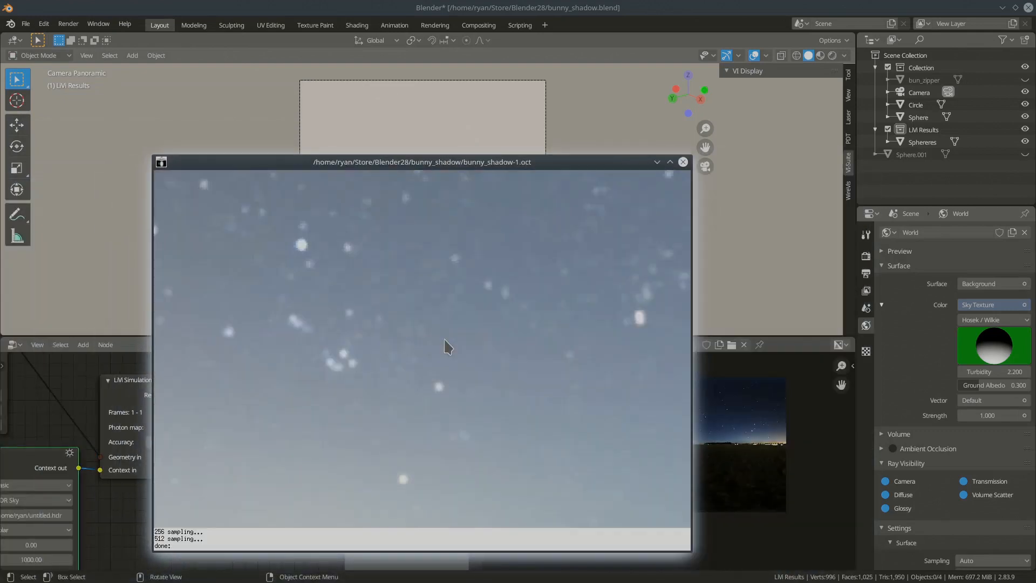
pyautogui.click(684, 162)
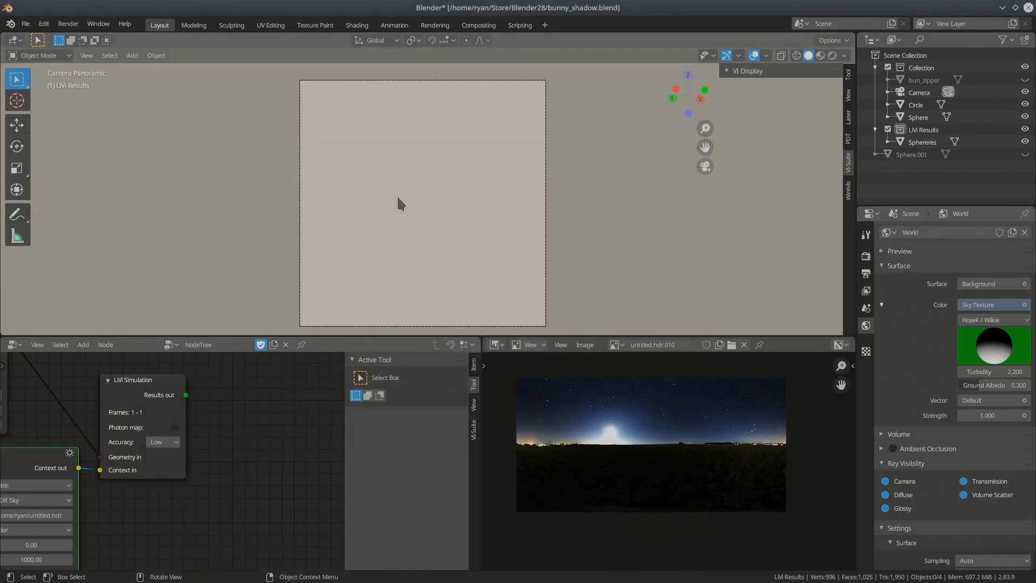
# - Aim the camera back at the coloured sensor sphere using walk navigation, leaving snapping off
pyautogui.hotkey('shift', 'Tab')
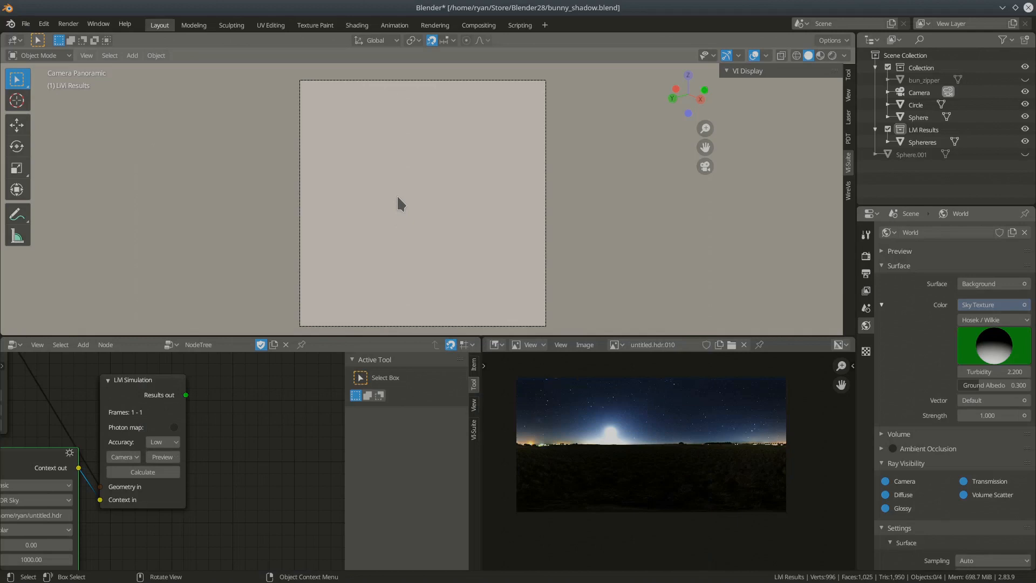
pyautogui.hotkey('shift', 'Tab')
pyautogui.hotkey('shift', '`')
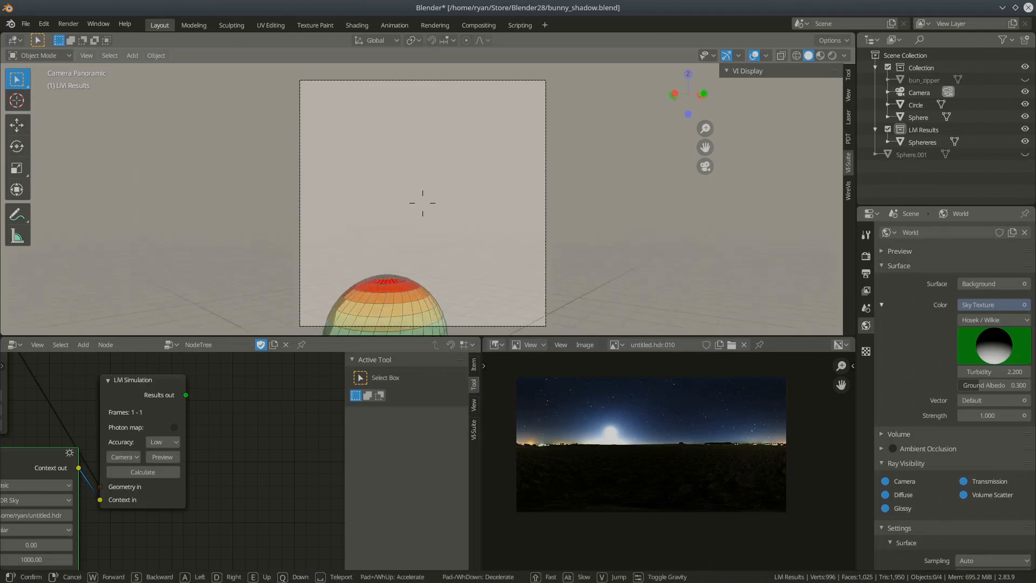
pyautogui.click(426, 192)
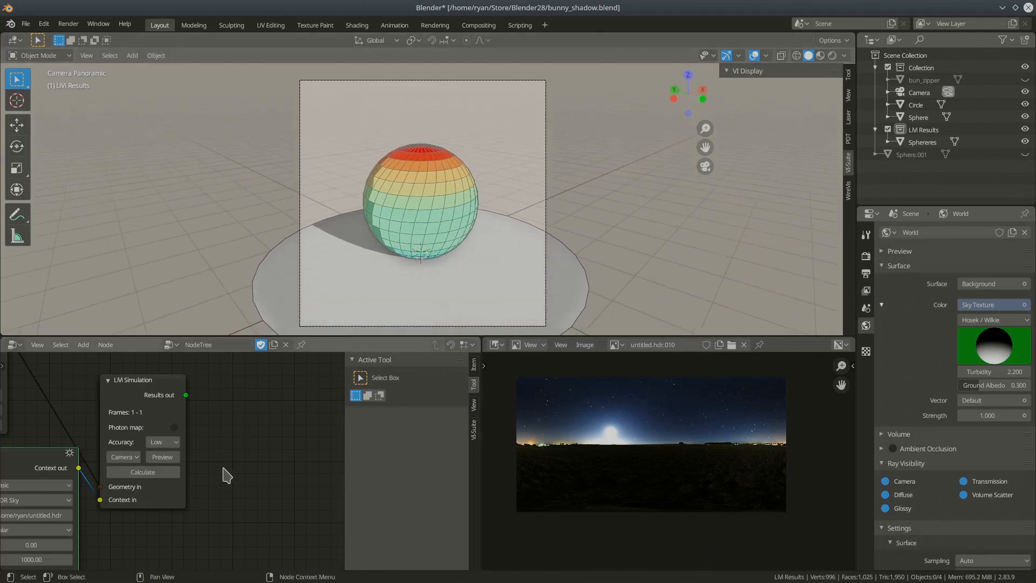
# - Open the Radiance preview for the sphere-facing camera, enlarge its window and move it to a roughly central area
pyautogui.moveTo(210, 479); pyautogui.dragTo(293, 444, button='middle')
pyautogui.click(278, 442)
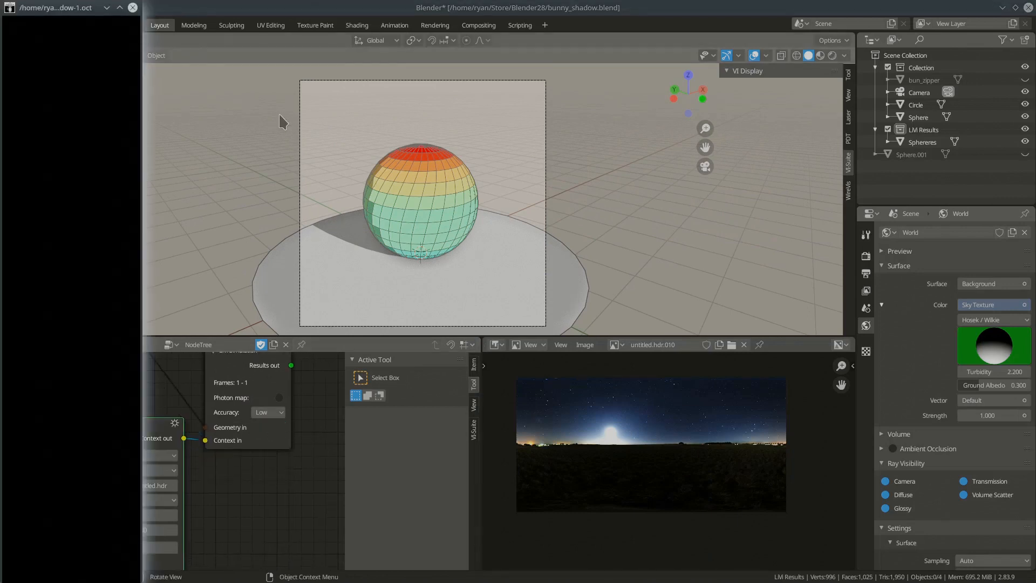
pyautogui.moveTo(142, 7); pyautogui.dragTo(570, 183)
pyautogui.moveTo(422, 190); pyautogui.dragTo(598, 161)
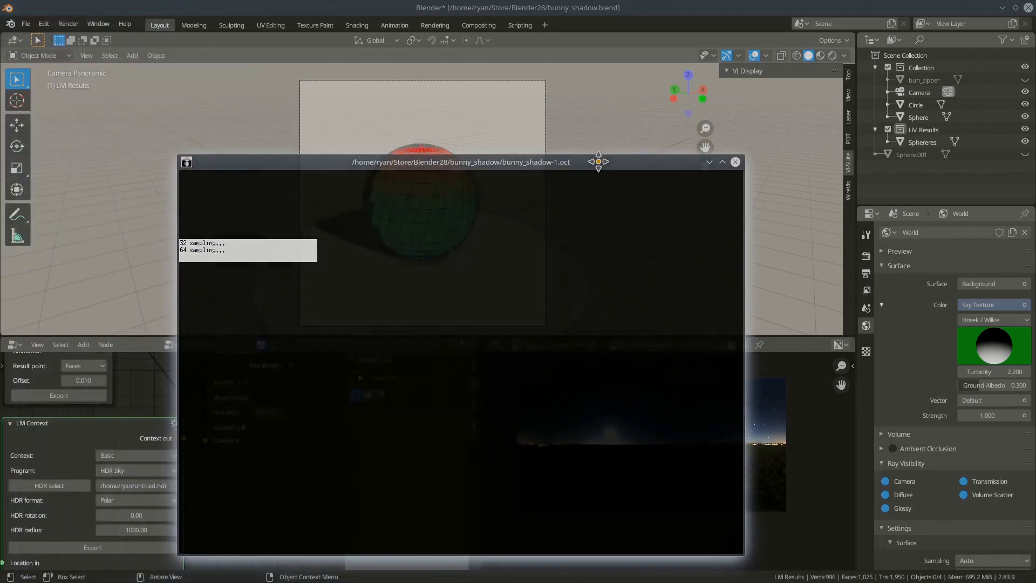
# - Enlarge the Radiance preview window to examine the lit sphere, and close the preview
pyautogui.moveTo(747, 152); pyautogui.dragTo(812, 106)
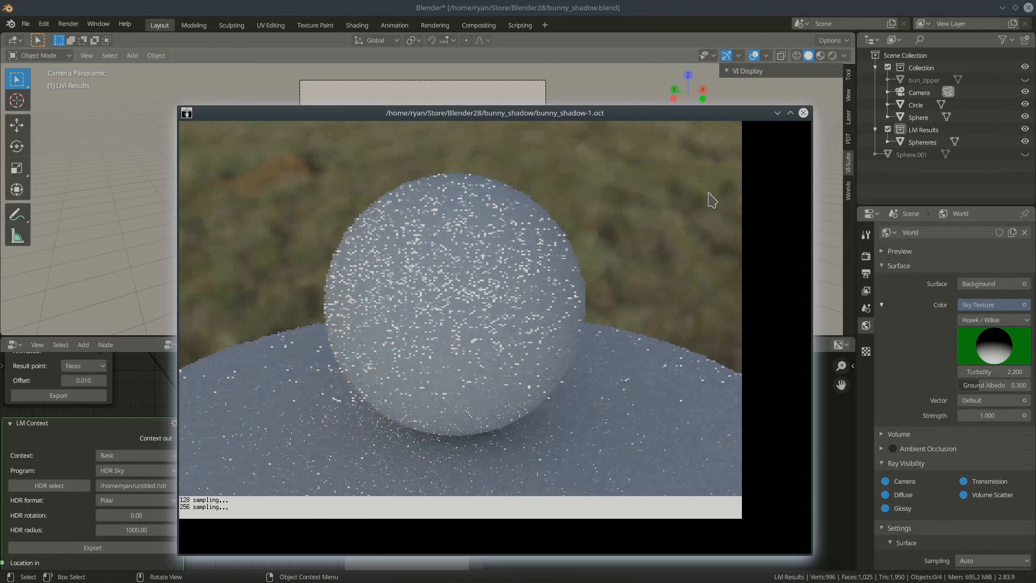
pyautogui.click(803, 113)
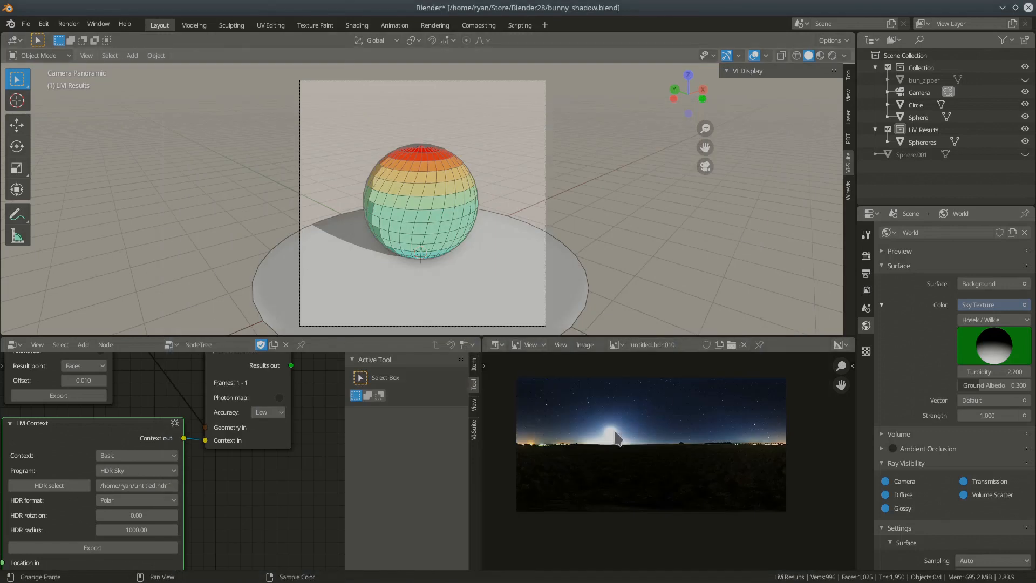
# - Examine the bright light source in the HDR image, and run and close another Radiance camera preview
pyautogui.scroll(4, 618, 437)
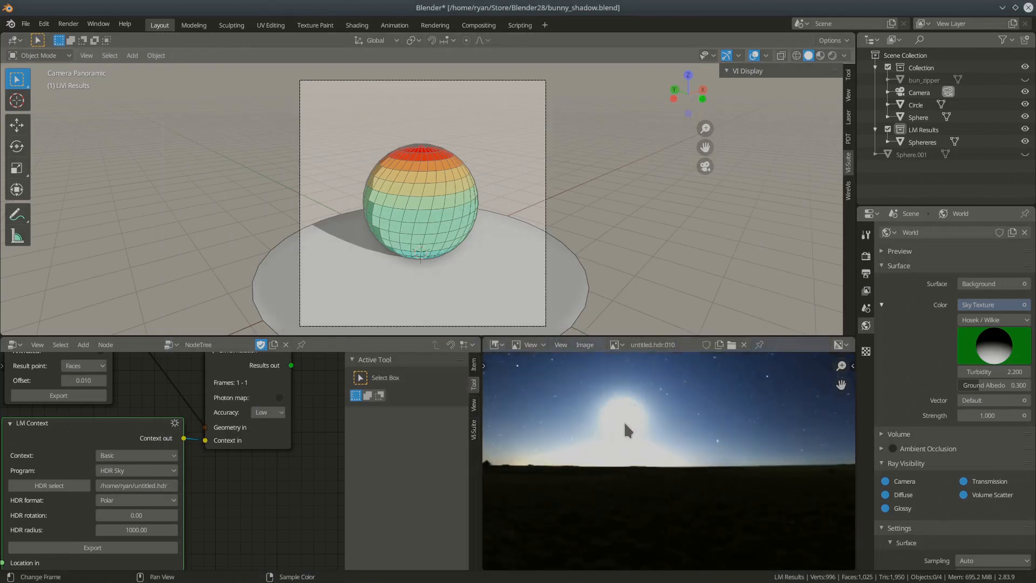
pyautogui.scroll(-4, 627, 419)
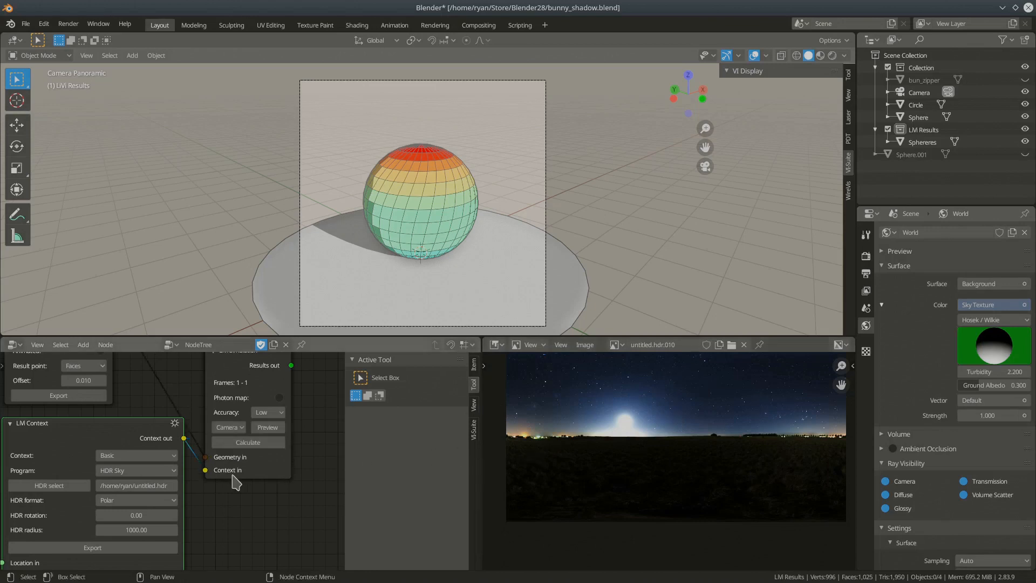
pyautogui.click(271, 426)
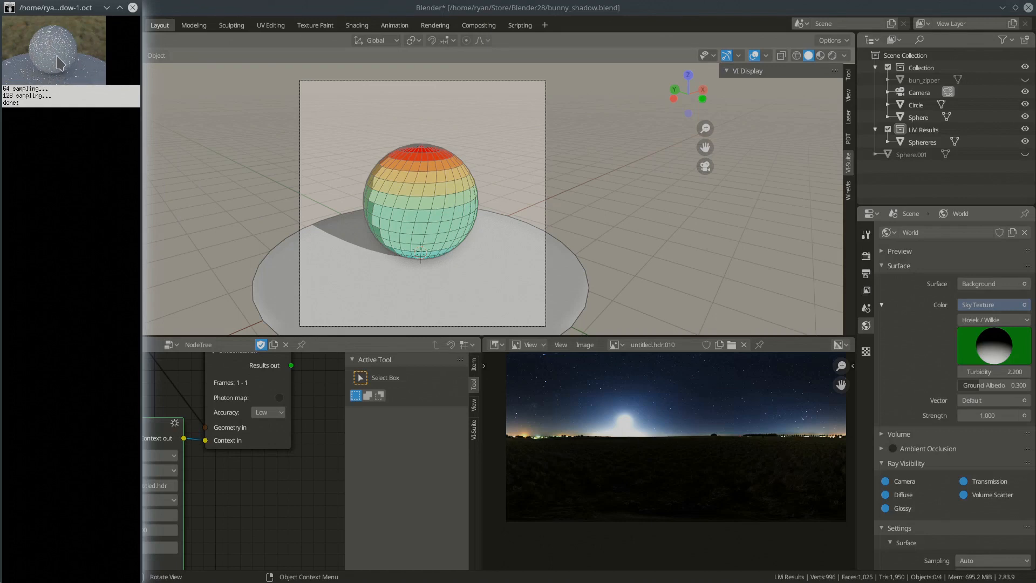
pyautogui.click(133, 8)
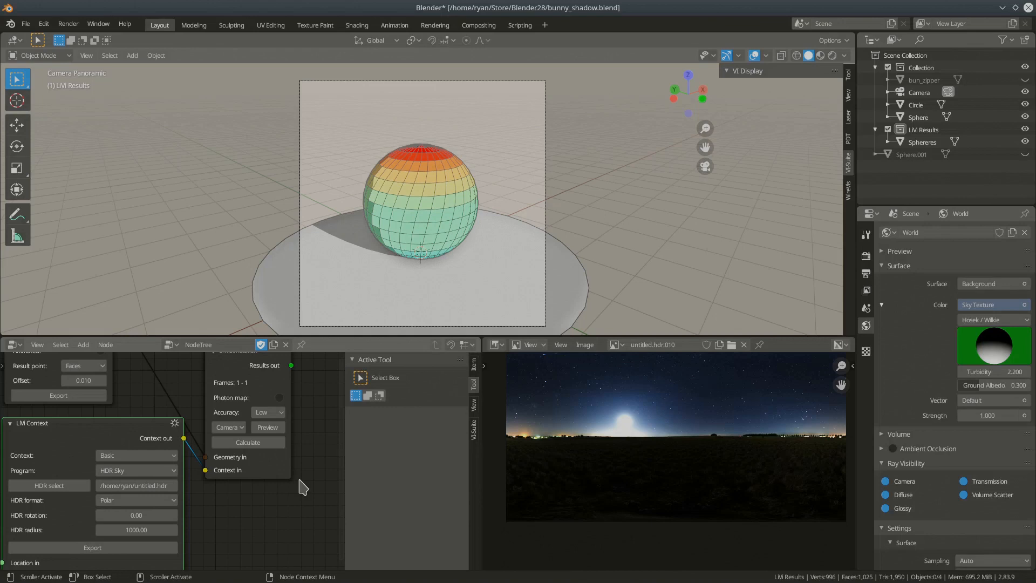
# - Try the Radiance Sky program in the LiVi Context node, browse its file selector without choosing a file, and try the None program
pyautogui.scroll(-1, 294, 480)
pyautogui.moveTo(231, 544); pyautogui.dragTo(277, 485, button='middle')
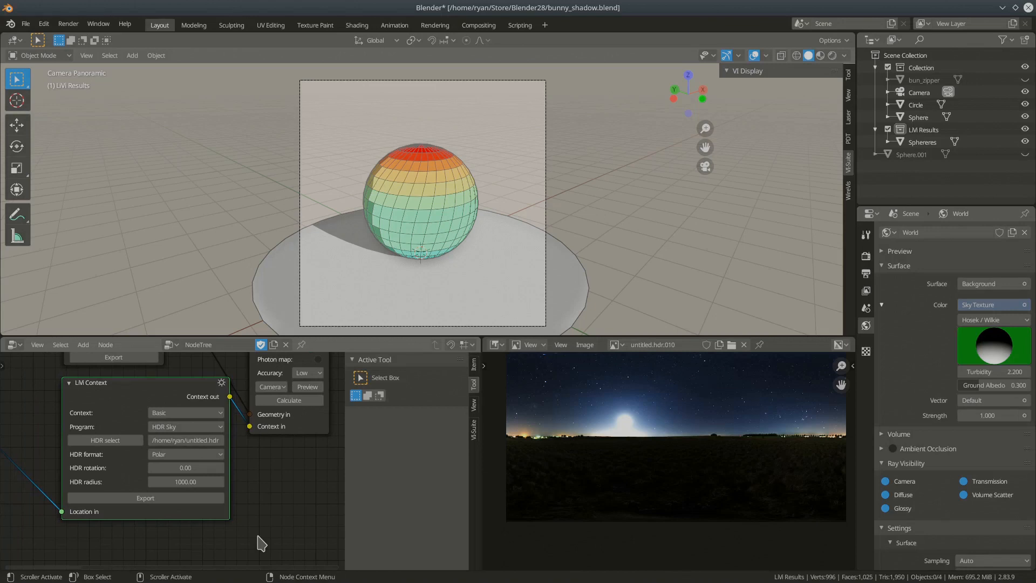
pyautogui.click(199, 429)
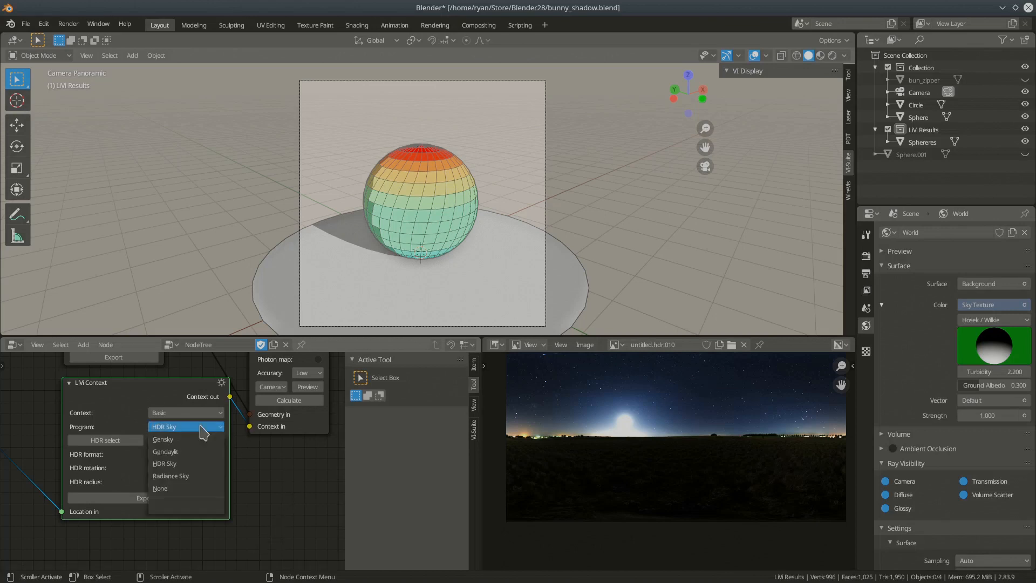
pyautogui.click(193, 476)
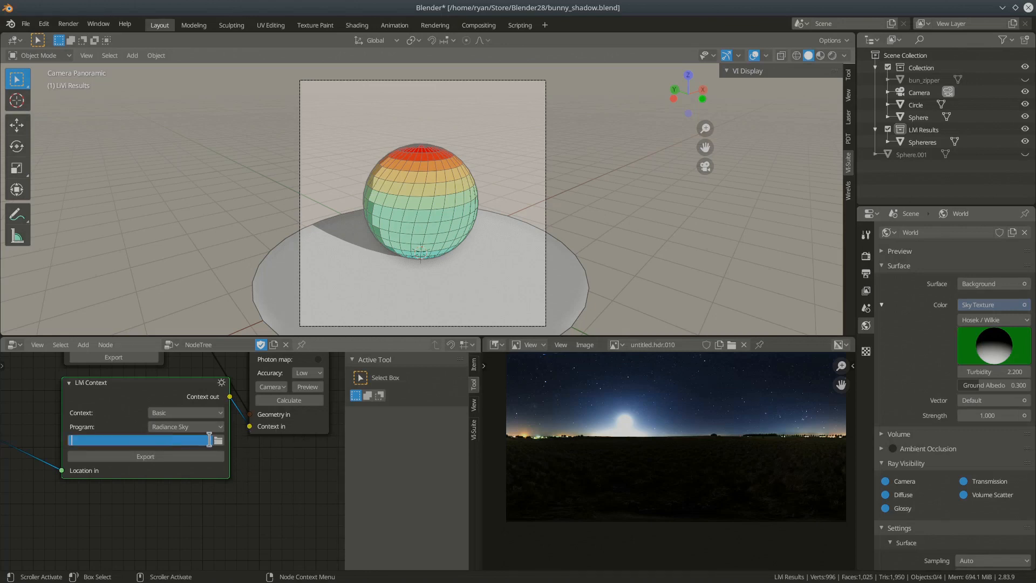
pyautogui.click(246, 459)
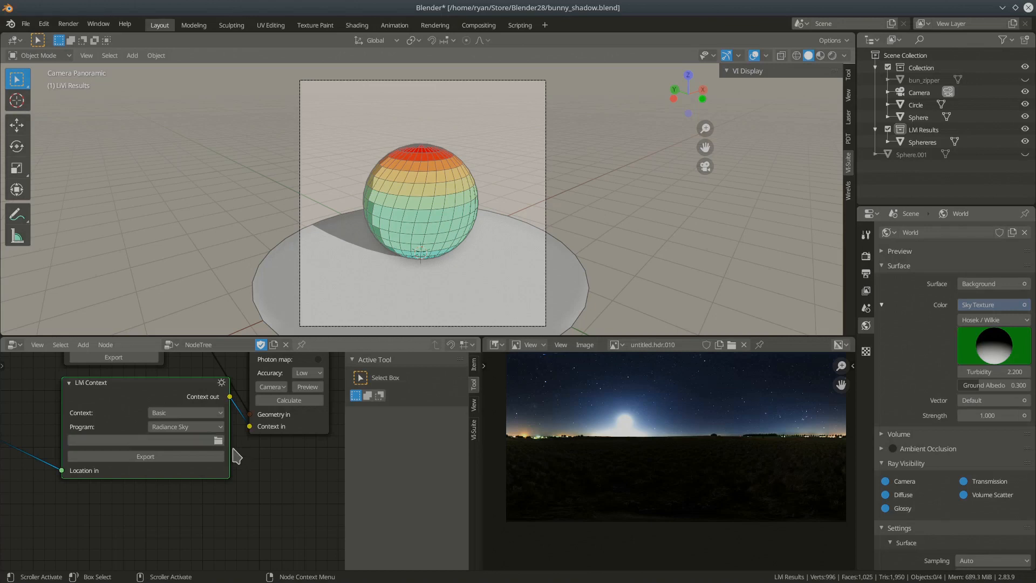
pyautogui.click(218, 442)
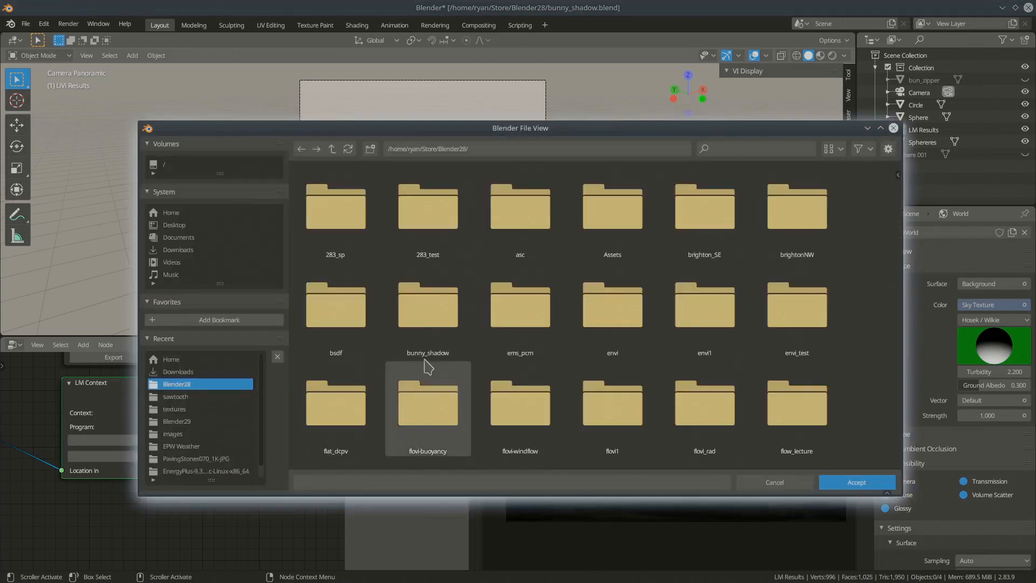
pyautogui.scroll(-5, 561, 363)
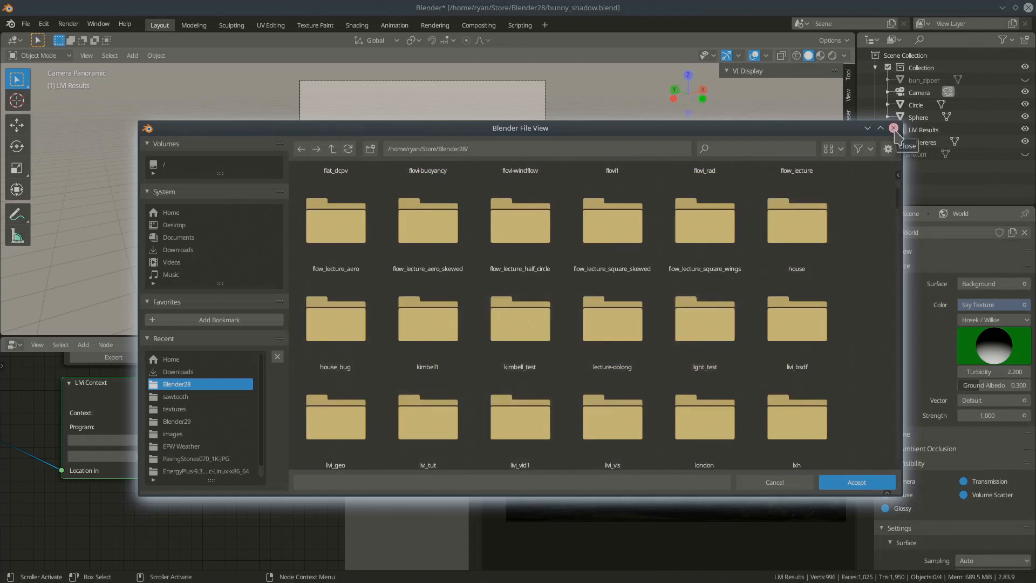
pyautogui.click(894, 128)
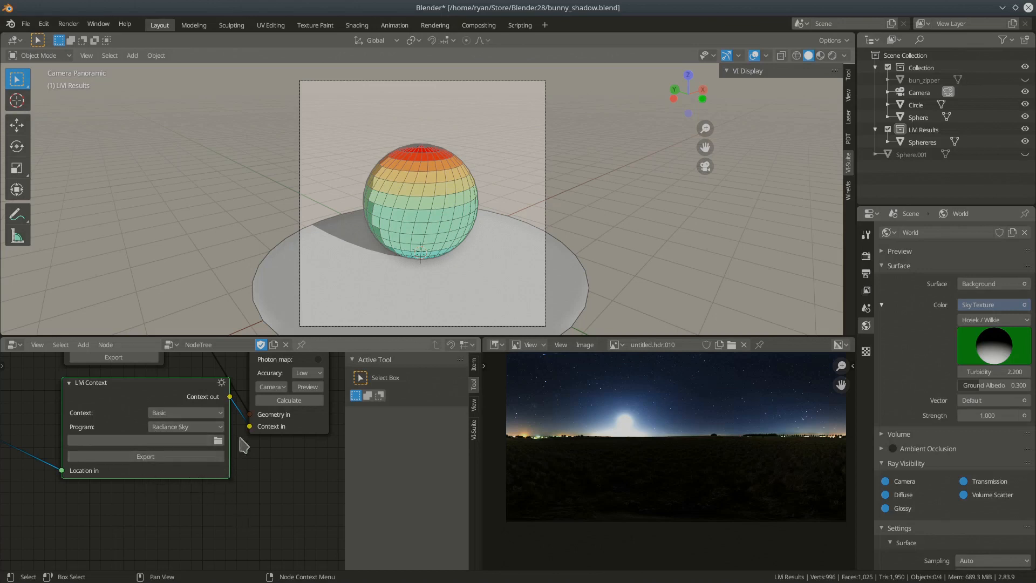
pyautogui.click(216, 427)
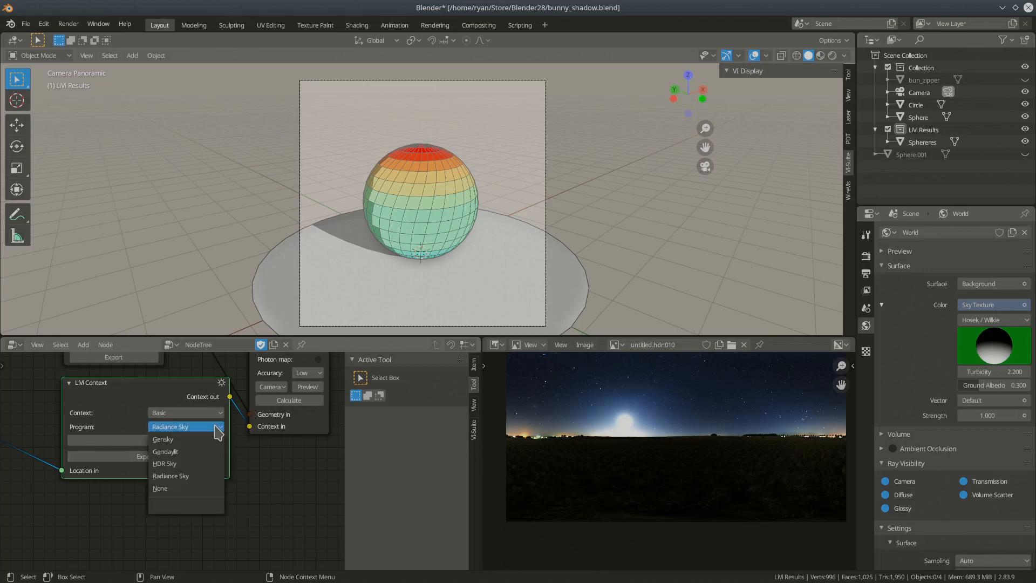
pyautogui.click(187, 489)
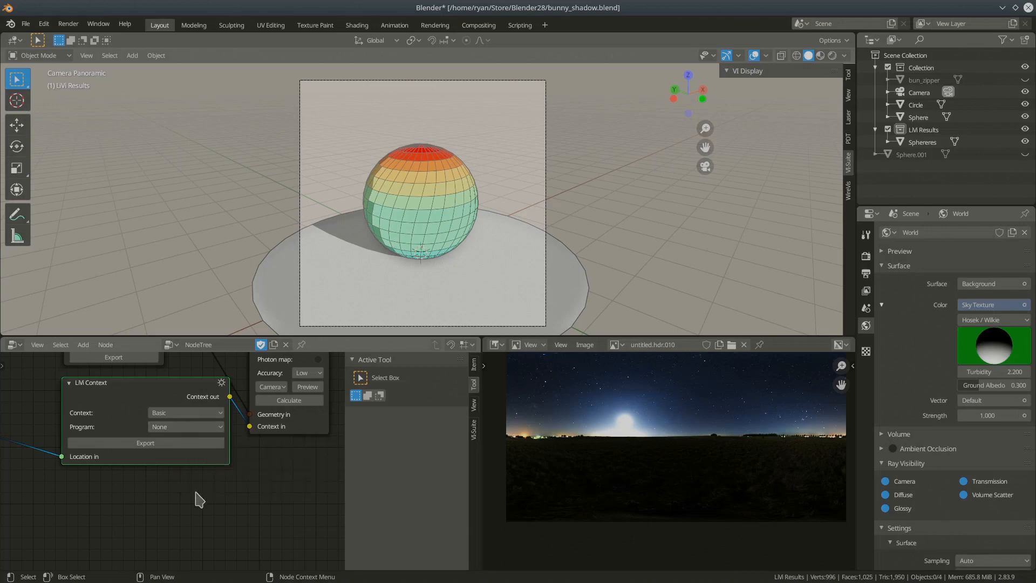
# - Set the LiVi Context node's Program to Gensky
pyautogui.moveTo(245, 467); pyautogui.dragTo(195, 503, button='middle')
pyautogui.click(151, 463)
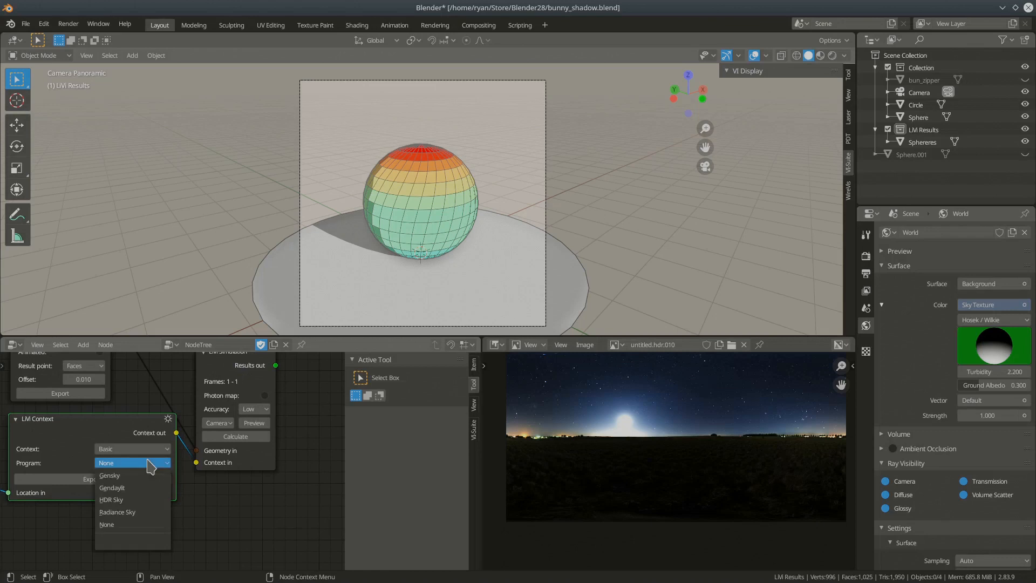
pyautogui.click(144, 479)
pyautogui.scroll(-6, 211, 514)
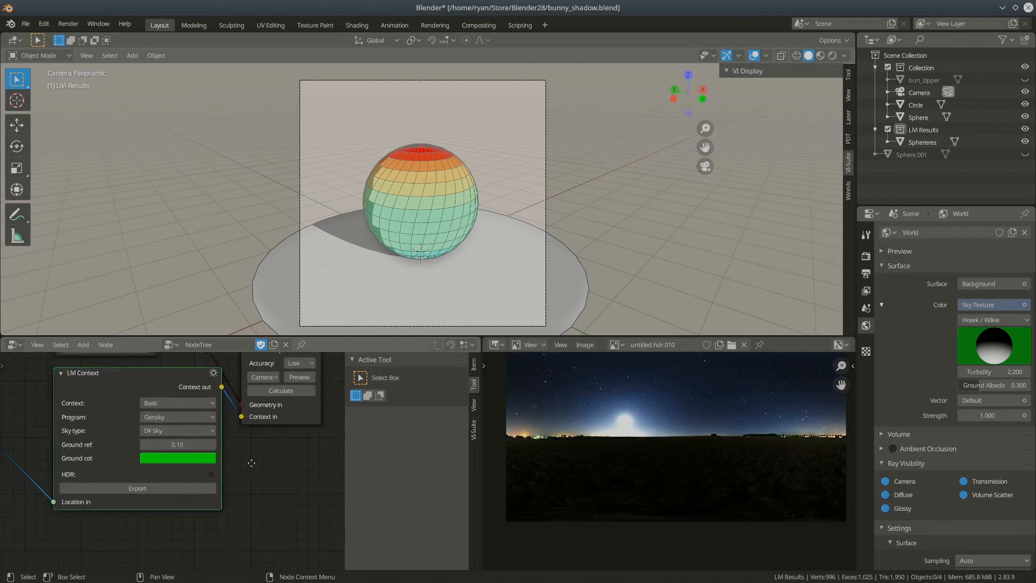
# - Move the LiVi Simulation node farther from the LiVi Geometry and LiVi Context nodes and examine its settings
pyautogui.moveTo(190, 508); pyautogui.dragTo(171, 521, button='middle')
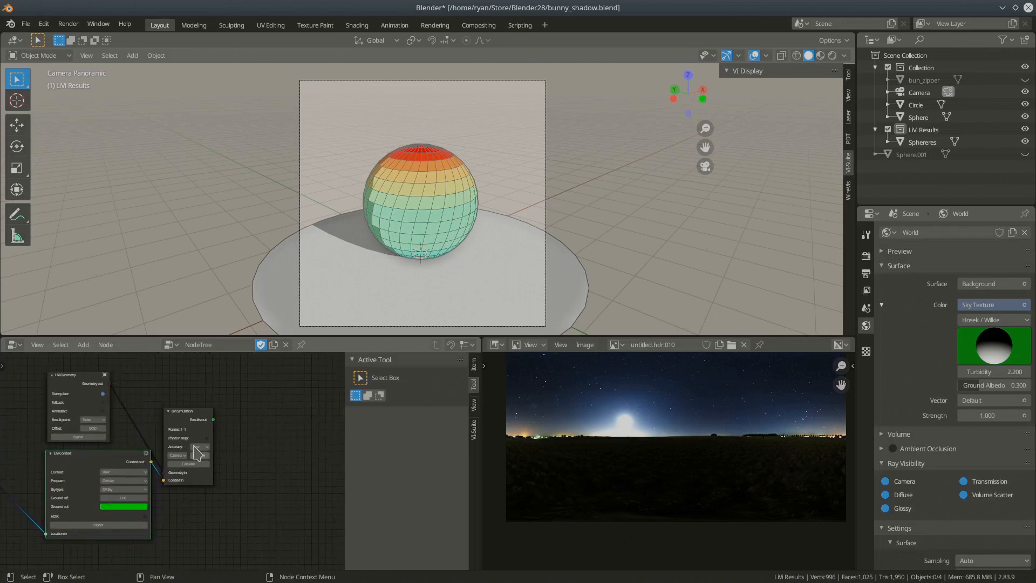
pyautogui.moveTo(183, 412); pyautogui.dragTo(222, 387)
pyautogui.scroll(1, 277, 440)
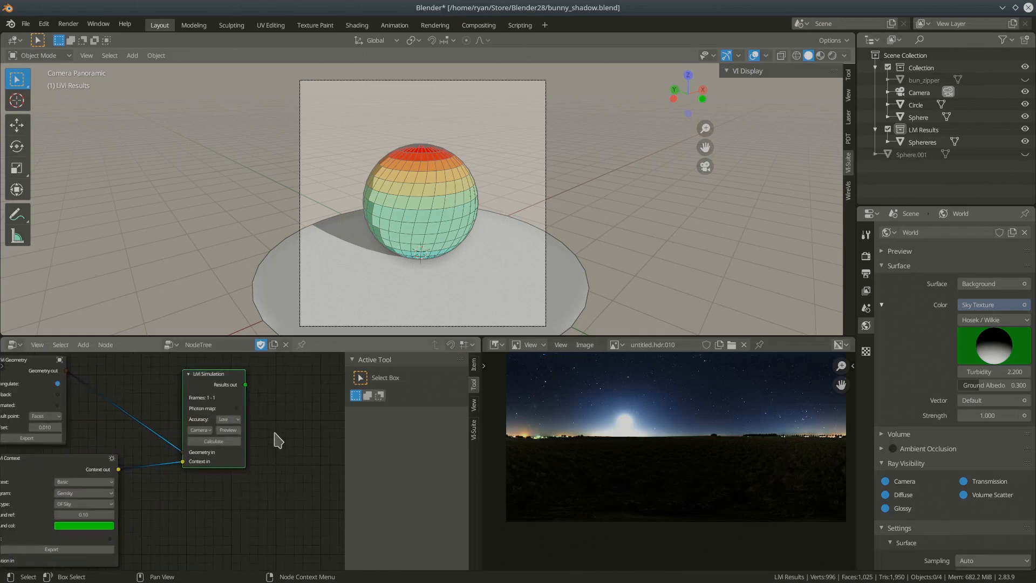
pyautogui.moveTo(184, 510); pyautogui.dragTo(204, 510, button='middle')
pyautogui.scroll(2, 279, 411)
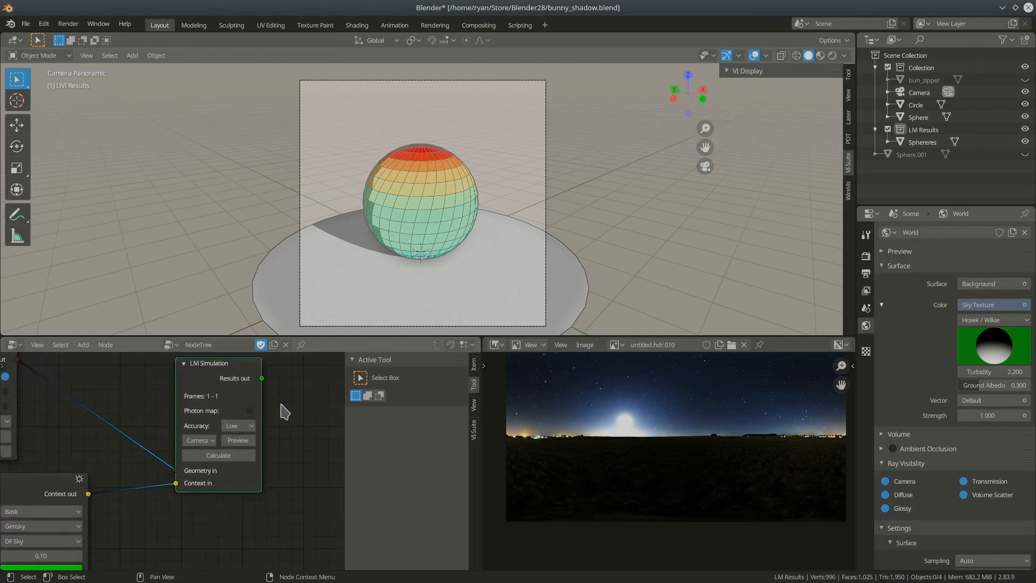
pyautogui.moveTo(283, 412); pyautogui.dragTo(281, 451, button='middle')
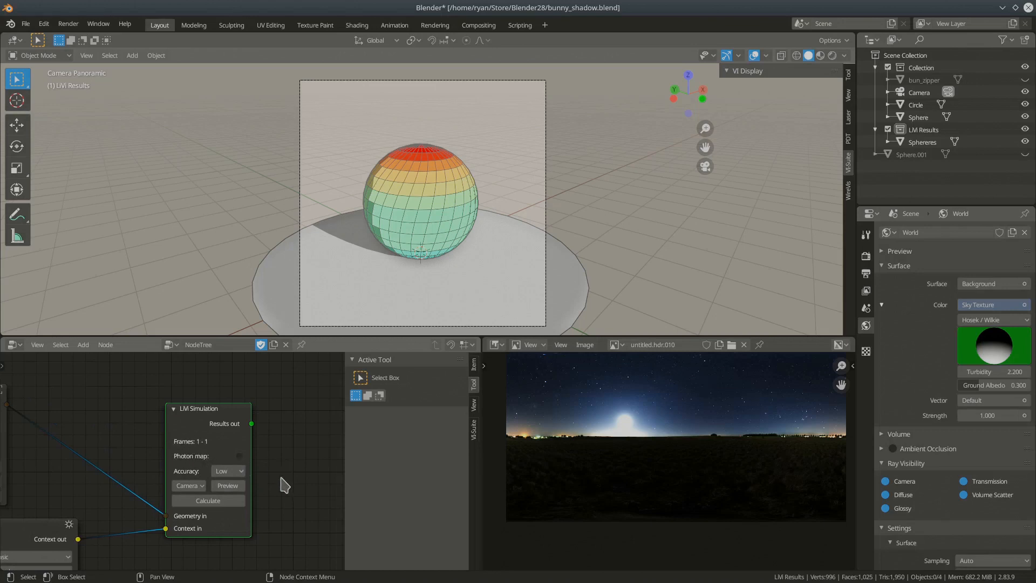
pyautogui.scroll(-1, 283, 486)
pyautogui.scroll(-1, 182, 544)
pyautogui.moveTo(182, 544); pyautogui.dragTo(250, 514, button='middle')
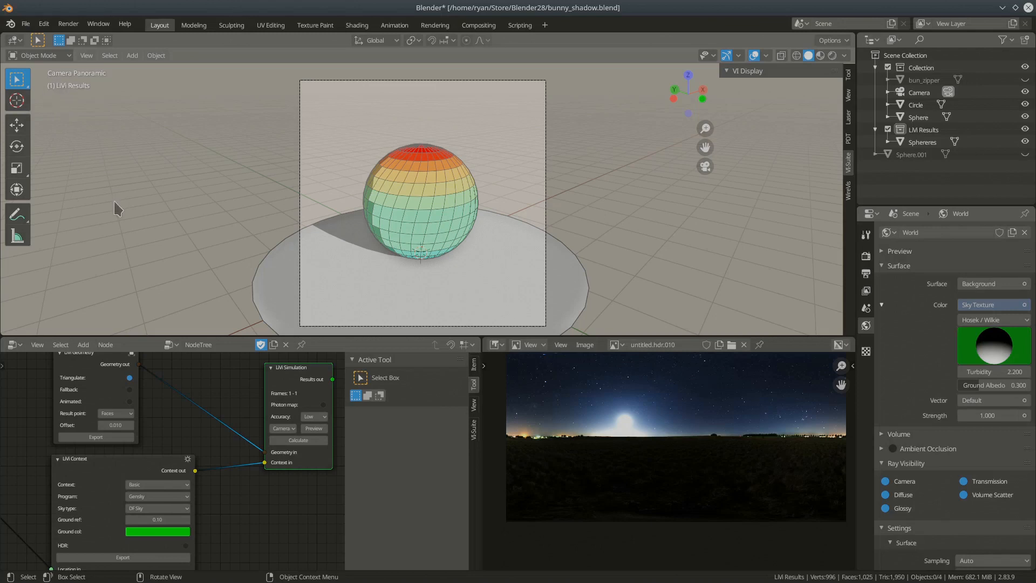
# - Step the timeline forward to frame 4 and return it to frame 1
pyautogui.press('Right')
pyautogui.press('Right')
pyautogui.press('Right')
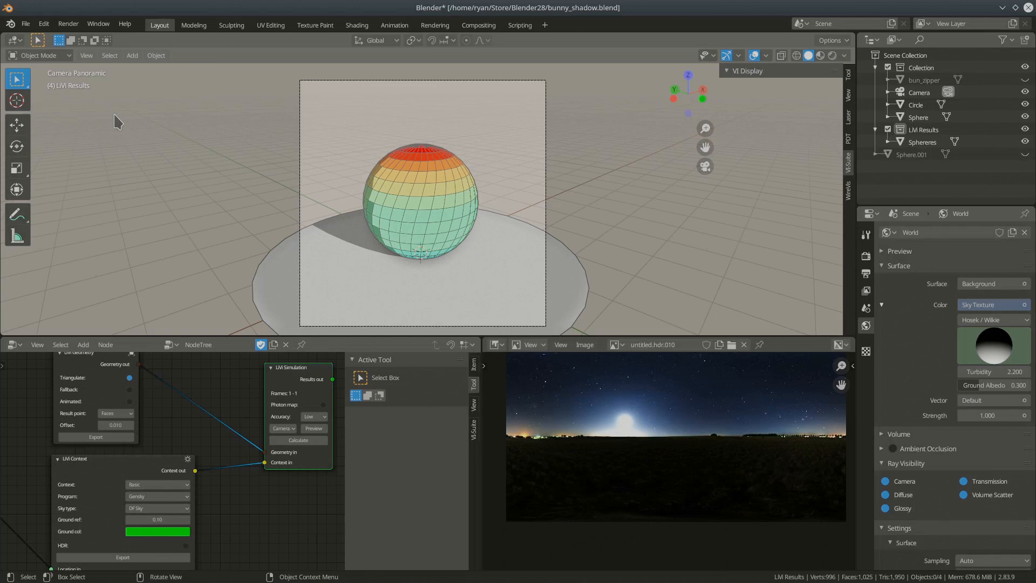
pyautogui.press('Left')
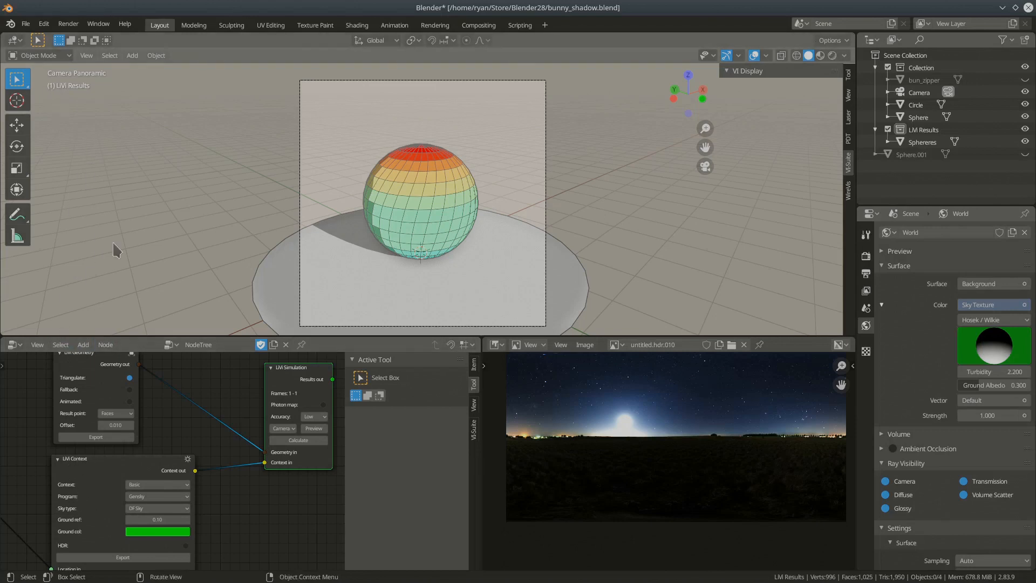
# - Set the LiVi Simulation node's Accuracy to Custom
pyautogui.moveTo(250, 512); pyautogui.dragTo(171, 526, button='middle')
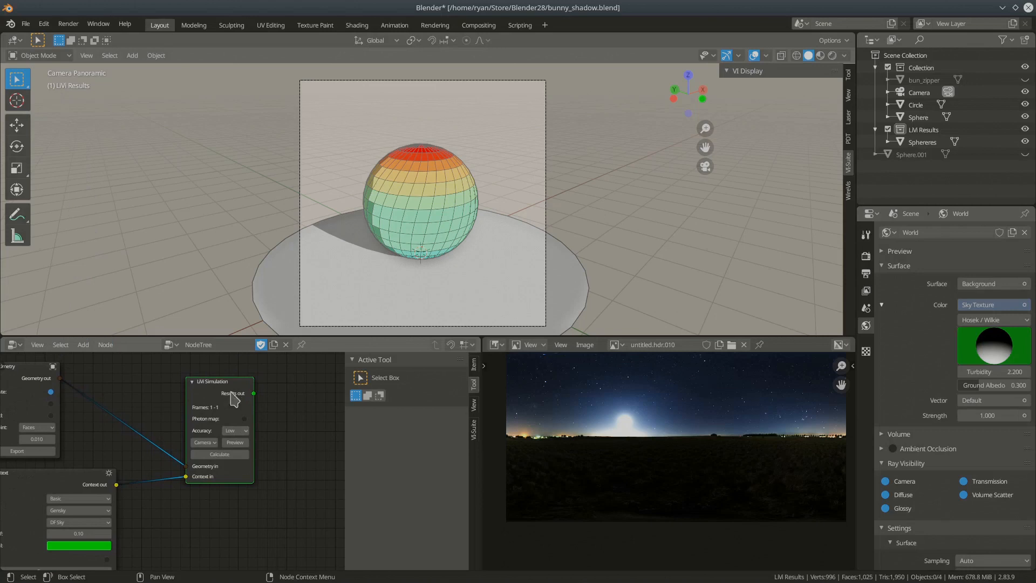
pyautogui.scroll(2, 224, 411)
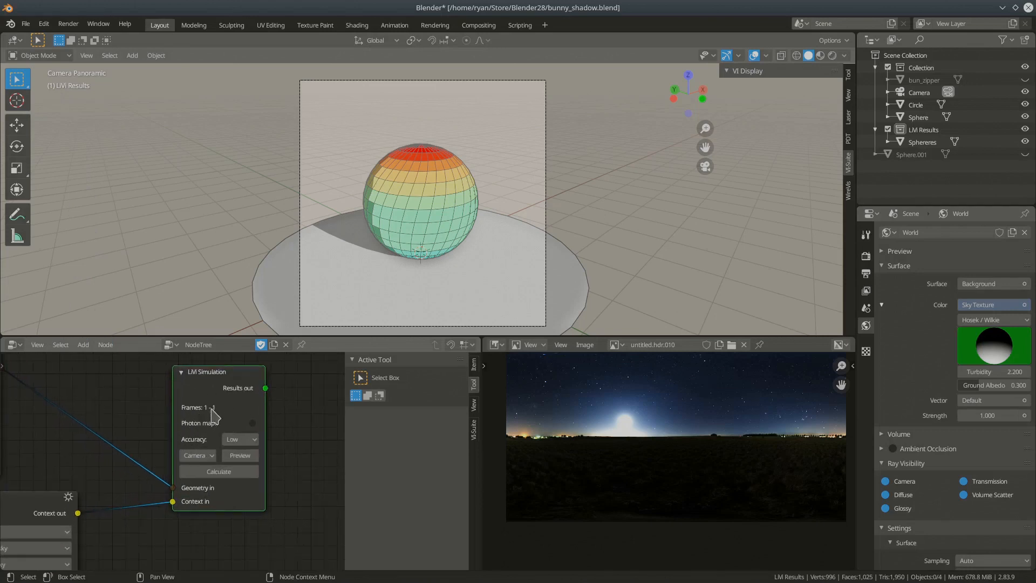
pyautogui.moveTo(167, 551); pyautogui.dragTo(272, 483, button='middle')
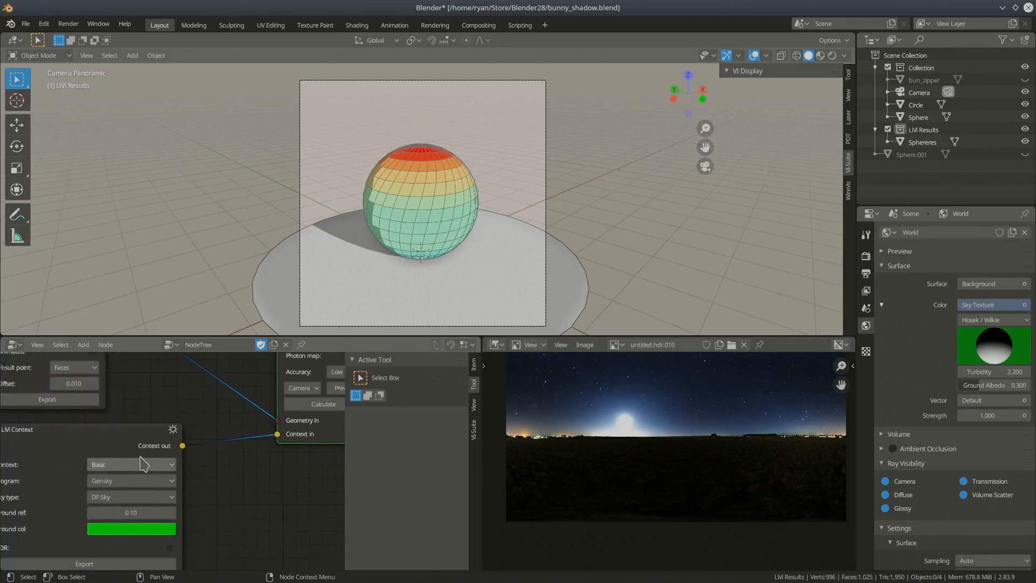
pyautogui.moveTo(153, 406); pyautogui.dragTo(68, 449, button='middle')
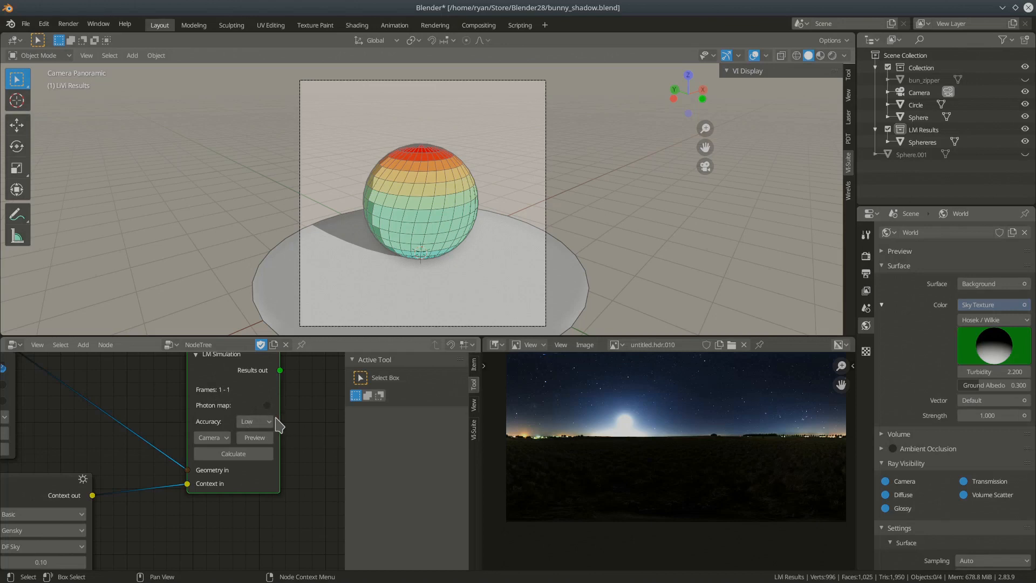
pyautogui.moveTo(303, 446); pyautogui.dragTo(271, 415, button='middle')
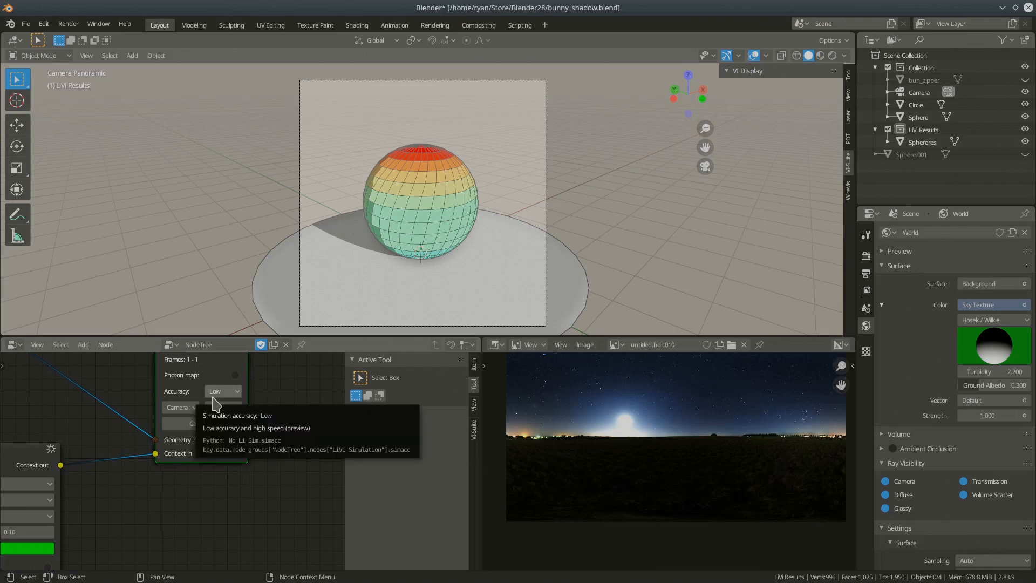
pyautogui.click(216, 393)
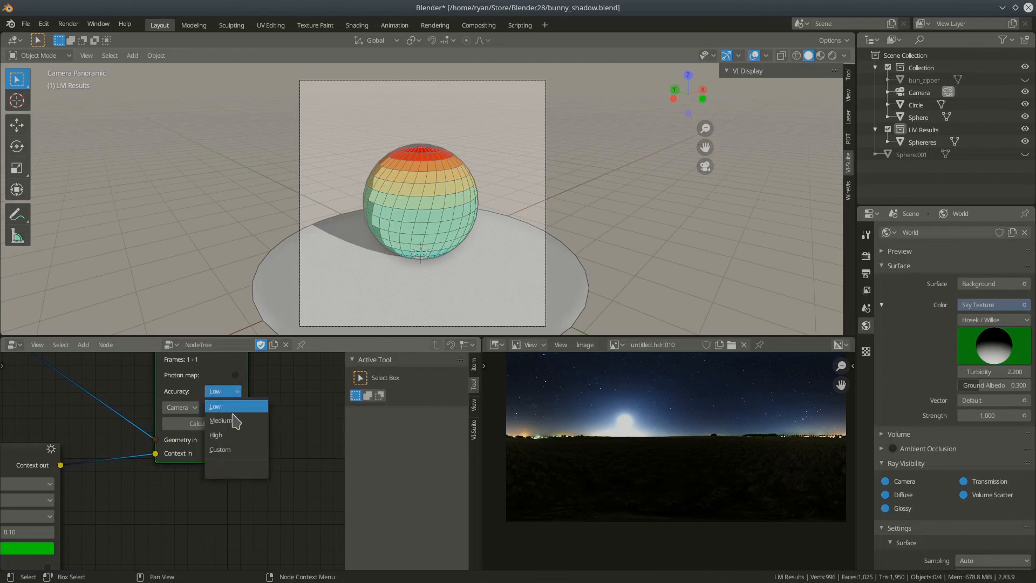
pyautogui.click(241, 450)
# - Widen the LiVi Simulation node on both sides and enter the custom parameters "-ab 3 -ad 512"
pyautogui.moveTo(249, 416); pyautogui.dragTo(307, 405)
pyautogui.scroll(-1, 223, 480)
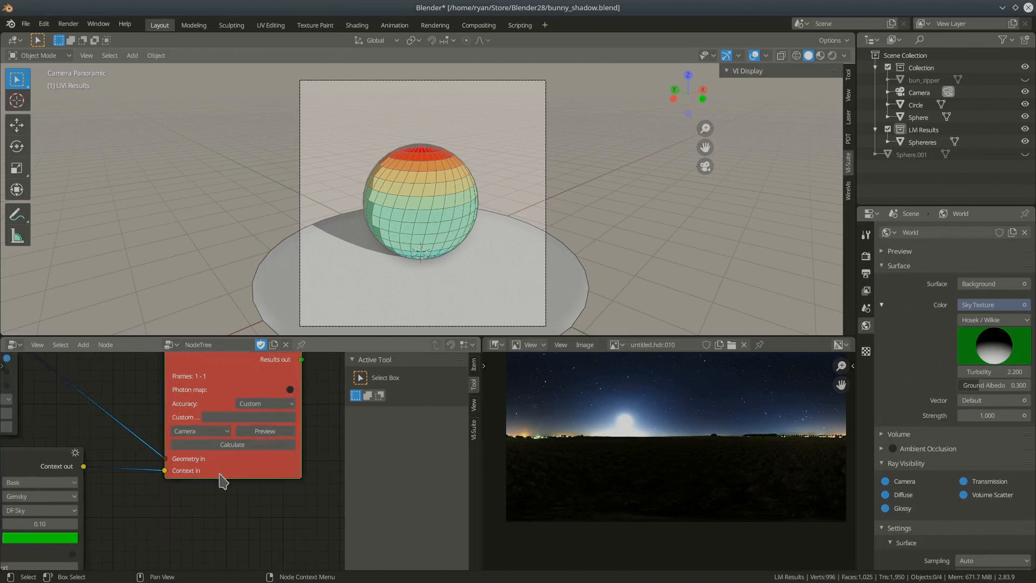
pyautogui.moveTo(164, 391); pyautogui.dragTo(122, 400)
pyautogui.click(225, 419)
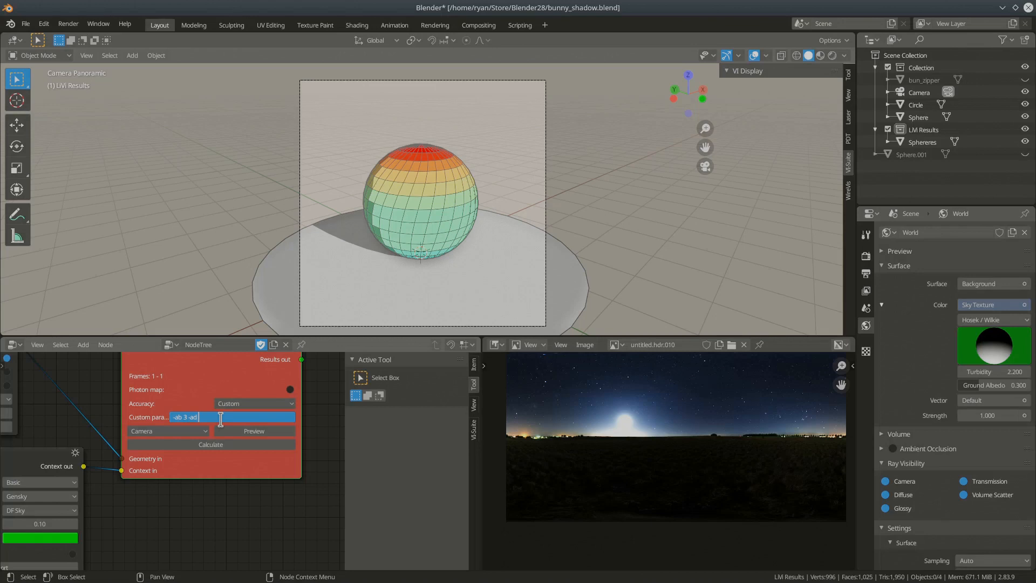
pyautogui.press('Return')
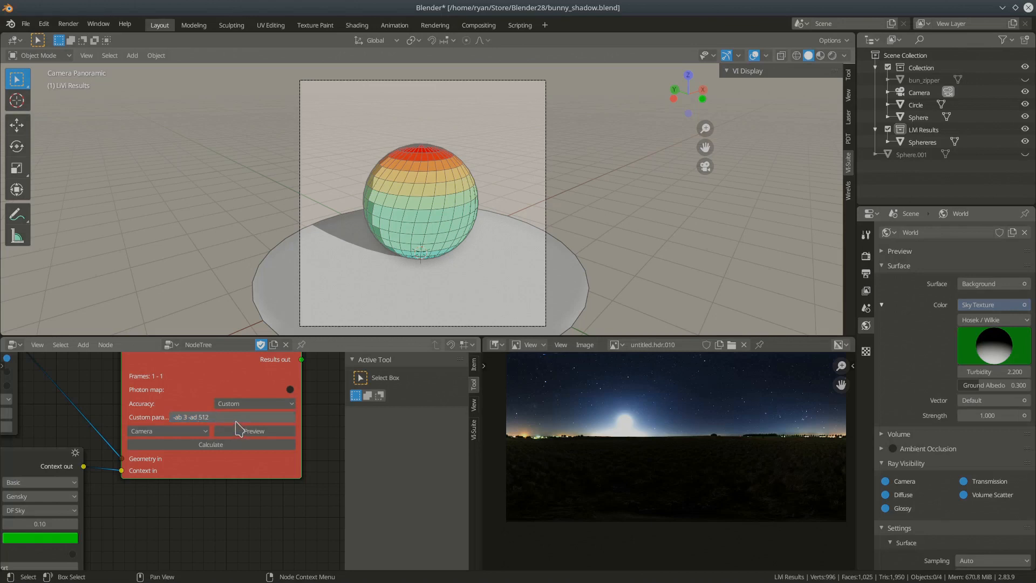
# - Run the LiVi simulation calculation with the custom Radiance parameters
pyautogui.scroll(1, 232, 428)
pyautogui.scroll(3, 232, 428)
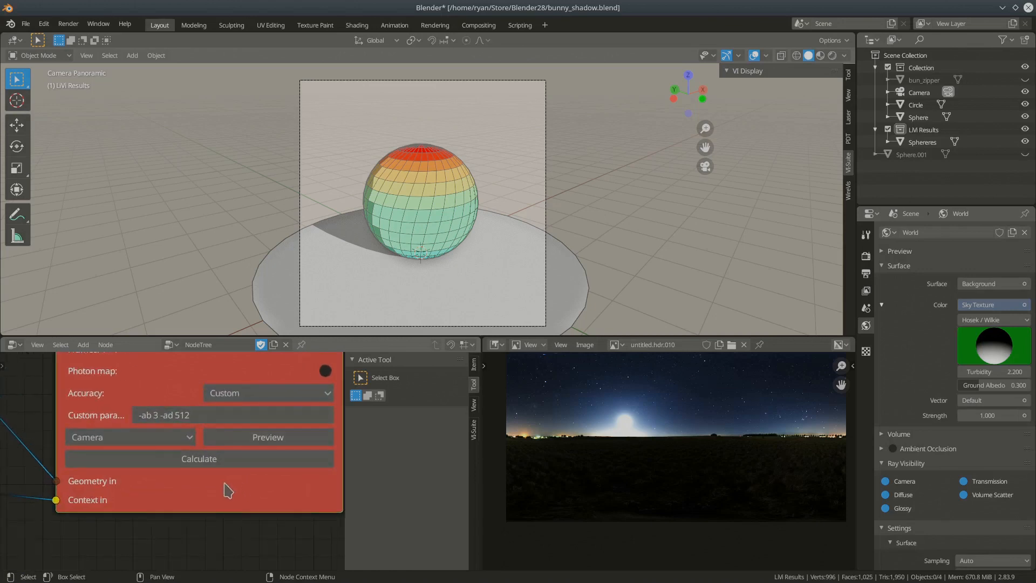
pyautogui.click(204, 462)
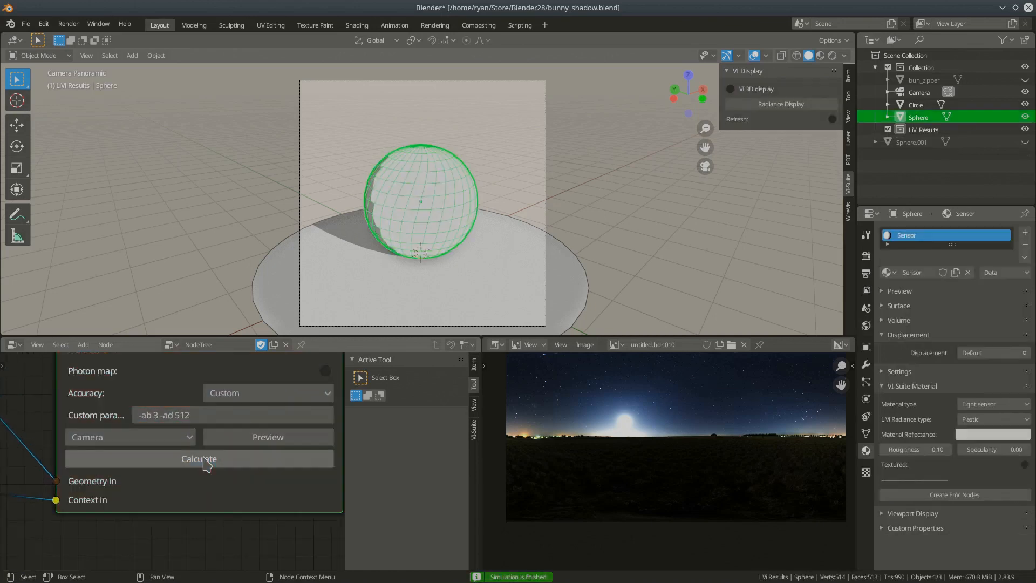
# - Preview the scene through the camera with the custom Radiance parameters, enlarge the preview for inspection, and close it
pyautogui.click(276, 442)
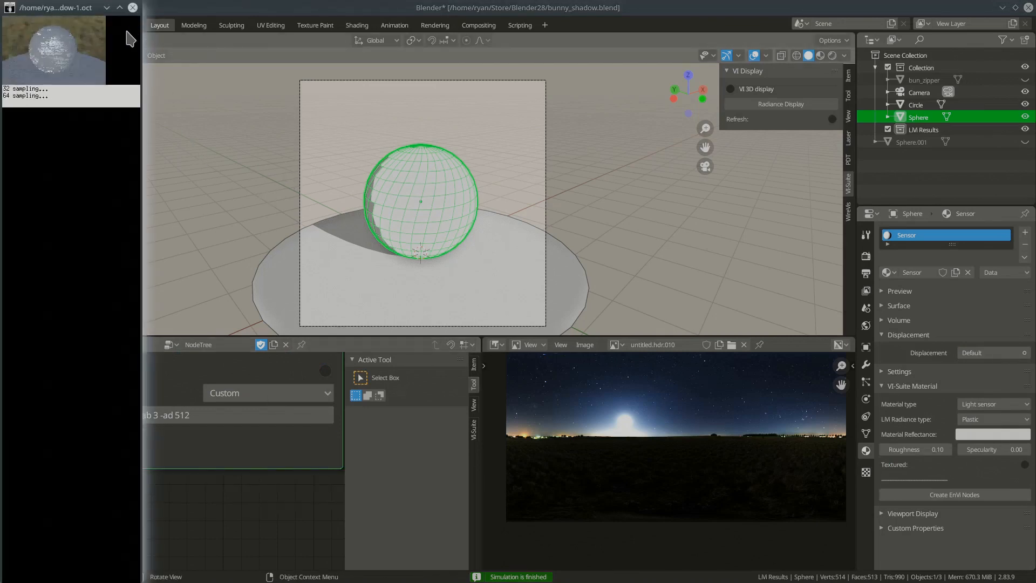
pyautogui.moveTo(137, 12); pyautogui.dragTo(463, 173)
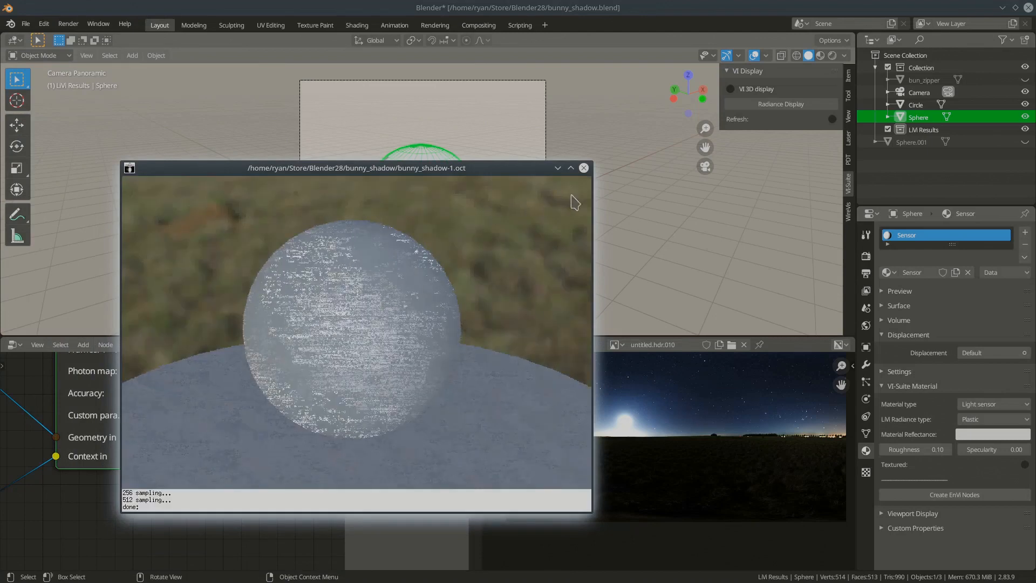
pyautogui.click(583, 168)
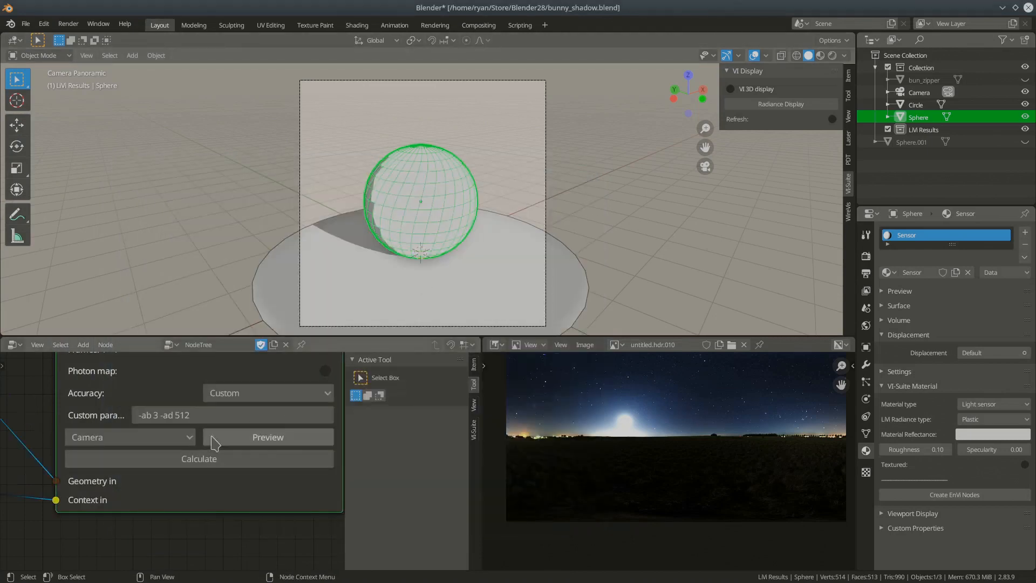
# - Try the malformed custom parameters "-ab 3 -a d 512" in the LiVi Simulation node, and restore them to "-ab 3 -ad 512"
pyautogui.click(171, 416)
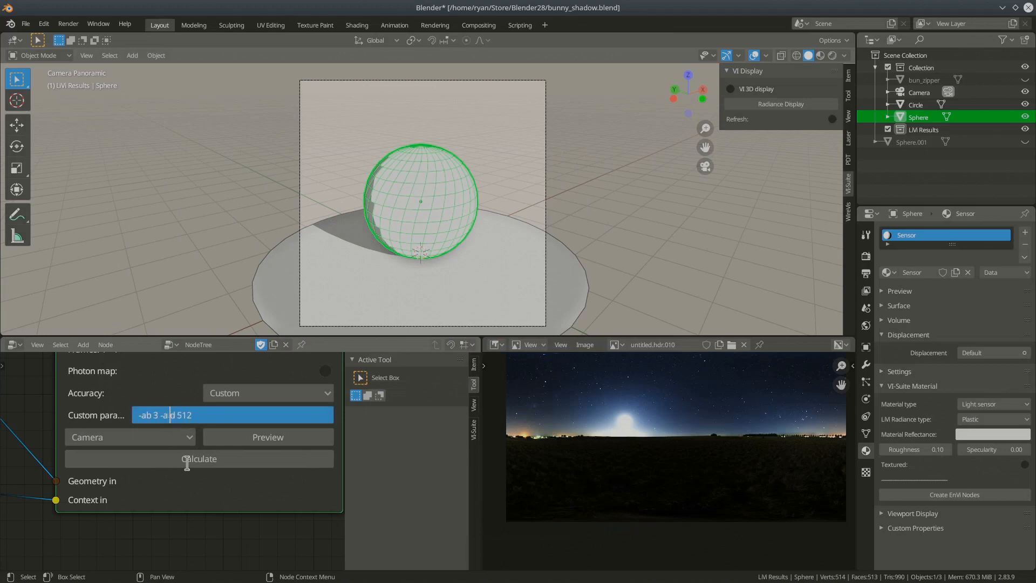
pyautogui.press('Return')
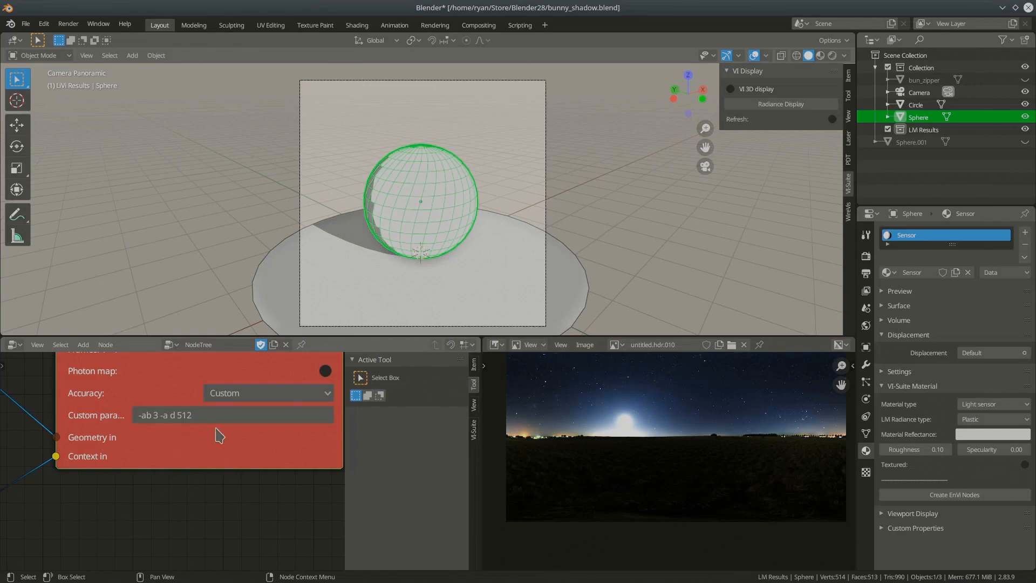
pyautogui.click(171, 421)
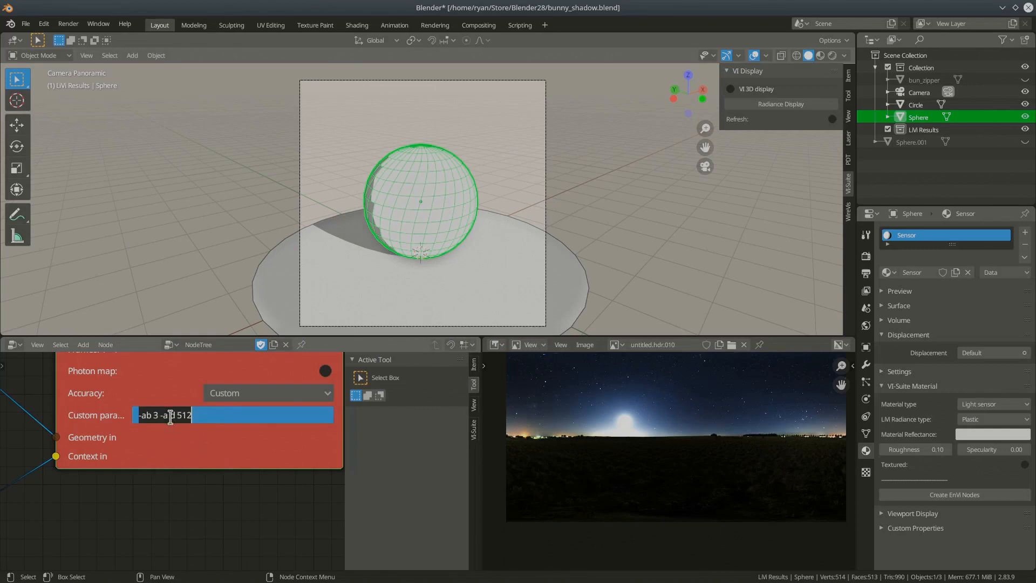
pyautogui.press('Delete')
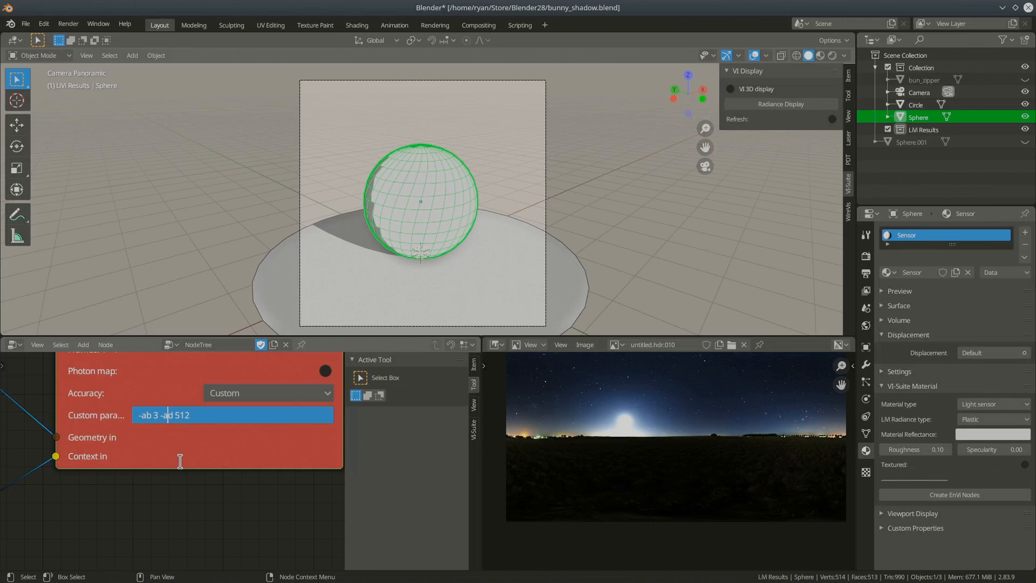
pyautogui.press('Return')
# - Examine the LiVi Simulation node's accuracy levels and preview camera choices, selecting the scene's Camera object to inspect it
pyautogui.click(251, 394)
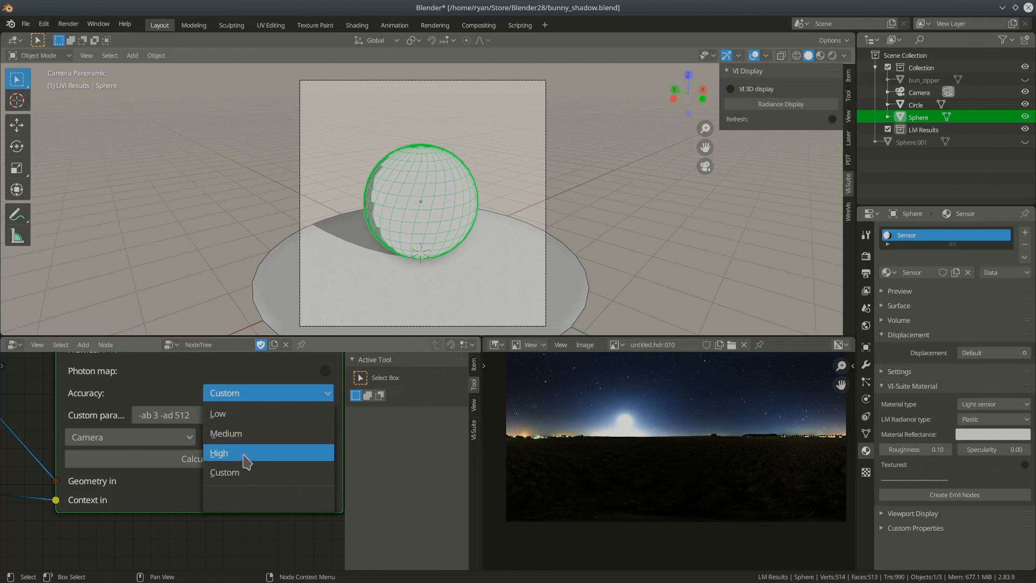
pyautogui.click(157, 444)
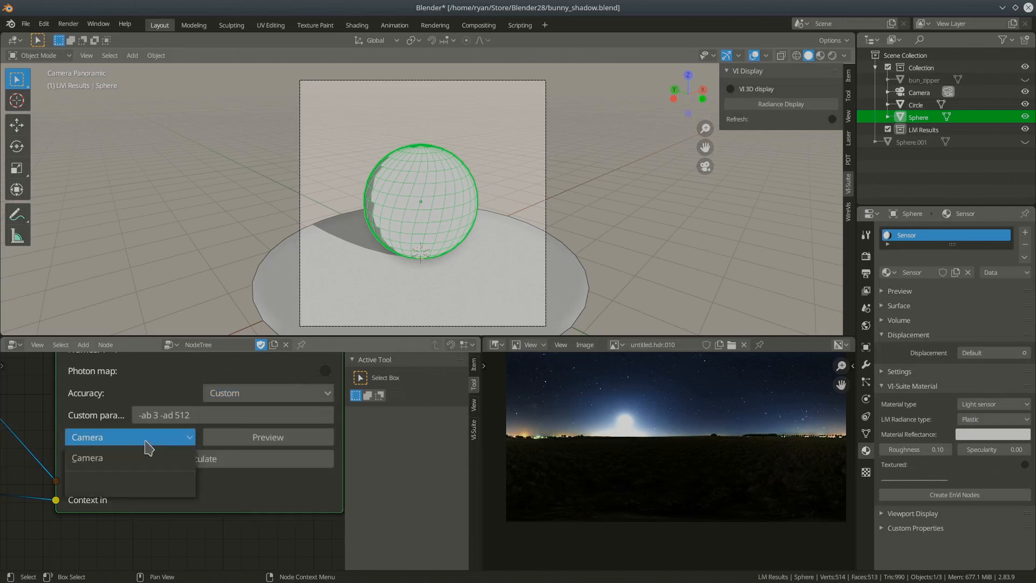
pyautogui.scroll(-3, 319, 219)
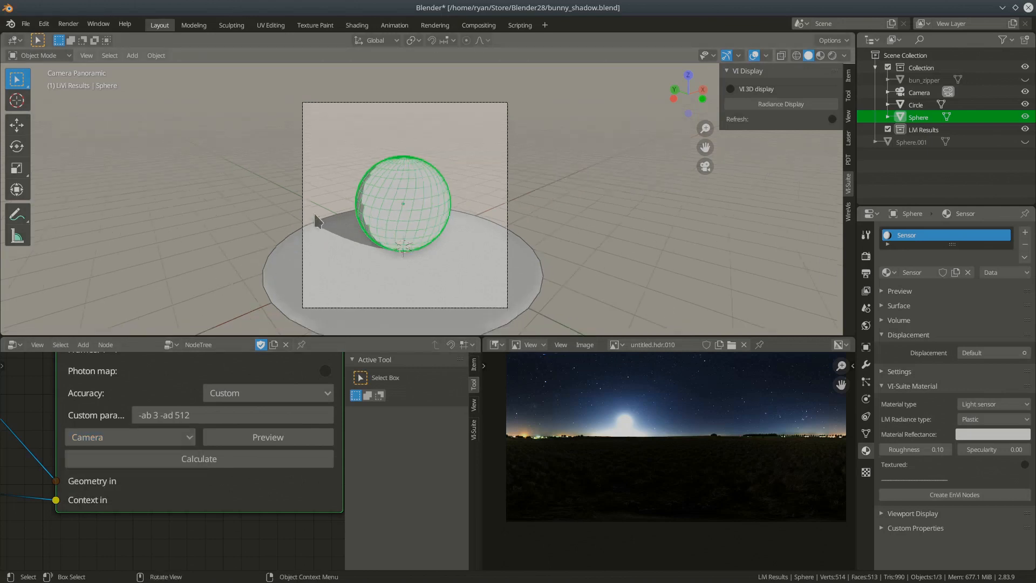
pyautogui.moveTo(313, 236); pyautogui.dragTo(346, 243, button='middle')
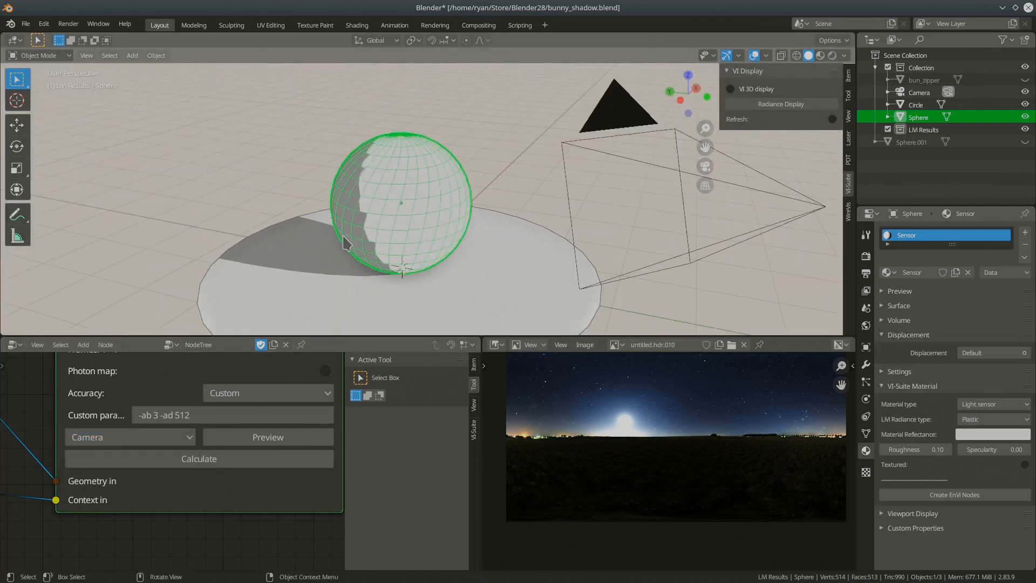
pyautogui.scroll(-3, 346, 243)
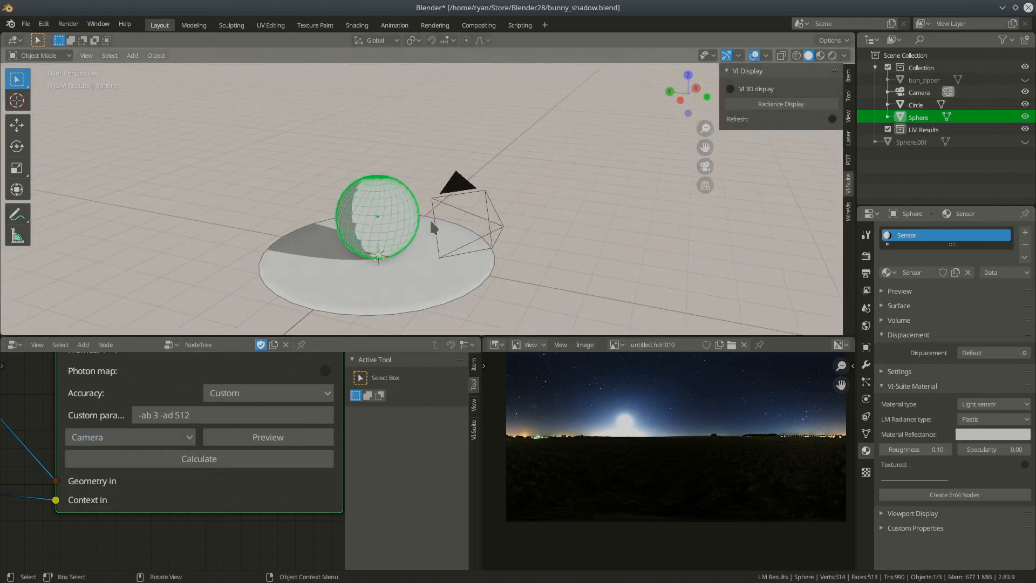
pyautogui.click(955, 90)
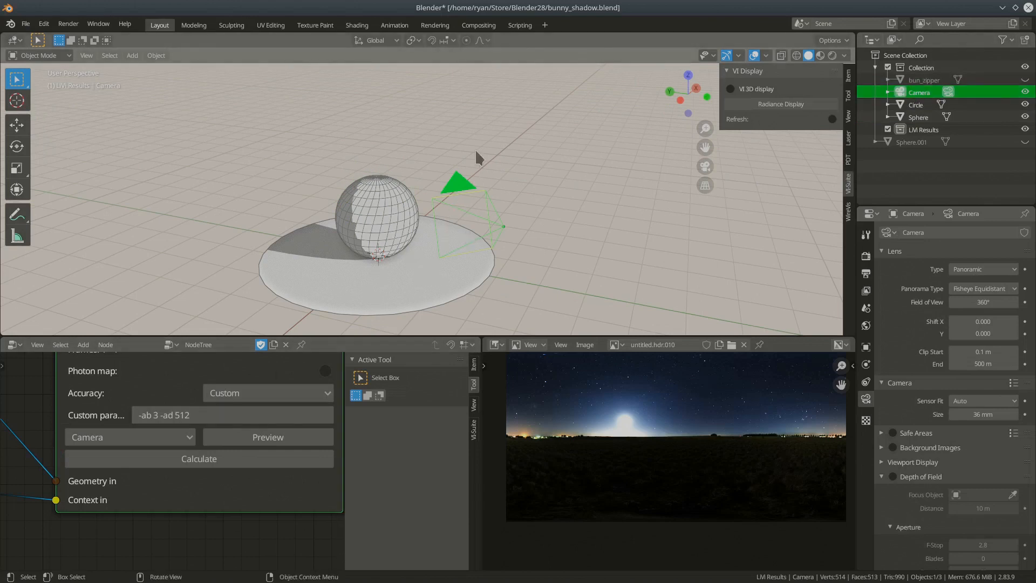
pyautogui.moveTo(374, 271); pyautogui.dragTo(315, 259, button='middle')
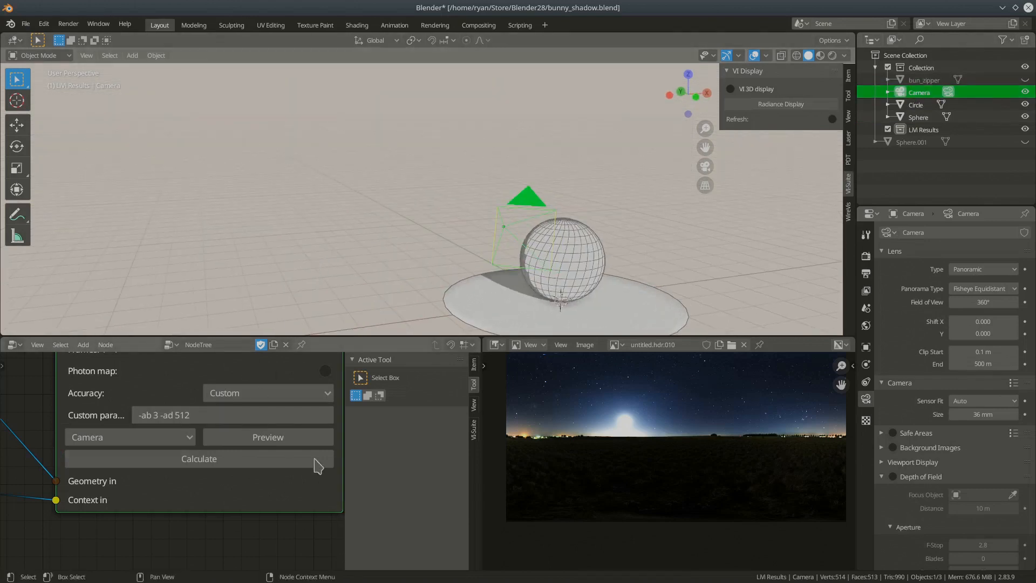
pyautogui.click(169, 442)
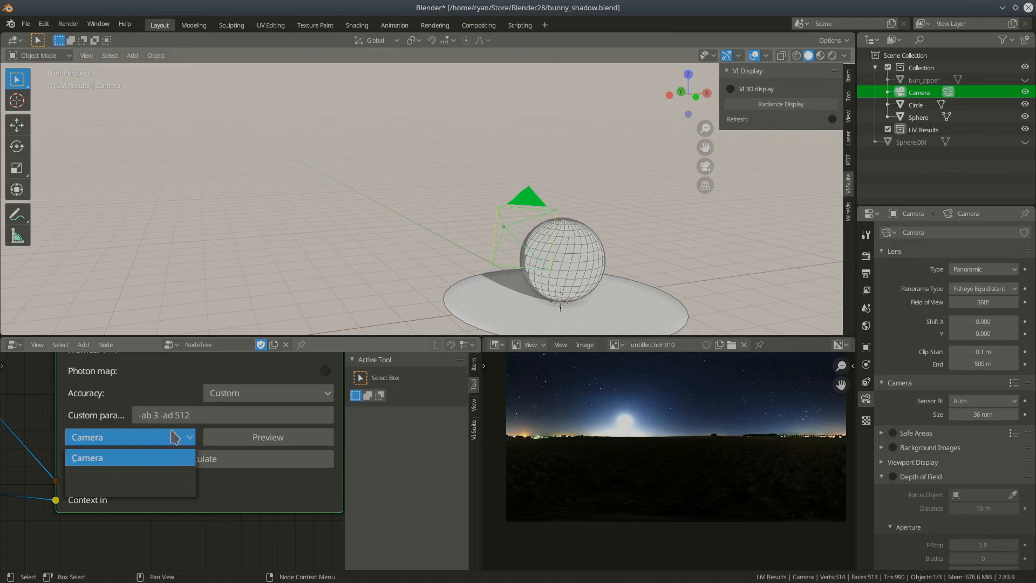
pyautogui.scroll(-3, 255, 496)
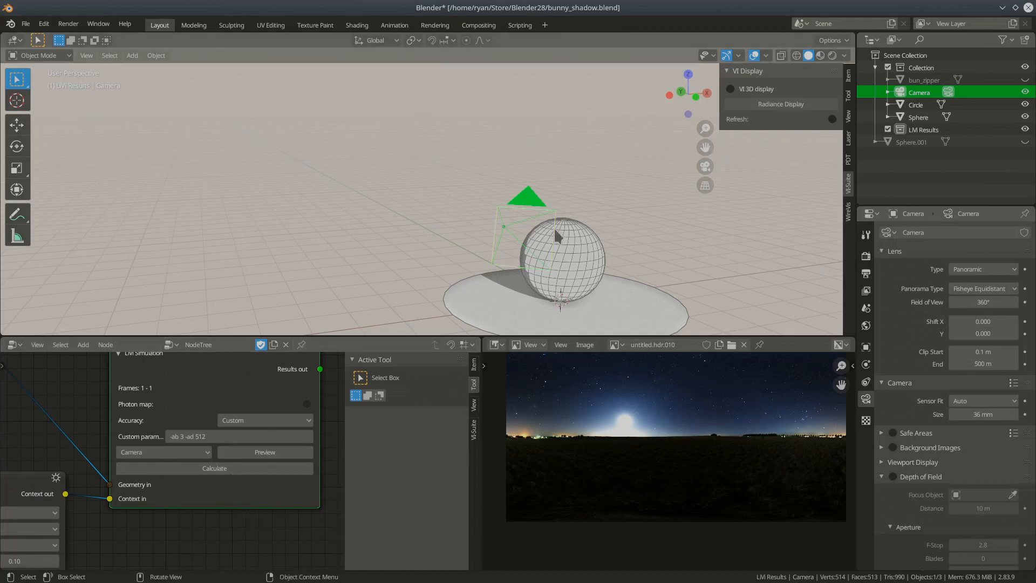
# - Show the Radiance Display of the LiVi results on the sensor sphere and inspect its coloured faces
pyautogui.moveTo(598, 248); pyautogui.dragTo(456, 273, button='middle')
pyautogui.scroll(-2, 248, 404)
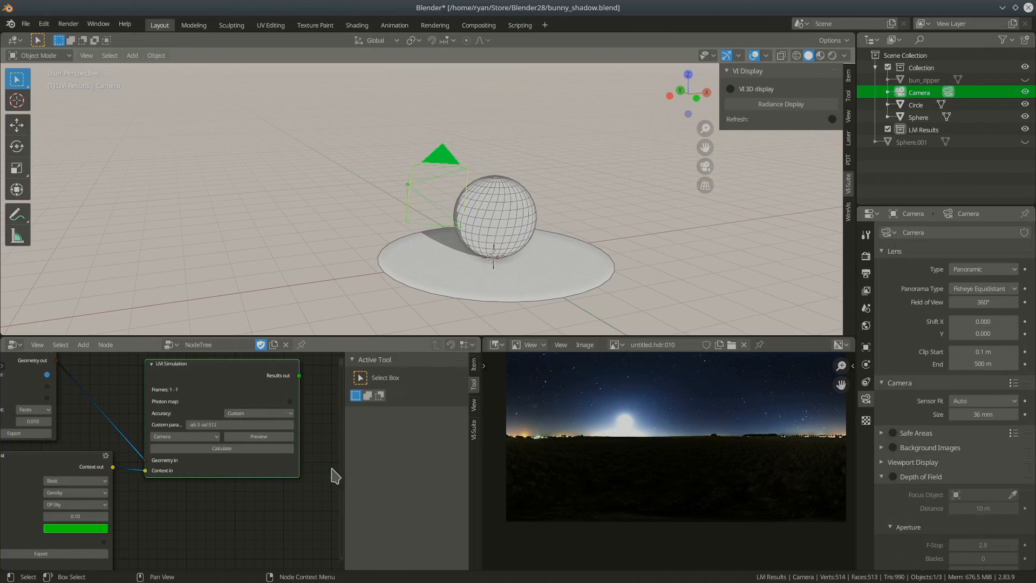
pyautogui.moveTo(179, 513); pyautogui.dragTo(194, 494, button='middle')
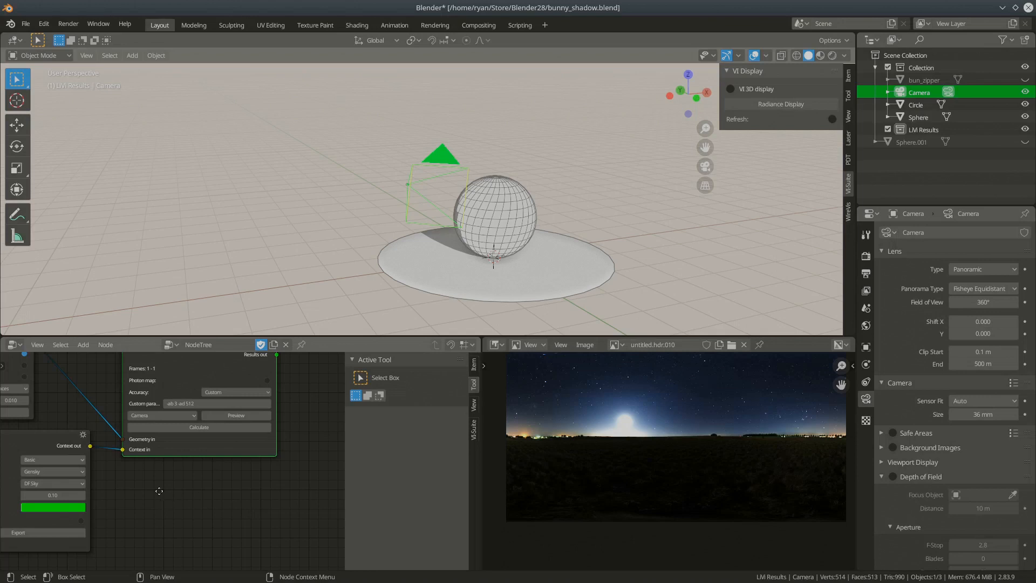
pyautogui.moveTo(164, 491); pyautogui.dragTo(226, 503, button='middle')
pyautogui.scroll(-2, 227, 503)
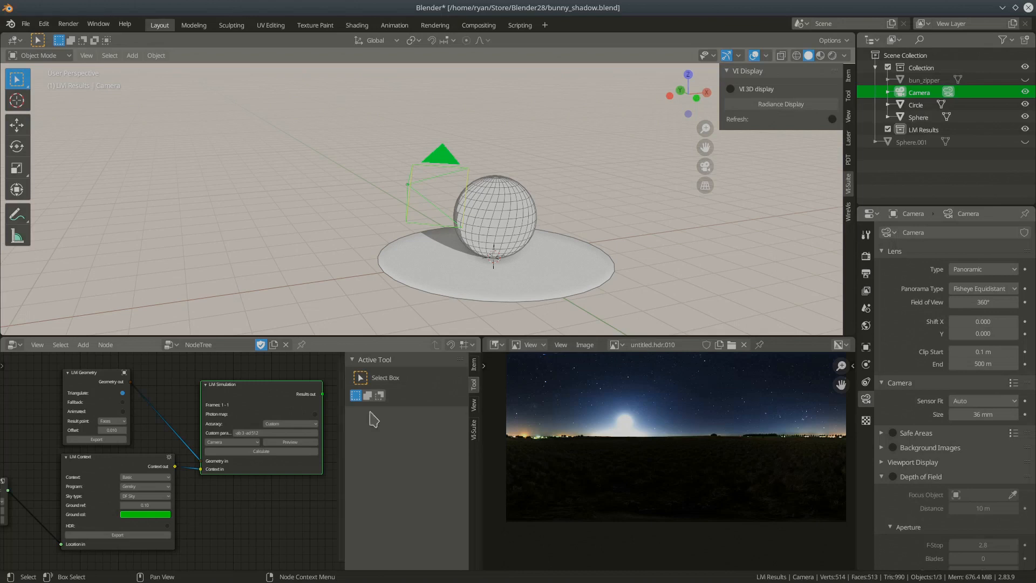
pyautogui.click(787, 107)
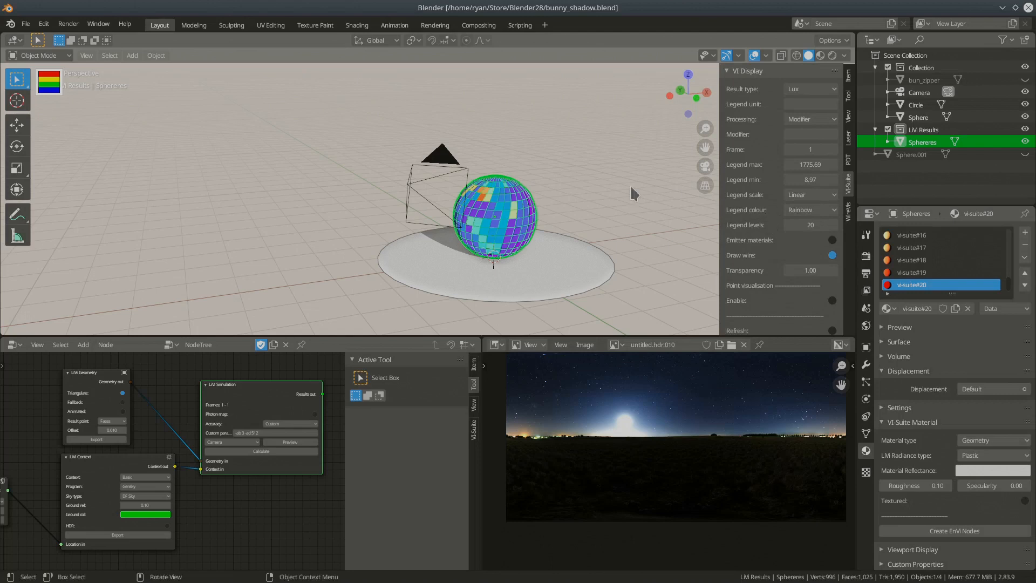
pyautogui.scroll(3, 507, 233)
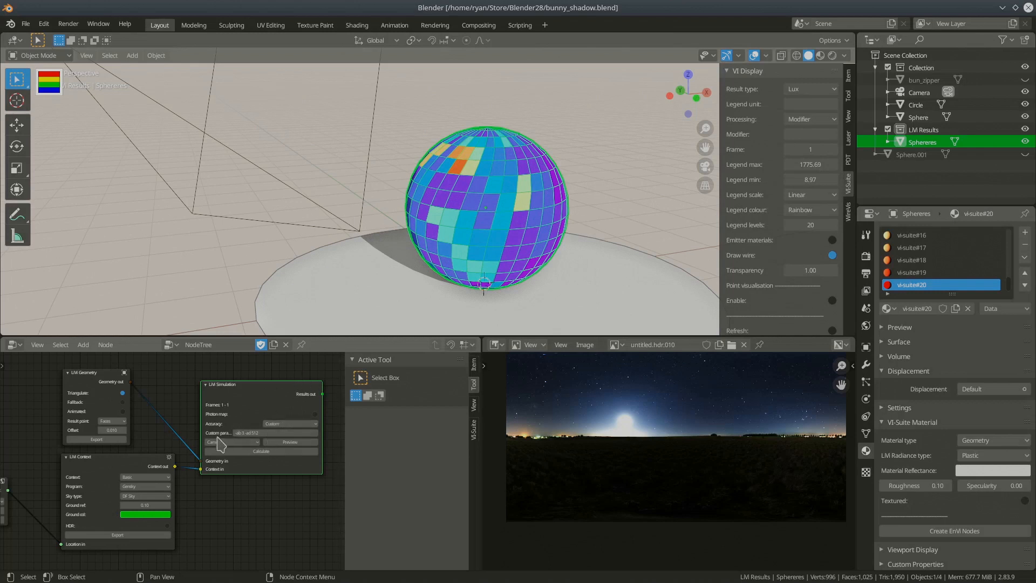
pyautogui.scroll(-5, 443, 206)
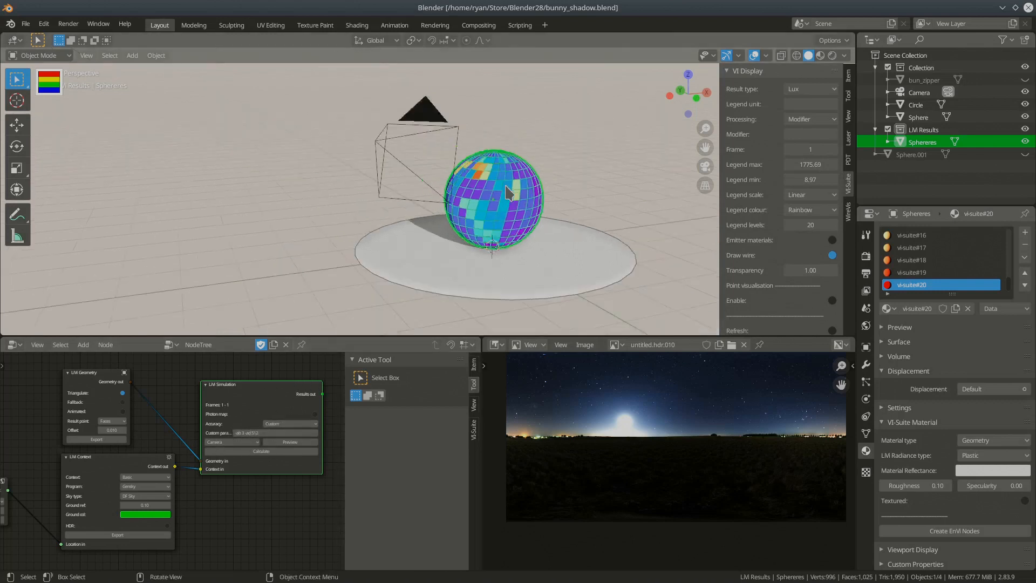